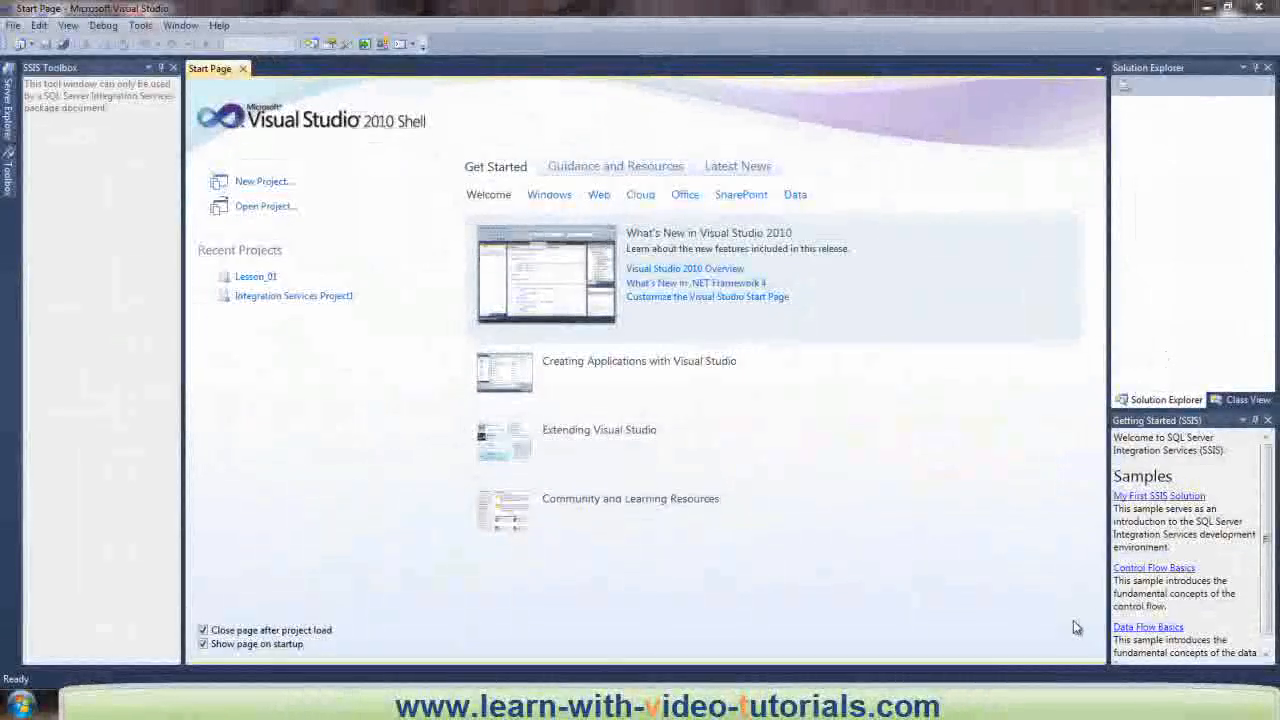
Step: Create a new Integration Services project named Lesson_02 in D:\SSIS Projects\
left_click(266, 181)
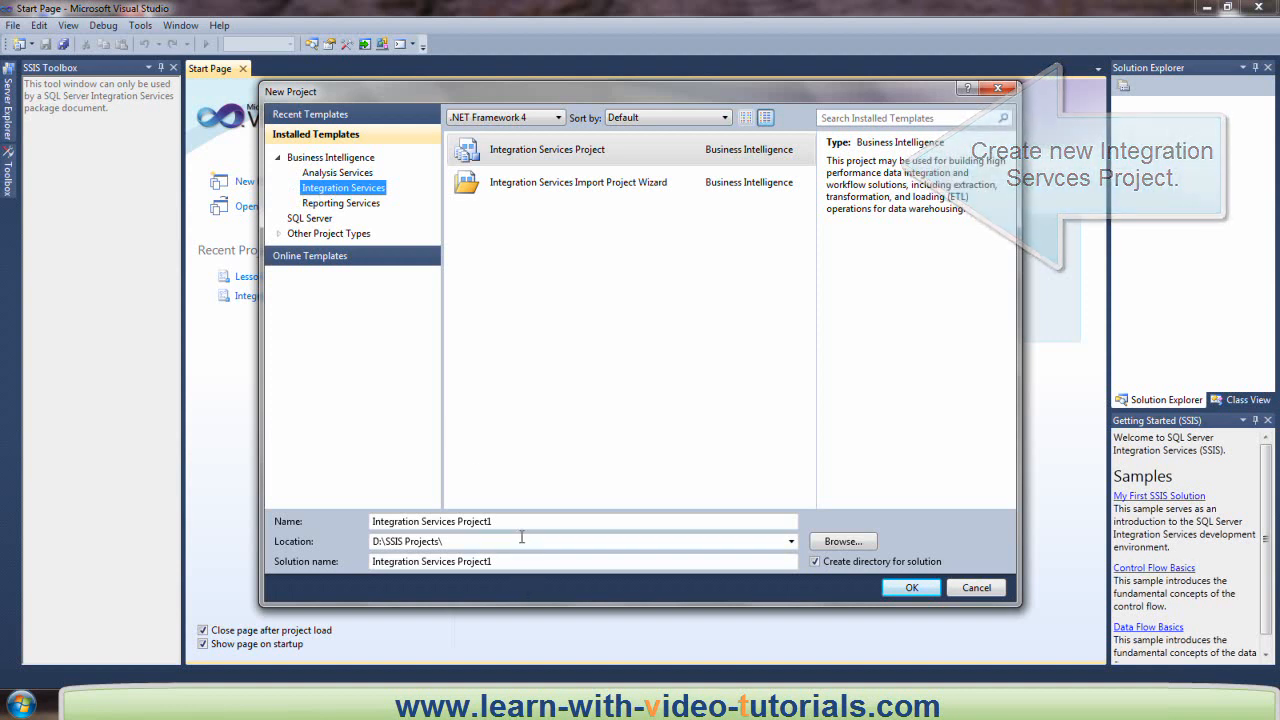
left_click_drag(523, 523, 353, 530)
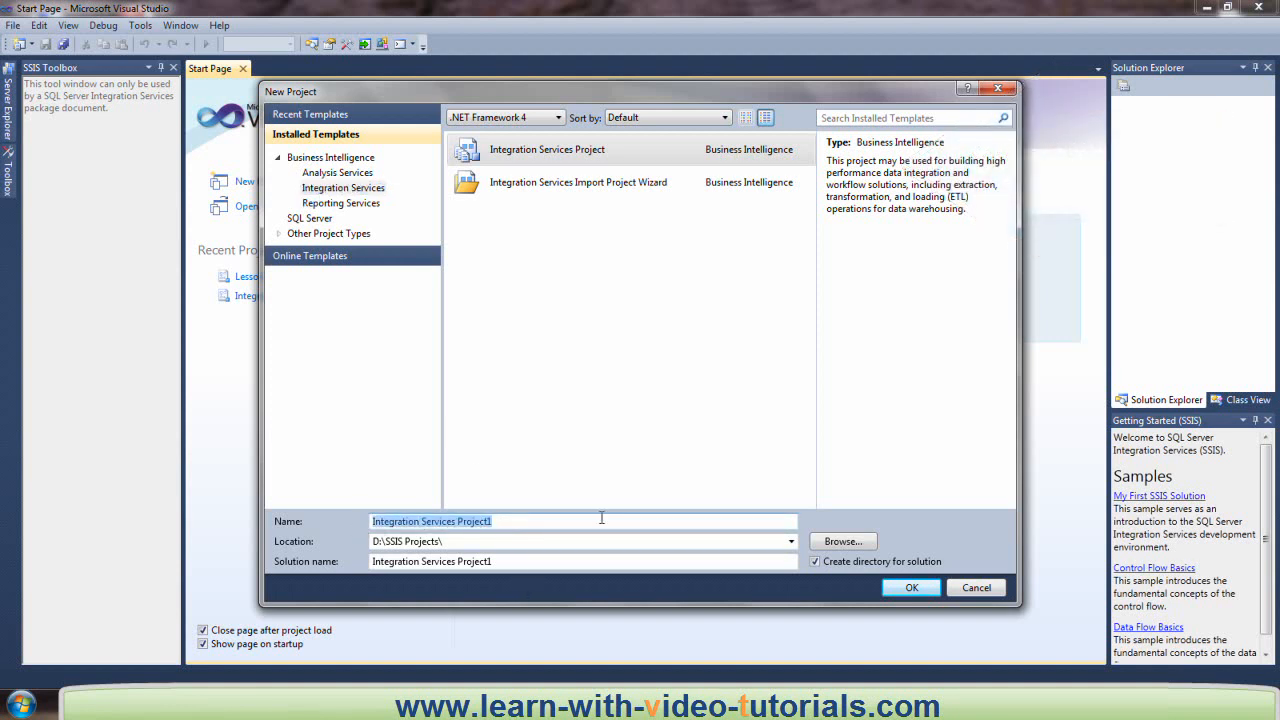
type("Lesson_02")
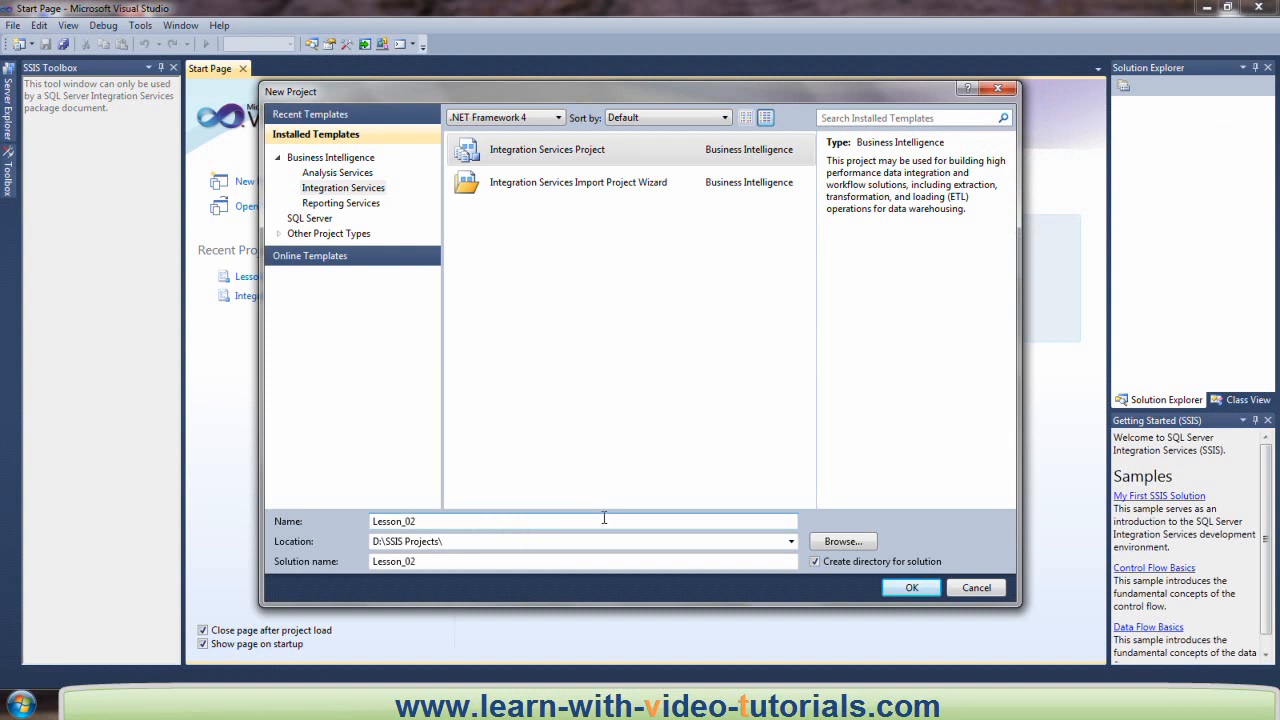
left_click(914, 592)
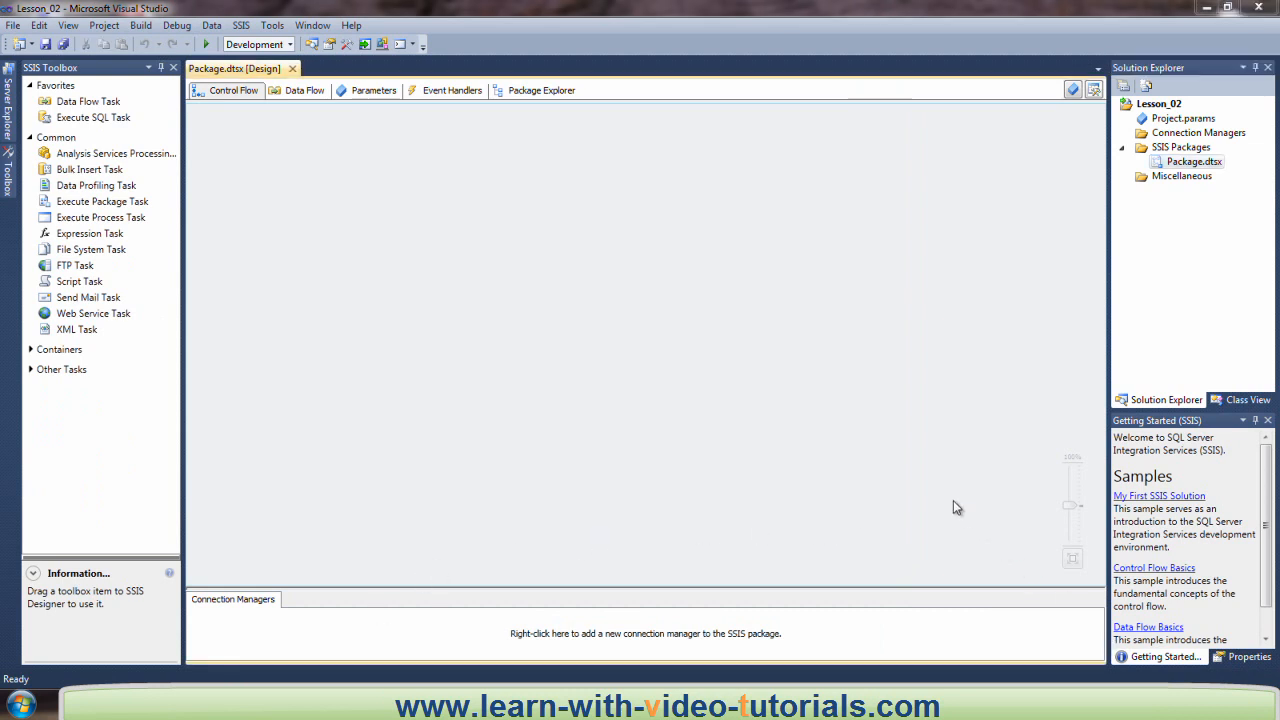
Step: Add a new flat file connection to the package, using "subaru file" as both its name and its description
right_click(318, 620)
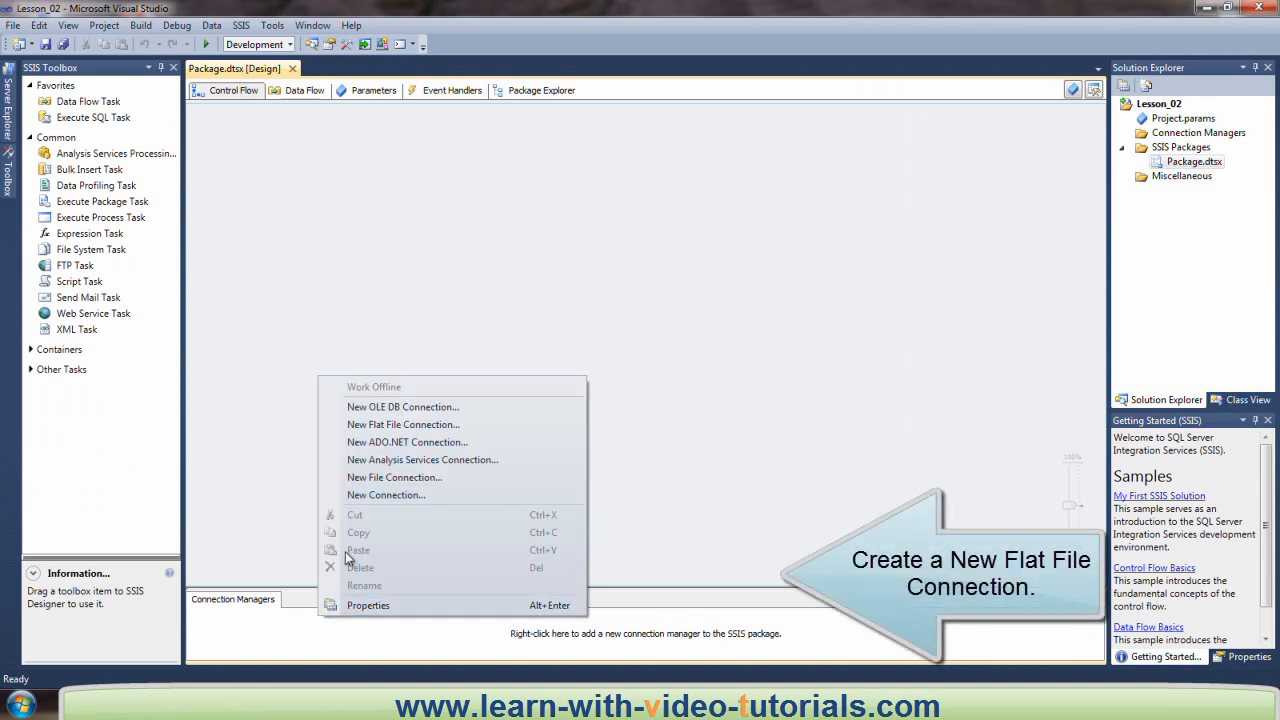
left_click(400, 425)
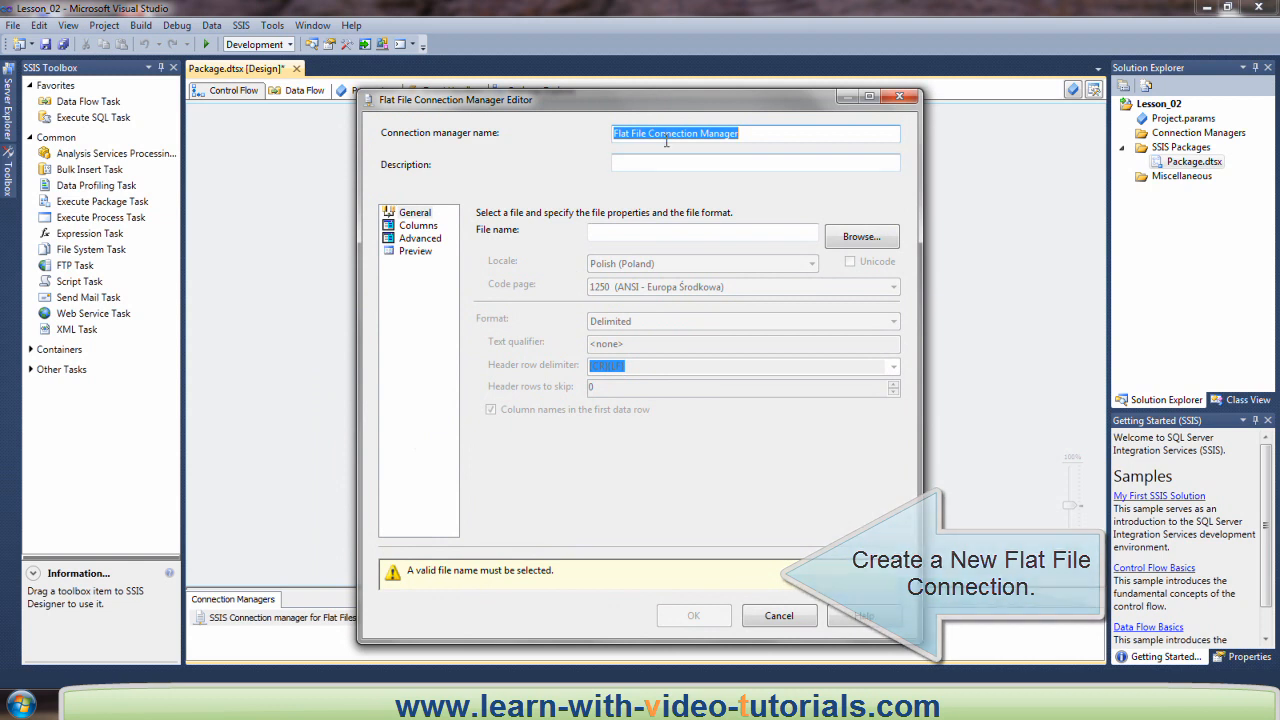
type("subaru file")
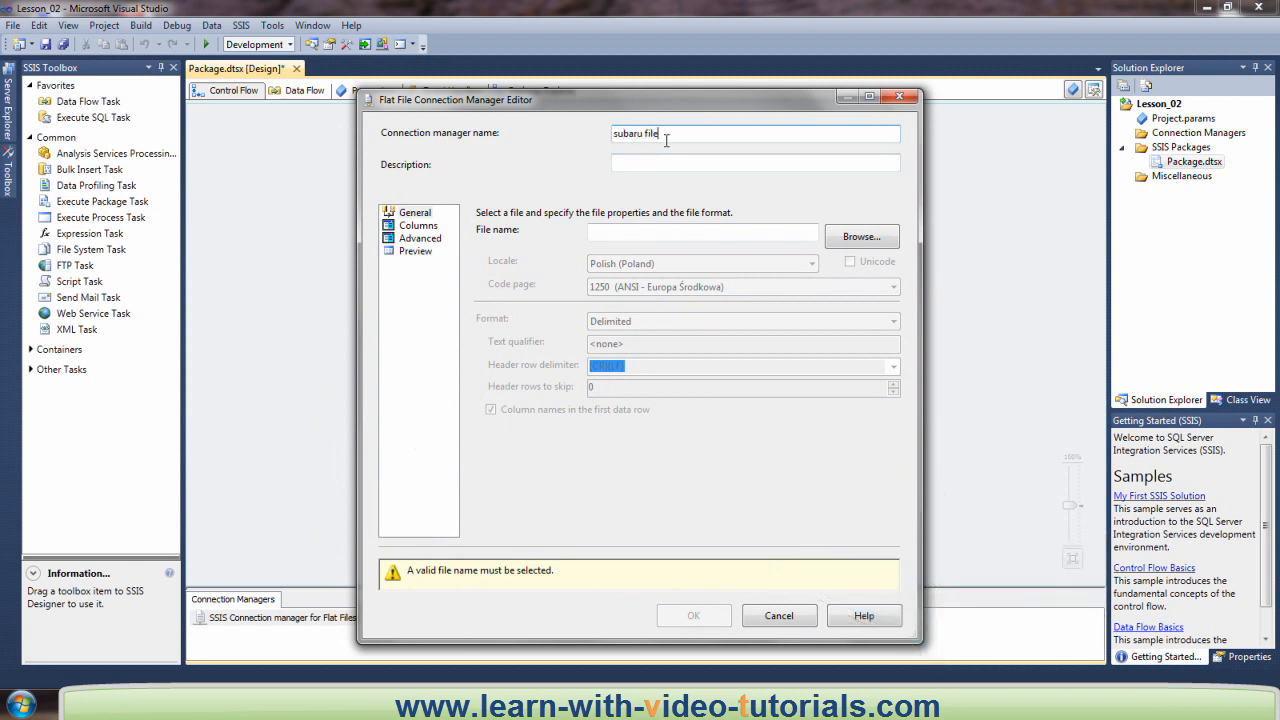
left_click_drag(668, 136, 612, 136)
key("ctrl+c")
left_click(637, 164)
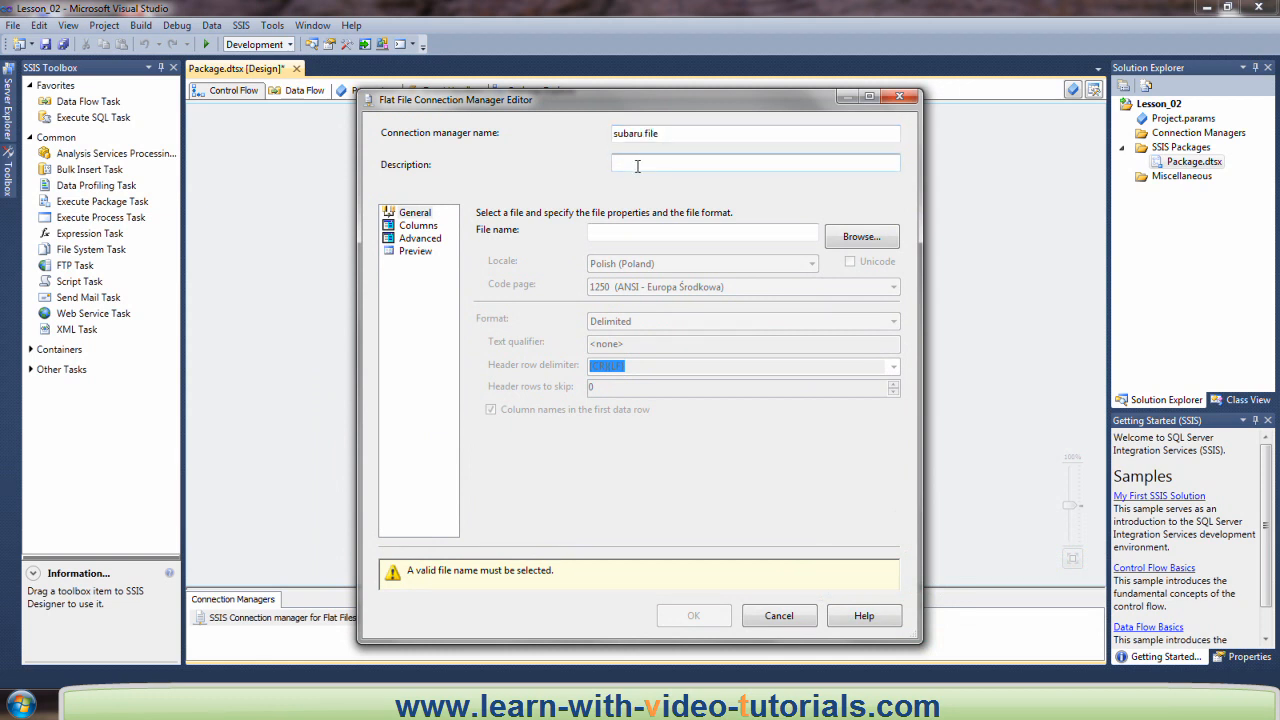
key("ctrl+v")
Step: Choose the Subaru text file in the Lesson 02 folder as the connection's source file
left_click(848, 240)
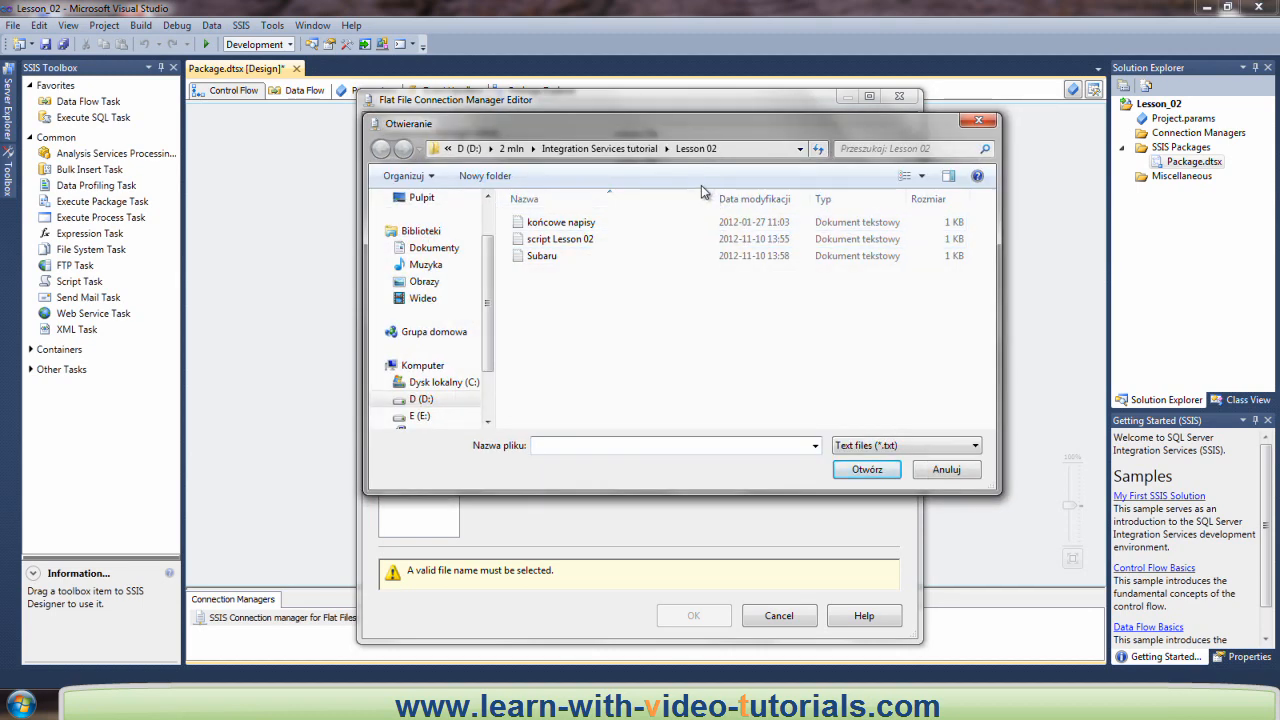
left_click(541, 257)
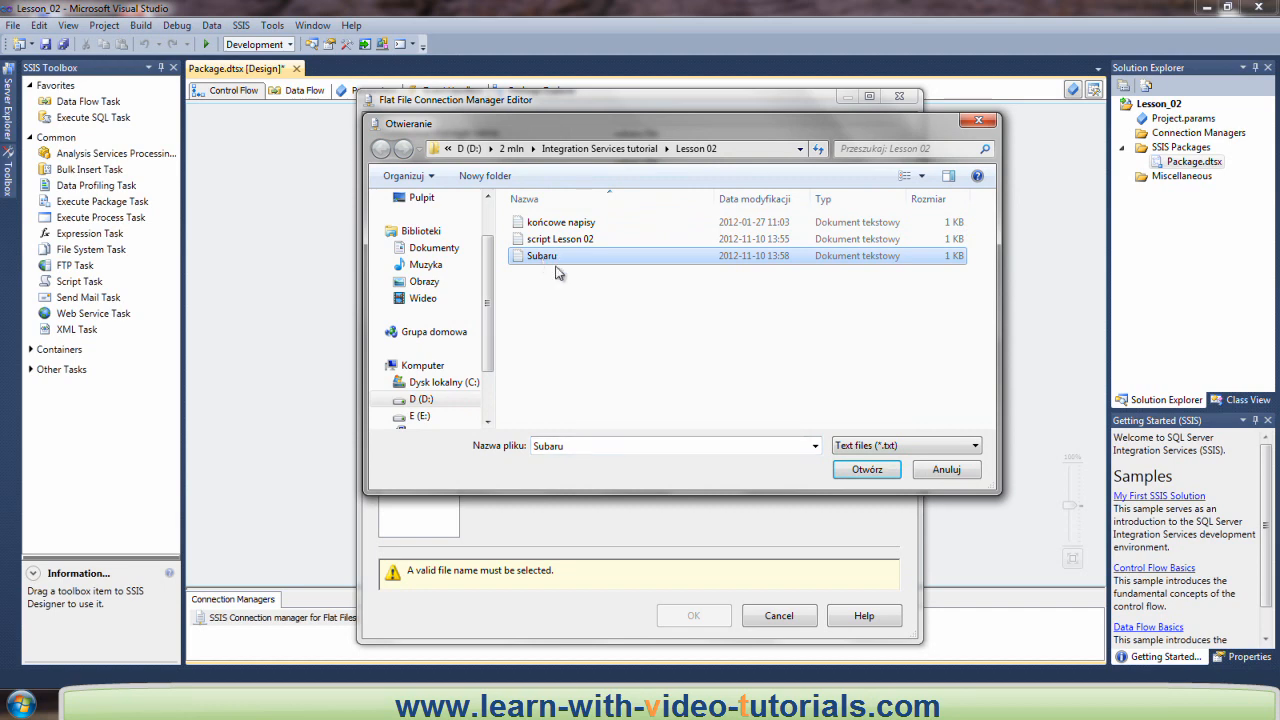
left_click(866, 470)
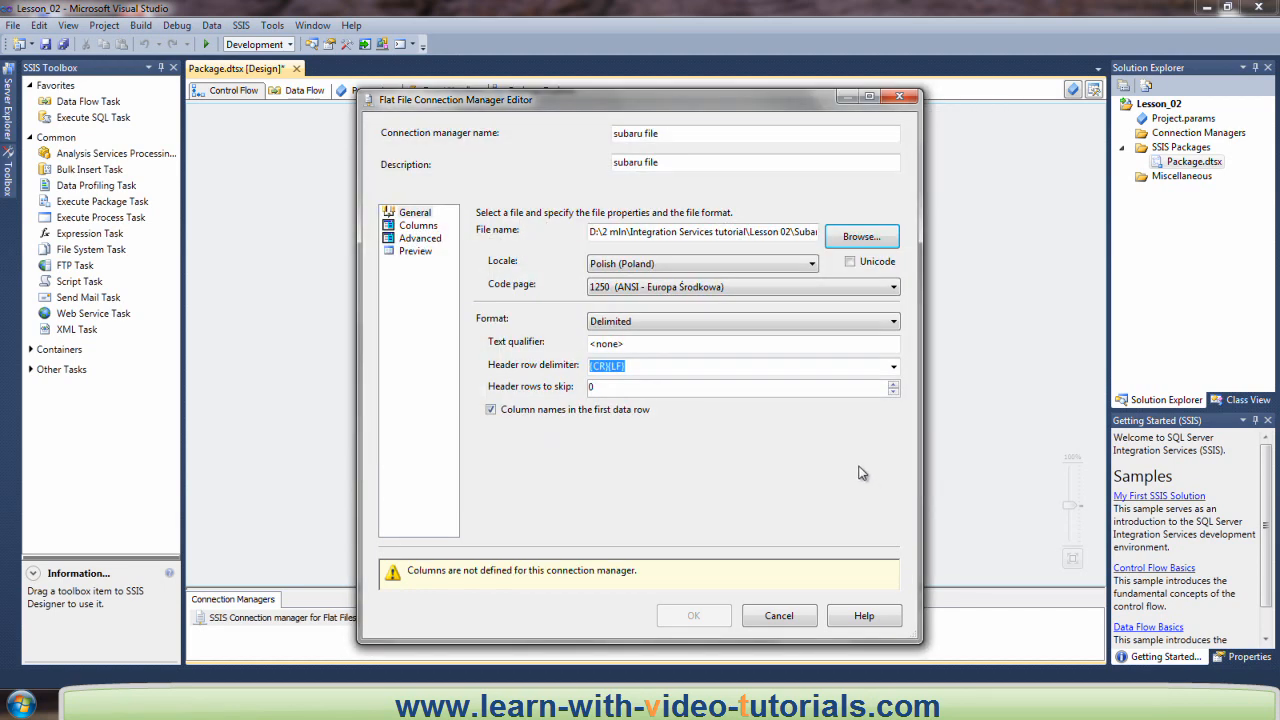
Step: Review the flat file connection's column, advanced and preview settings, and save the connection
left_click(430, 229)
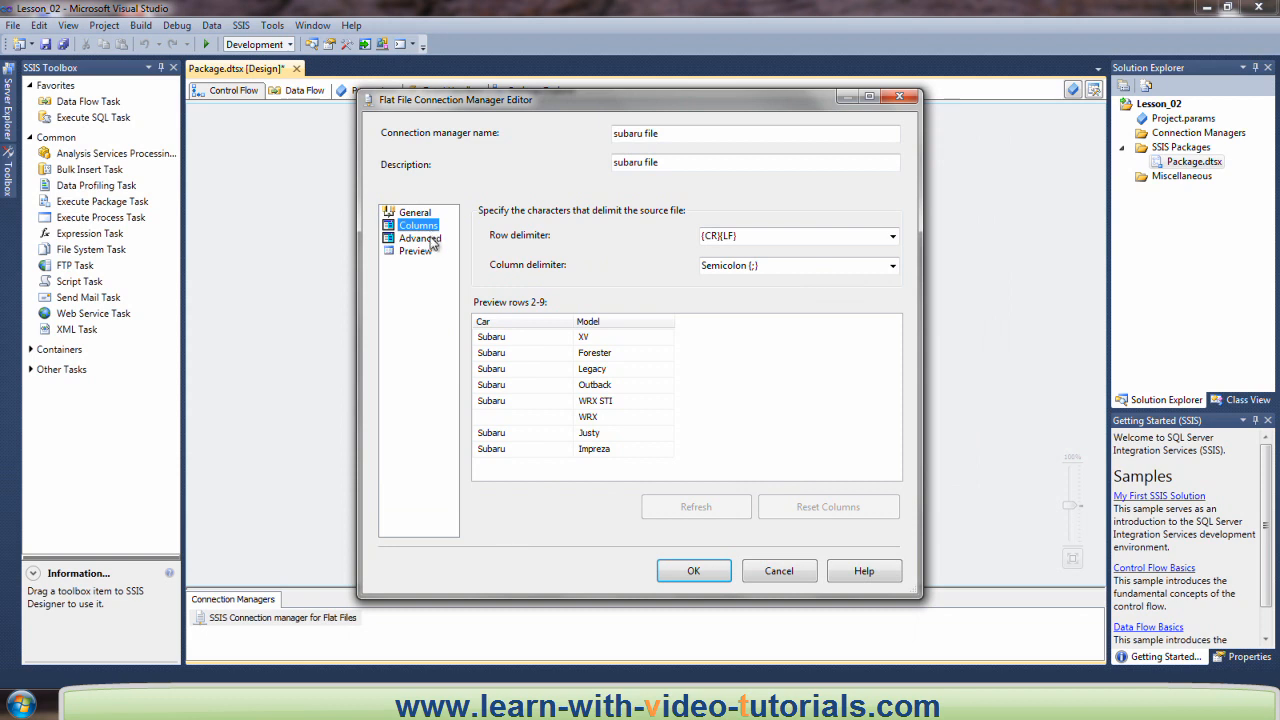
left_click(429, 239)
left_click(425, 254)
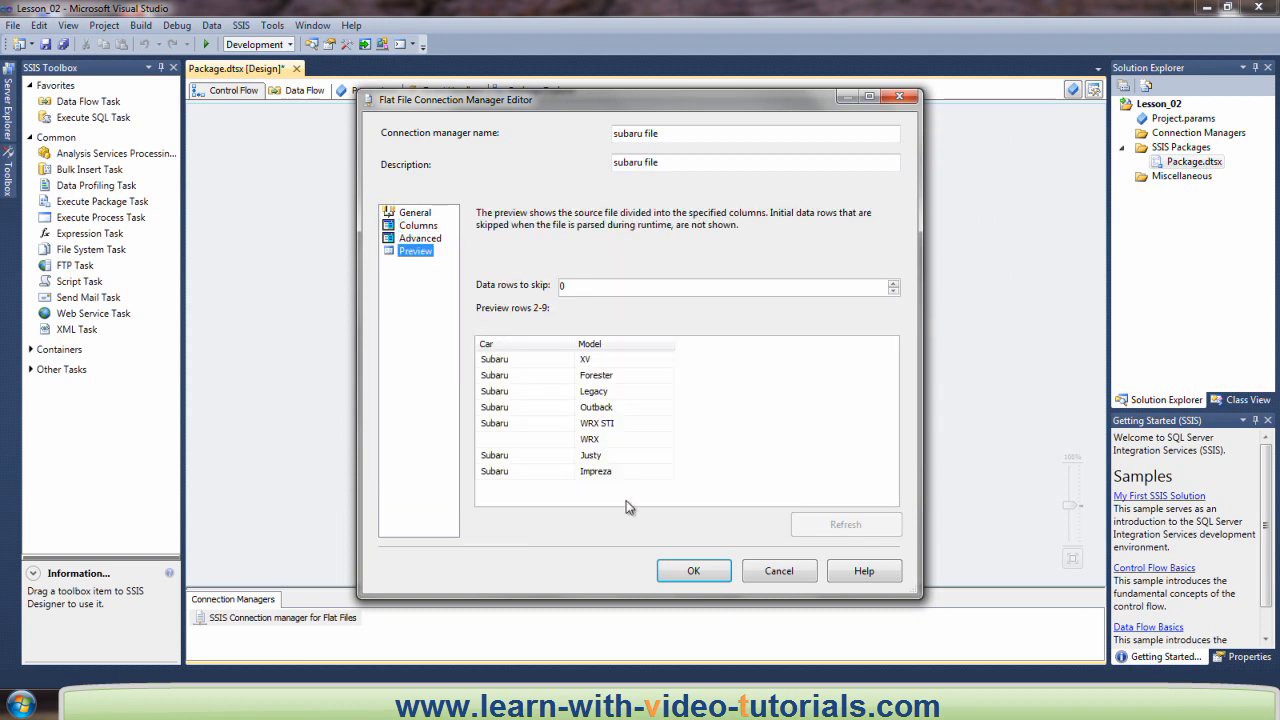
left_click(699, 571)
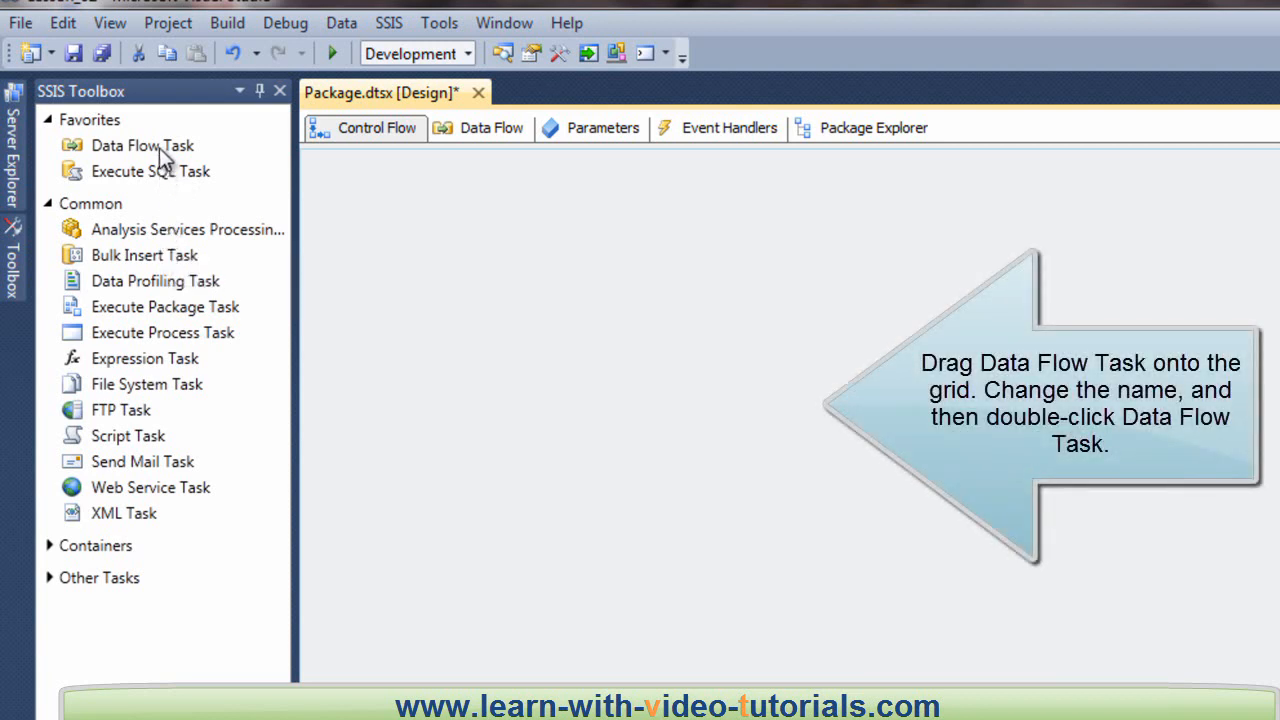
Step: Add a Data Flow Task to the control flow and name it "import subaru cars"
left_click_drag(159, 148, 605, 373)
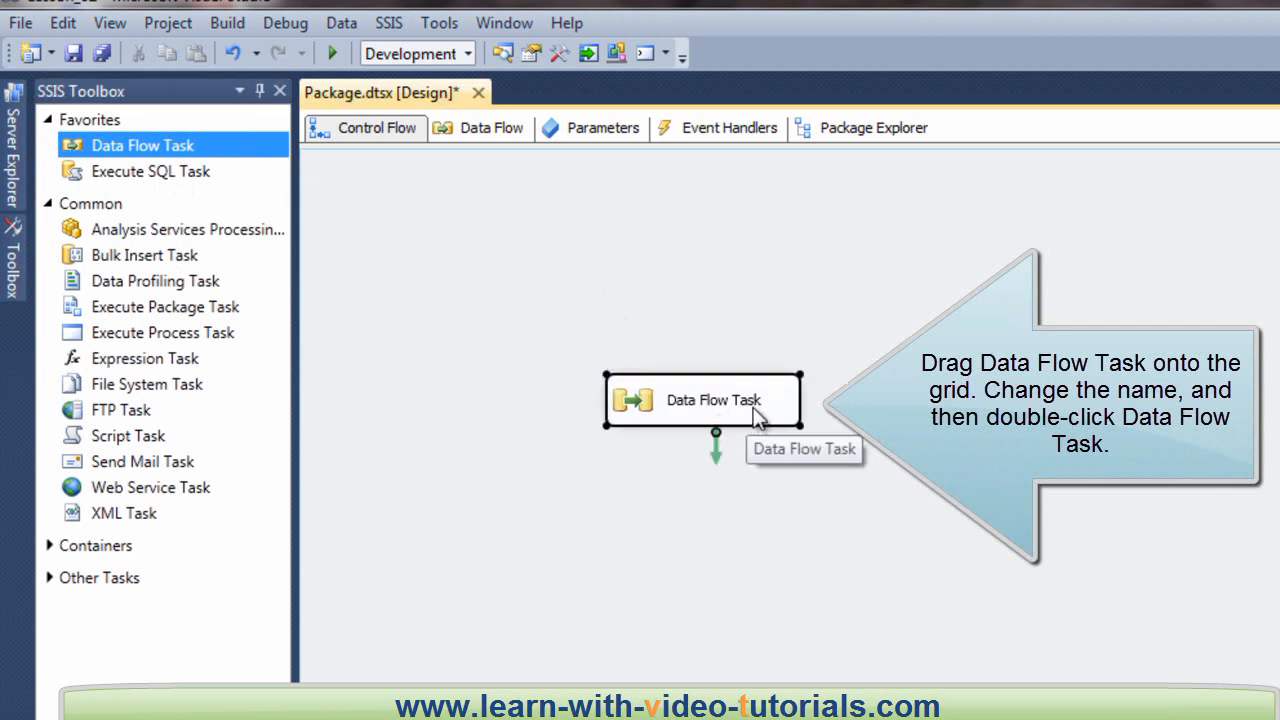
left_click(757, 418)
type("im")
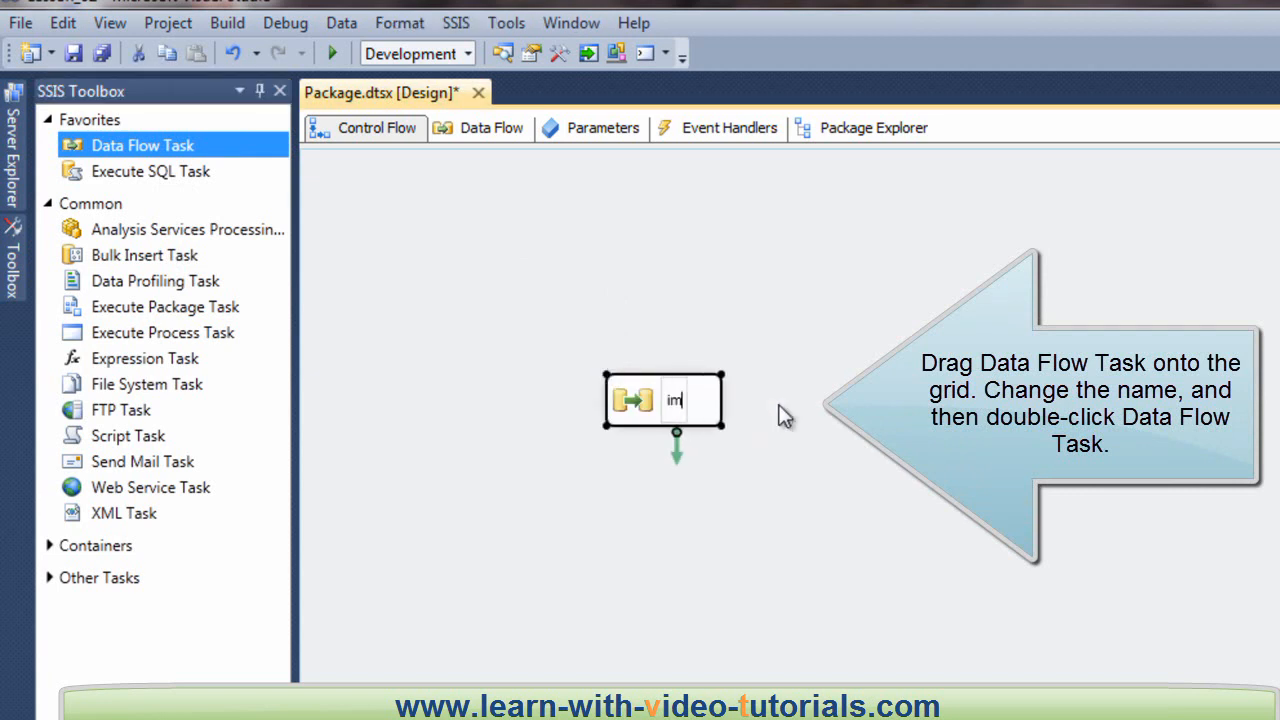
type("port subar")
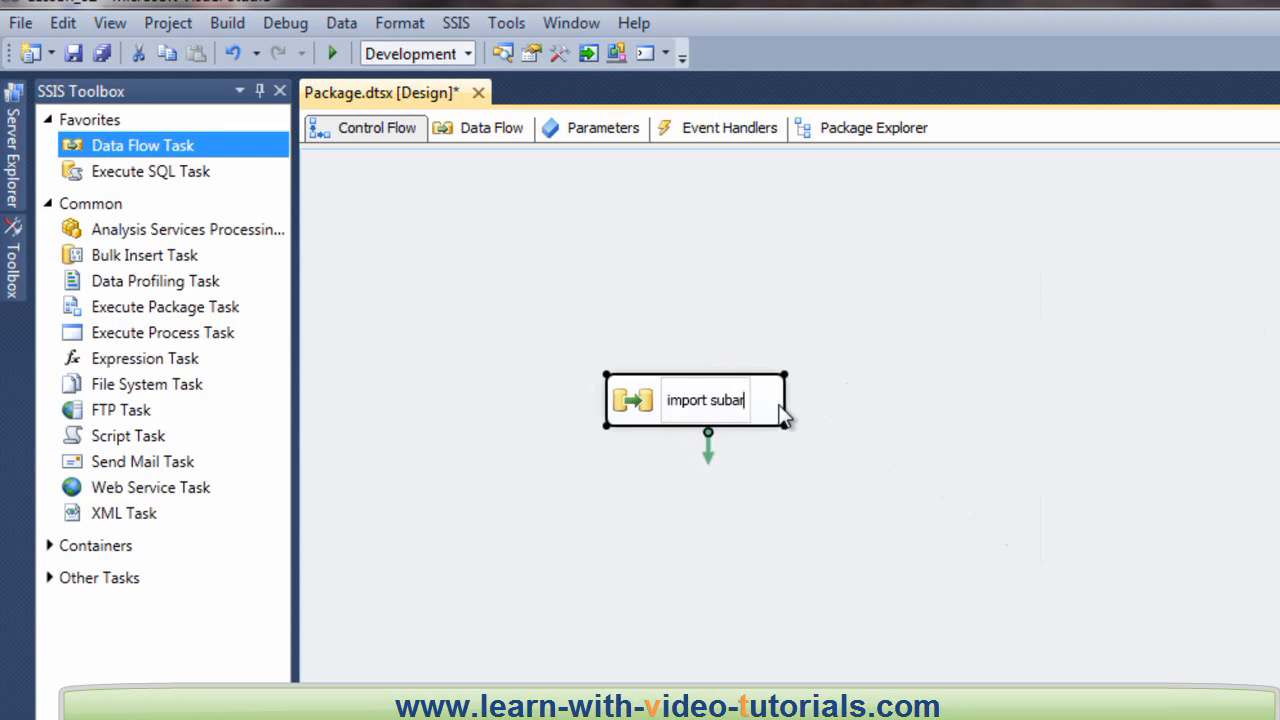
type("u cars")
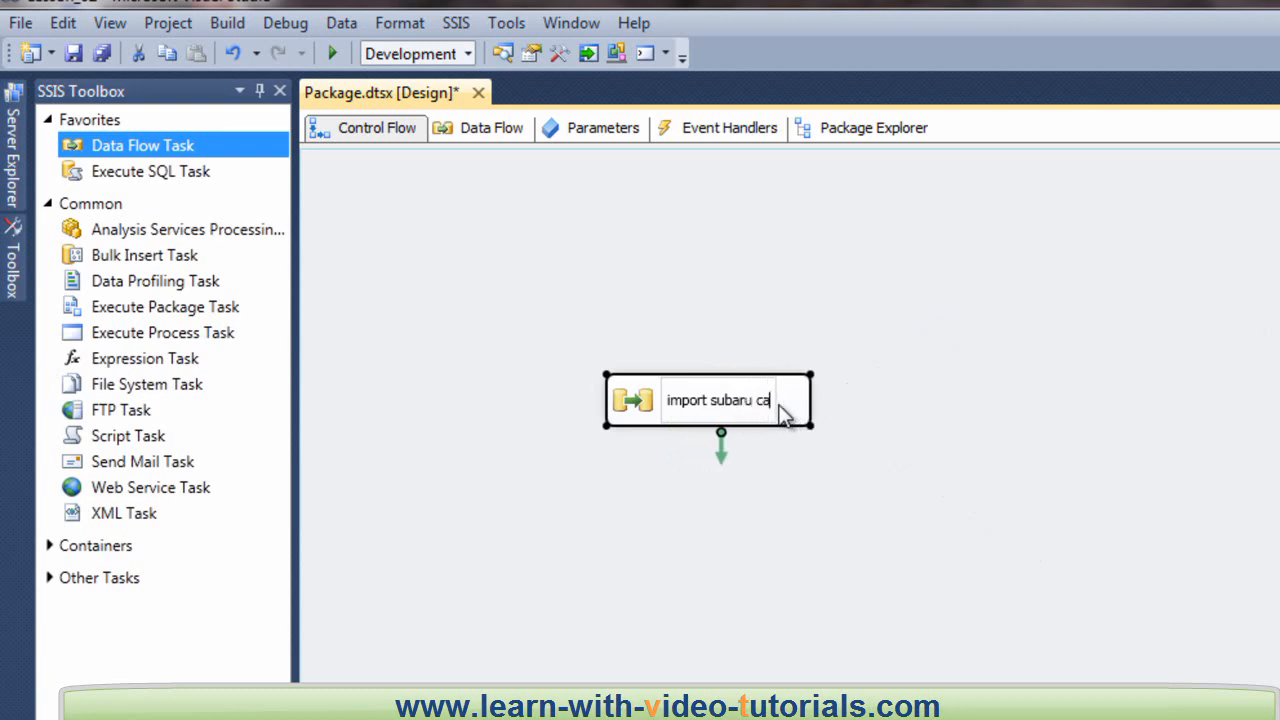
left_click(961, 457)
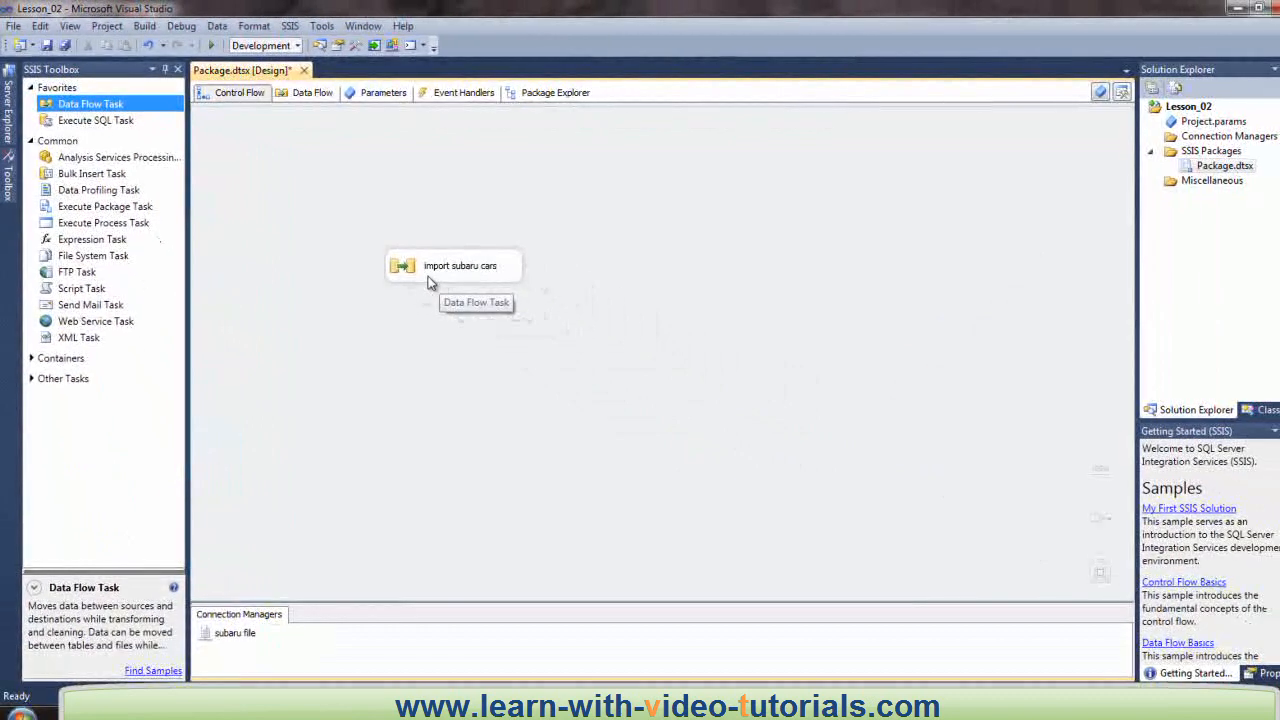
Step: Open the "import subaru cars" data flow and add a Flat File Source named "subaru file source"
double_click(432, 272)
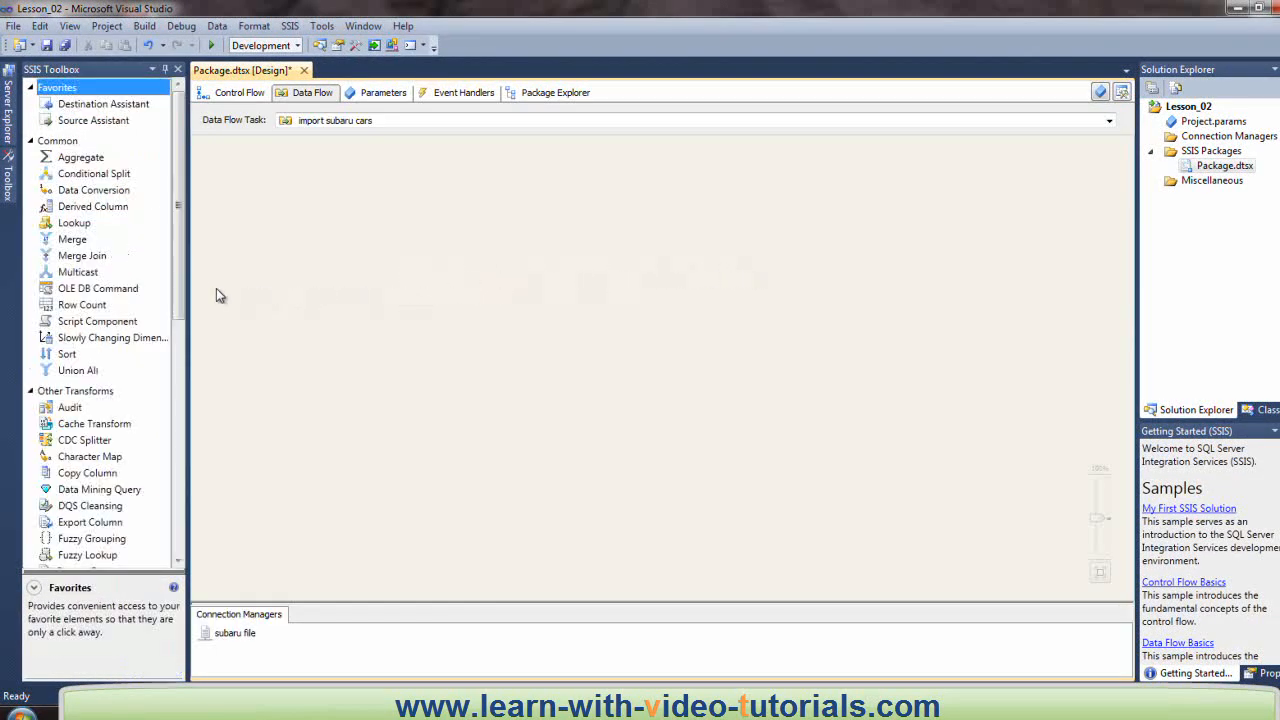
left_click_drag(179, 293, 174, 477)
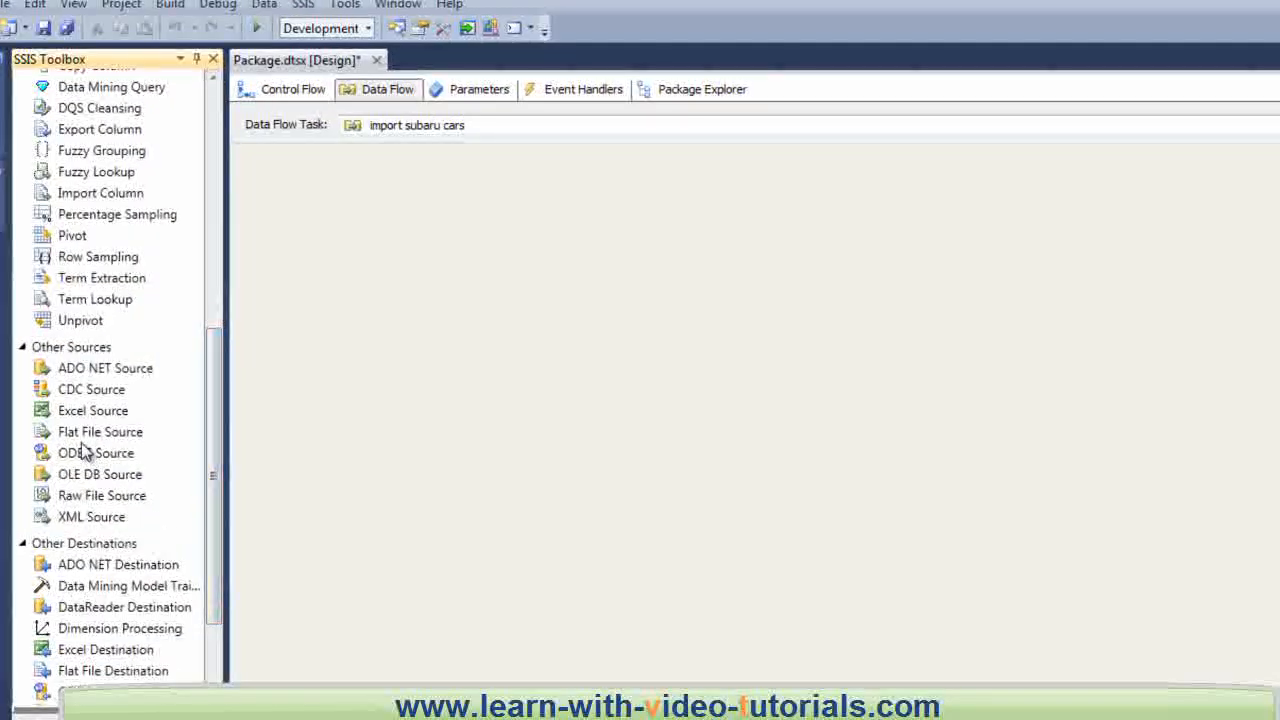
left_click_drag(86, 432, 455, 265)
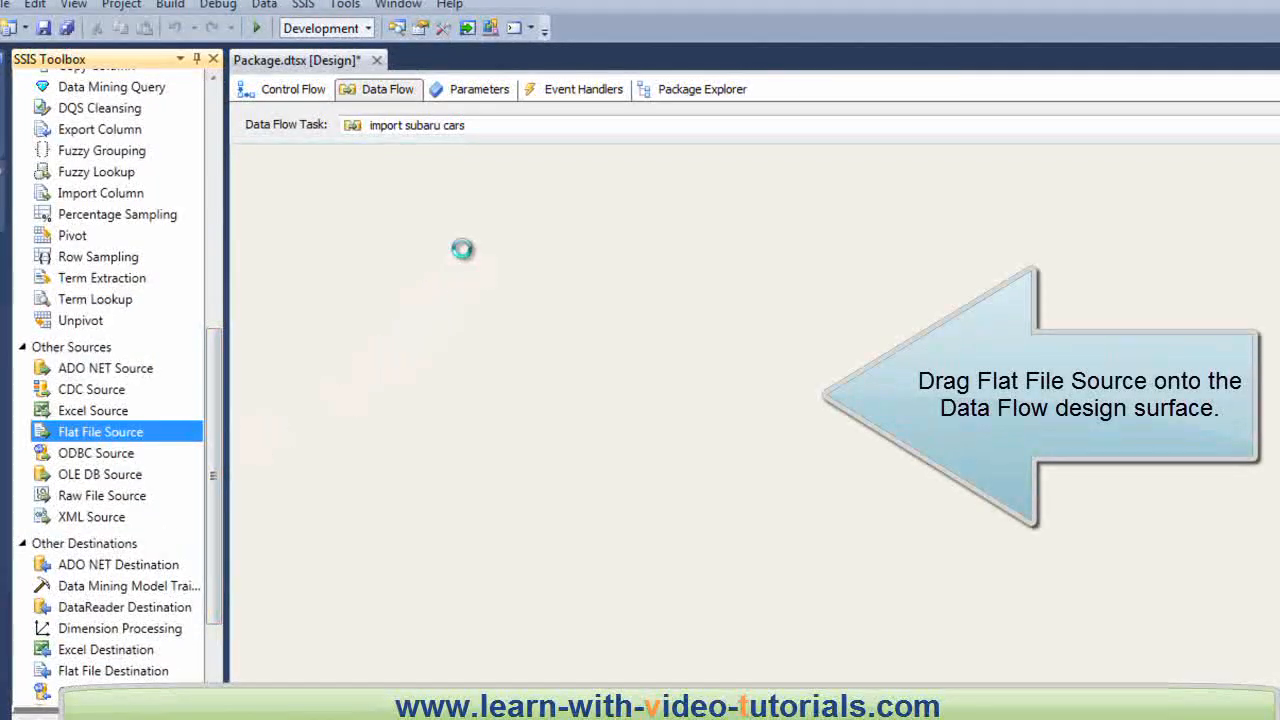
left_click(578, 280)
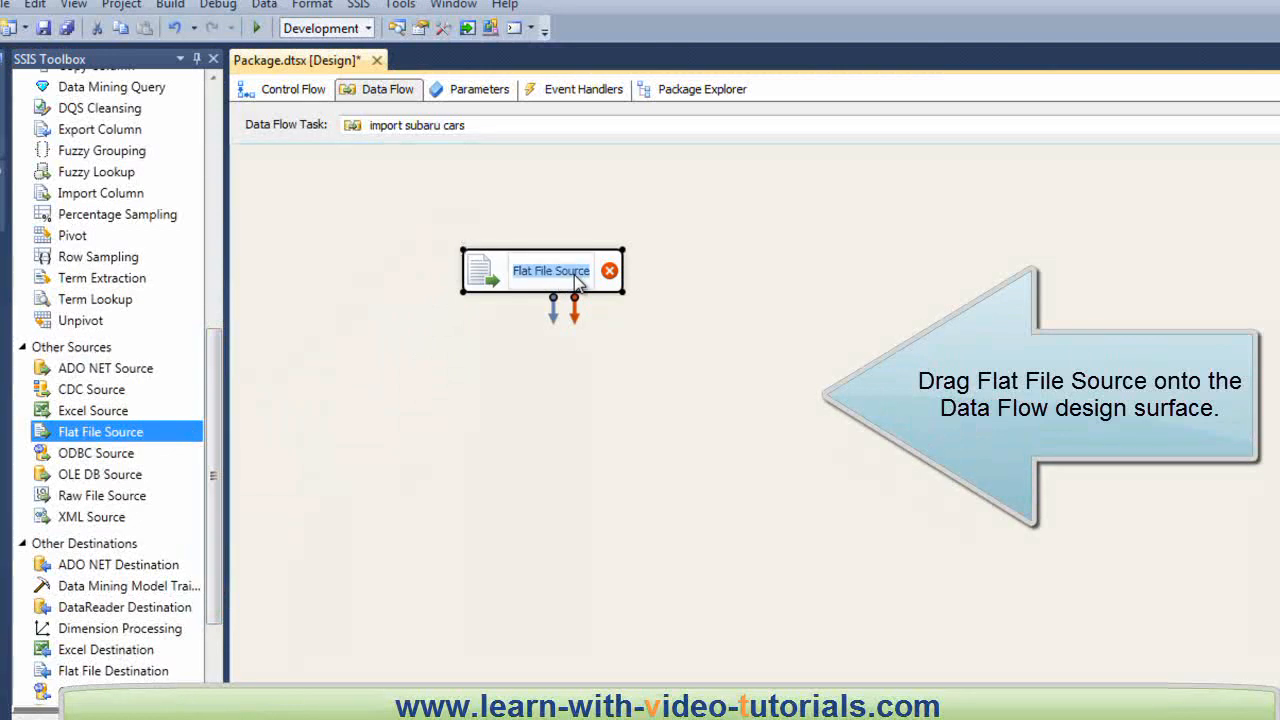
type("suba")
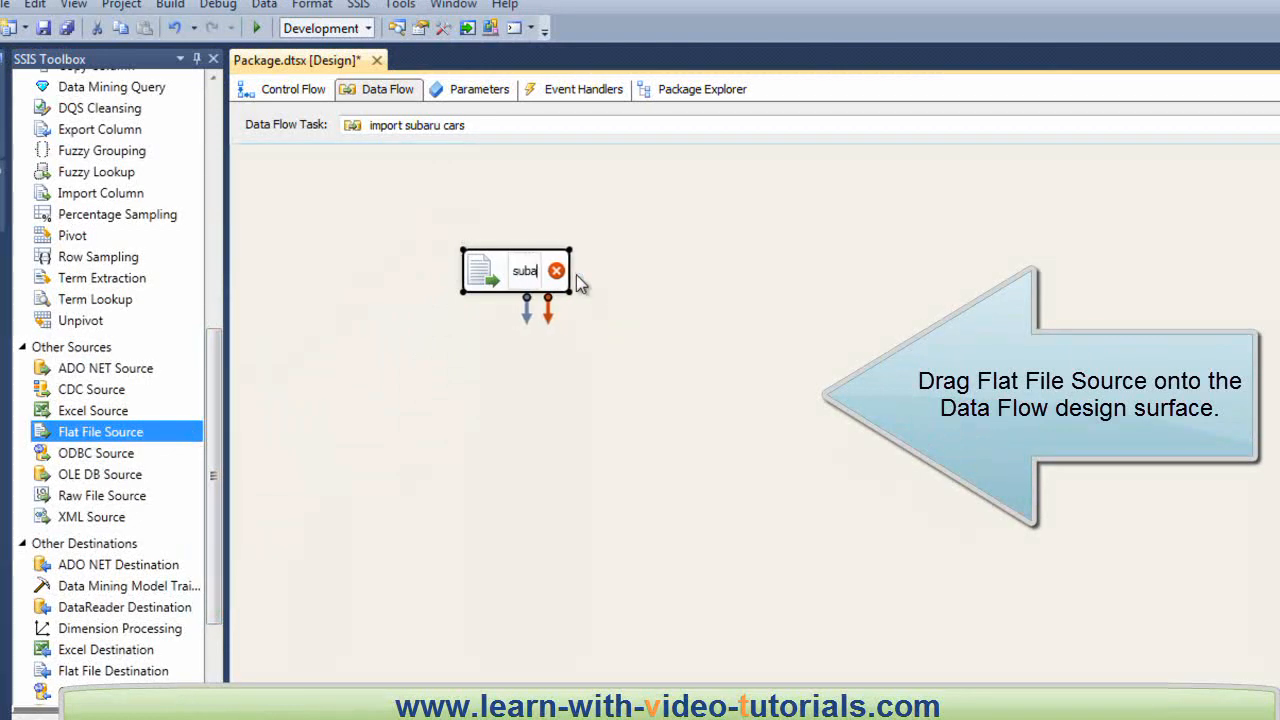
type("ru file ")
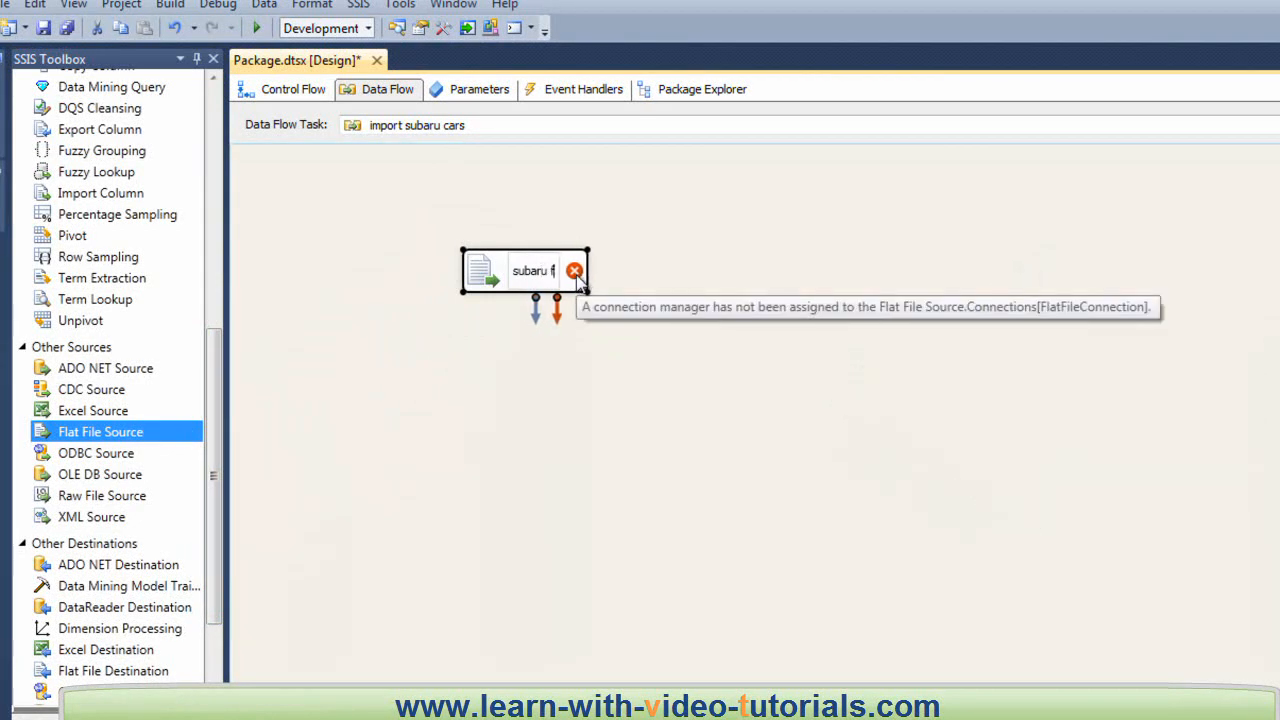
type("source")
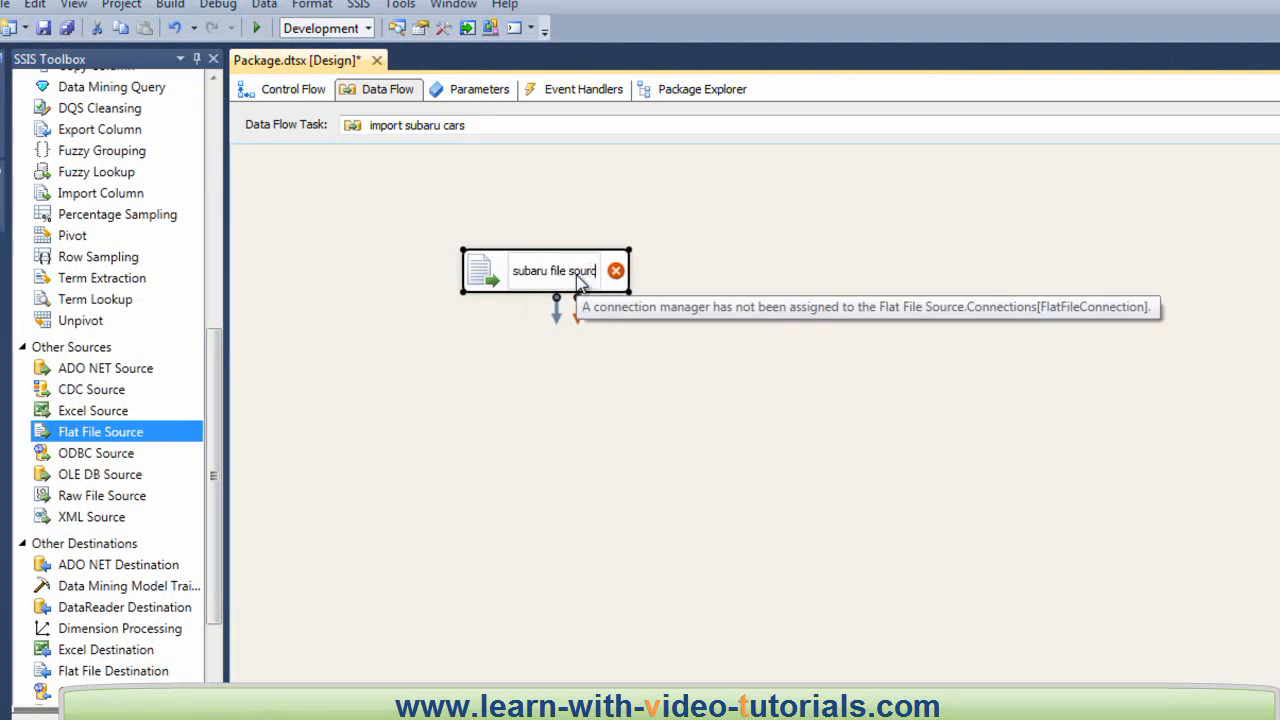
key("Return")
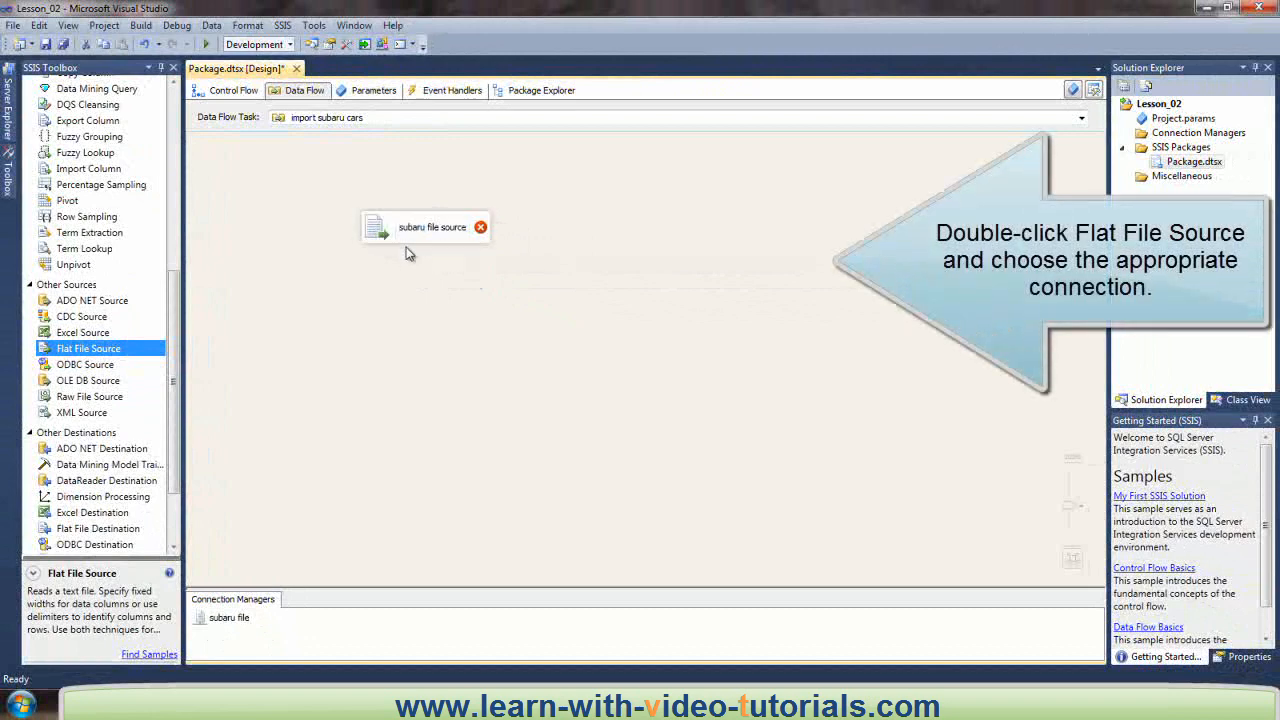
Step: Assign the "subaru file" connection manager to the flat file source
double_click(408, 232)
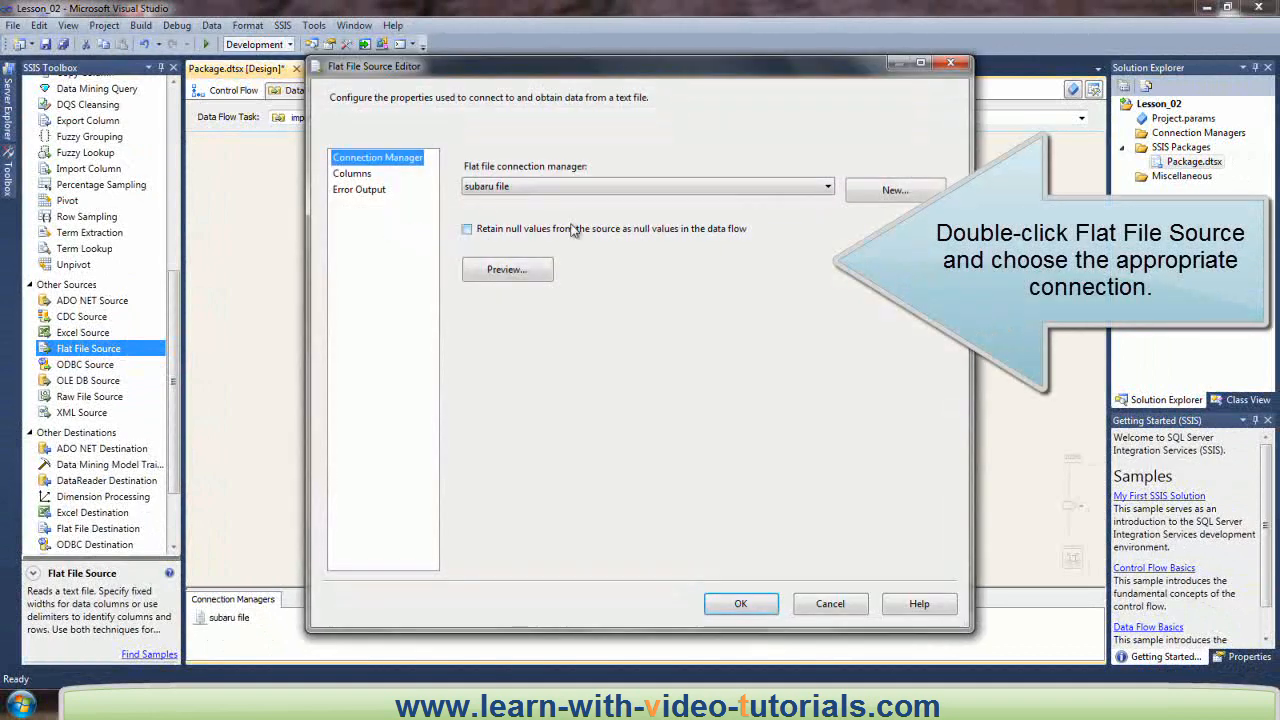
left_click(831, 190)
left_click(797, 203)
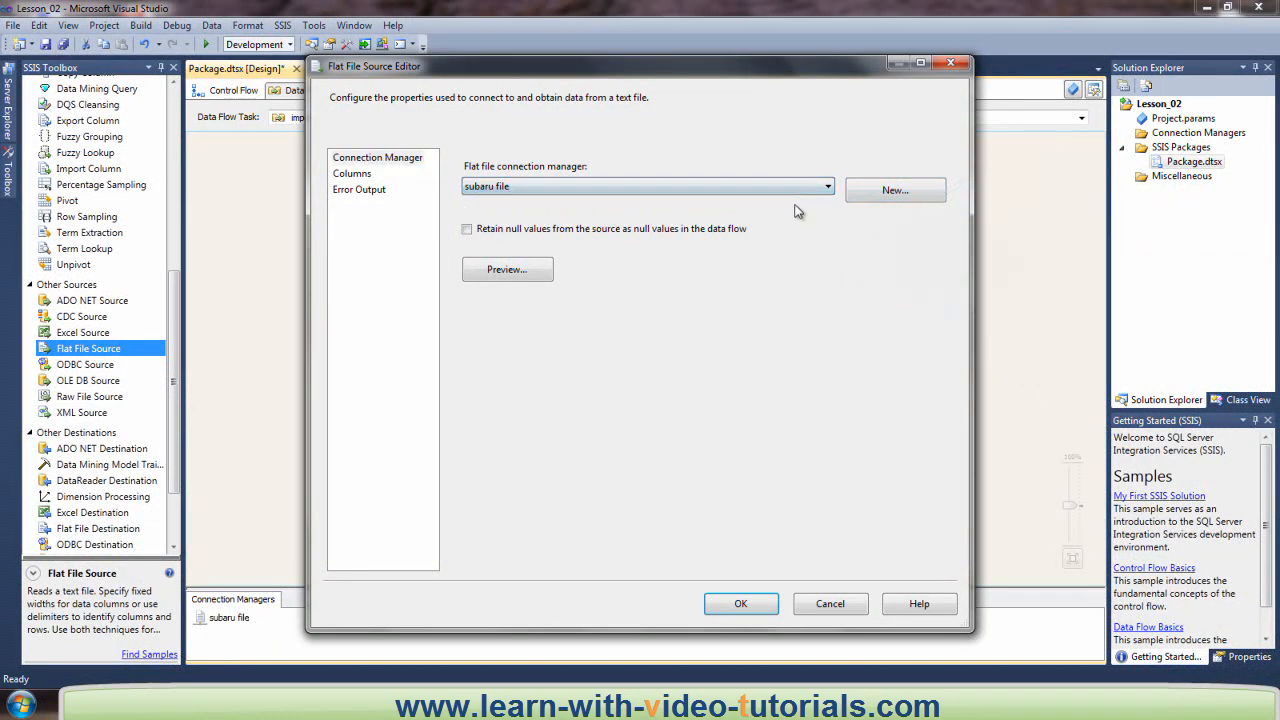
left_click(740, 603)
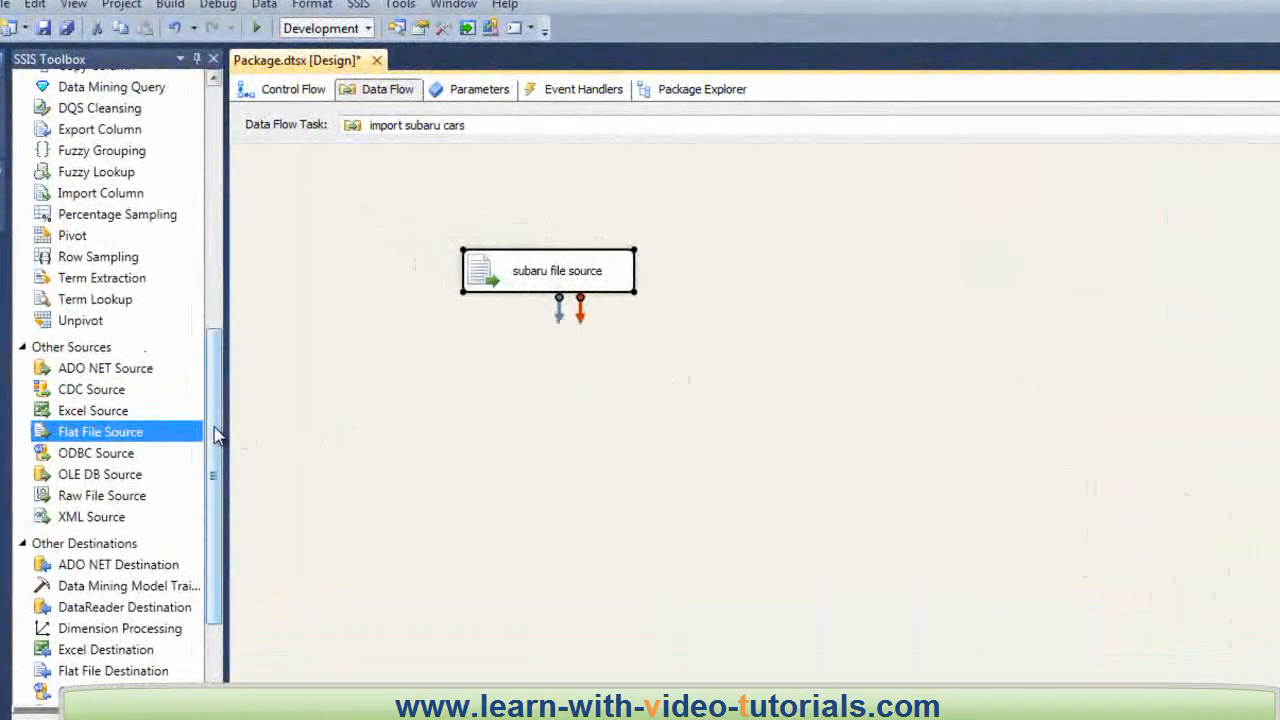
Step: Add a Conditional Split transformation beneath the subaru file source and name it "valdation"
left_click_drag(218, 433, 218, 183)
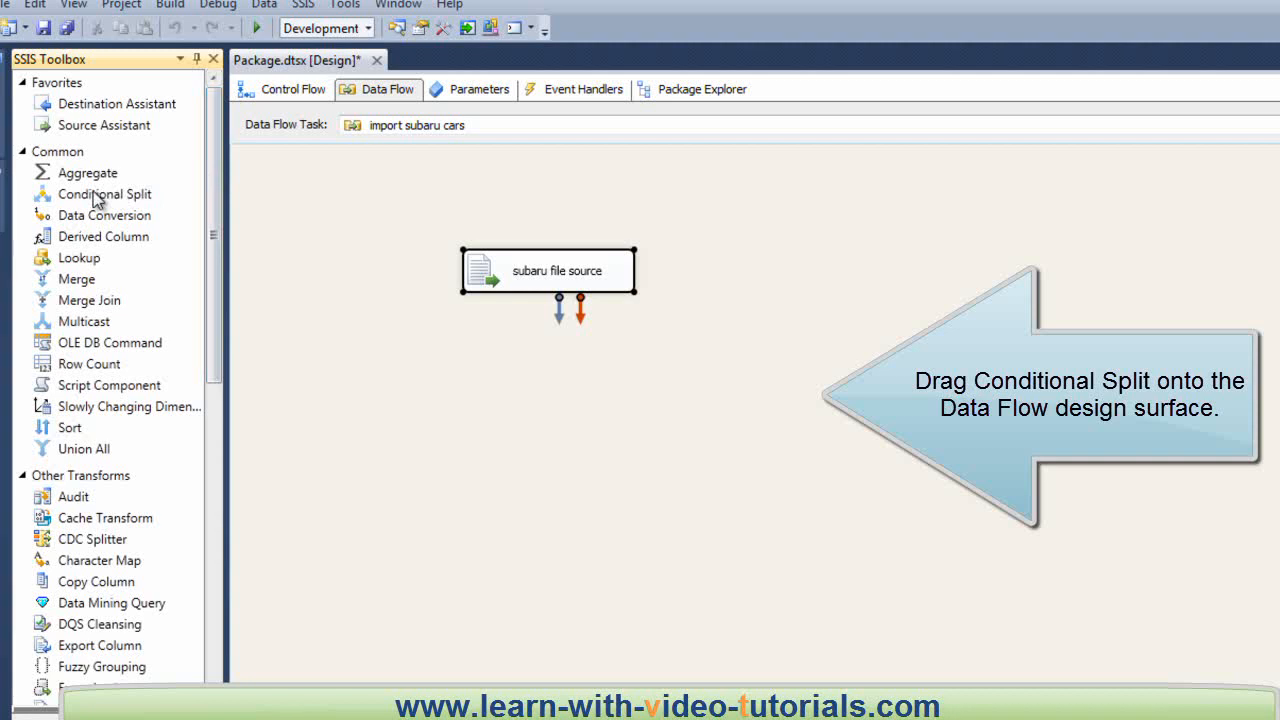
left_click_drag(97, 199, 493, 389)
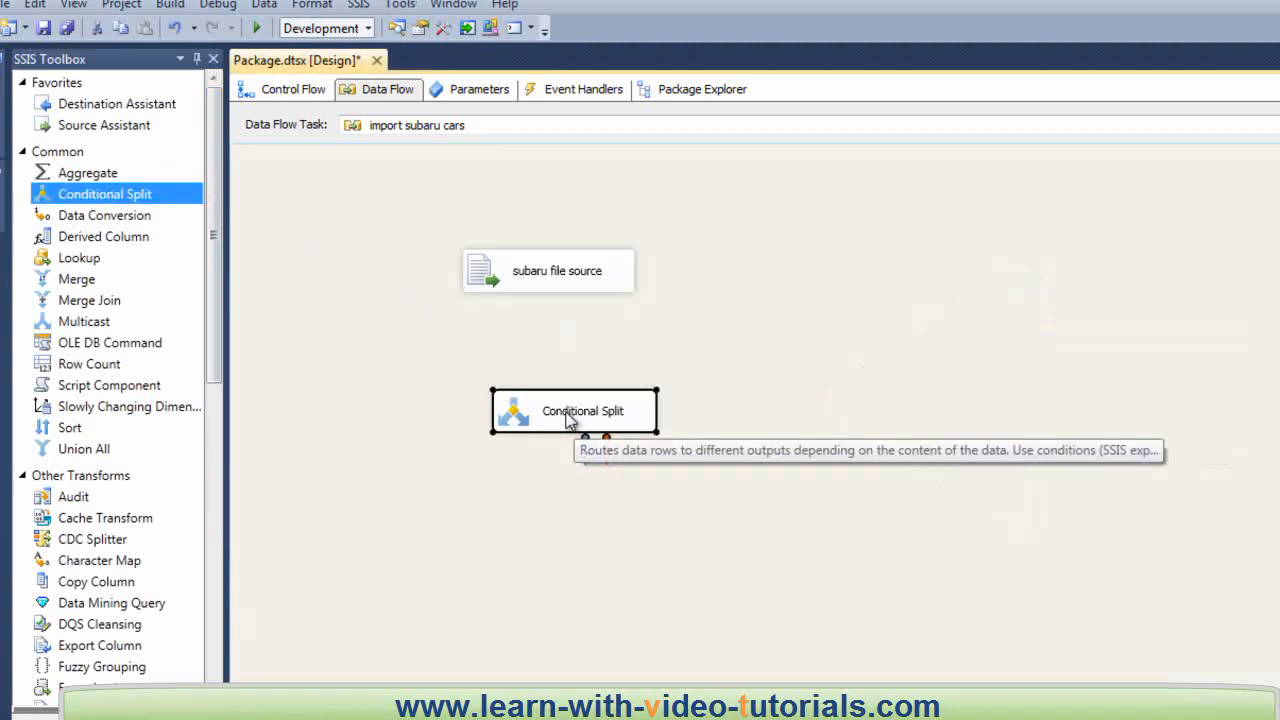
left_click_drag(563, 410, 534, 371)
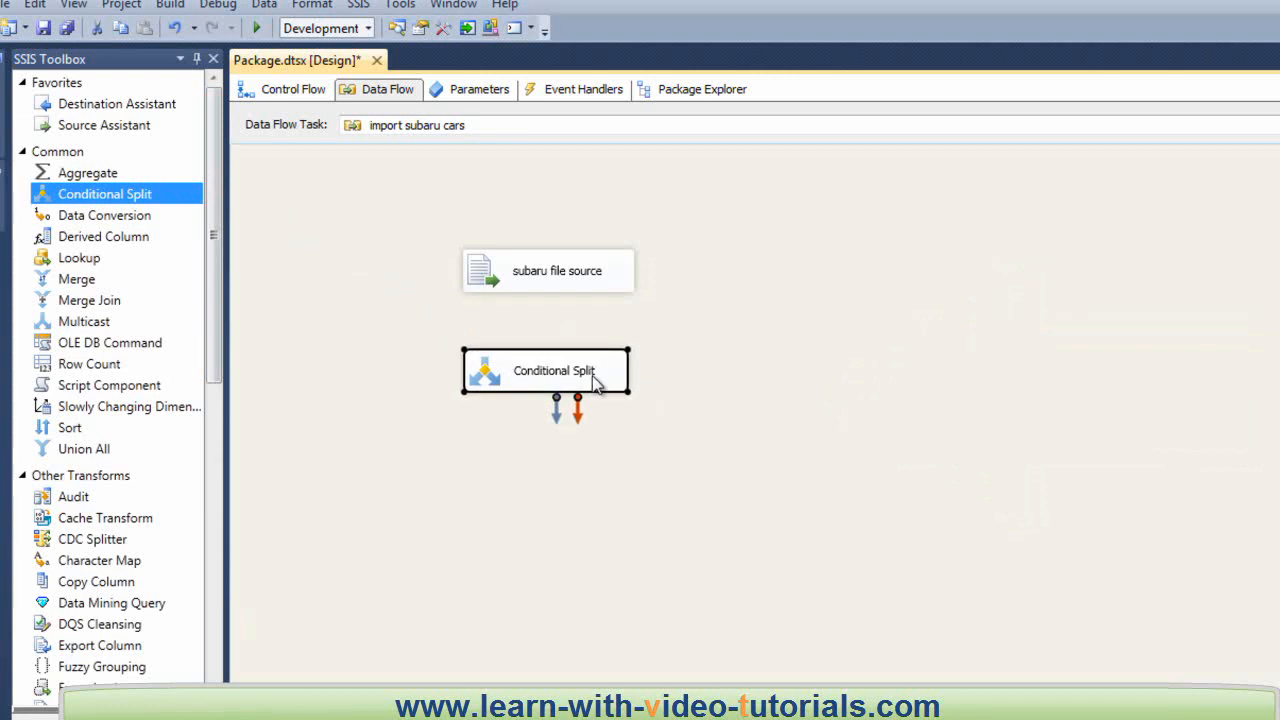
left_click(603, 383)
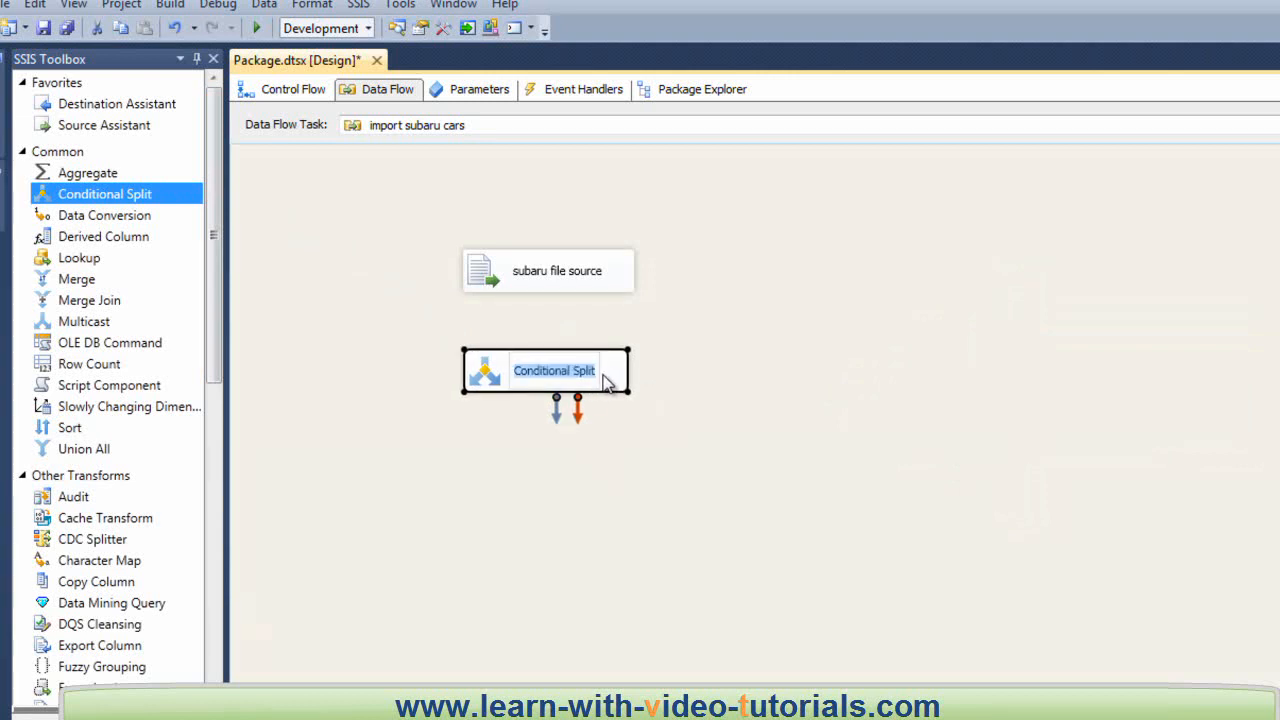
type("valda")
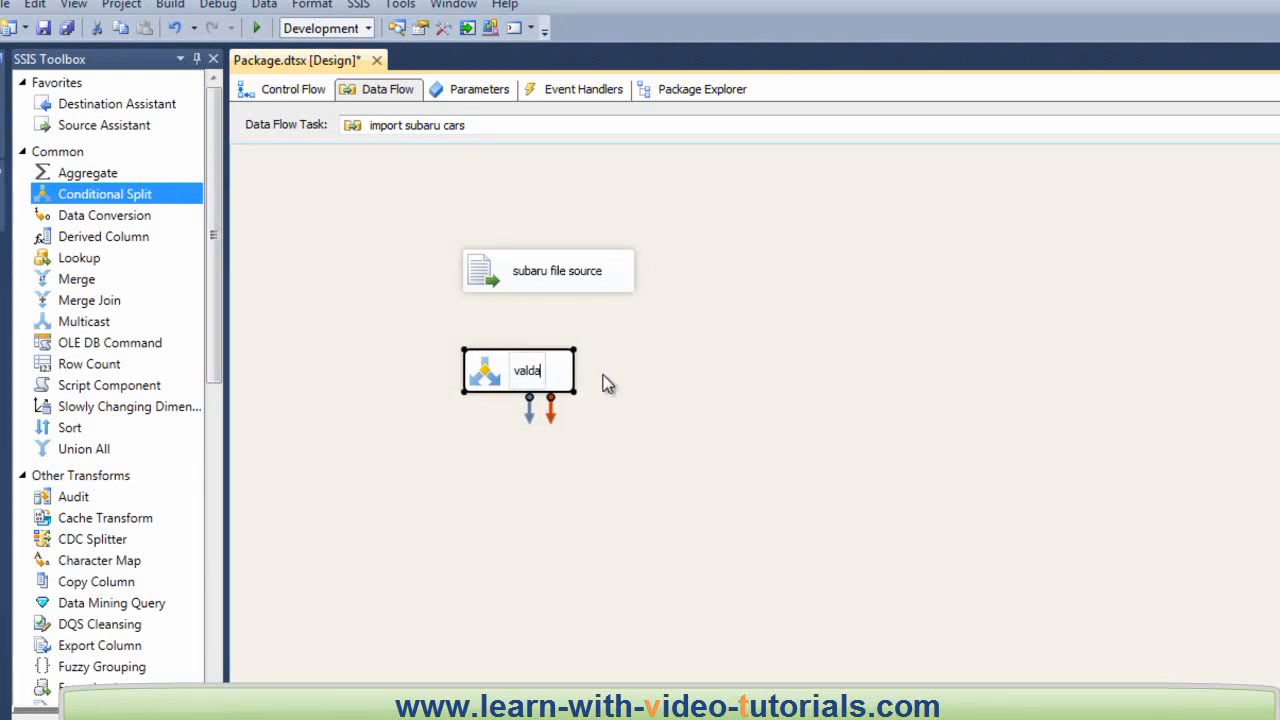
type("tion")
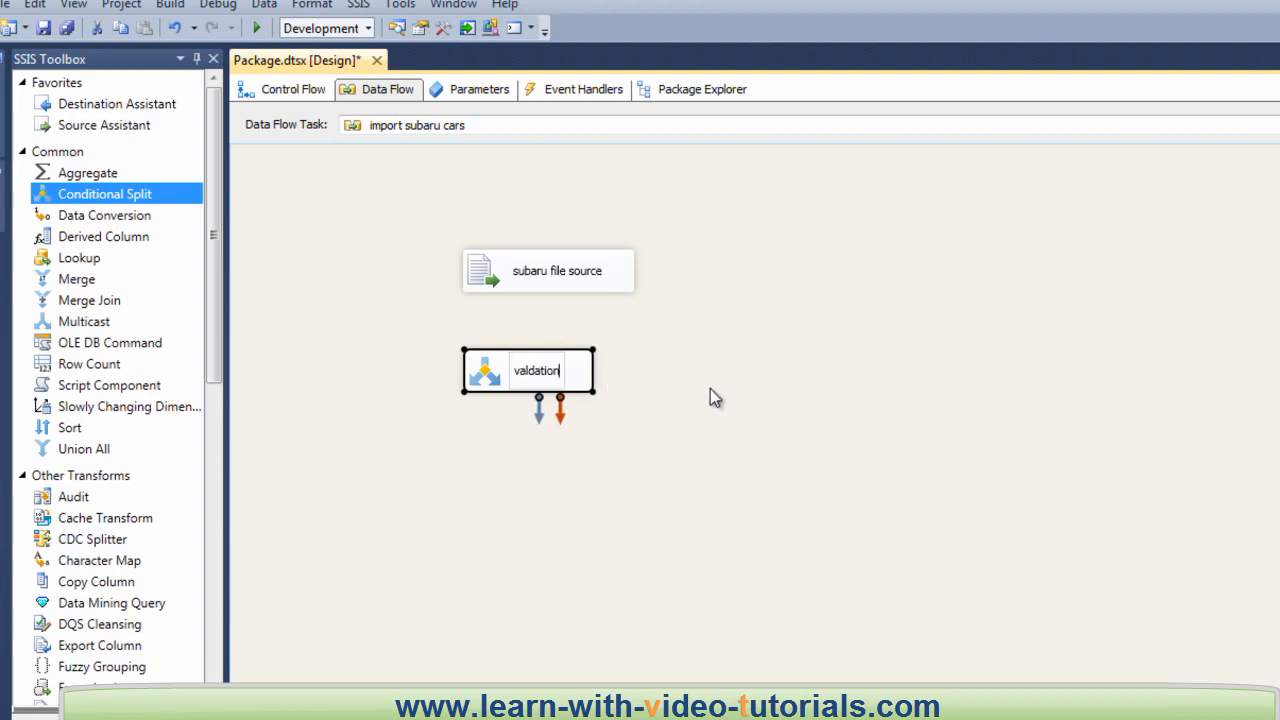
key("Return")
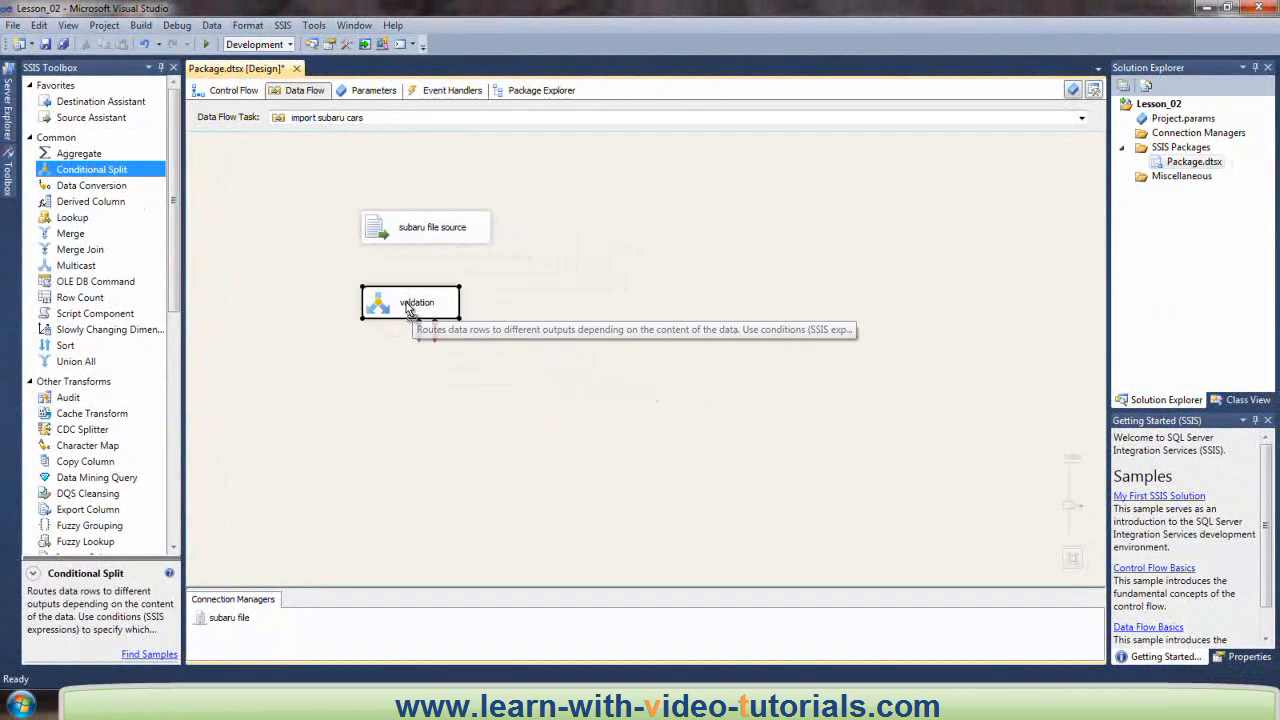
Step: Align the "valdation" split under the subaru file source, connect the source's data output to it and open the split's editor
left_click_drag(407, 303, 427, 294)
left_click(431, 230)
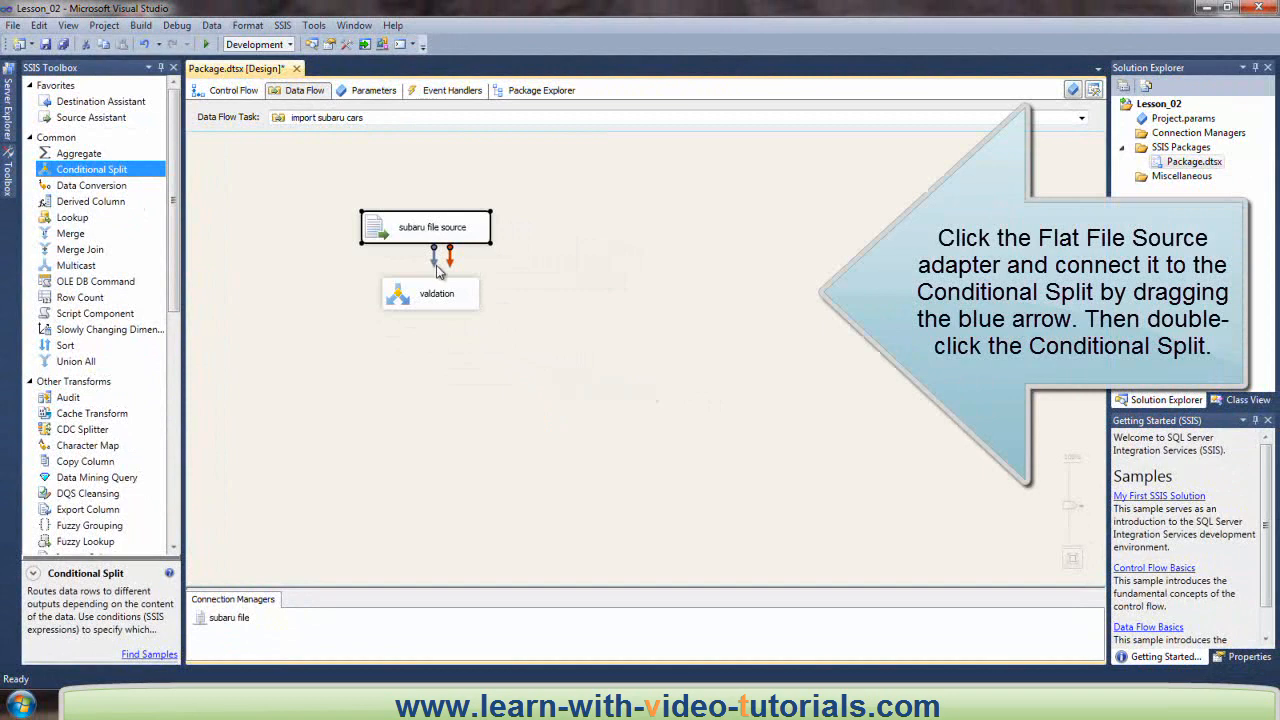
double_click(432, 298)
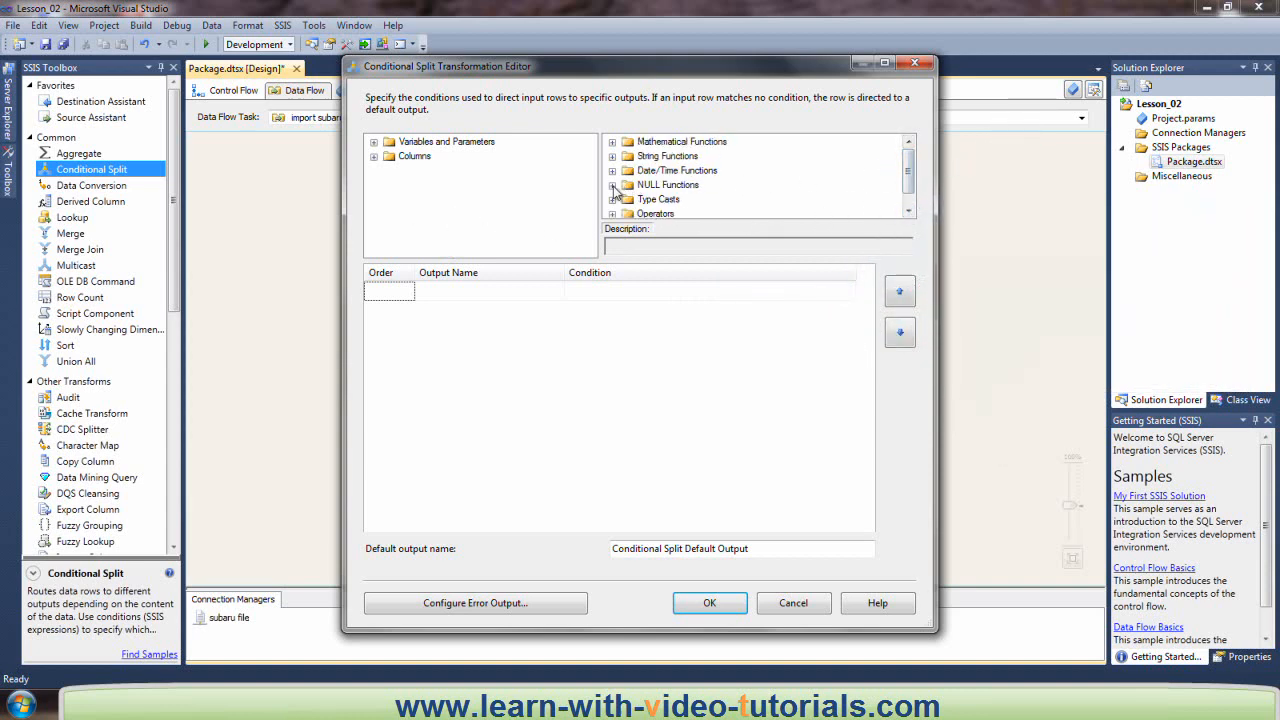
Step: Create a first output named "validRows" in the Conditional Split
left_click(612, 186)
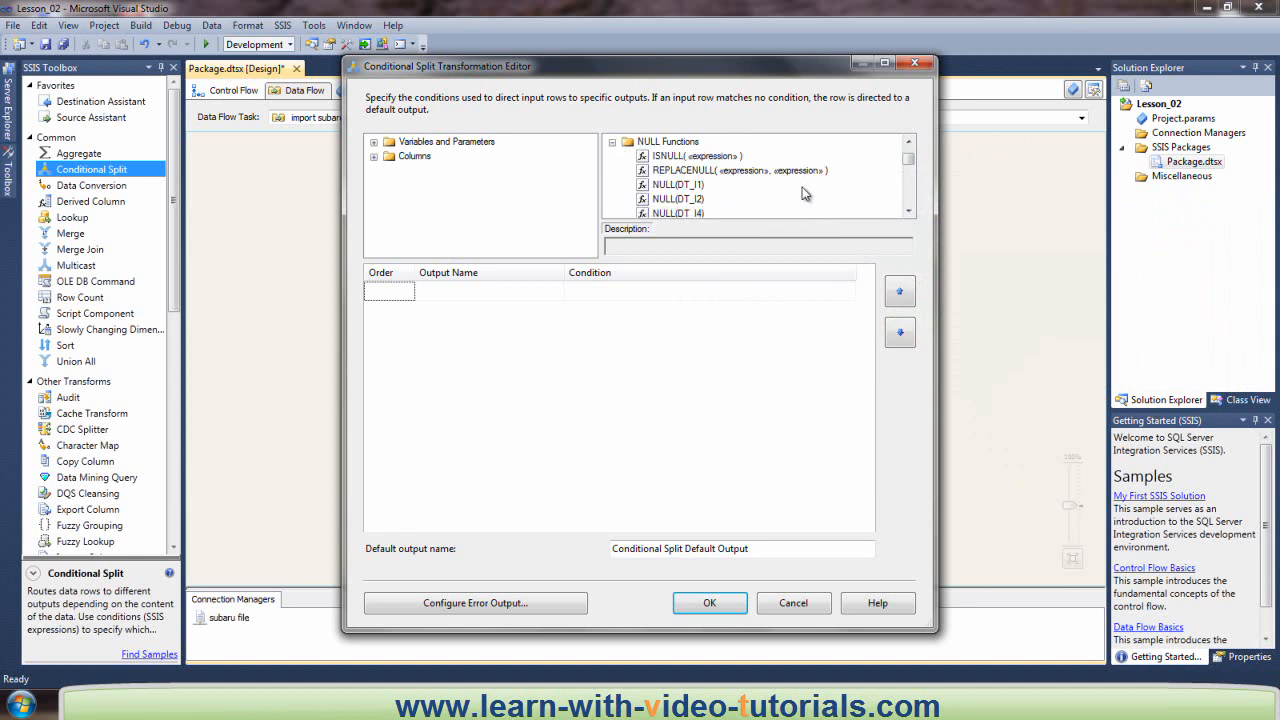
left_click(396, 296)
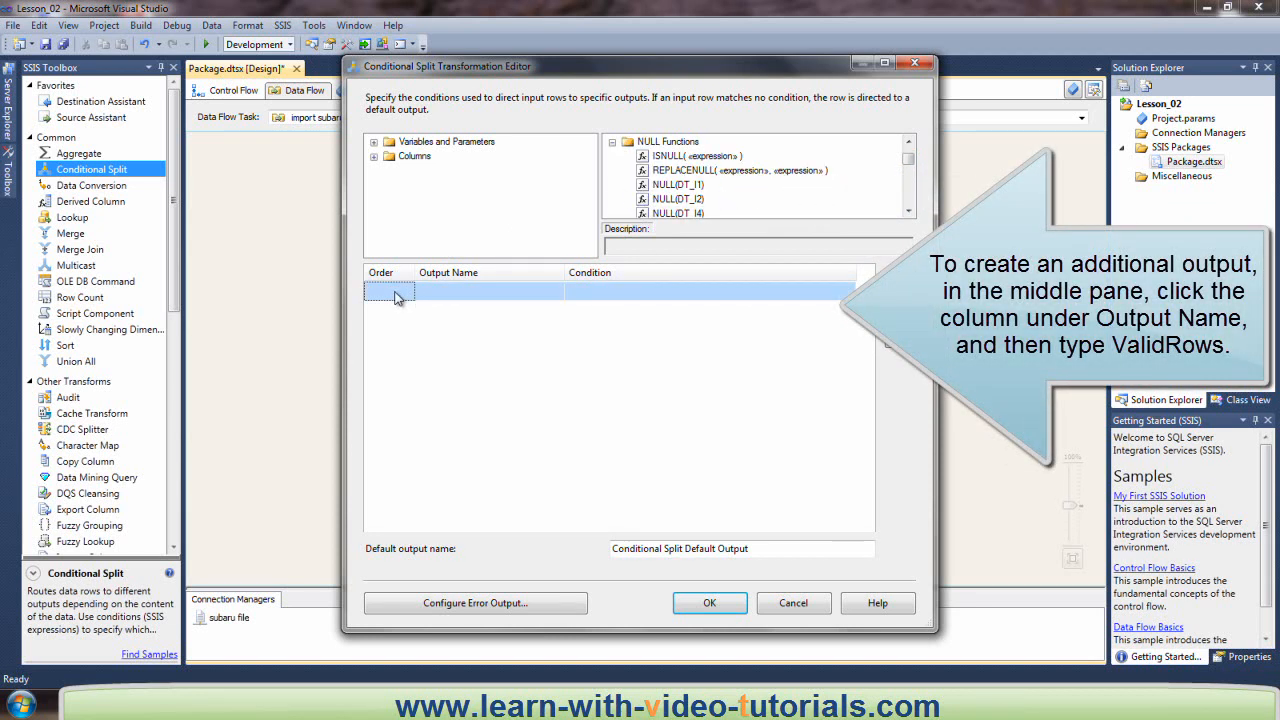
left_click(456, 291)
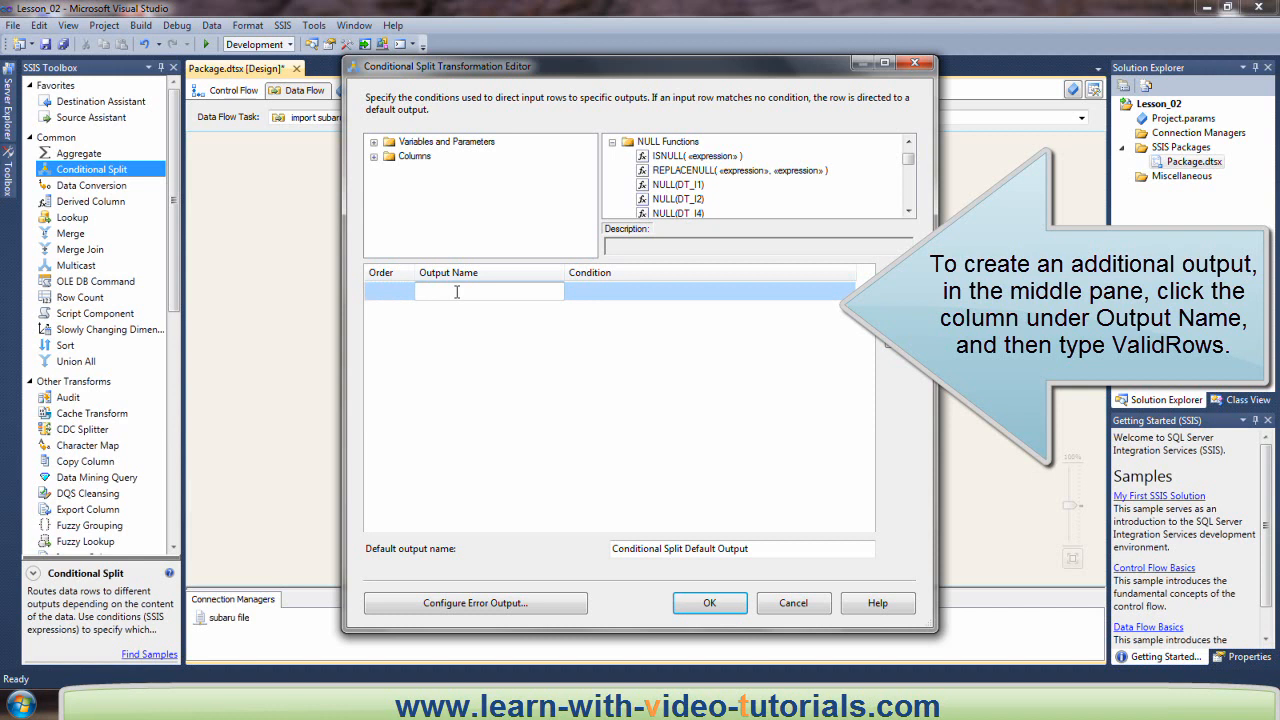
type("validRows")
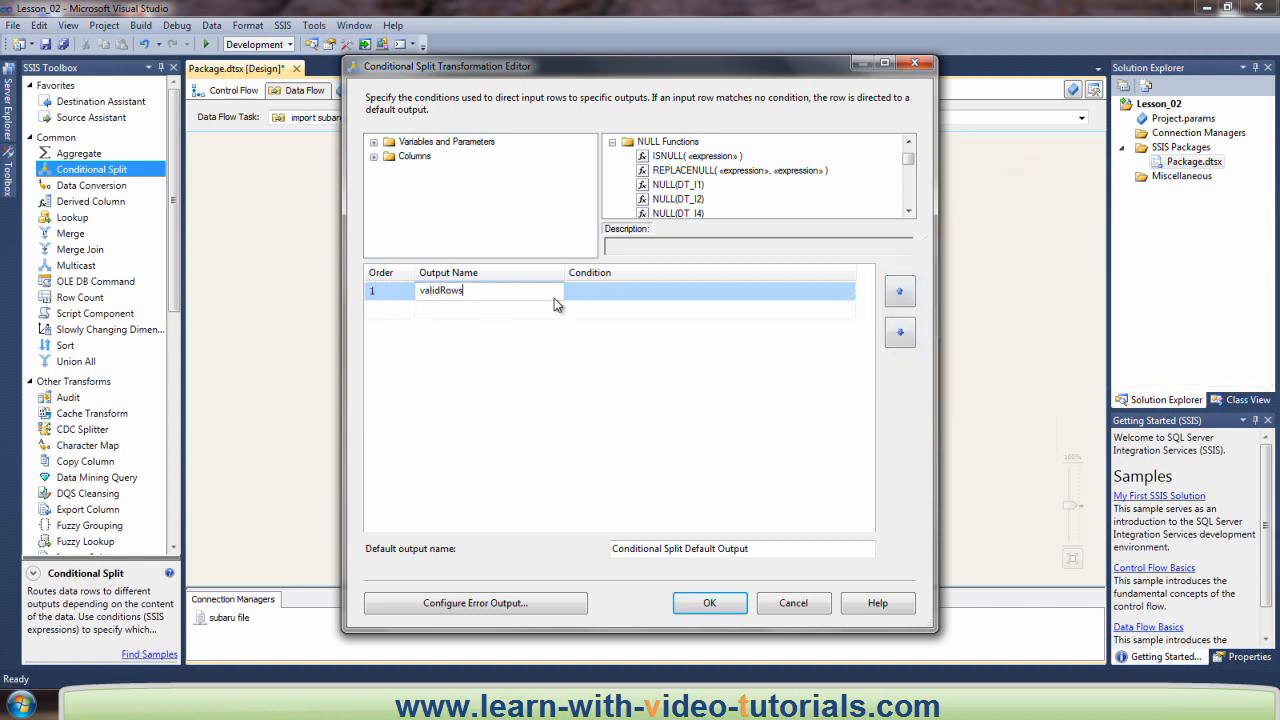
Step: Insert the LEN string function as the condition of the validRows output
left_click(596, 292)
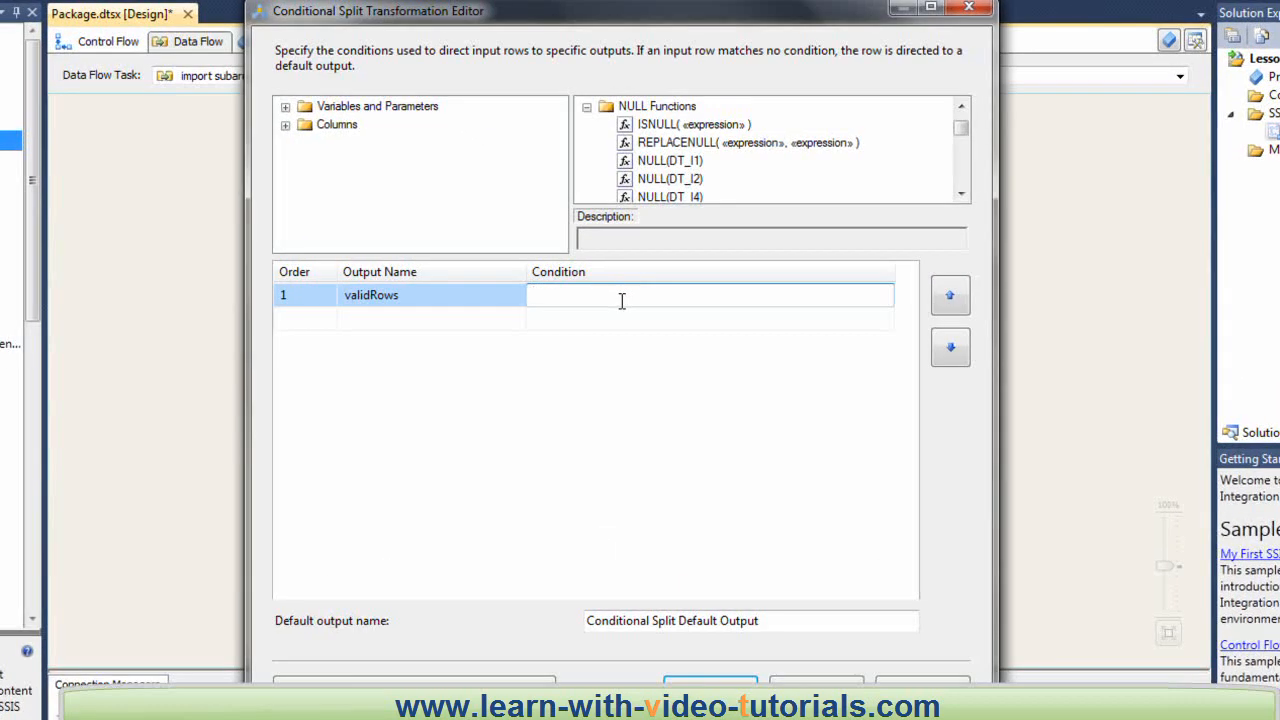
left_click(587, 108)
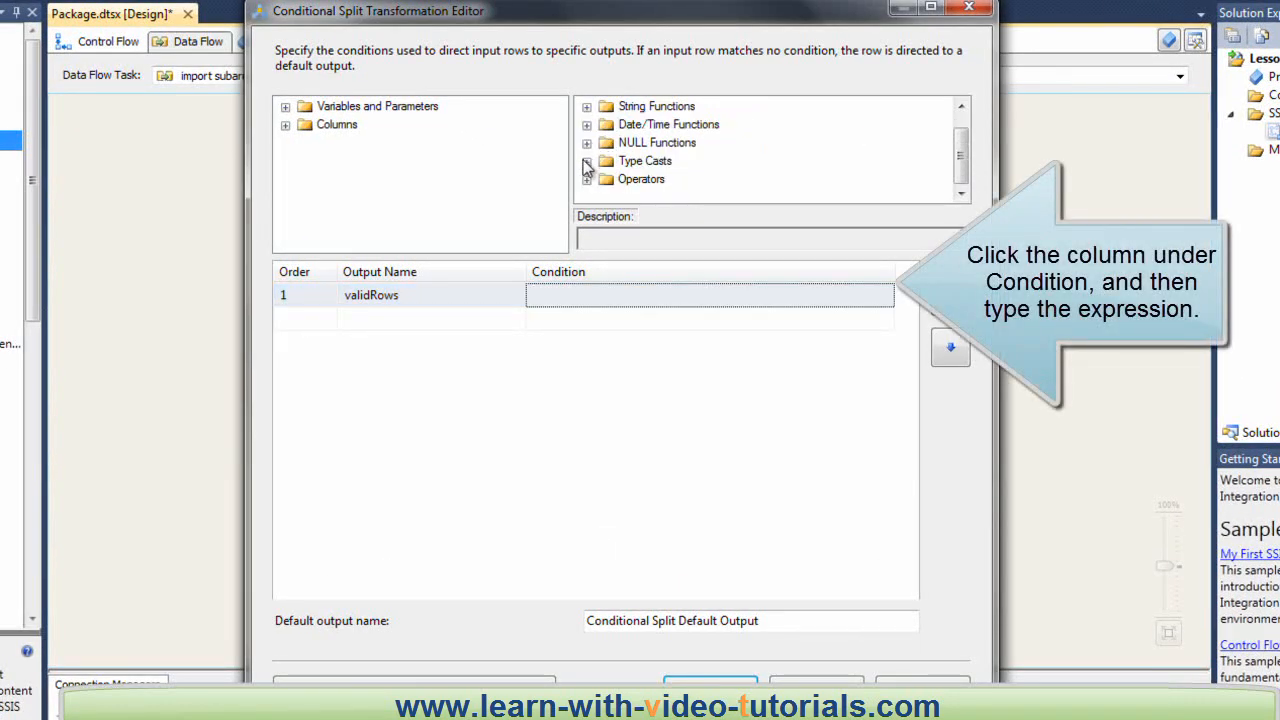
left_click(587, 106)
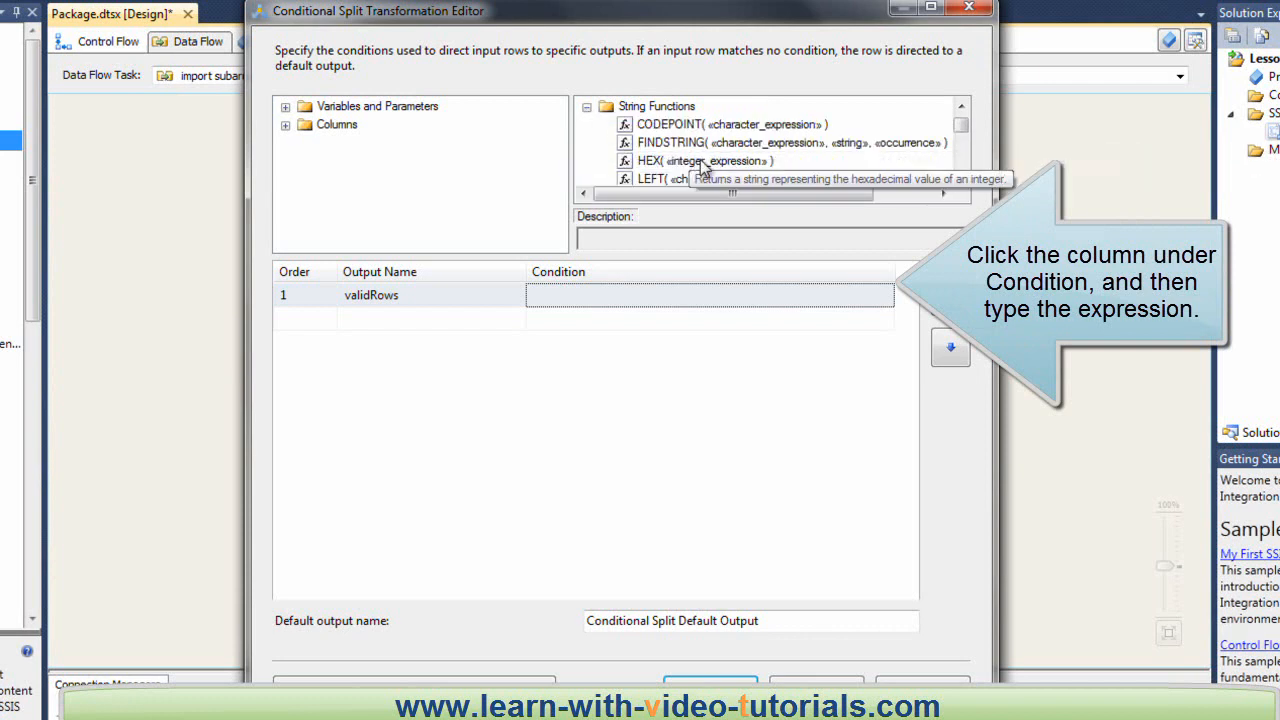
left_click_drag(961, 127, 965, 141)
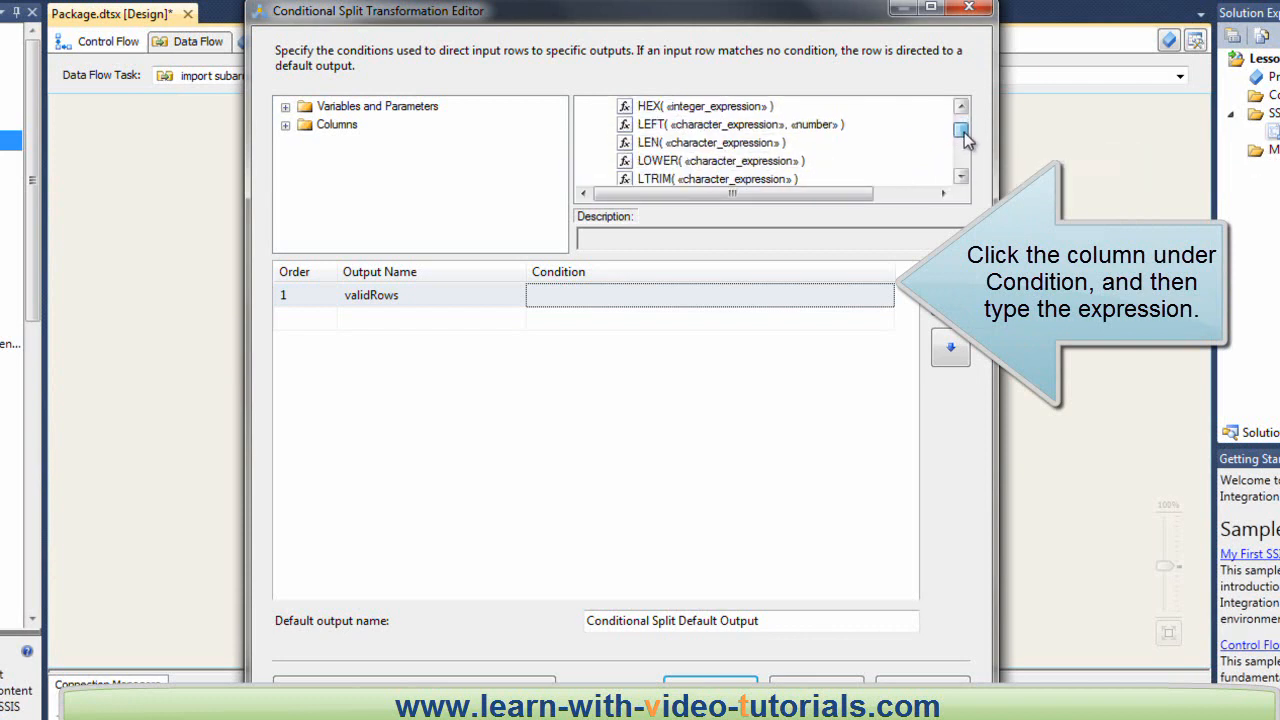
left_click_drag(712, 143, 591, 294)
left_click(678, 294)
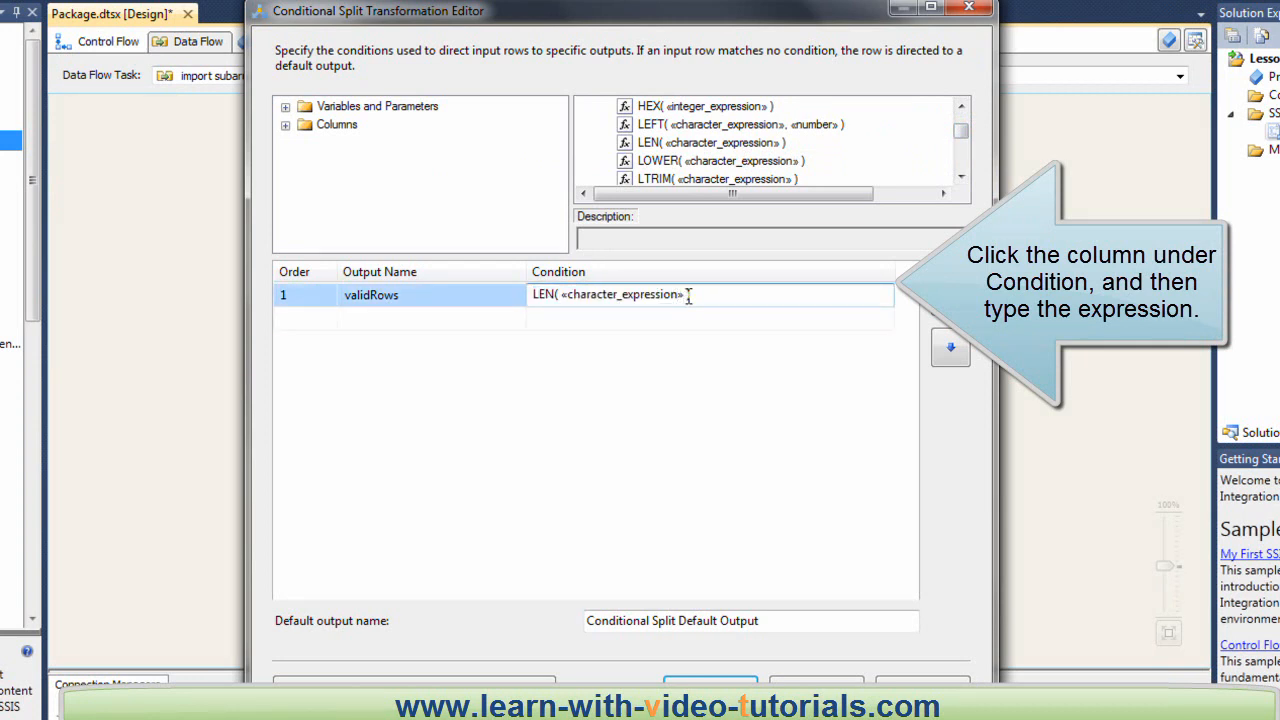
Step: Replace the LEN placeholder with the Car column and complete the validRows condition as LEN( [Car] ) != 0
left_click_drag(686, 294, 567, 298)
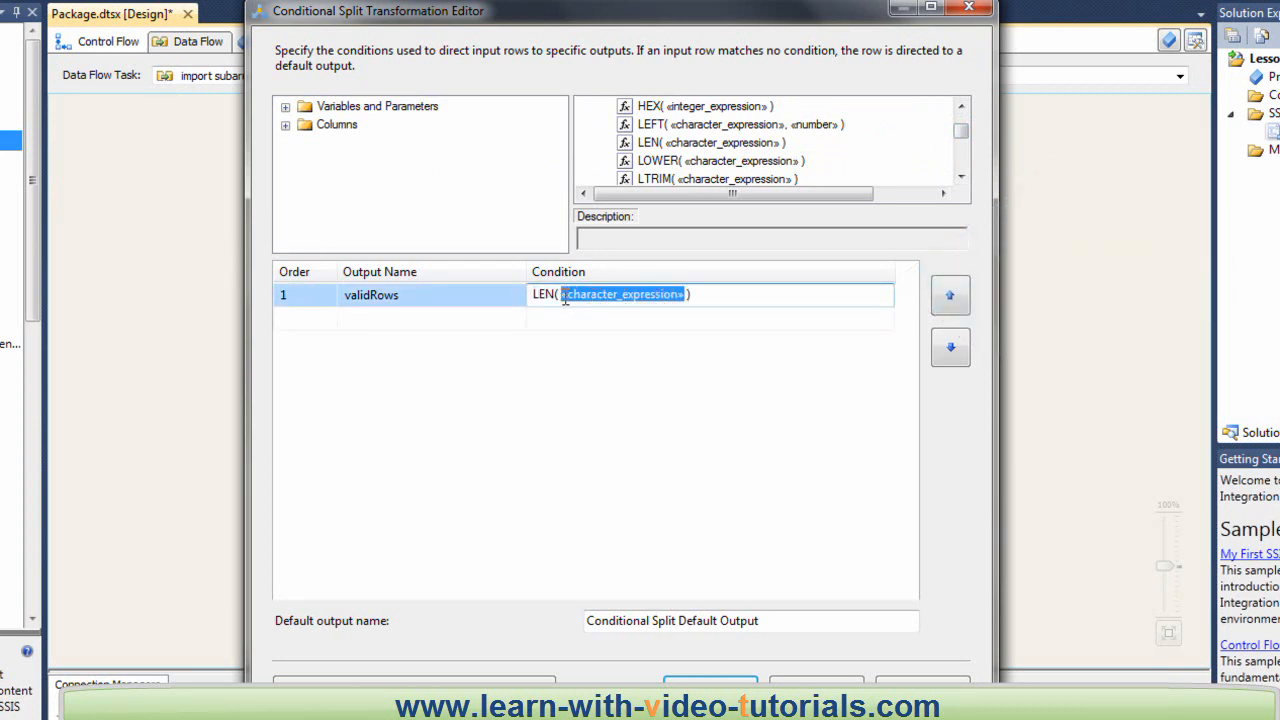
key("Delete")
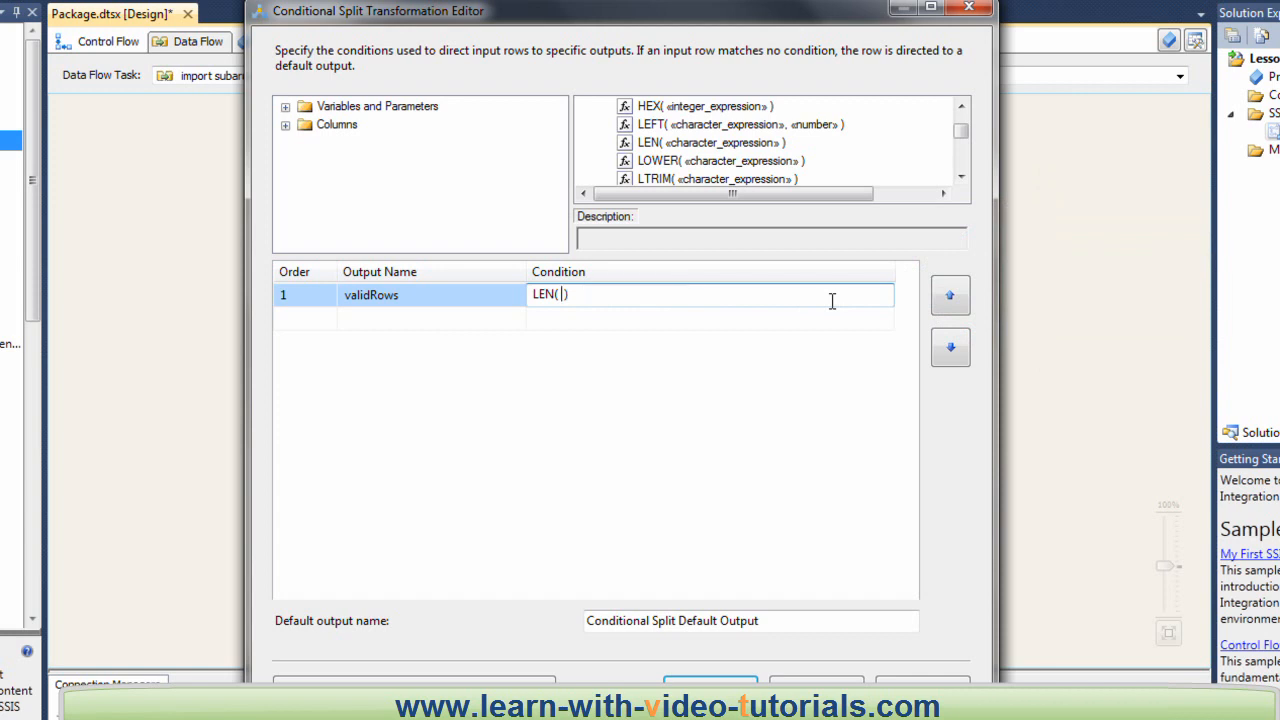
left_click(286, 125)
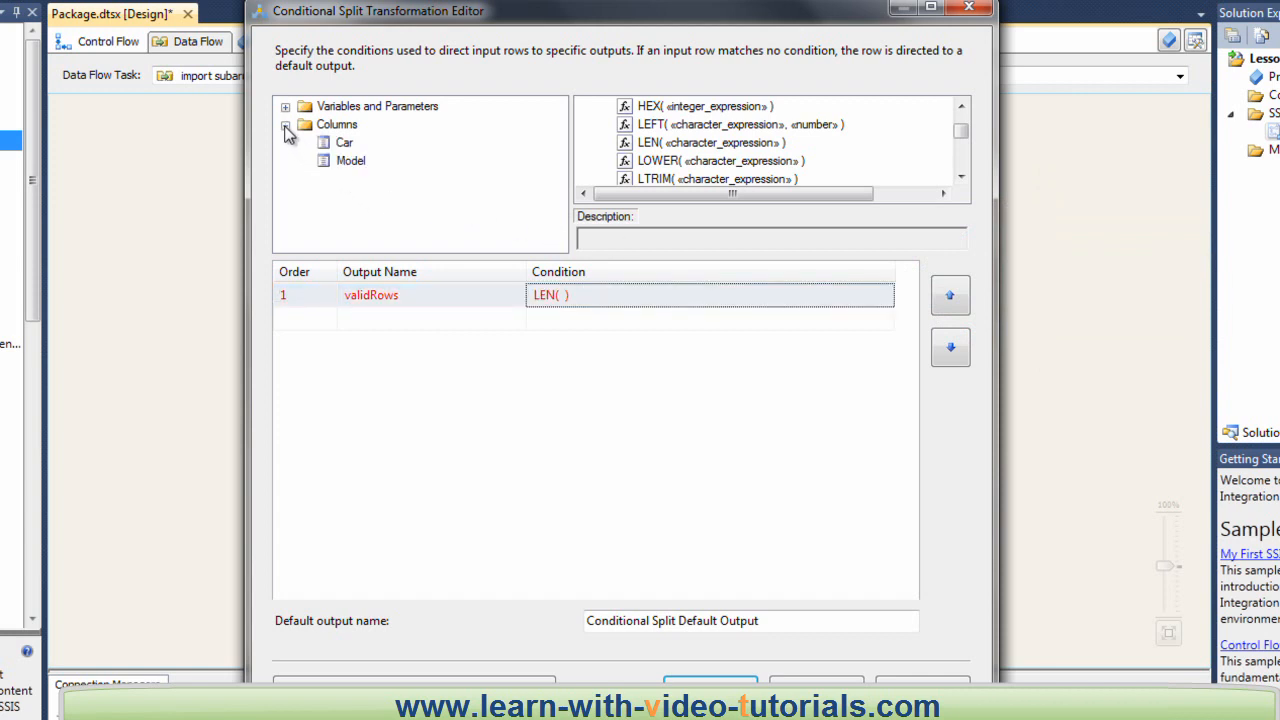
left_click_drag(343, 146, 565, 298)
left_click(622, 297)
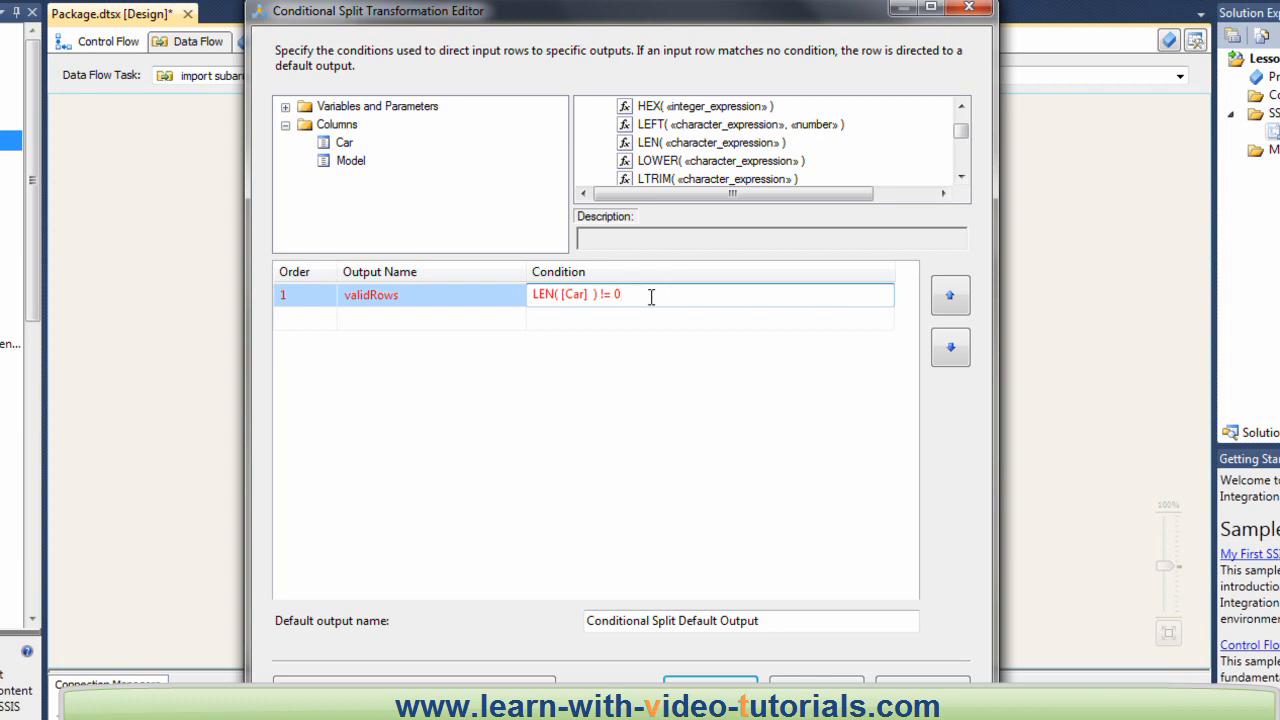
Step: Add a second output "invalidRows" with the copied condition changed to LEN( [Car] ) == 0, and save the split
left_click_drag(651, 297, 531, 297)
key("ctrl+c")
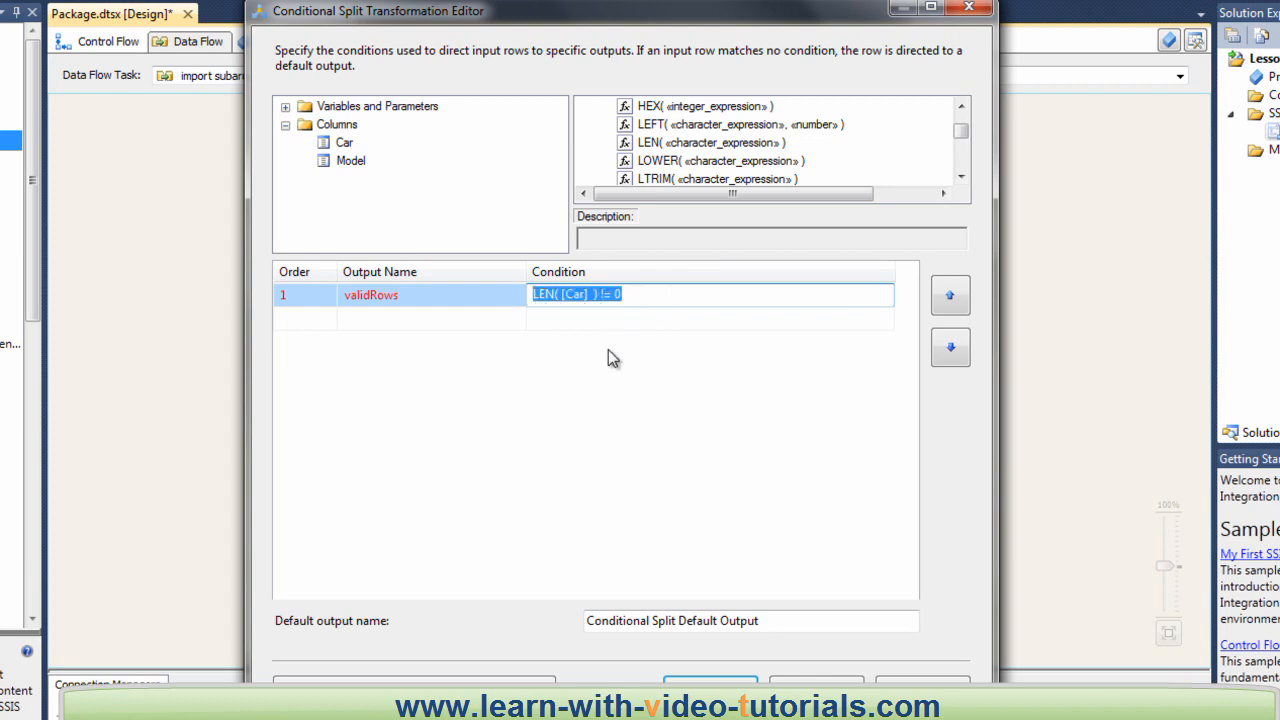
left_click(387, 317)
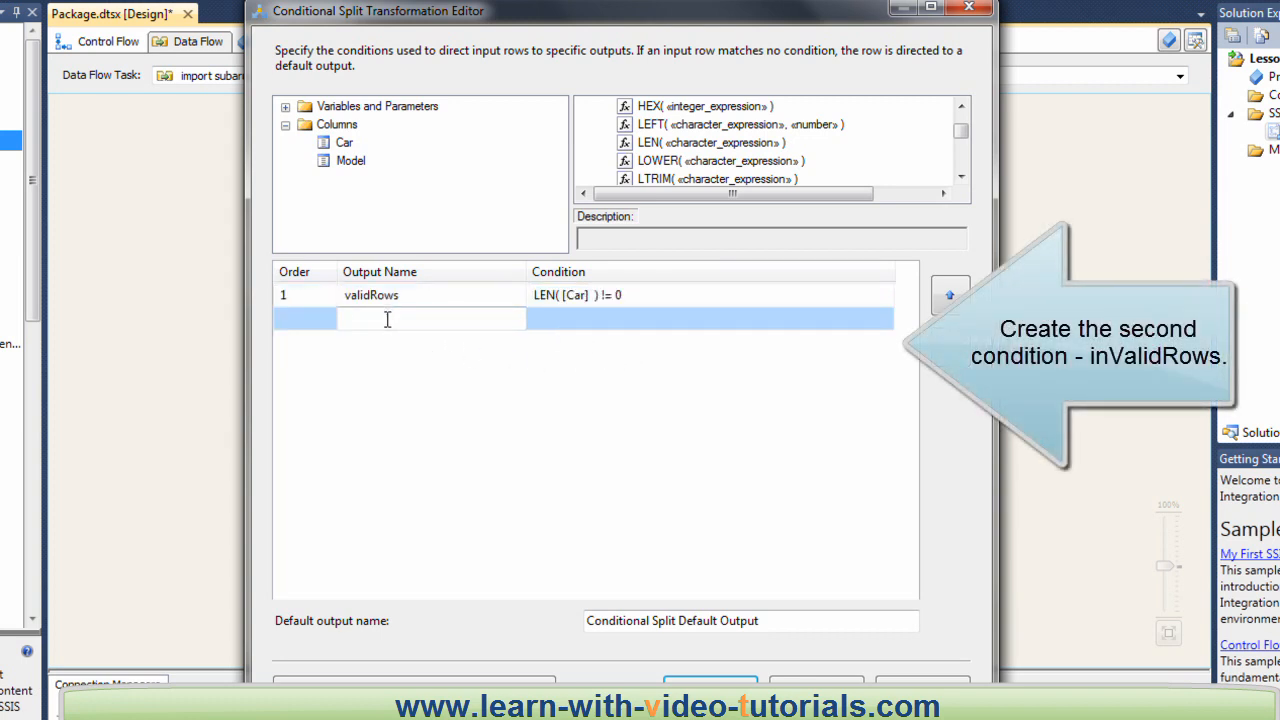
type("invalidRows")
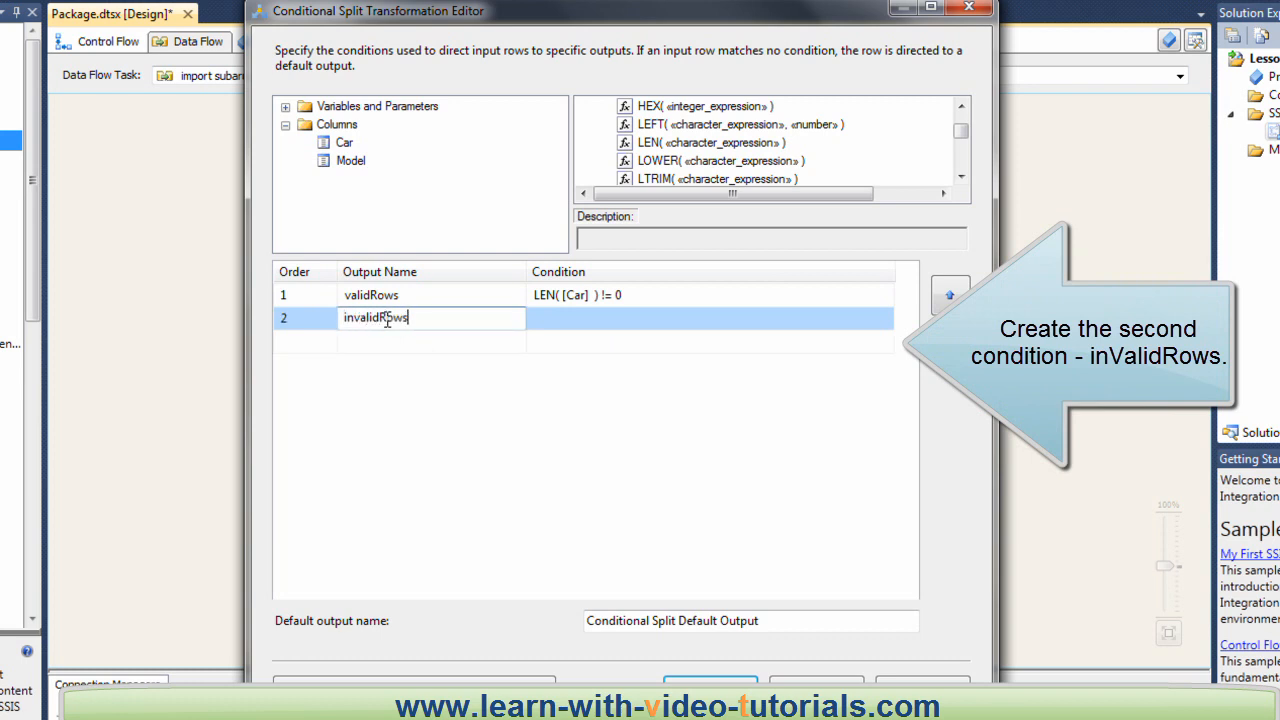
left_click(580, 317)
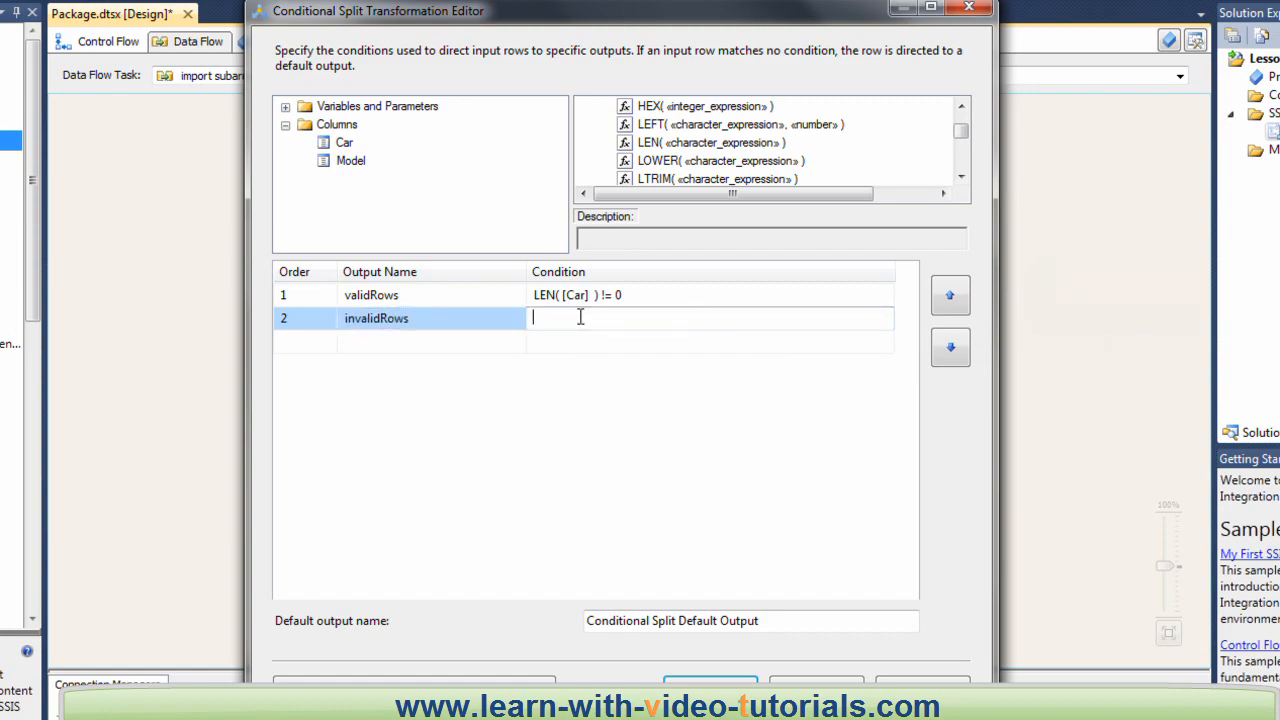
key("ctrl+v")
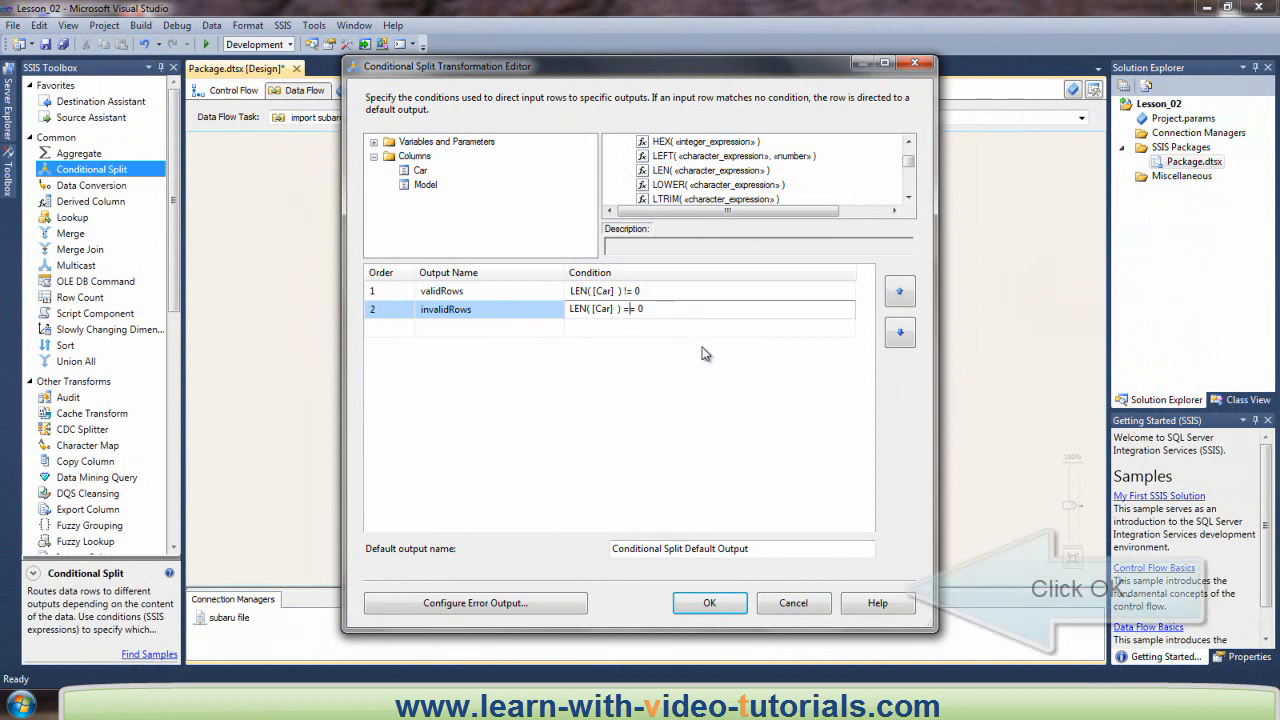
left_click(709, 604)
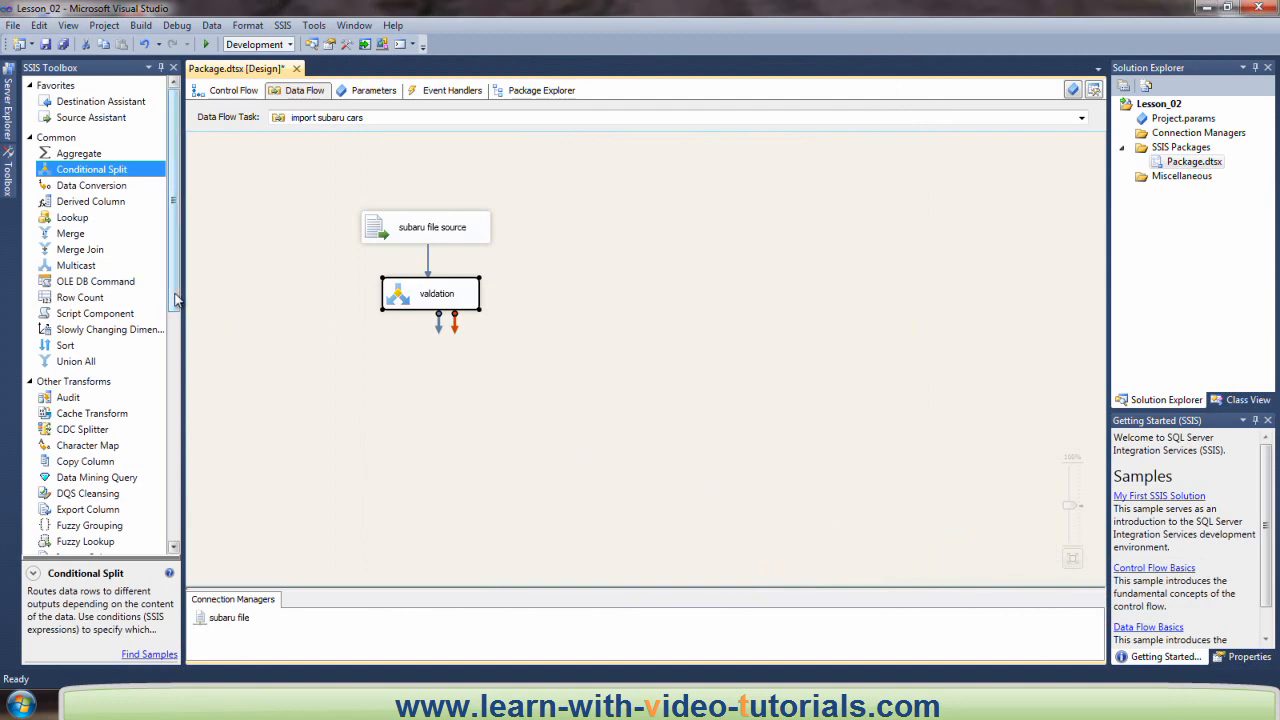
Step: Add two OLE DB Destinations side by side below the "valdation" split
left_click_drag(174, 298, 154, 517)
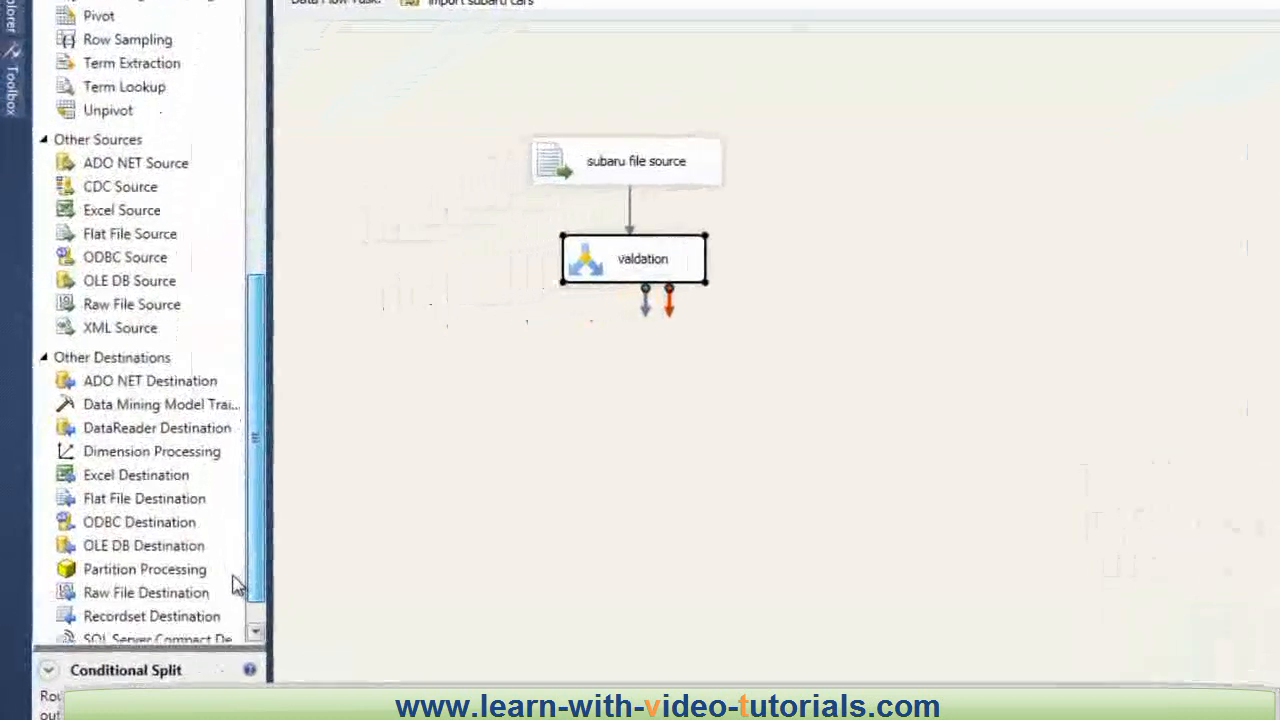
left_click_drag(237, 587, 237, 624)
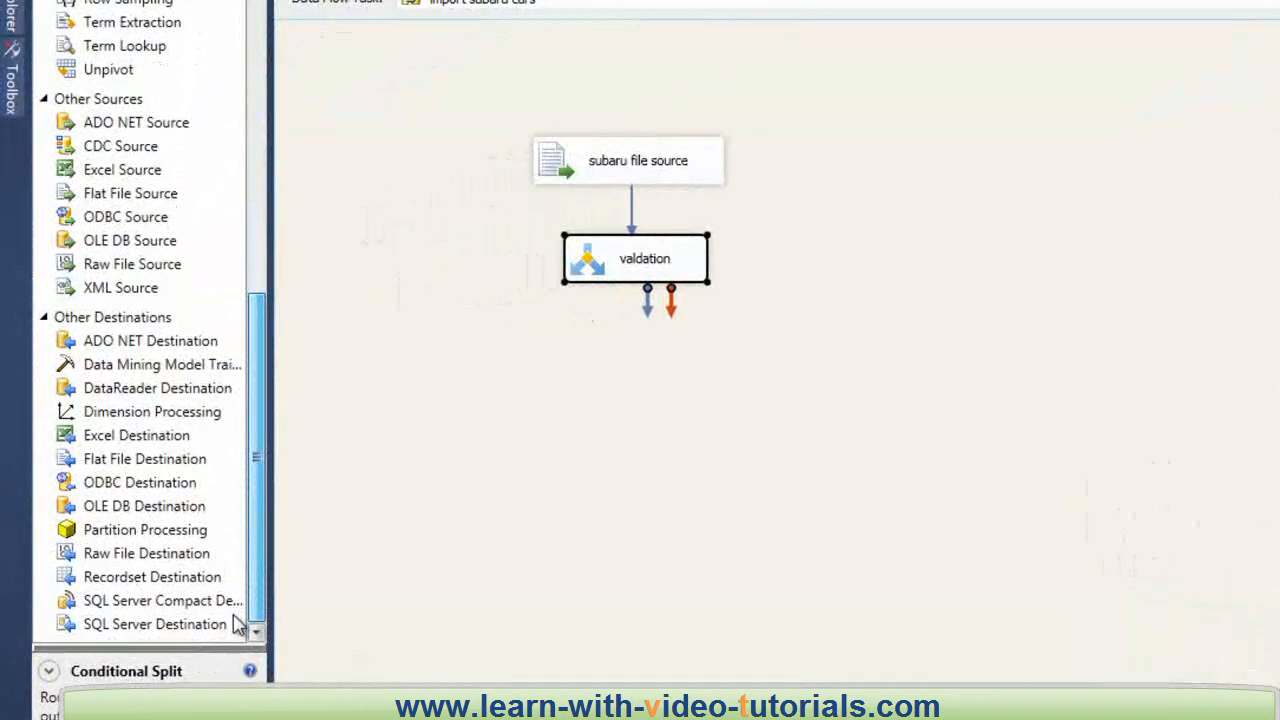
left_click(133, 516)
left_click_drag(437, 383, 440, 385)
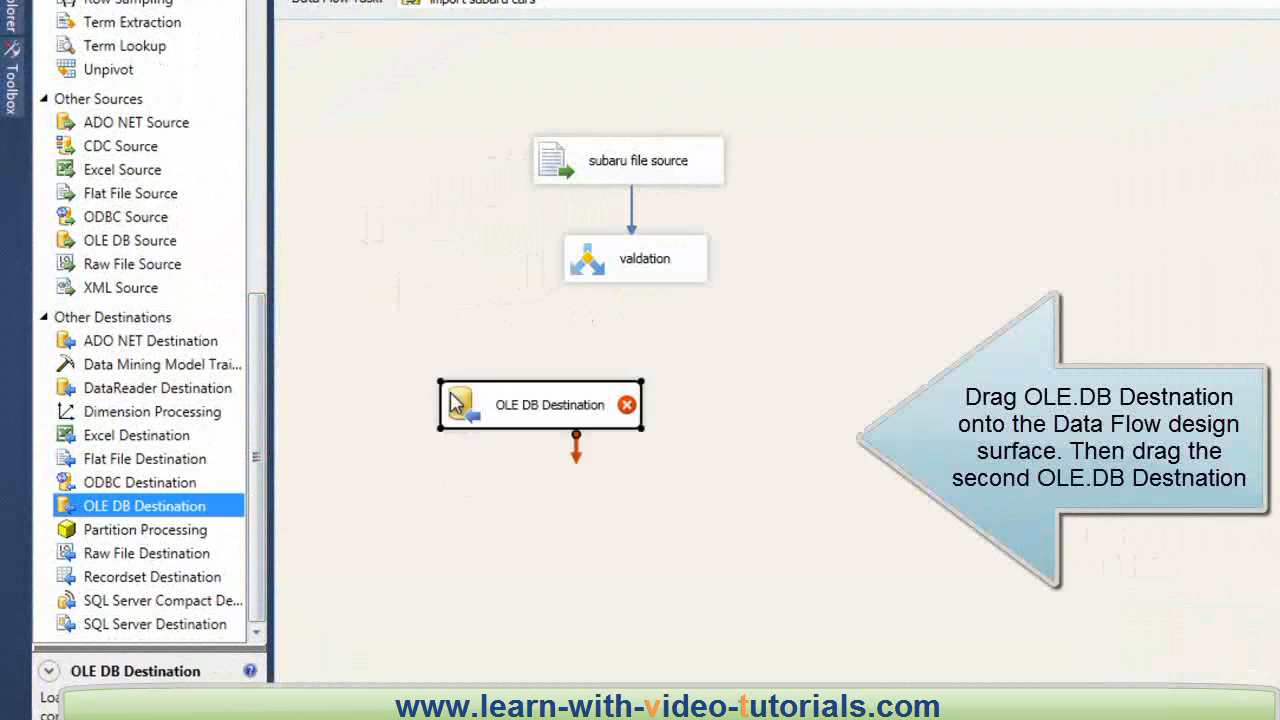
left_click_drag(538, 418, 418, 420)
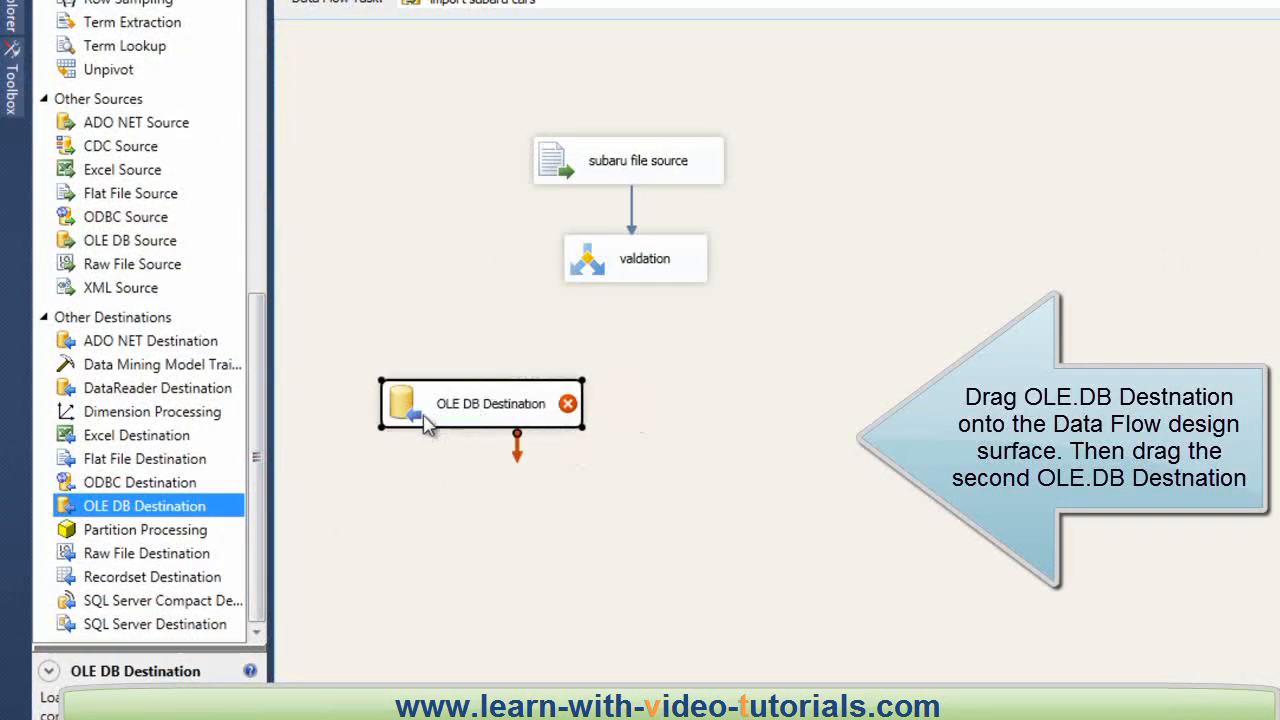
left_click_drag(152, 512, 708, 392)
left_click(688, 487)
Step: Rename the first OLE DB Destination "subaru" and the second one "errors"
left_click(519, 407)
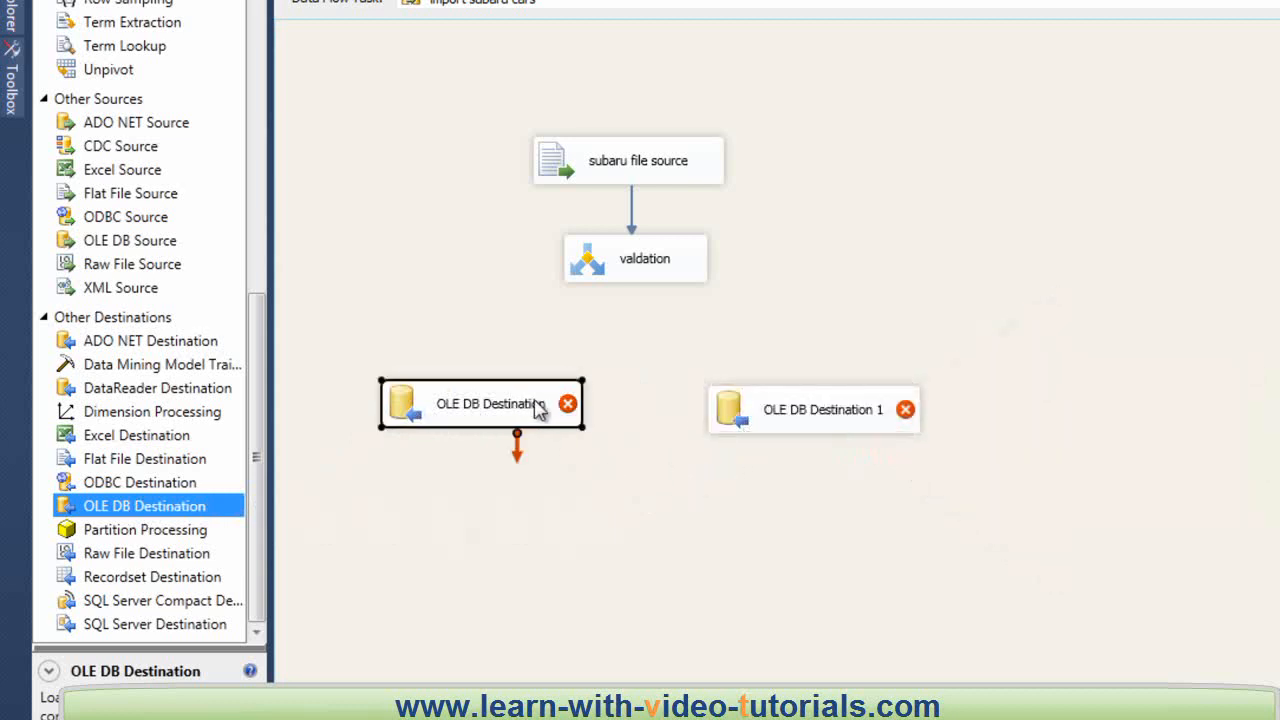
left_click(548, 412)
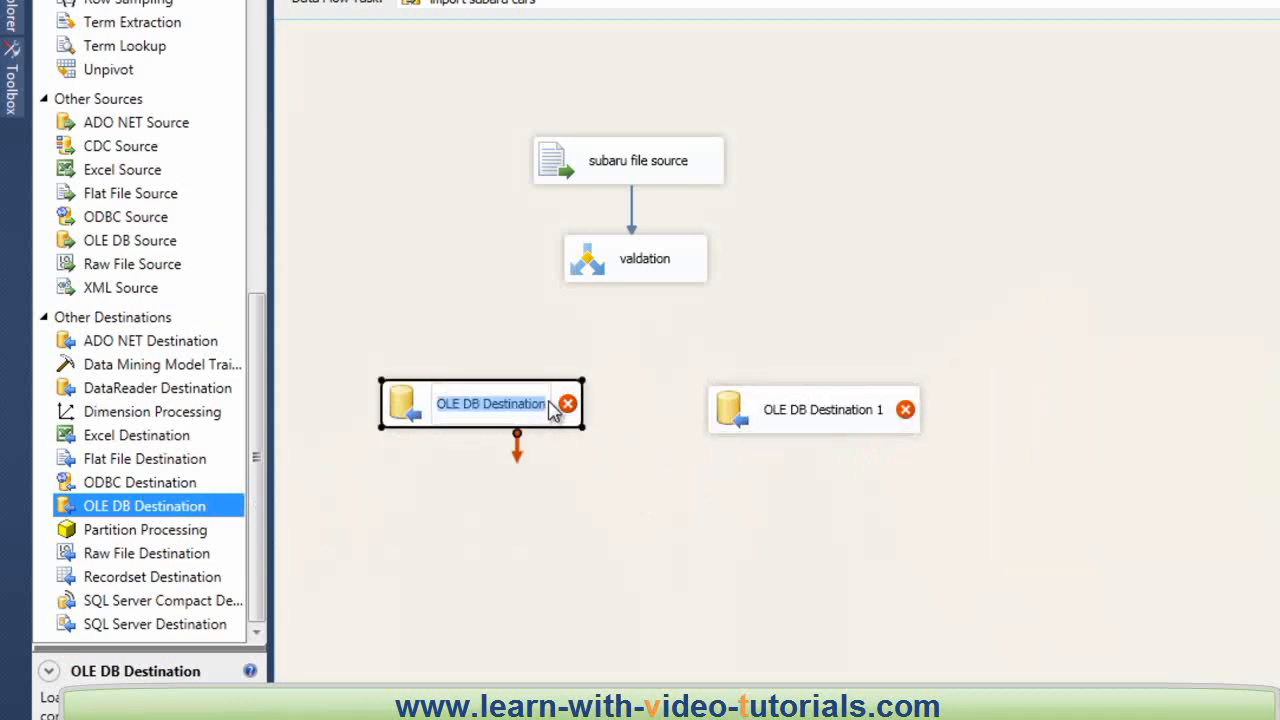
type("subaru")
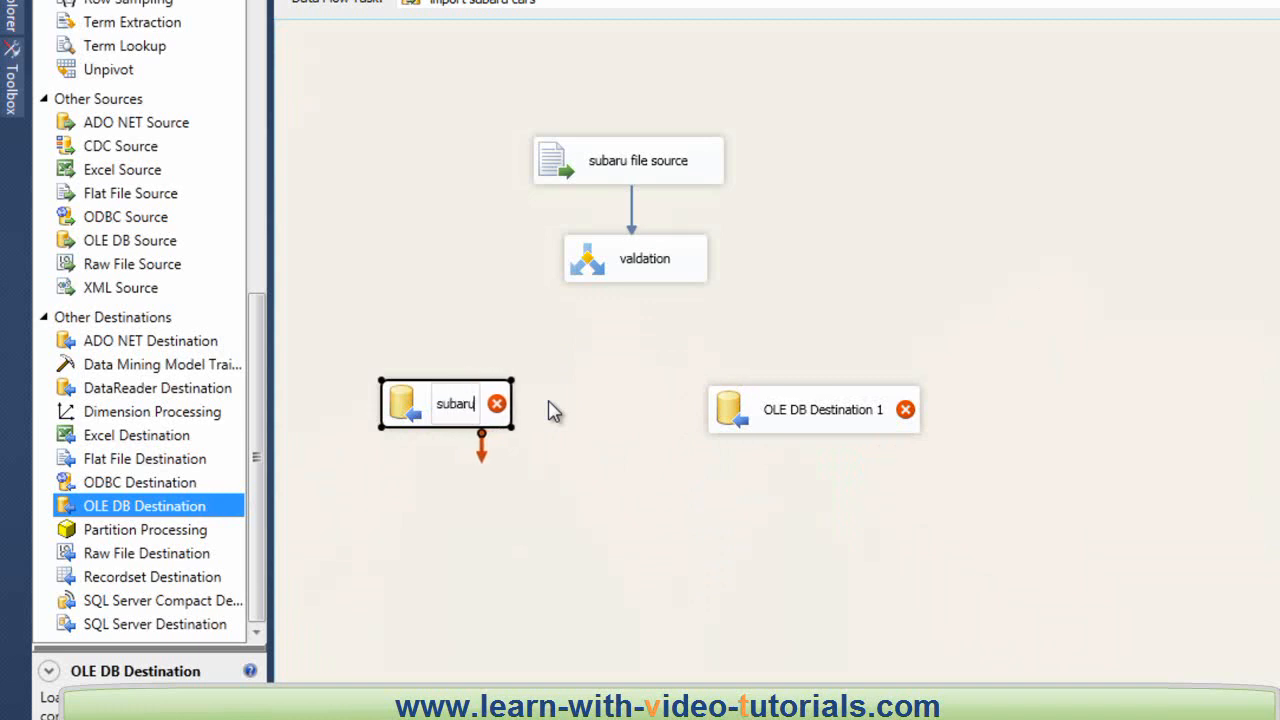
left_click(808, 416)
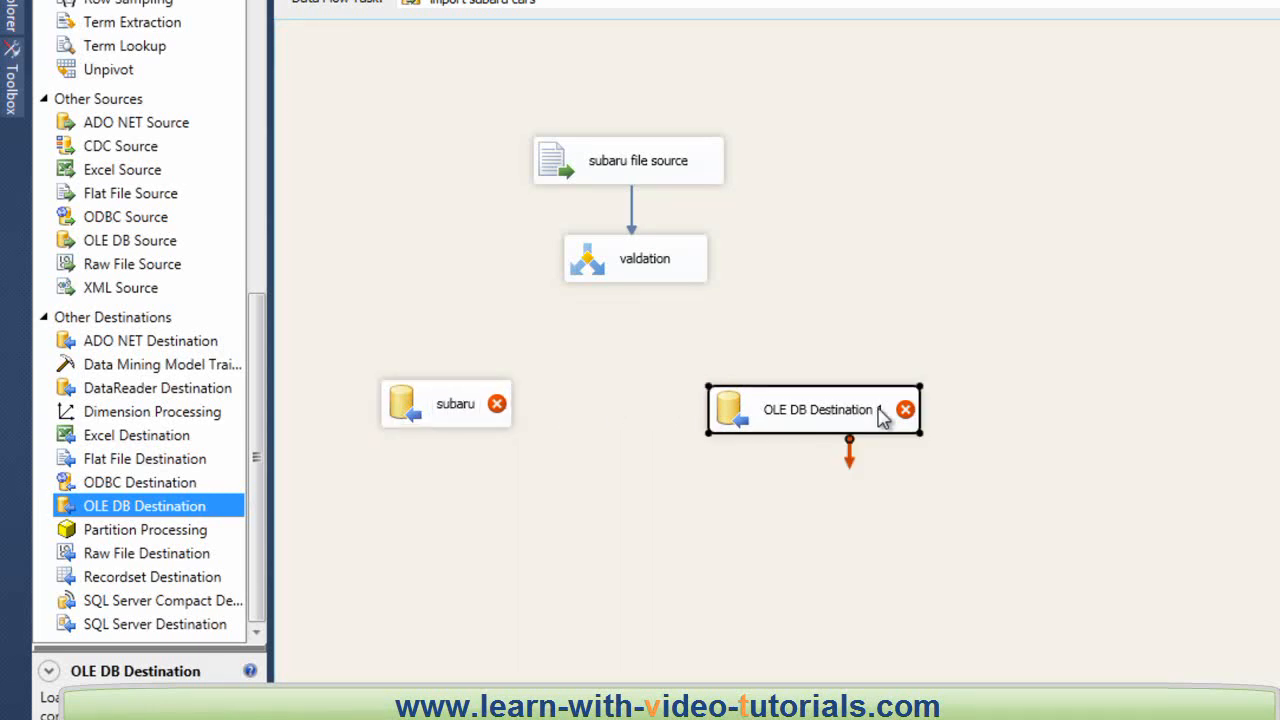
left_click(885, 418)
type("e")
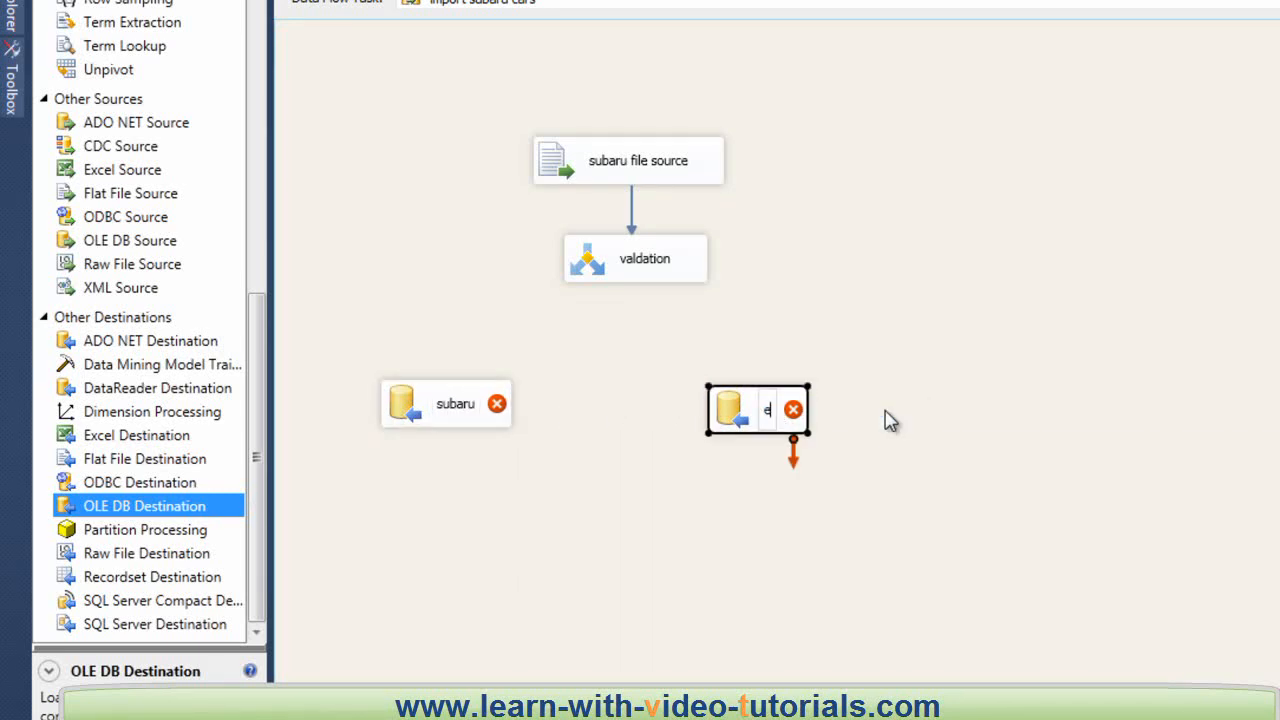
type("rrors")
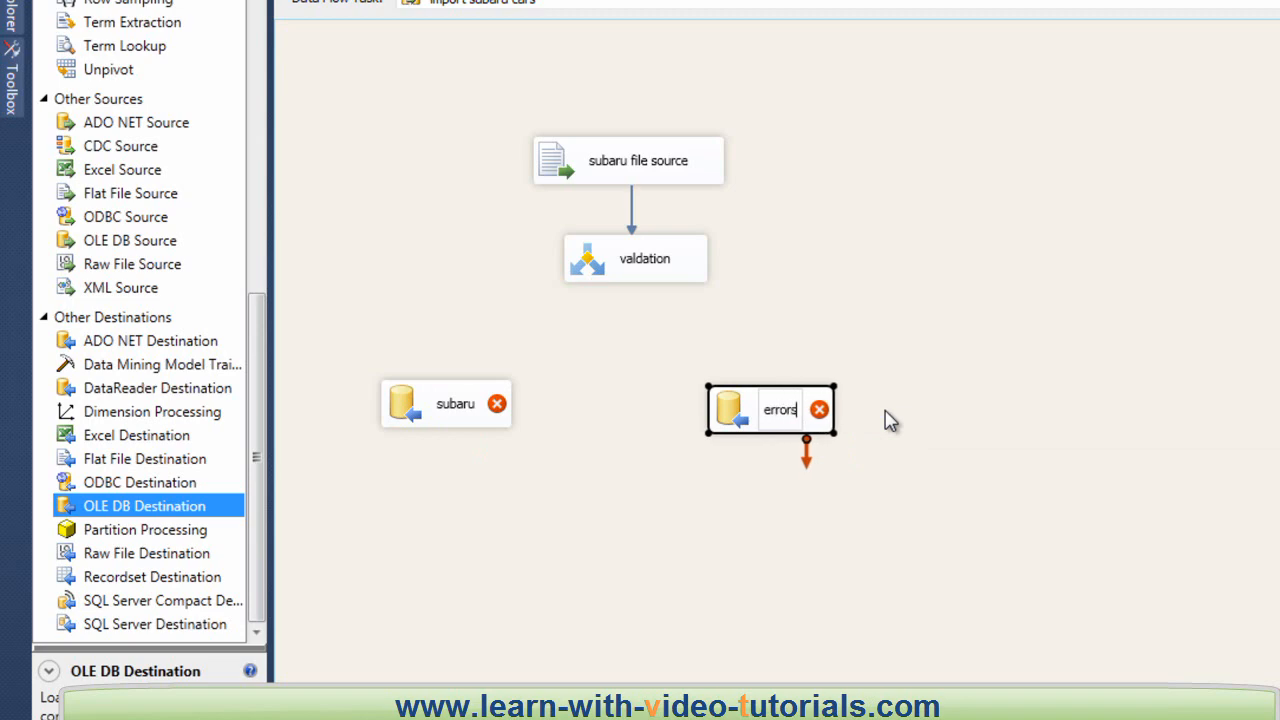
left_click(946, 410)
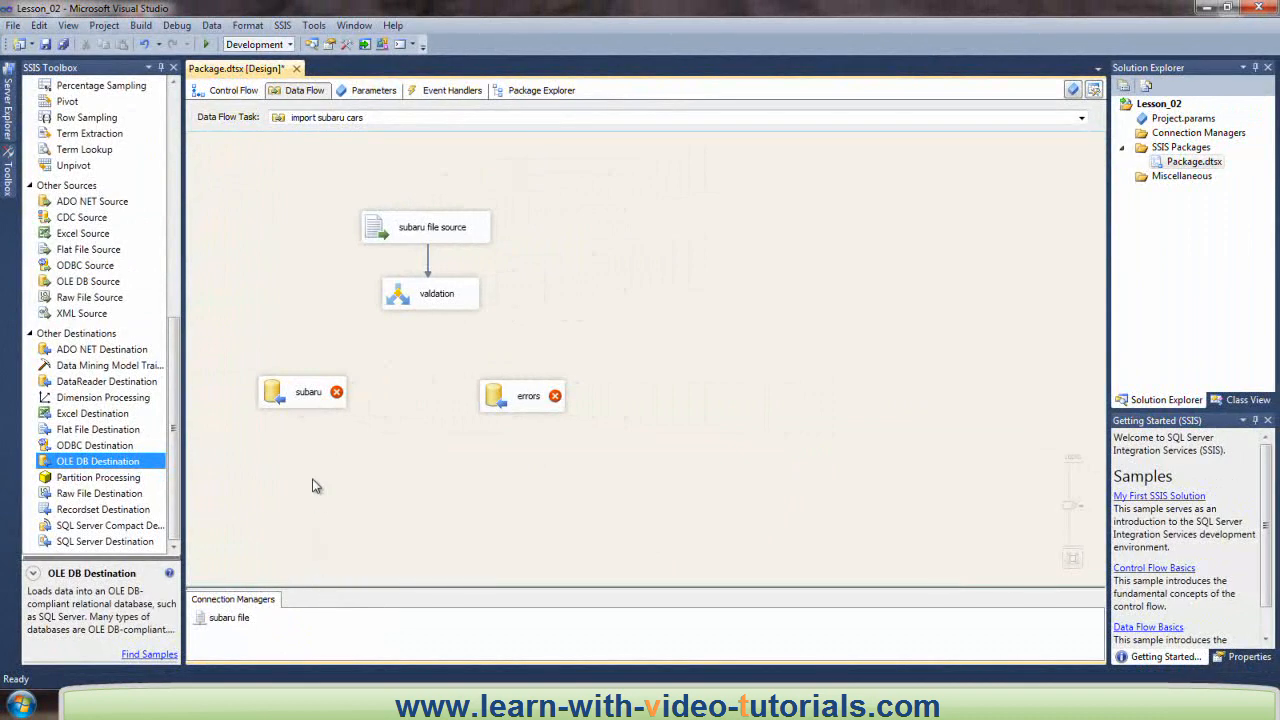
Step: Configure the subaru destination with a new connection manager based on the db_cars data connection and the table [dbo].[cars]
double_click(307, 394)
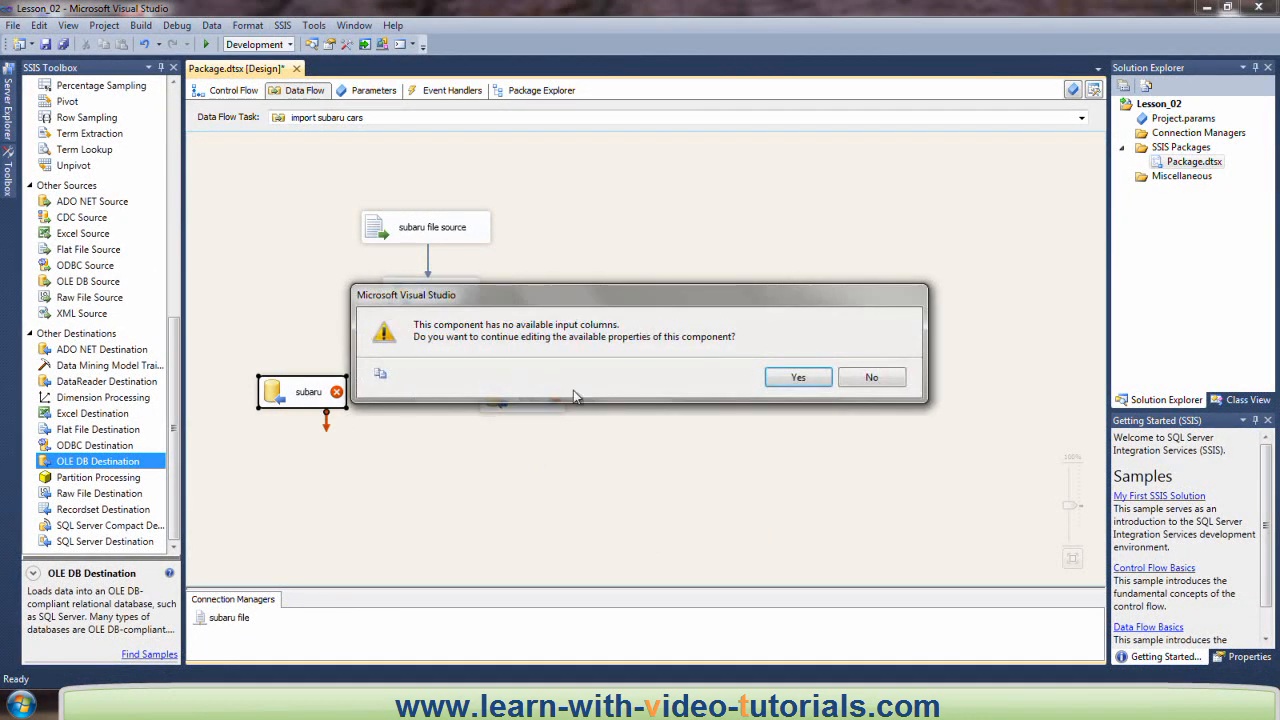
left_click(797, 377)
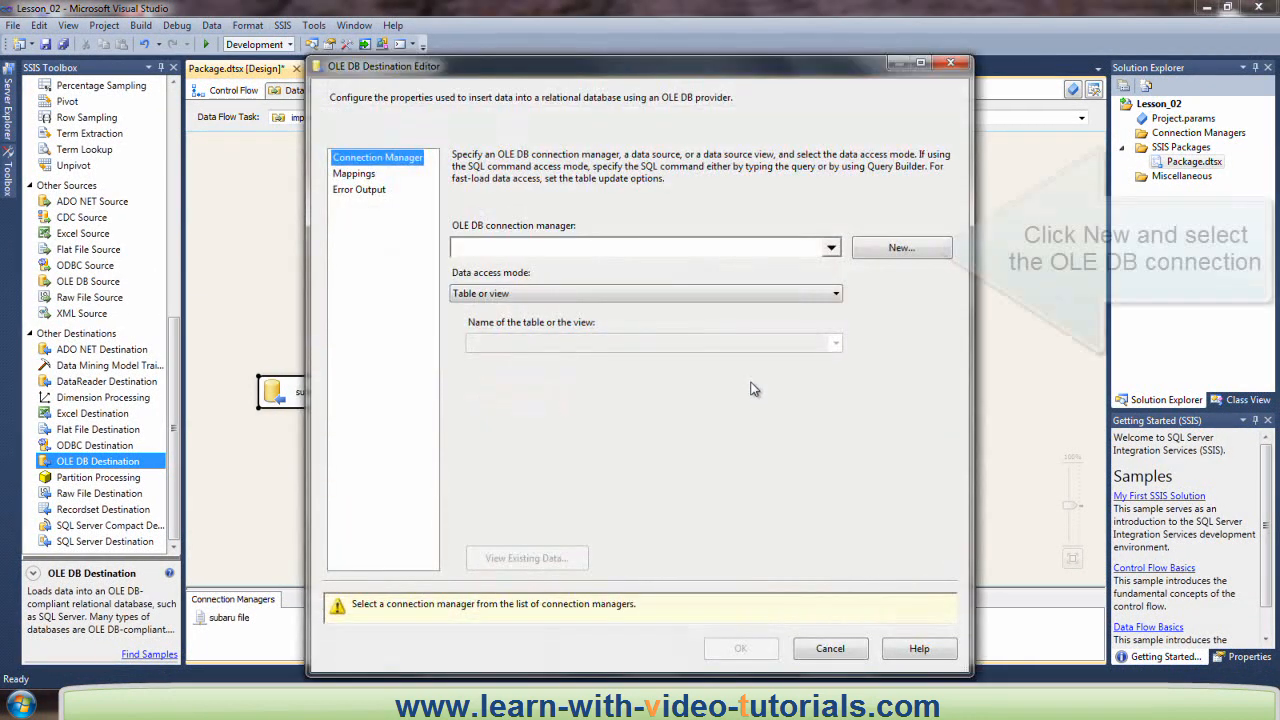
left_click(898, 248)
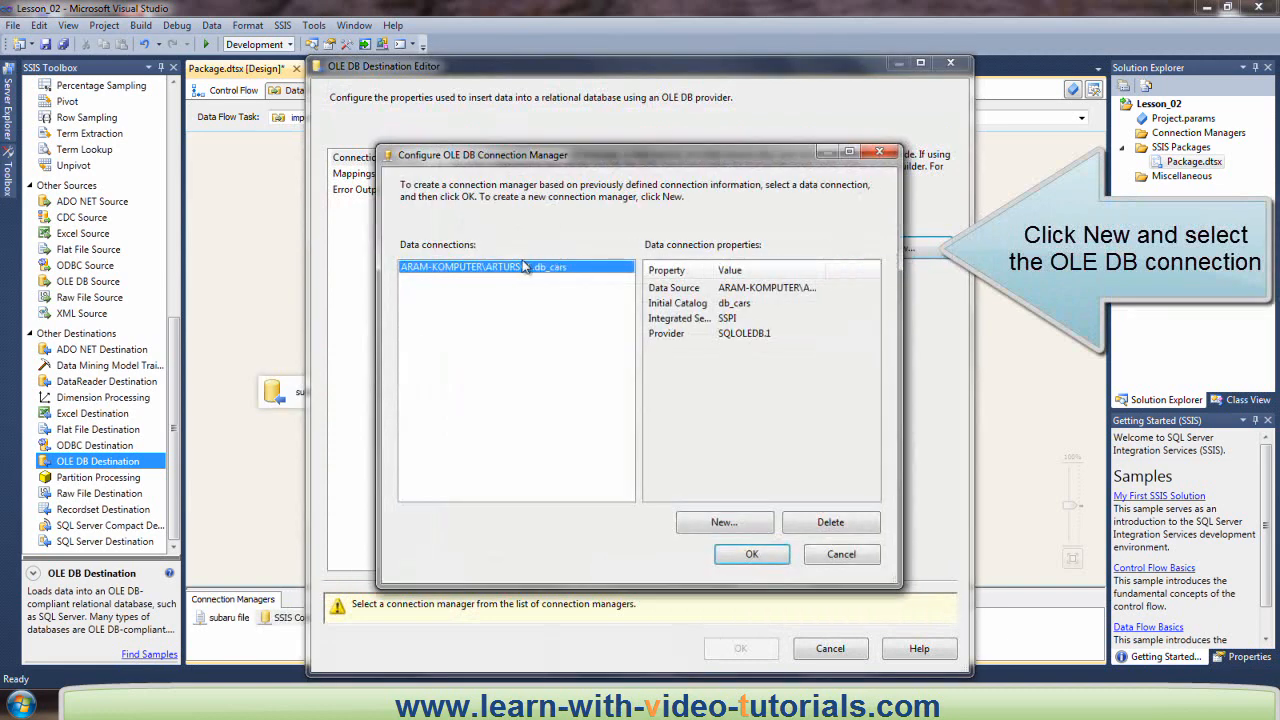
left_click(746, 556)
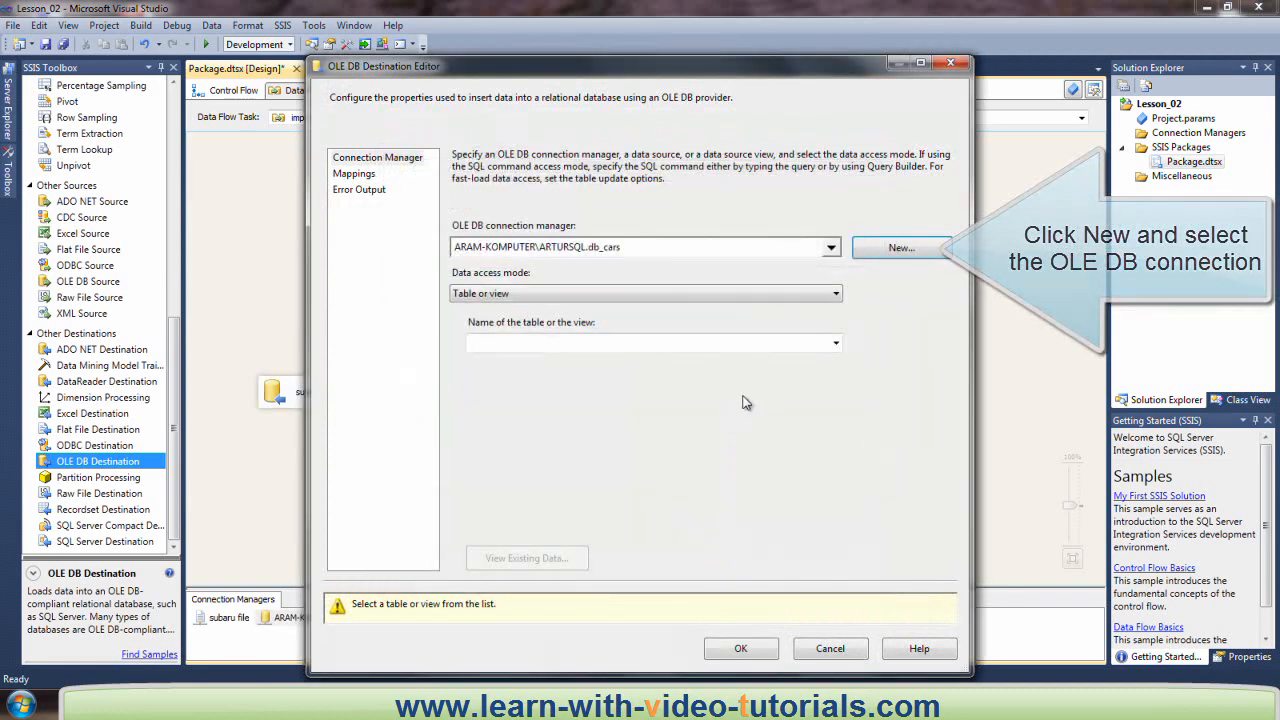
left_click(835, 343)
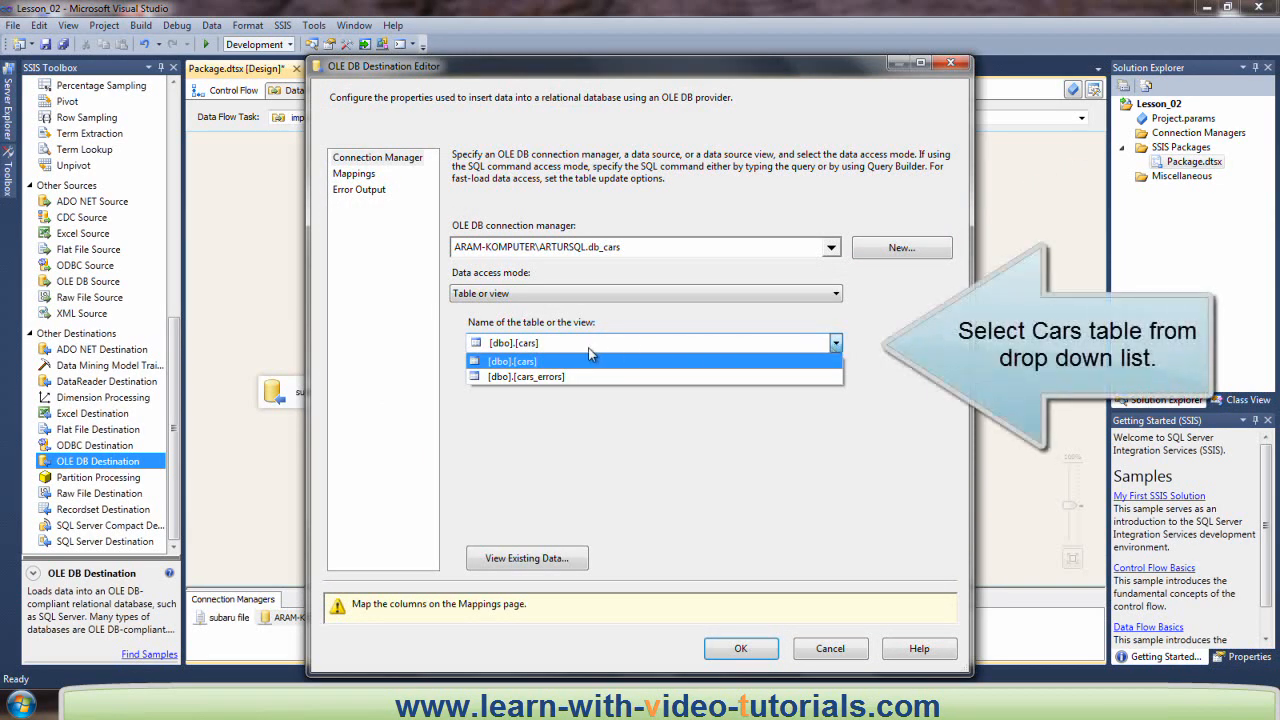
left_click(537, 352)
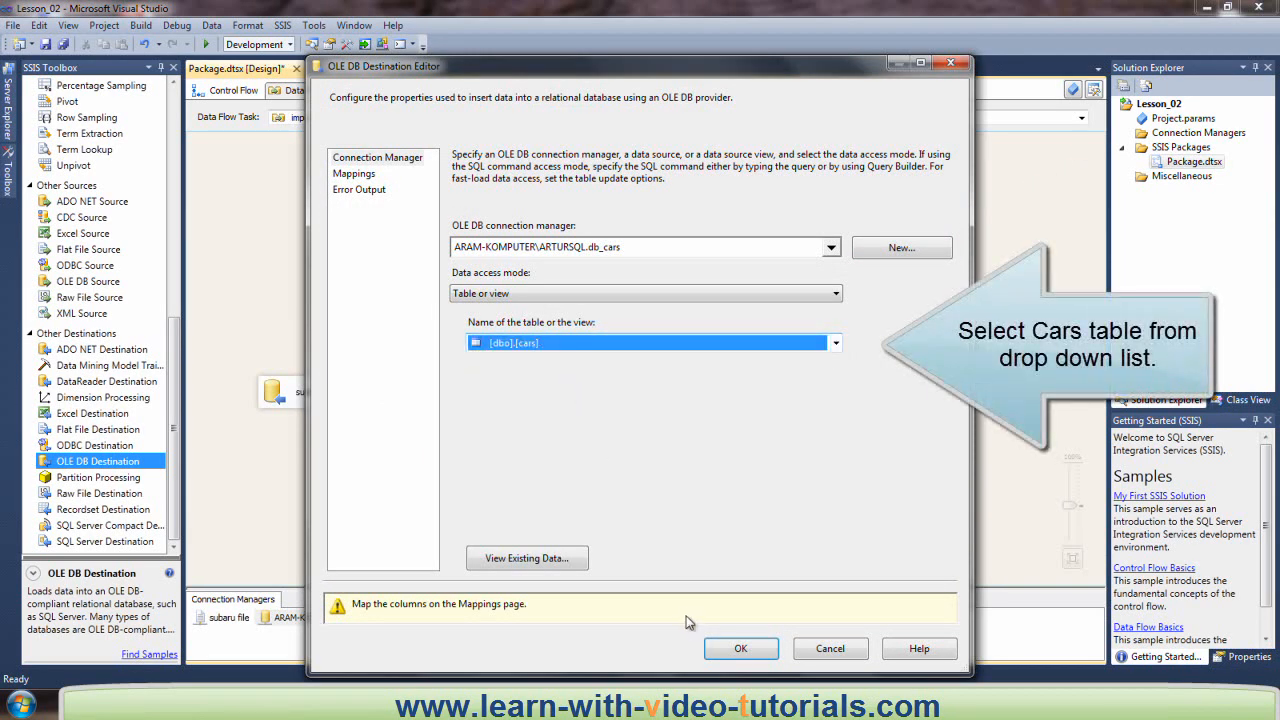
left_click(737, 649)
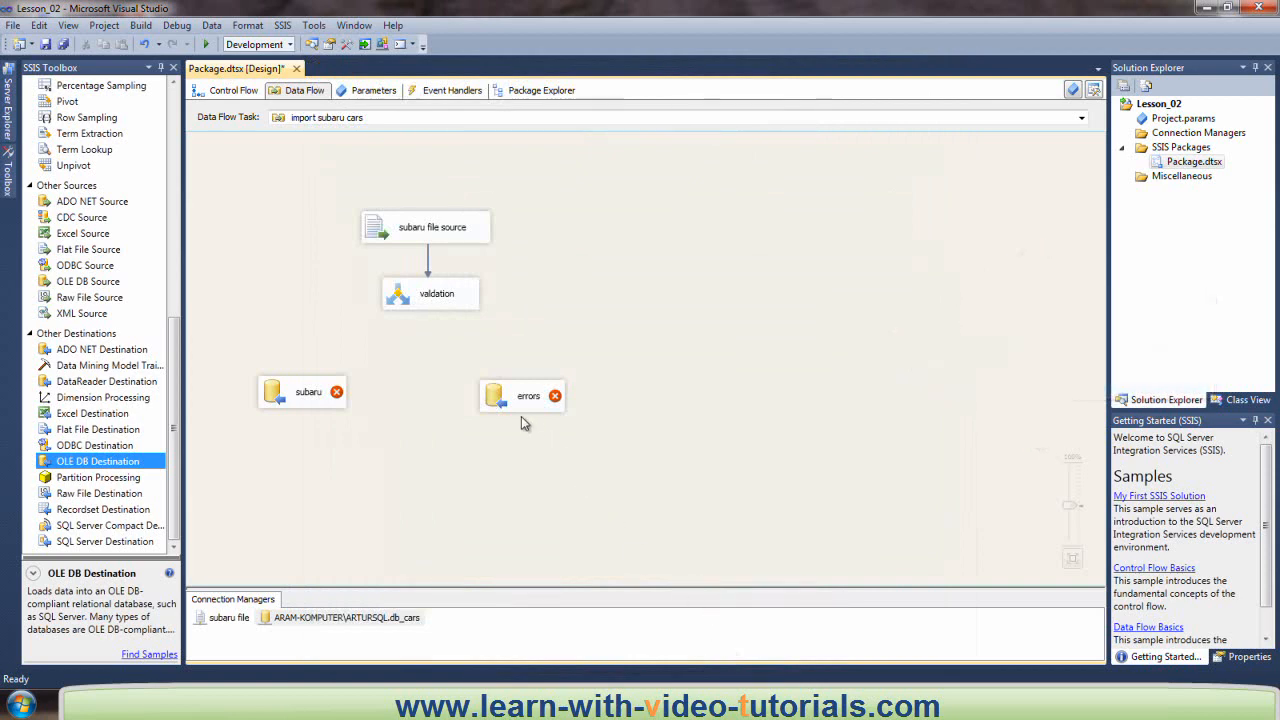
Step: Configure the errors destination to load into the table [dbo].[cars_errors] through the db_cars connection
double_click(497, 393)
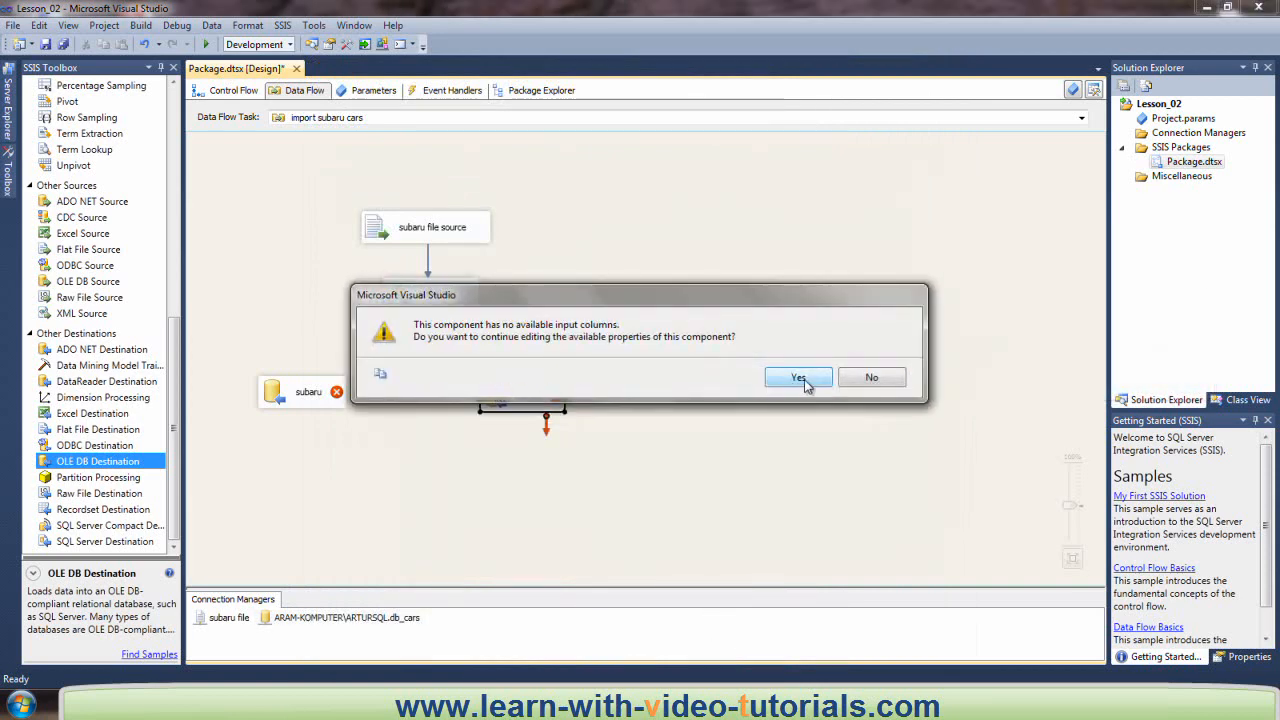
left_click(798, 378)
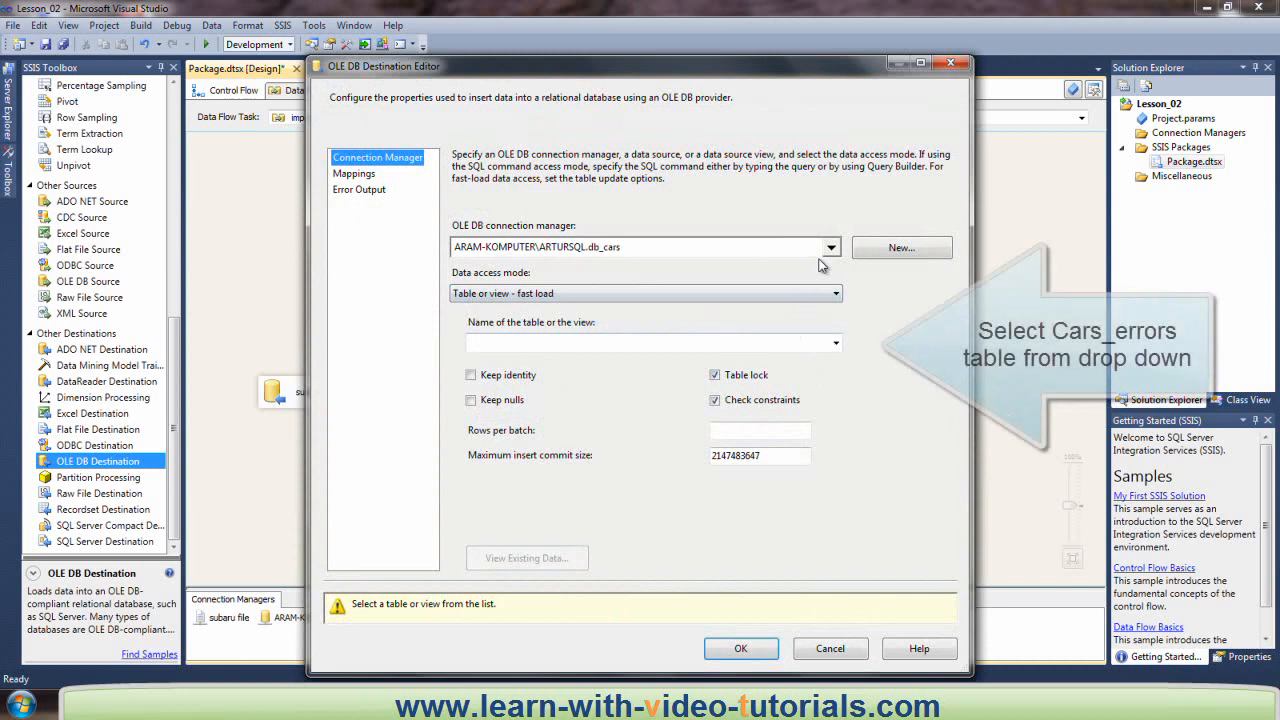
left_click(836, 343)
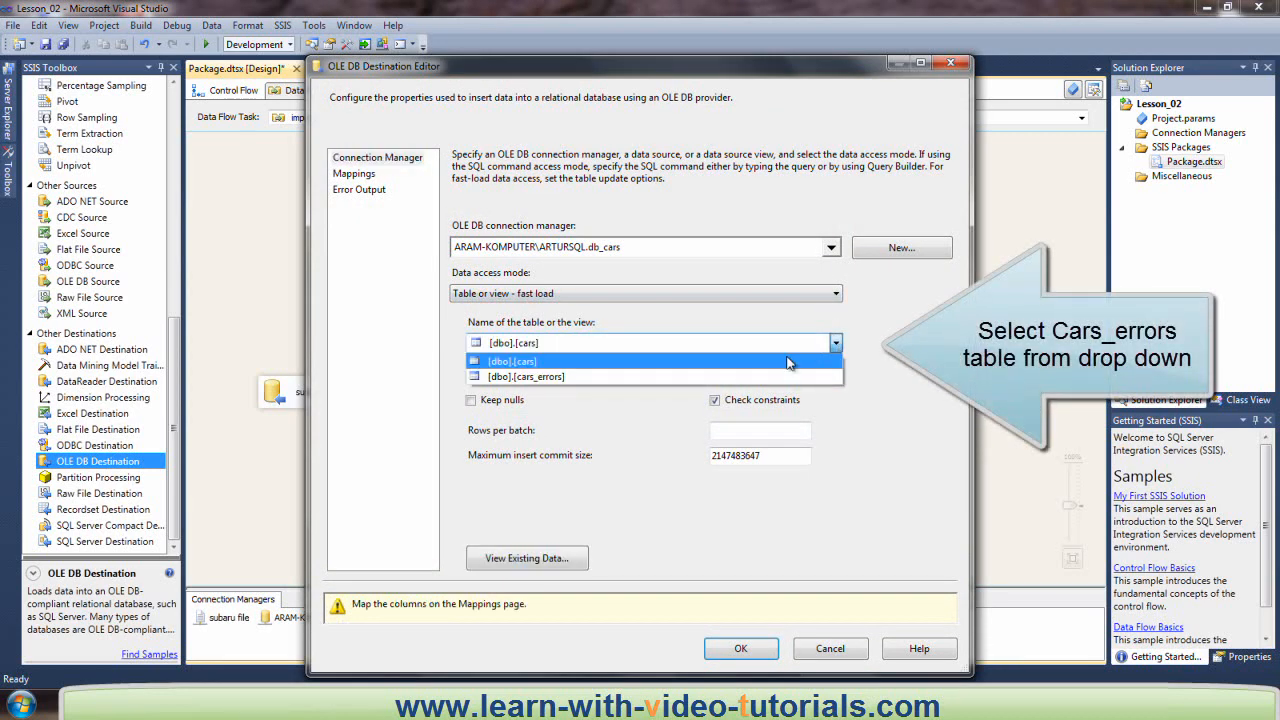
left_click(605, 377)
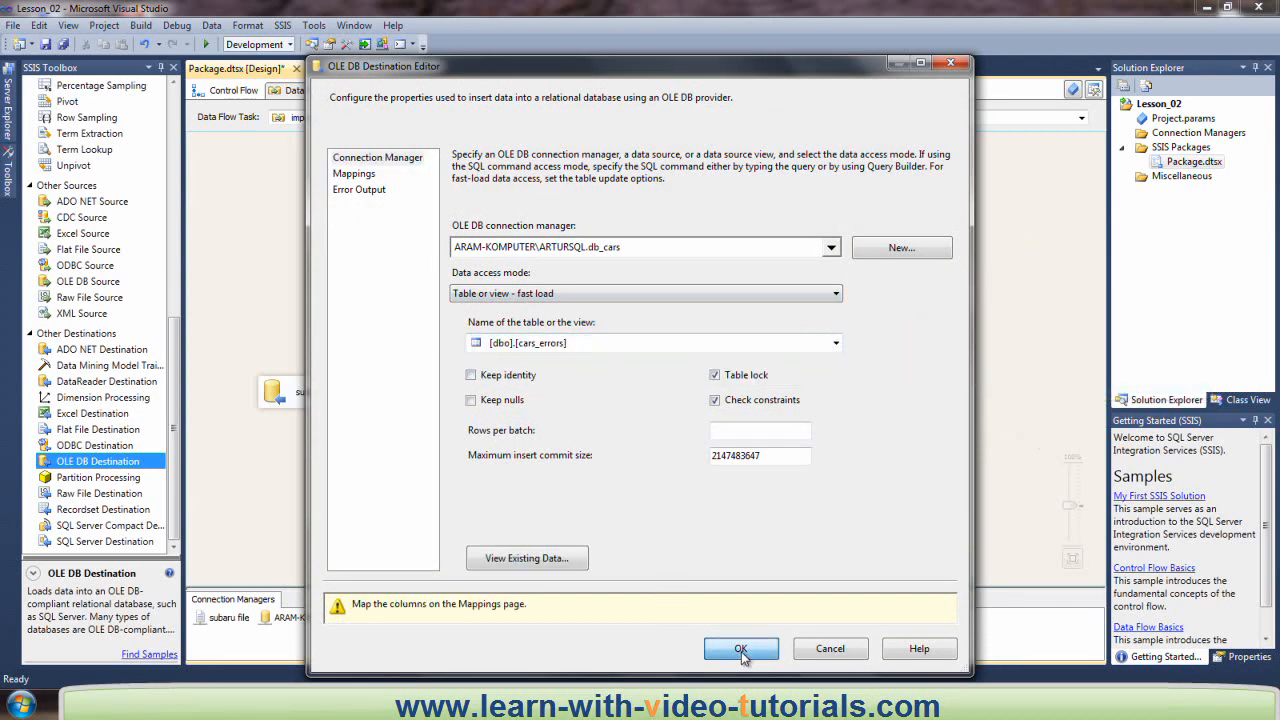
left_click(712, 650)
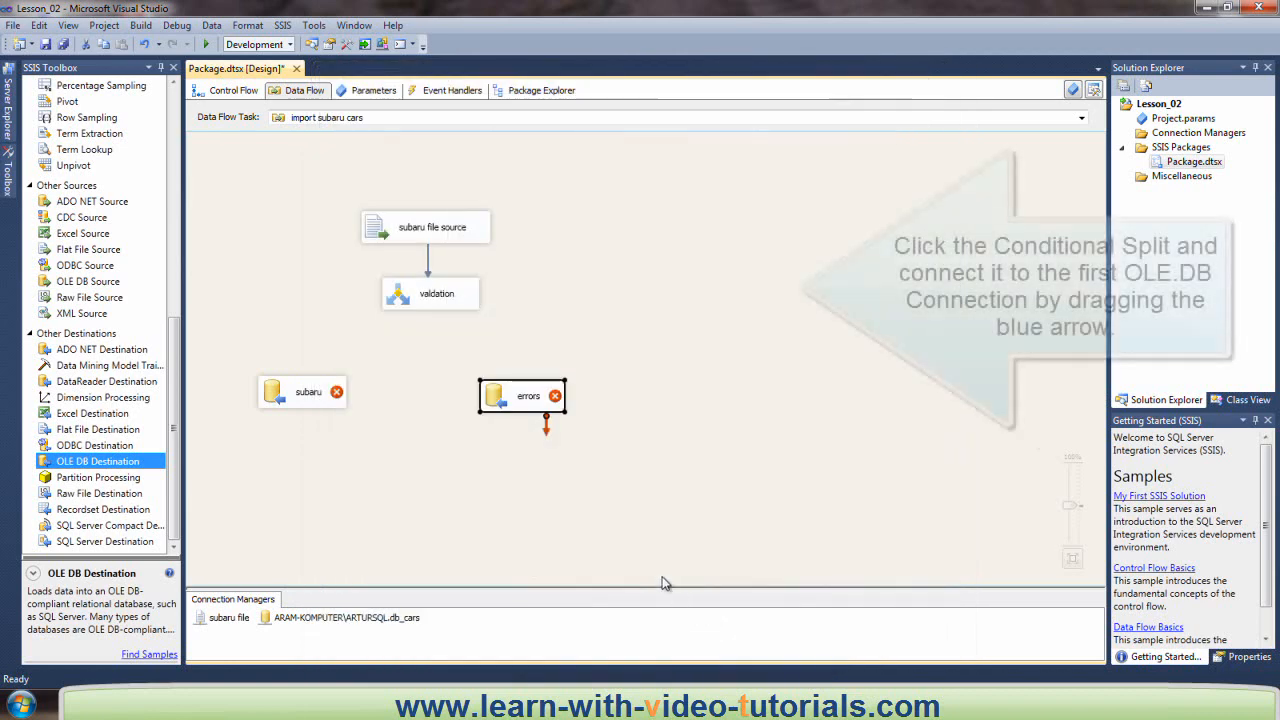
Step: Connect the validRows output of the "valdation" split to the subaru destination
left_click(424, 307)
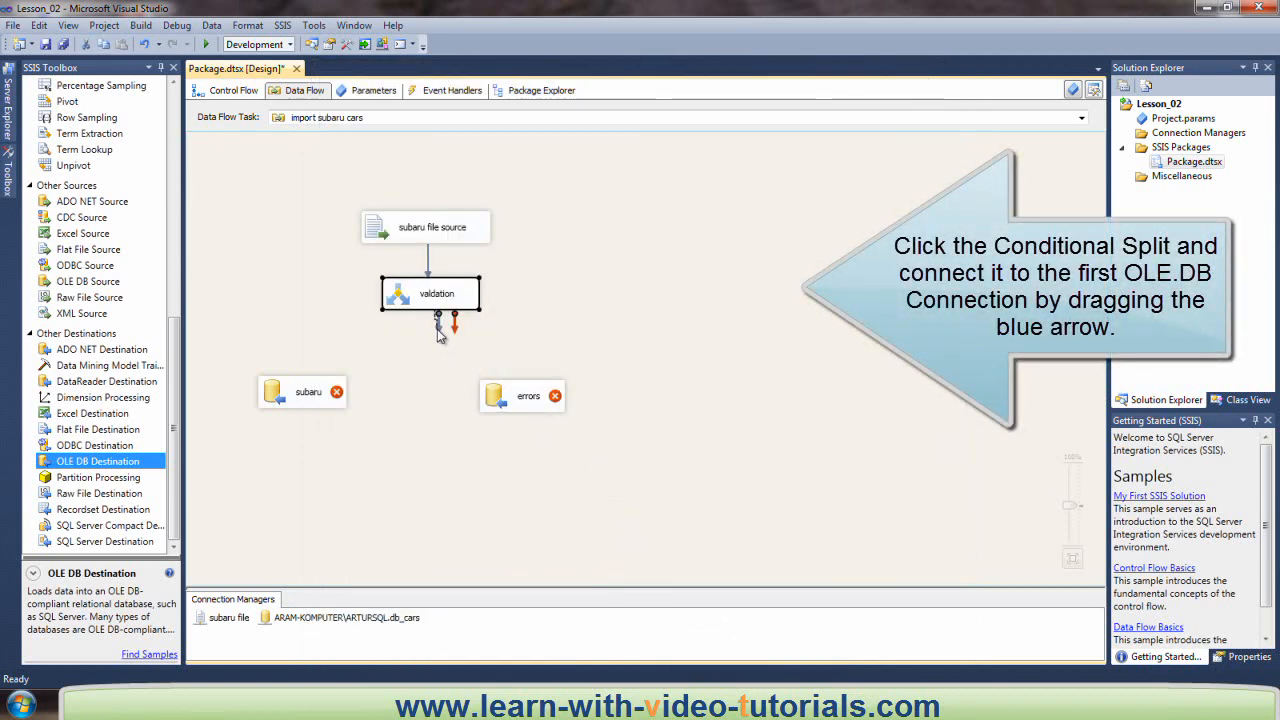
left_click_drag(438, 330, 288, 395)
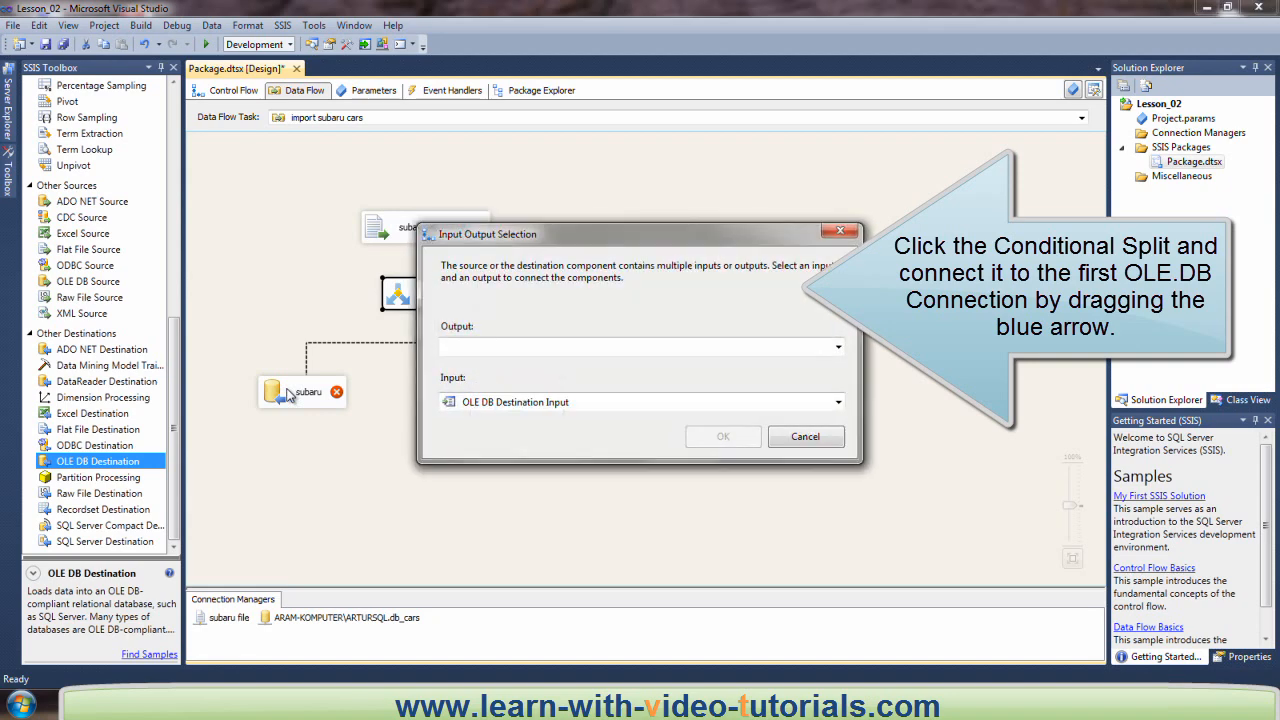
left_click(838, 347)
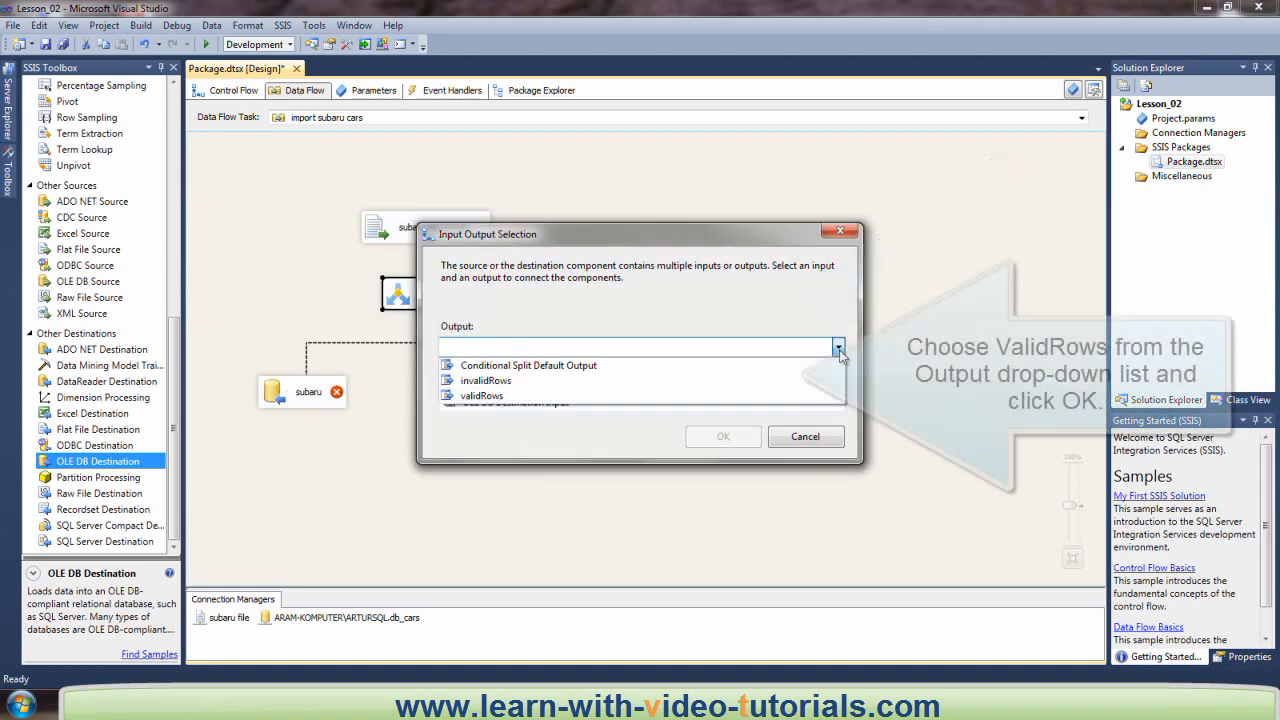
left_click(553, 396)
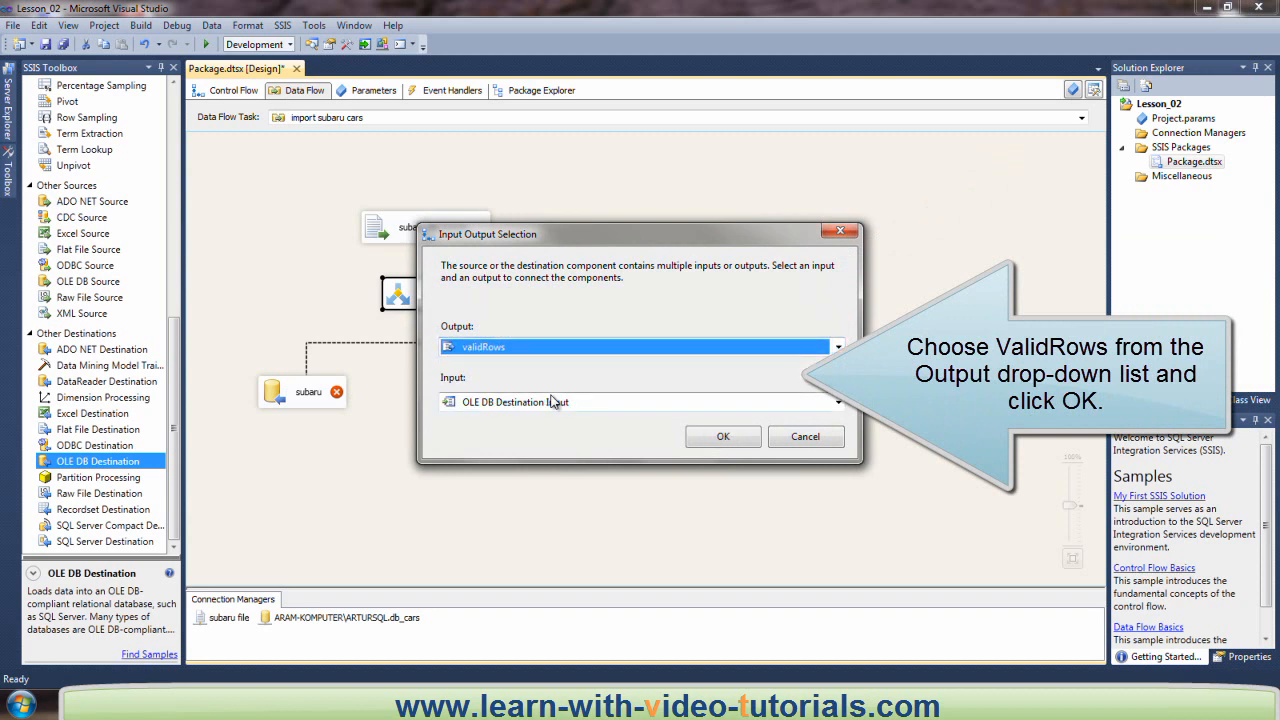
left_click(723, 437)
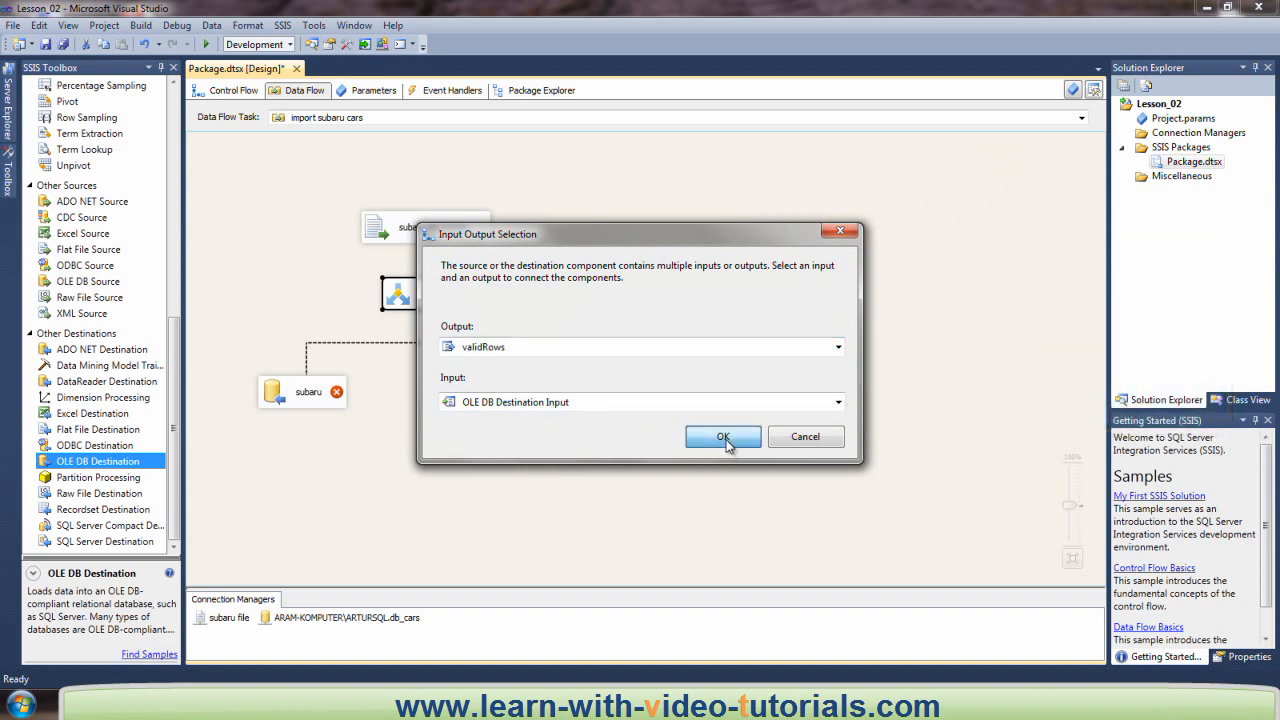
Step: Map the input columns Car and Model to the matching table columns in the subaru destination and save it
double_click(312, 398)
left_click(353, 174)
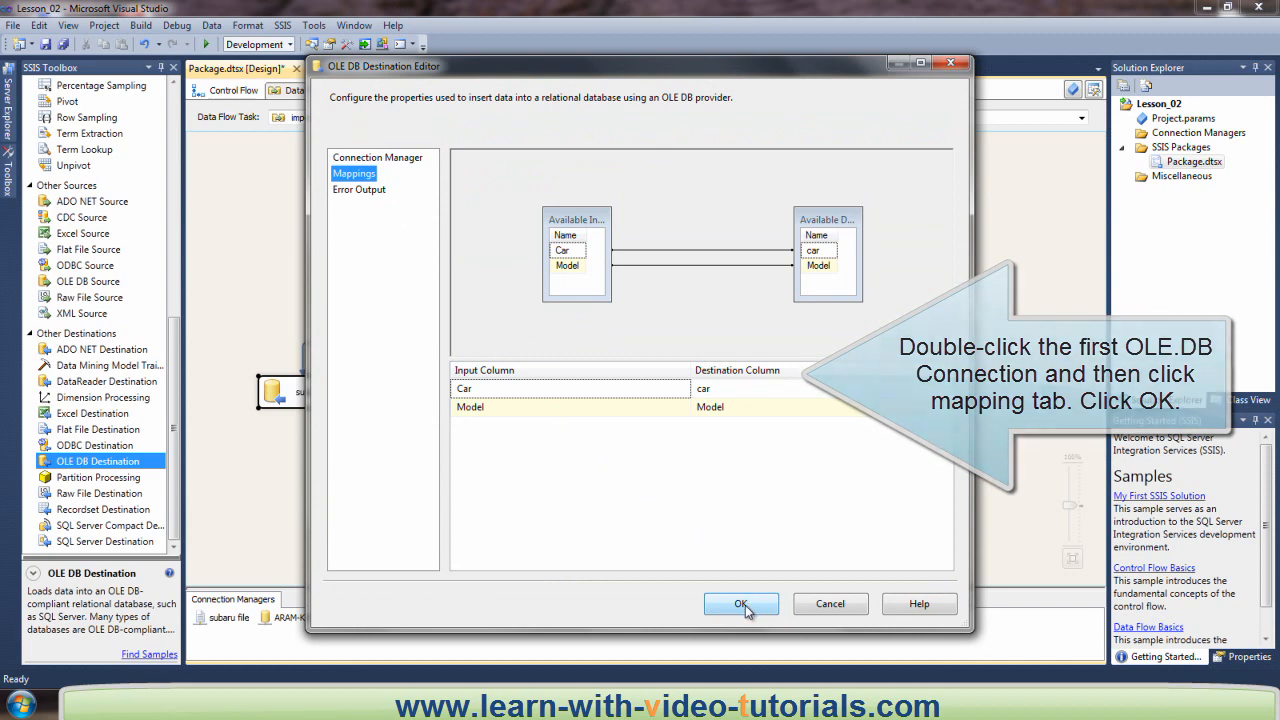
left_click(741, 604)
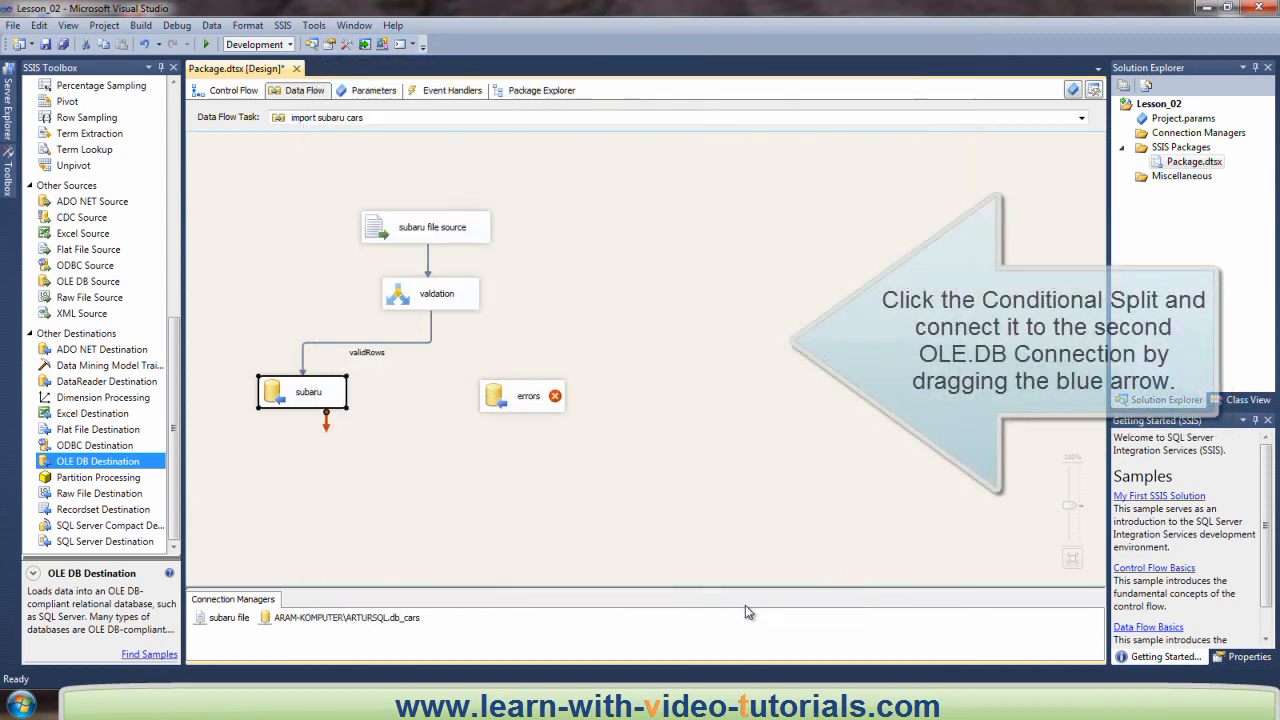
Step: Connect the invalidRows output of the "valdation" split to the errors destination
left_click(438, 303)
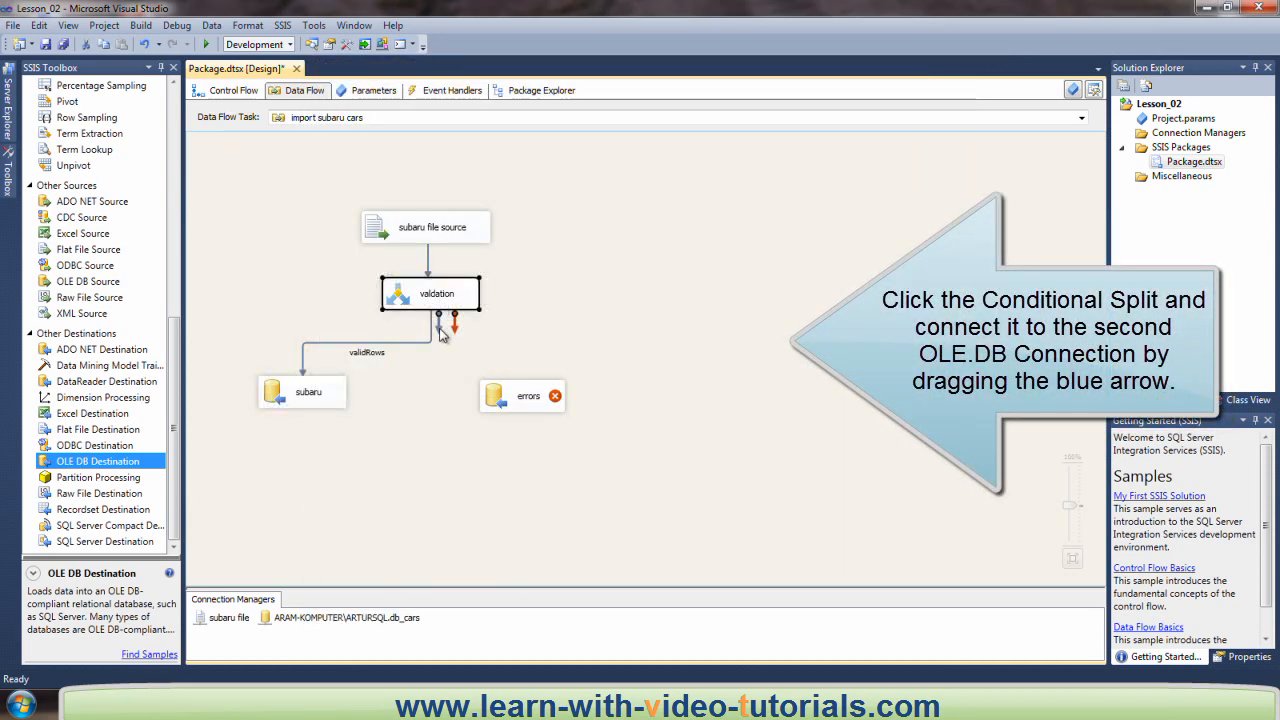
left_click_drag(441, 330, 522, 396)
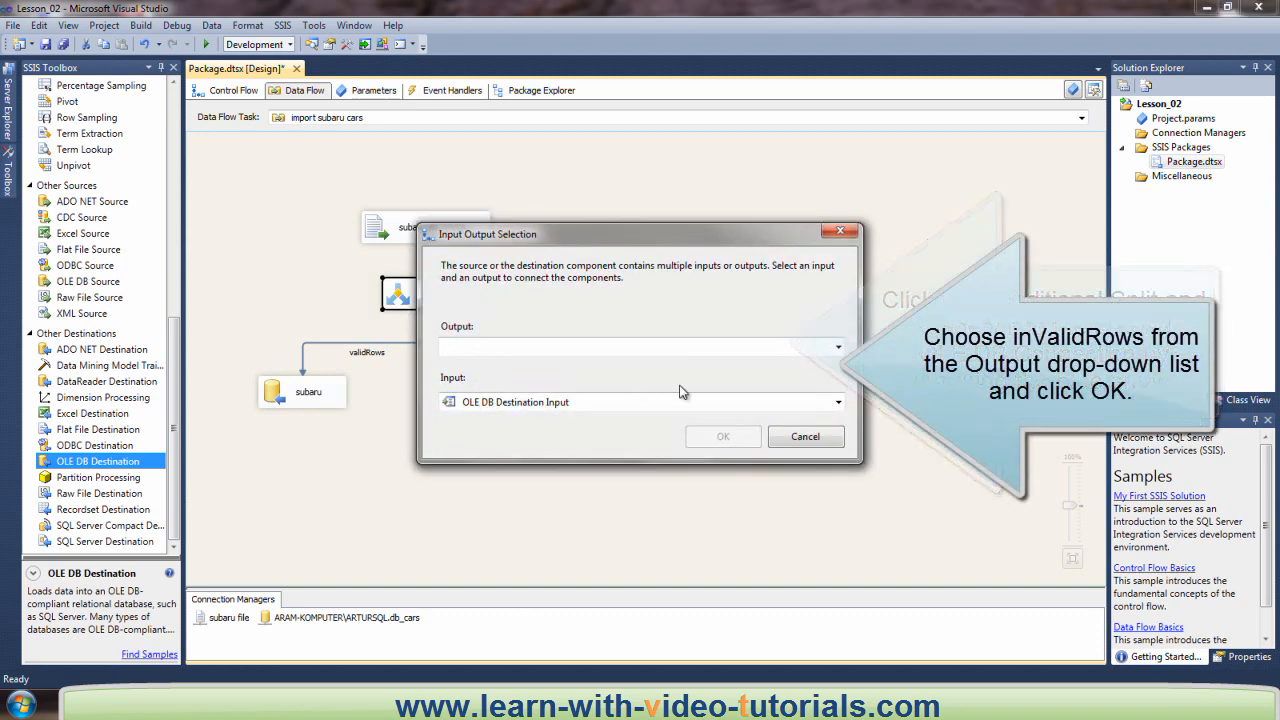
left_click(838, 347)
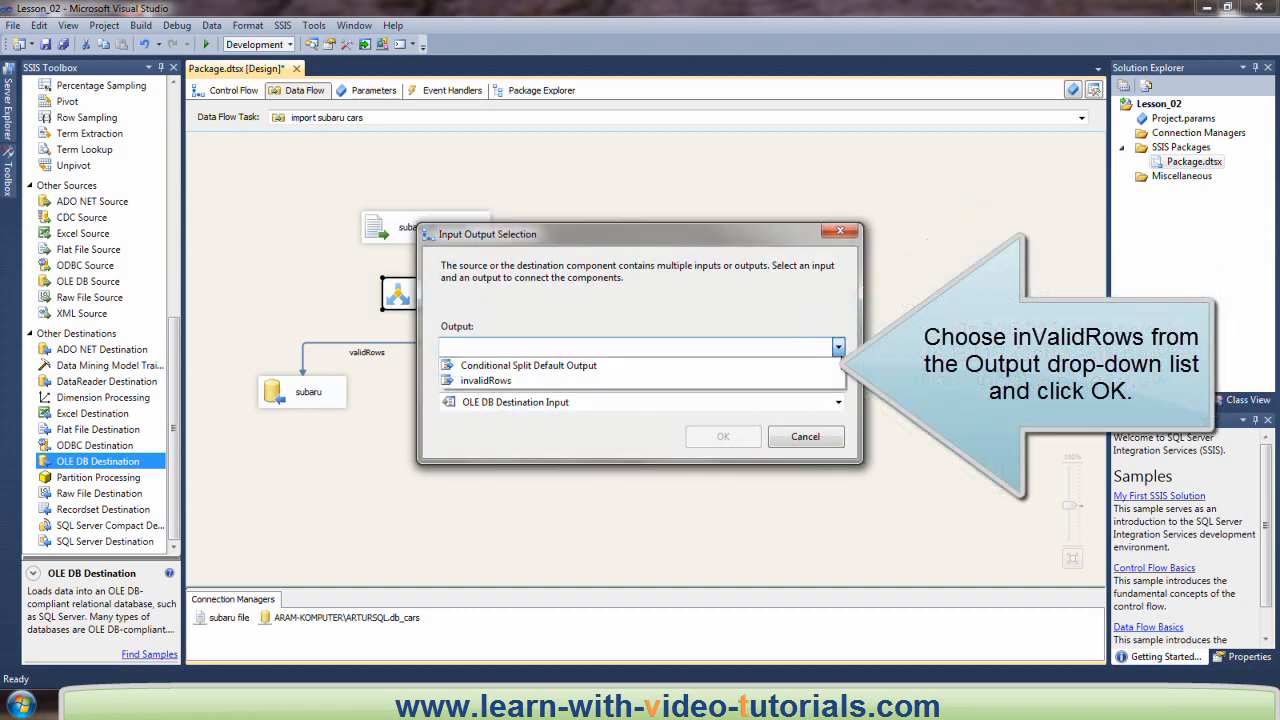
left_click(528, 381)
left_click(723, 446)
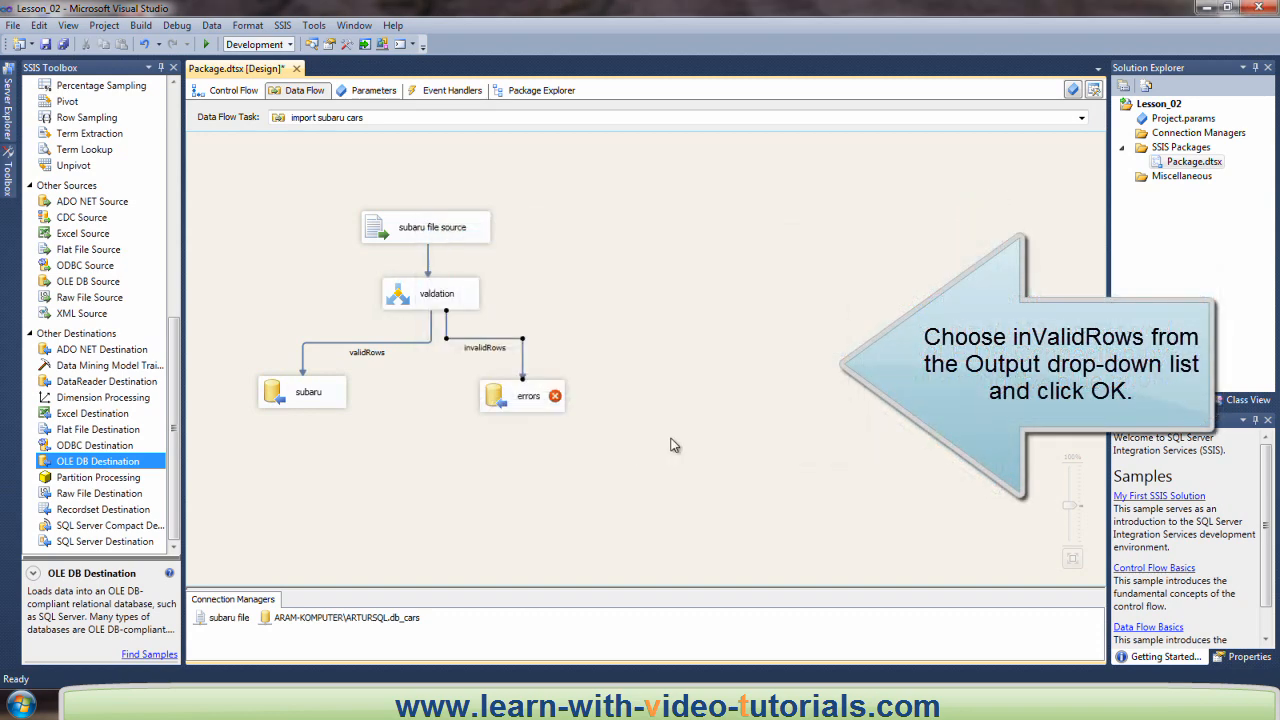
Step: Map the input columns Car and Model to the cars_errors table columns in the errors destination and save it
double_click(510, 402)
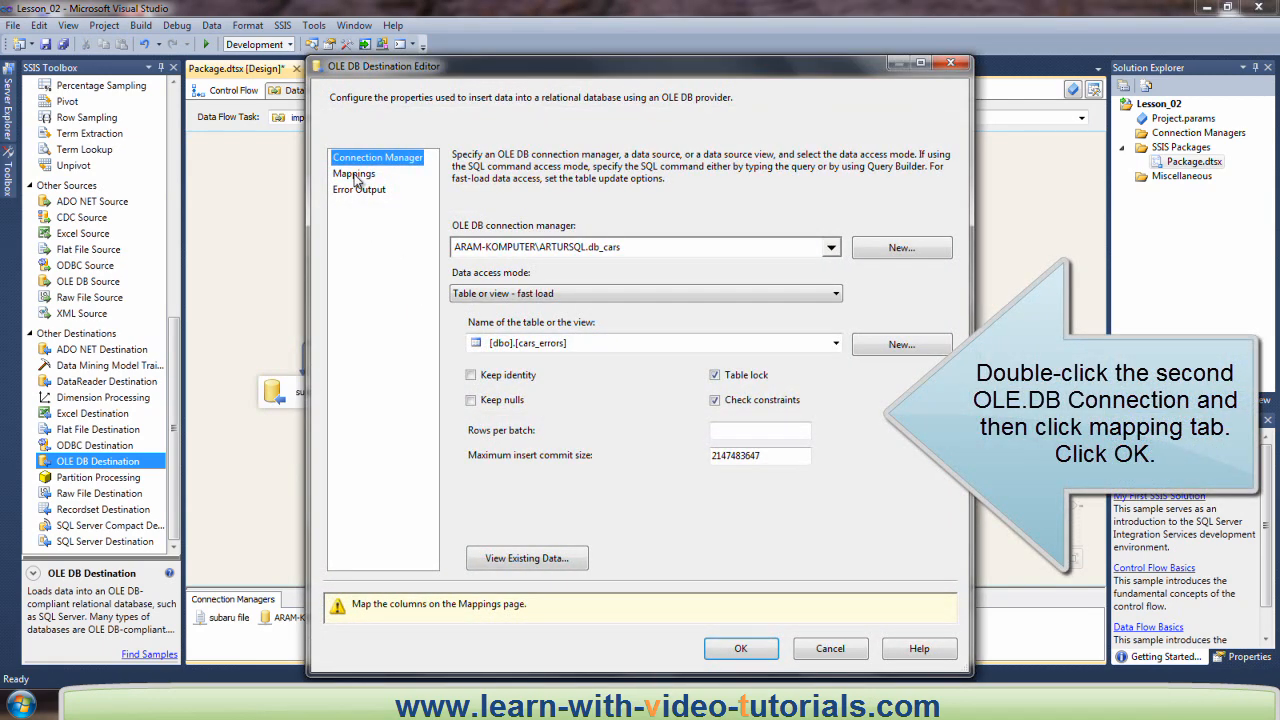
left_click(355, 174)
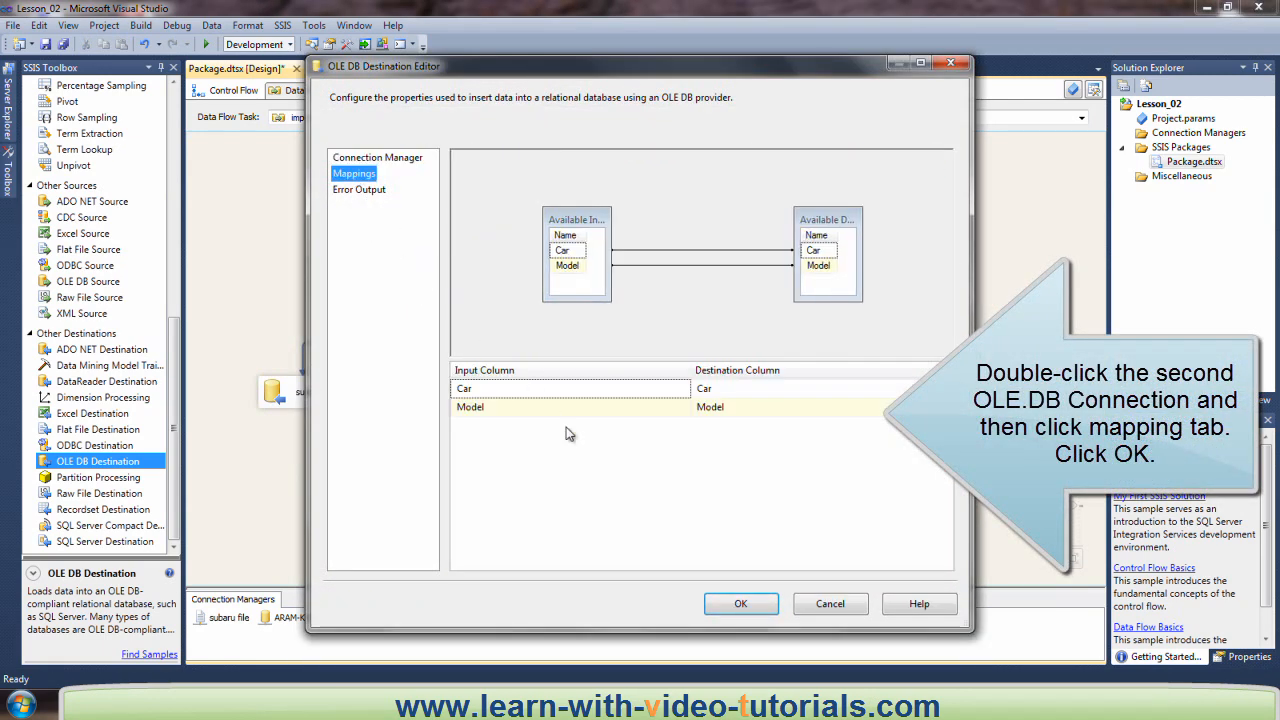
left_click(740, 604)
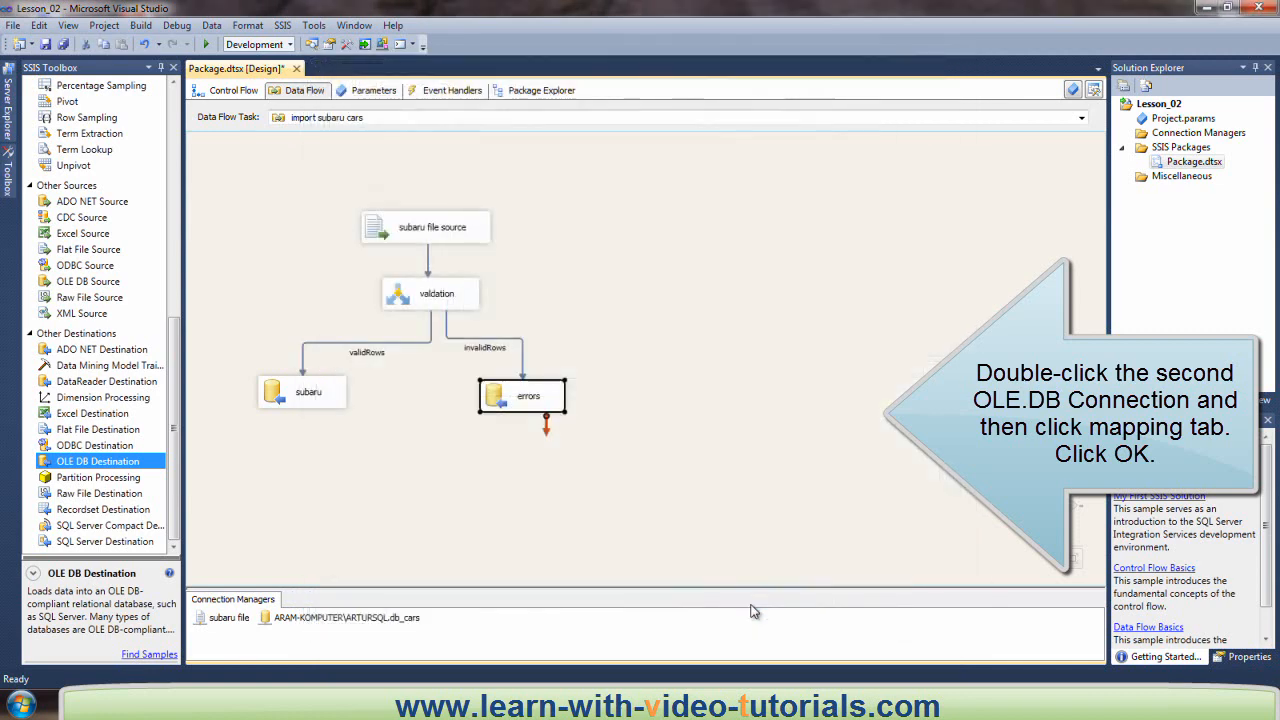
left_click(661, 378)
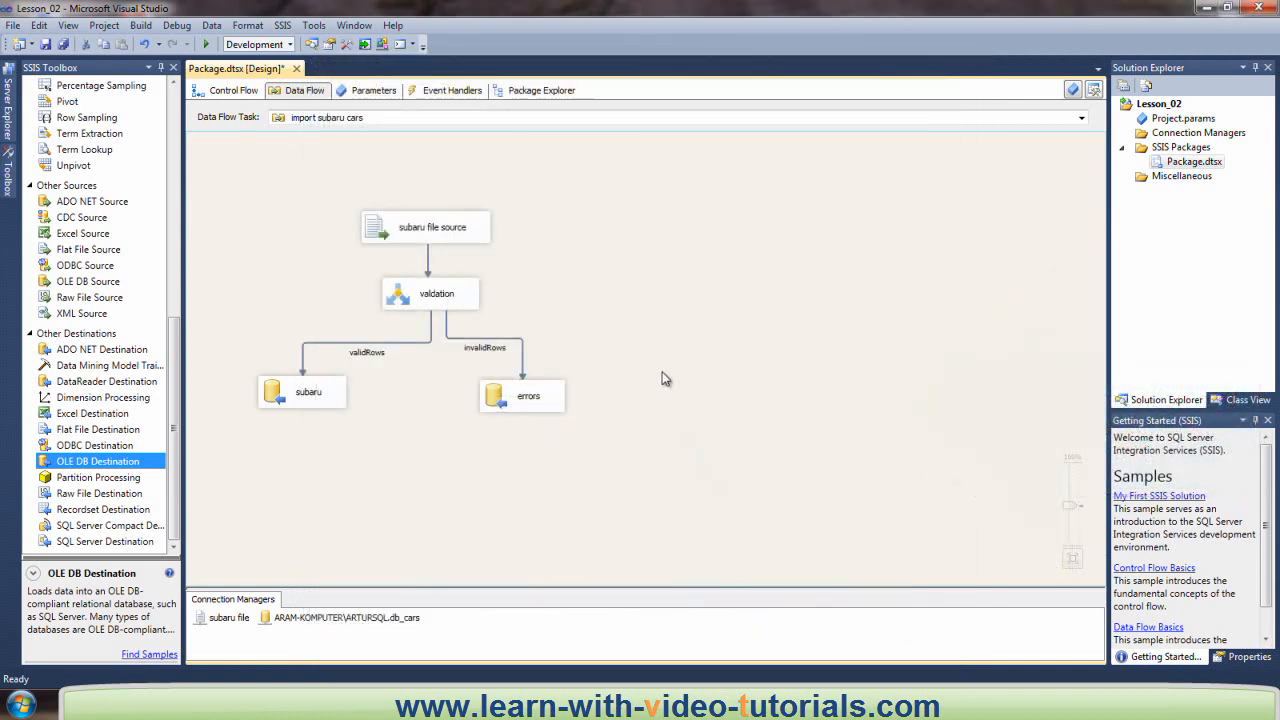
Step: Add an Execute SQL Task above import subaru cars in the control flow and name it "truncate table"
left_click(212, 89)
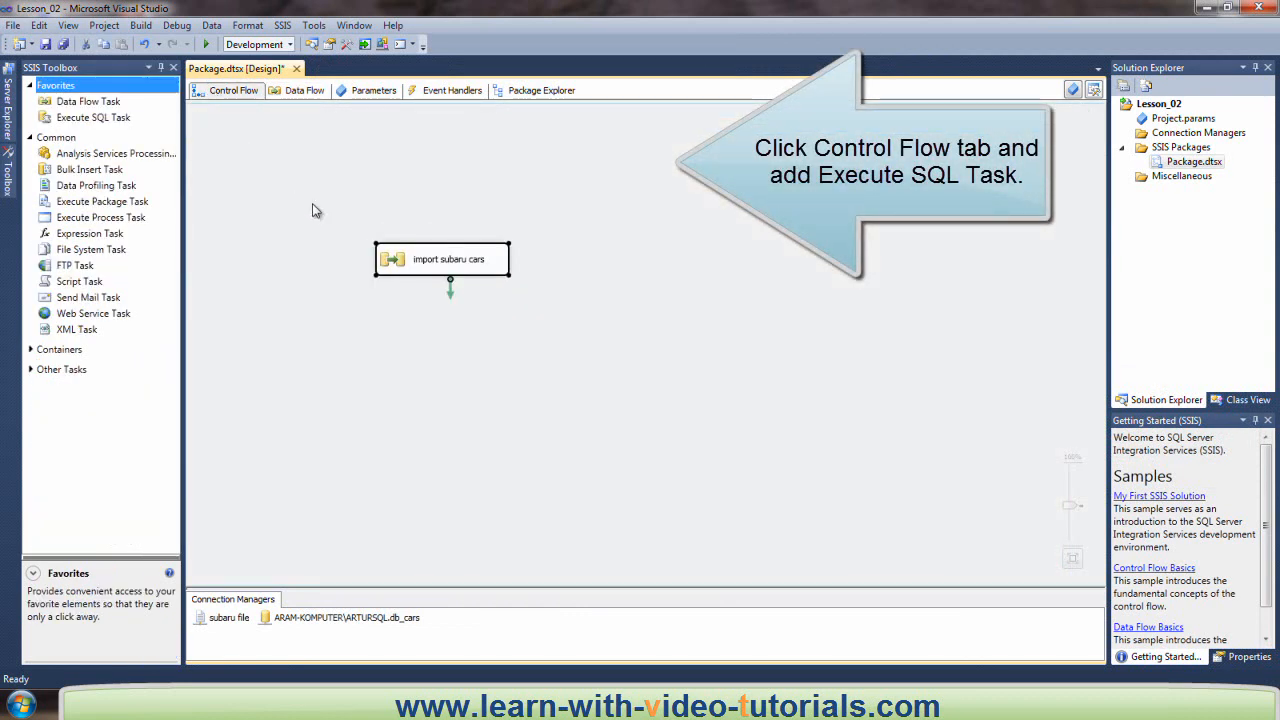
left_click_drag(97, 121, 443, 178)
left_click(457, 178)
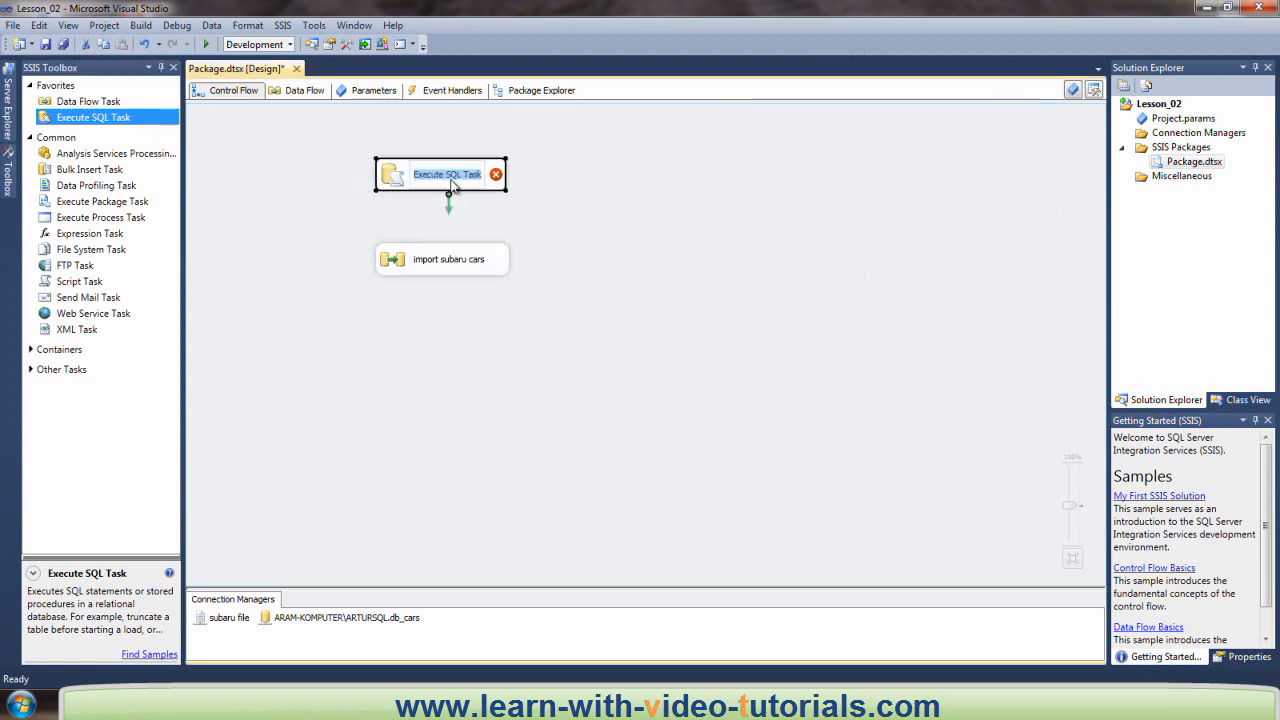
type("trunc")
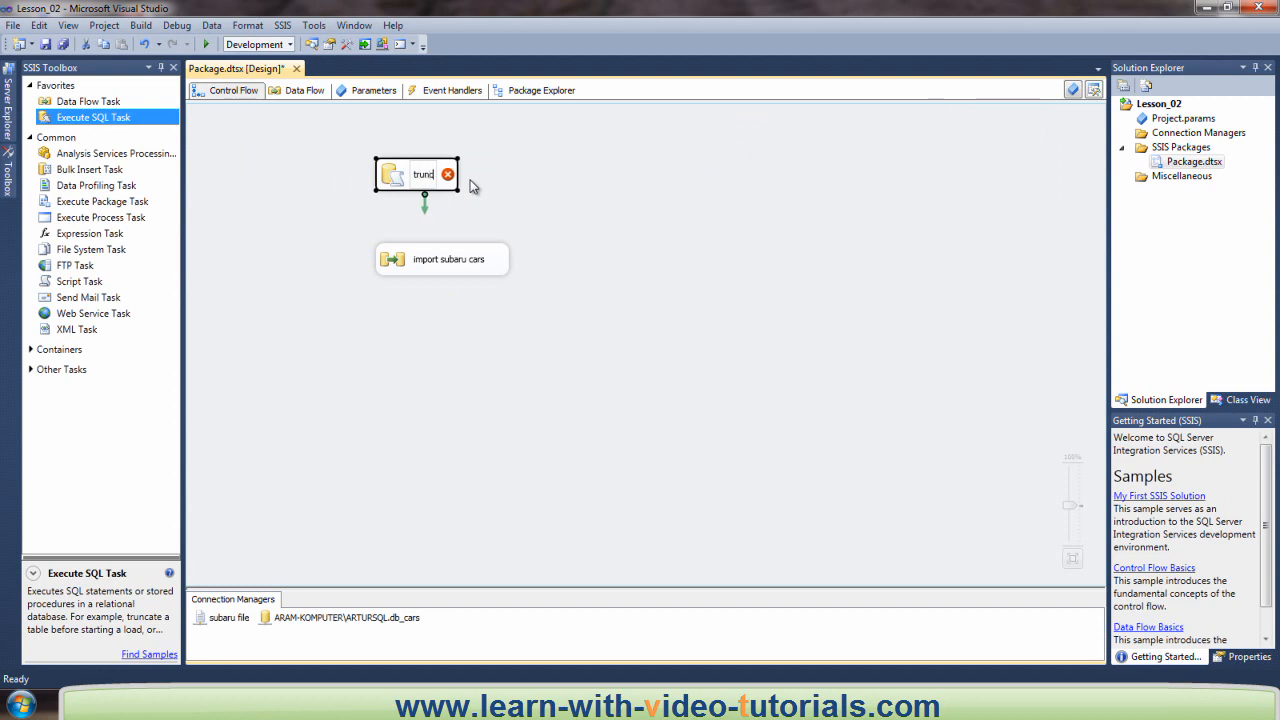
type("ate table")
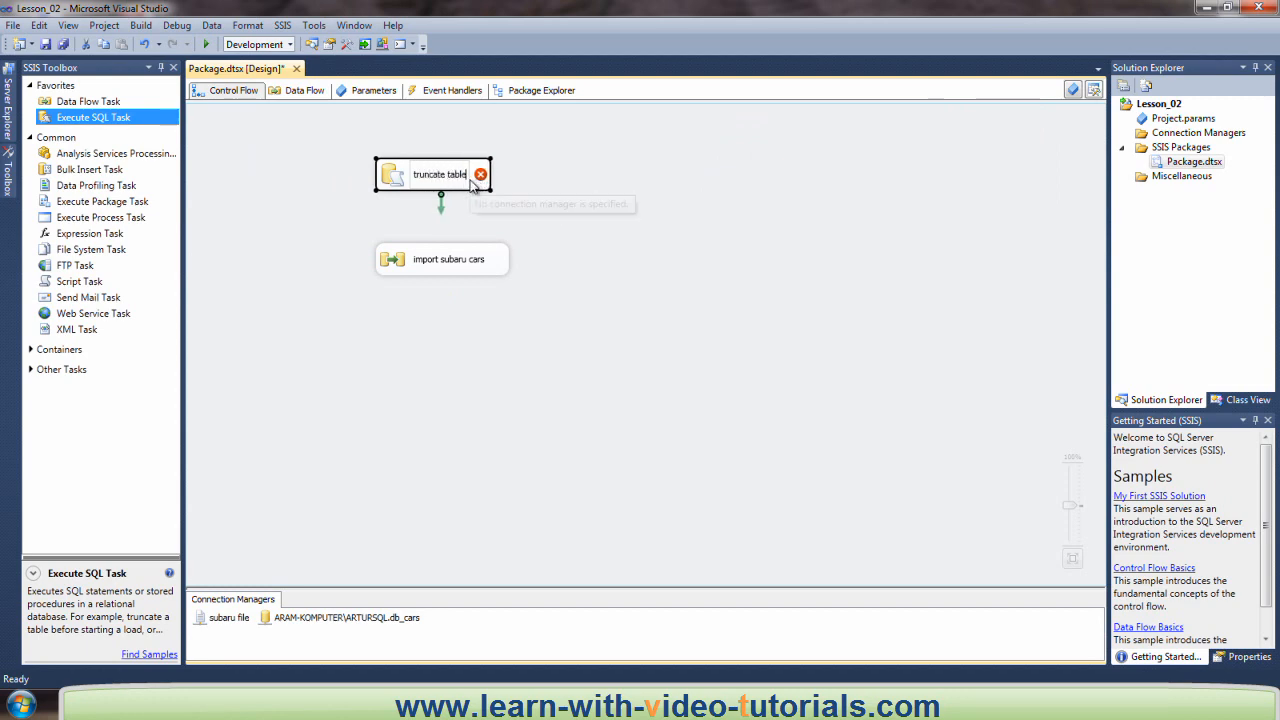
Step: Set the truncate table task's connection to the db_cars connection manager and BypassPrepare to False
left_click(395, 178)
double_click(395, 178)
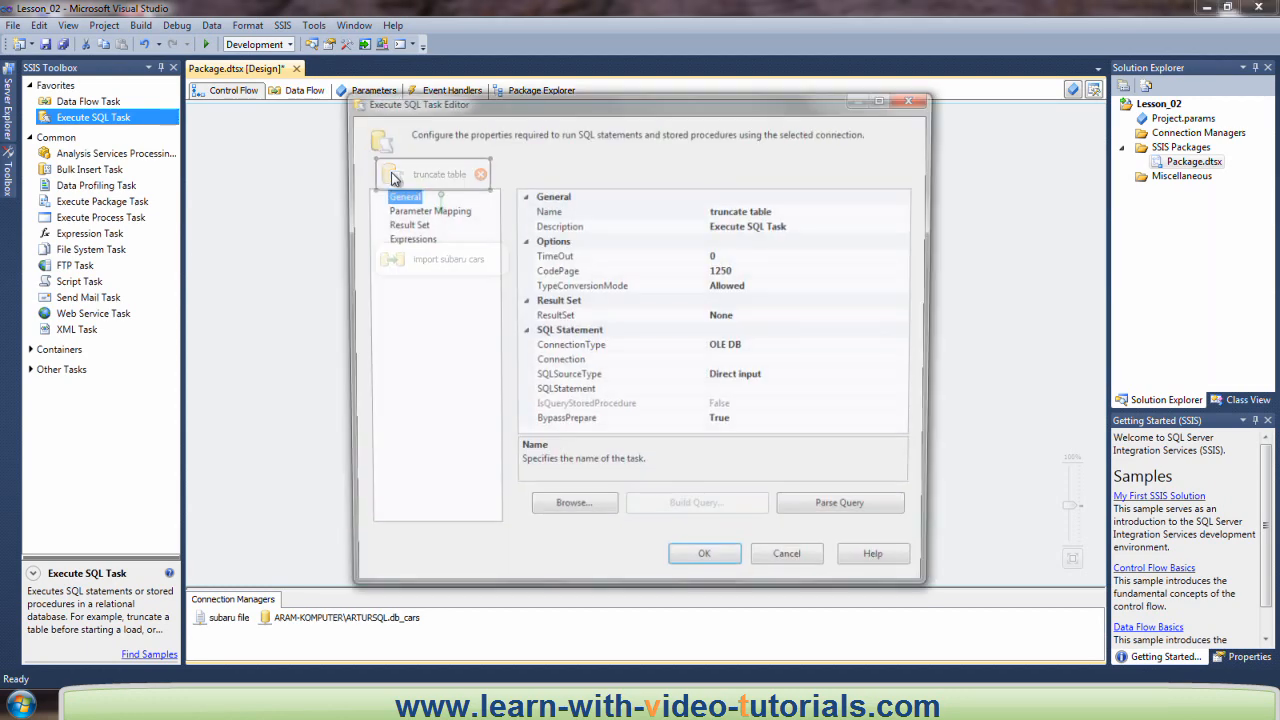
left_click(846, 363)
left_click(911, 365)
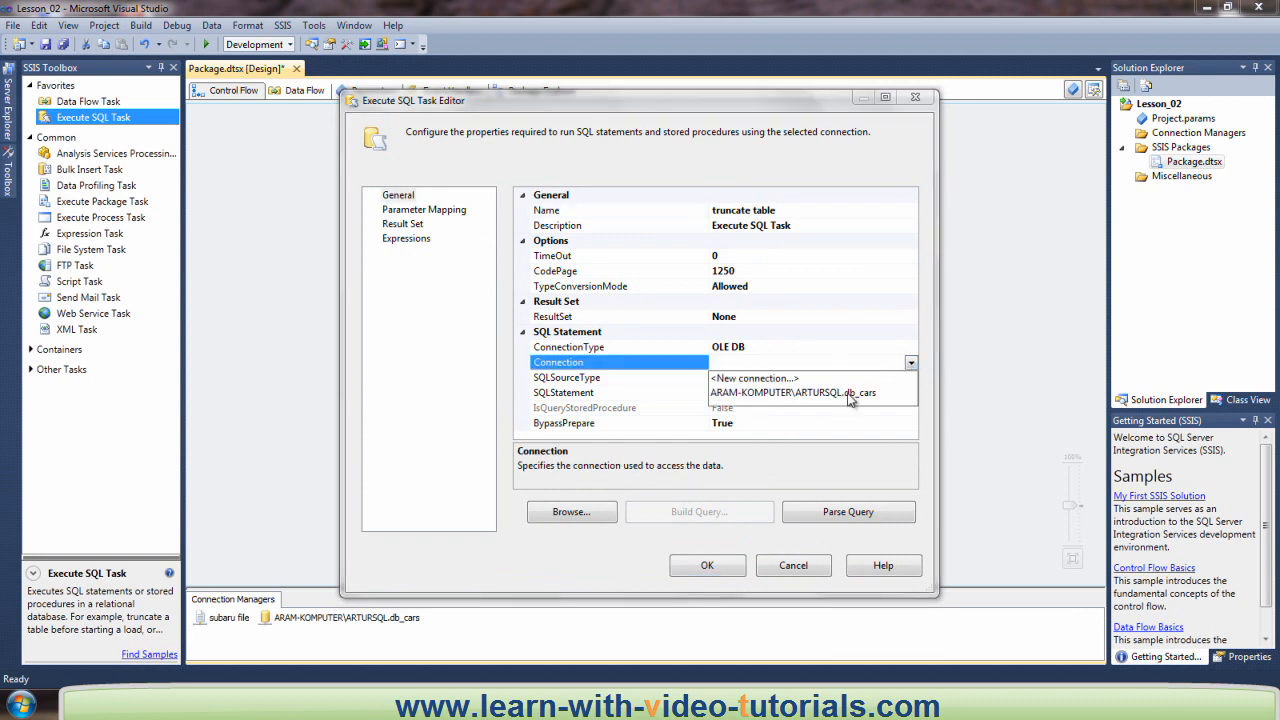
left_click(843, 396)
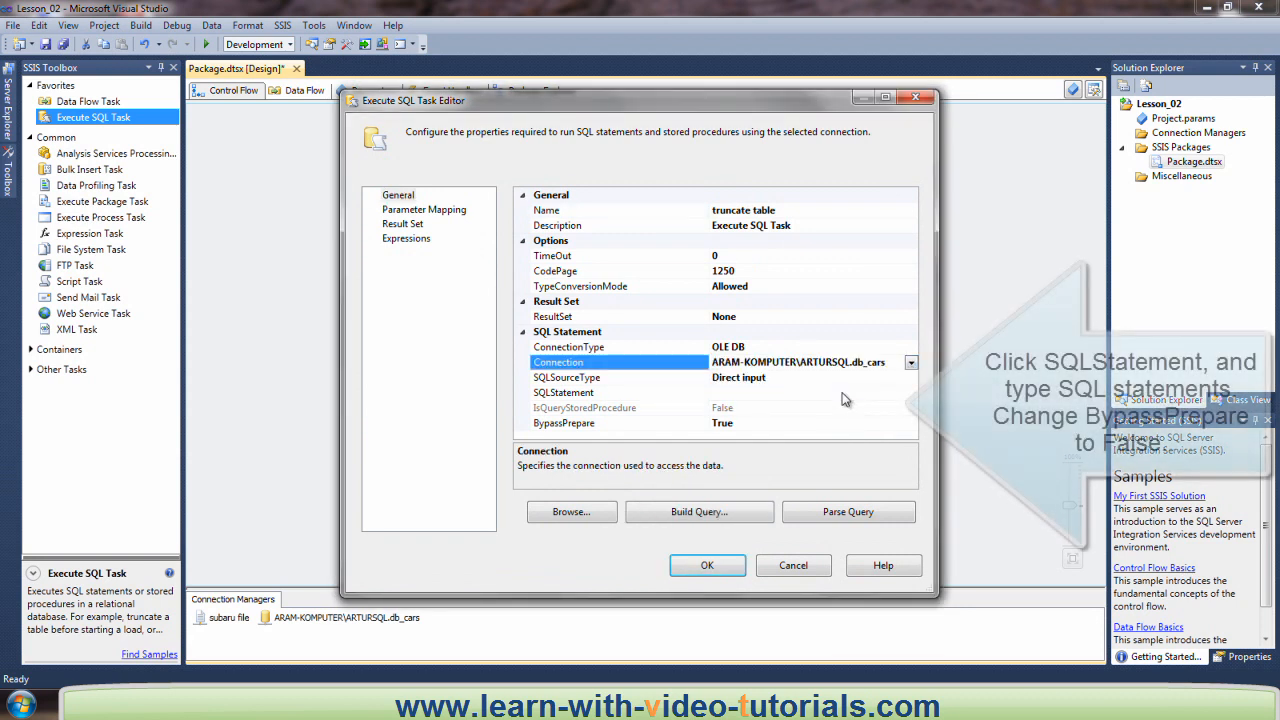
double_click(785, 424)
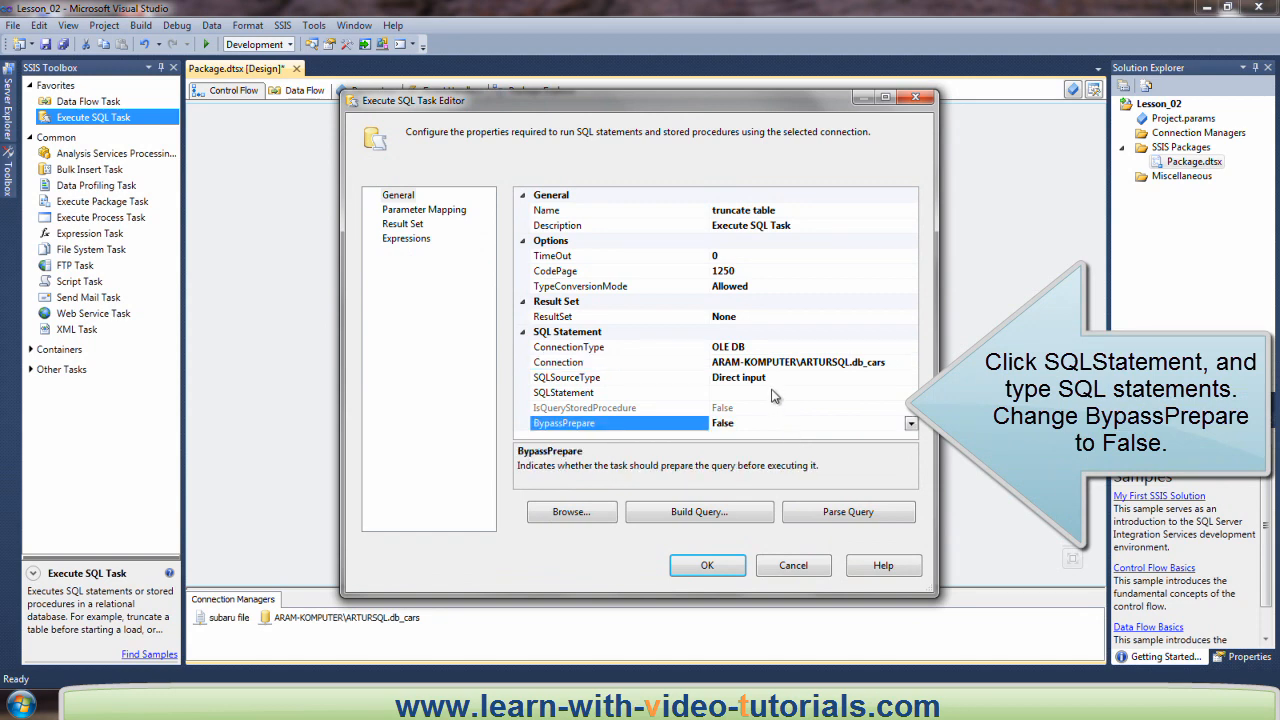
Step: Enter the SQL statement "TRUNCATE TABLE cars; TRUNCATE TABLE cars_errors" for the task, parse the query and save the task settings
left_click(771, 395)
left_click(911, 393)
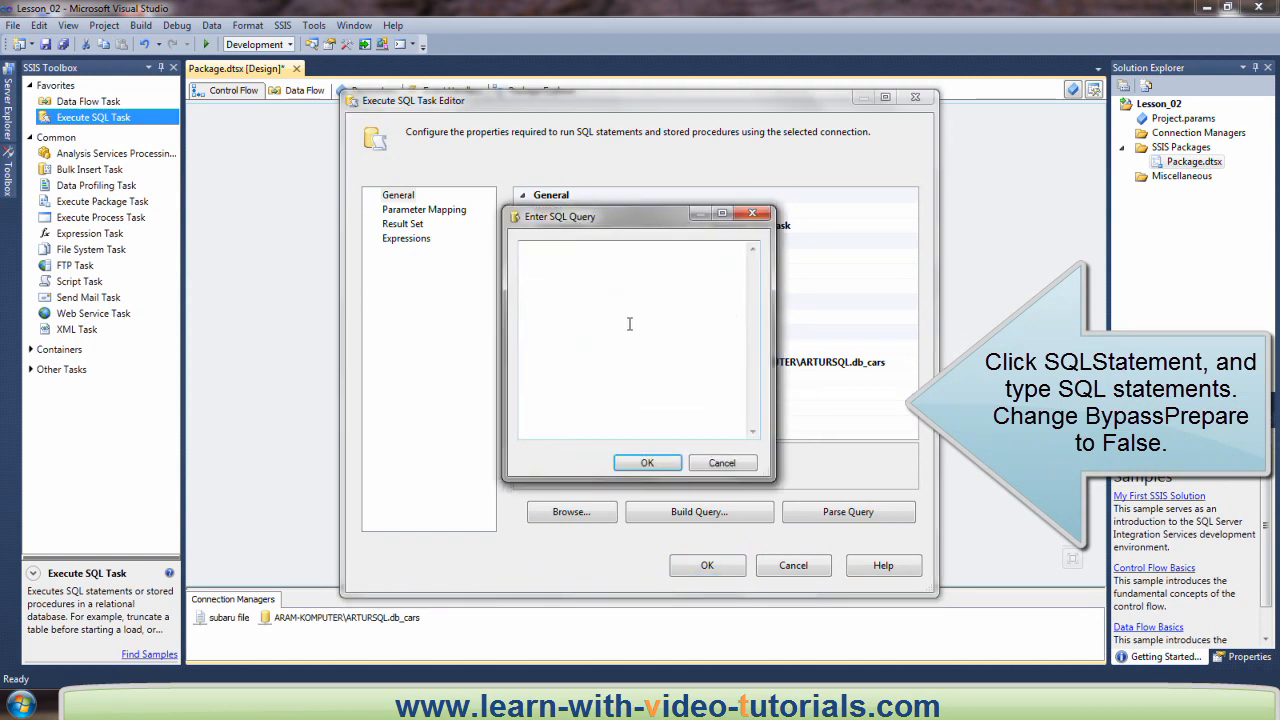
type("TRUNCATE TABLE cars_errors;")
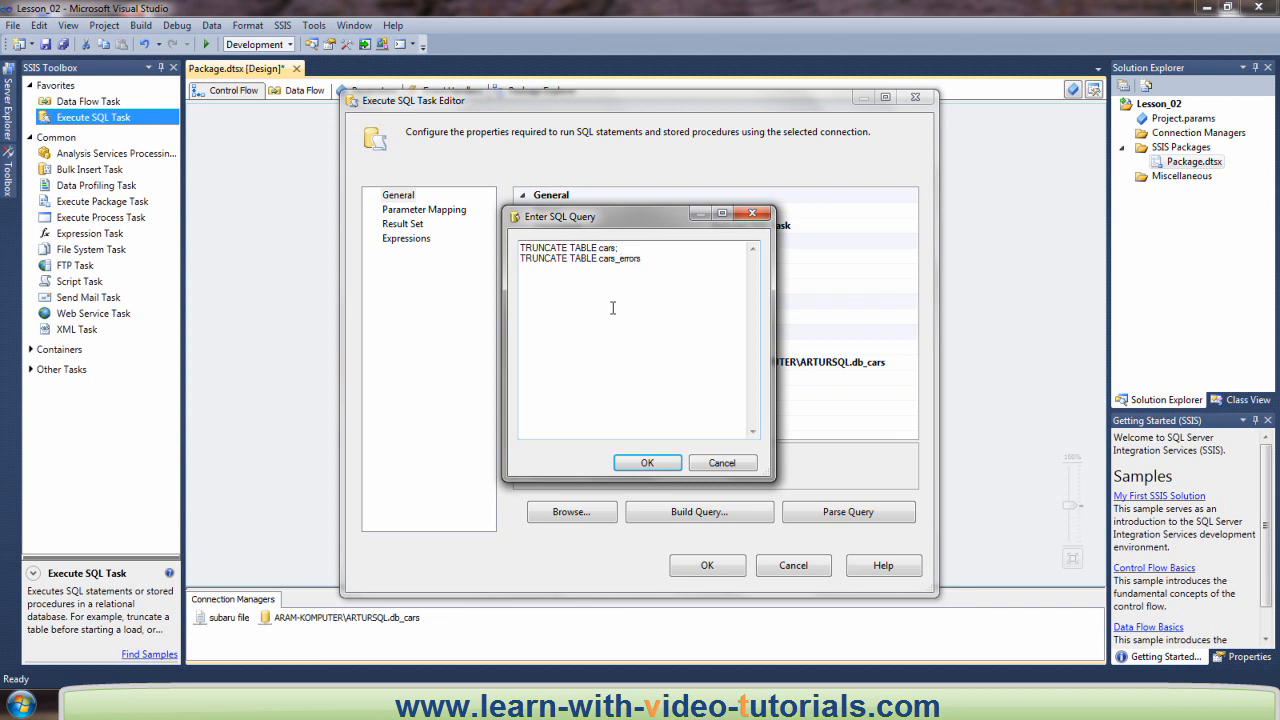
left_click(665, 468)
left_click(845, 517)
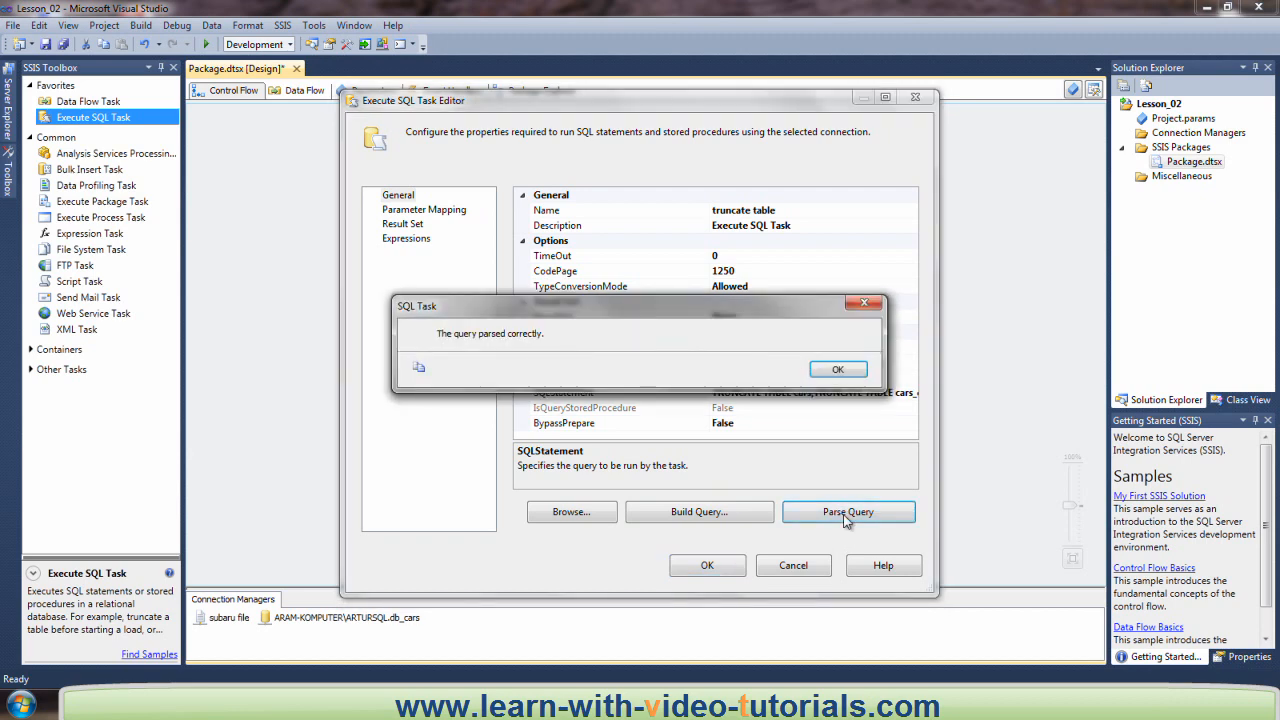
left_click(837, 370)
left_click(707, 566)
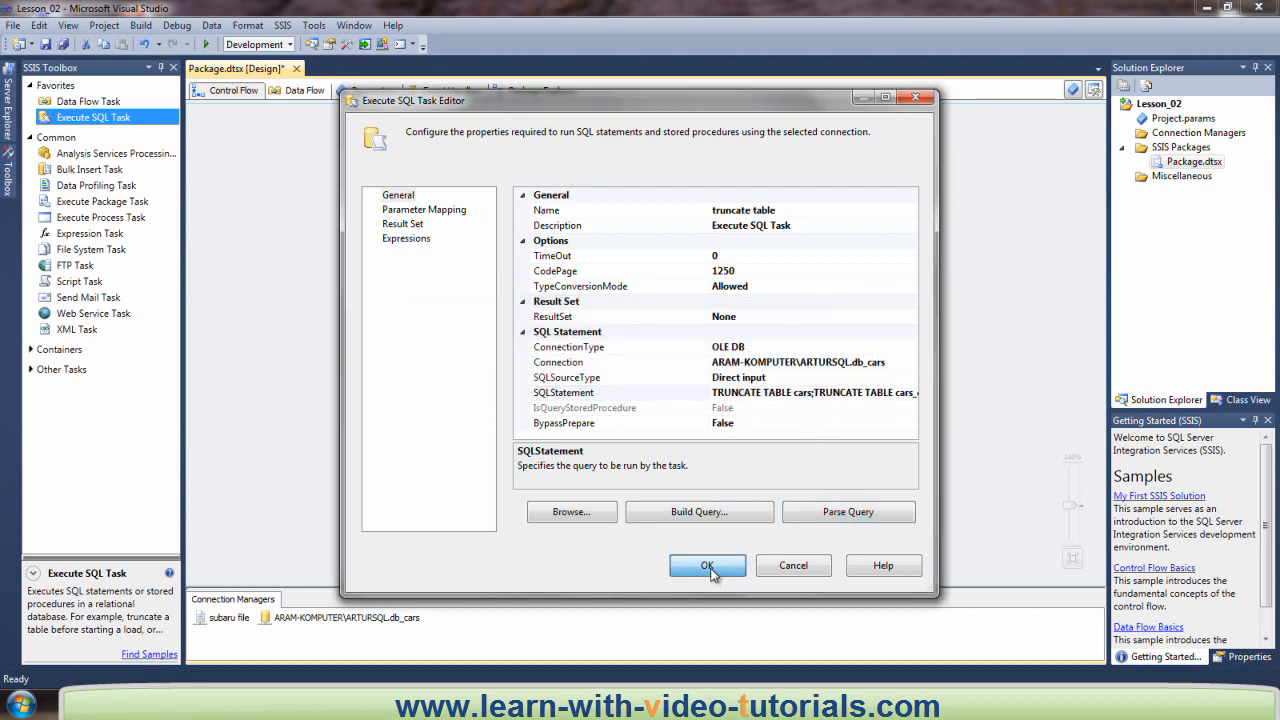
Step: Connect the truncate table task's success output to import subaru cars and save the package
left_click_drag(443, 213, 450, 262)
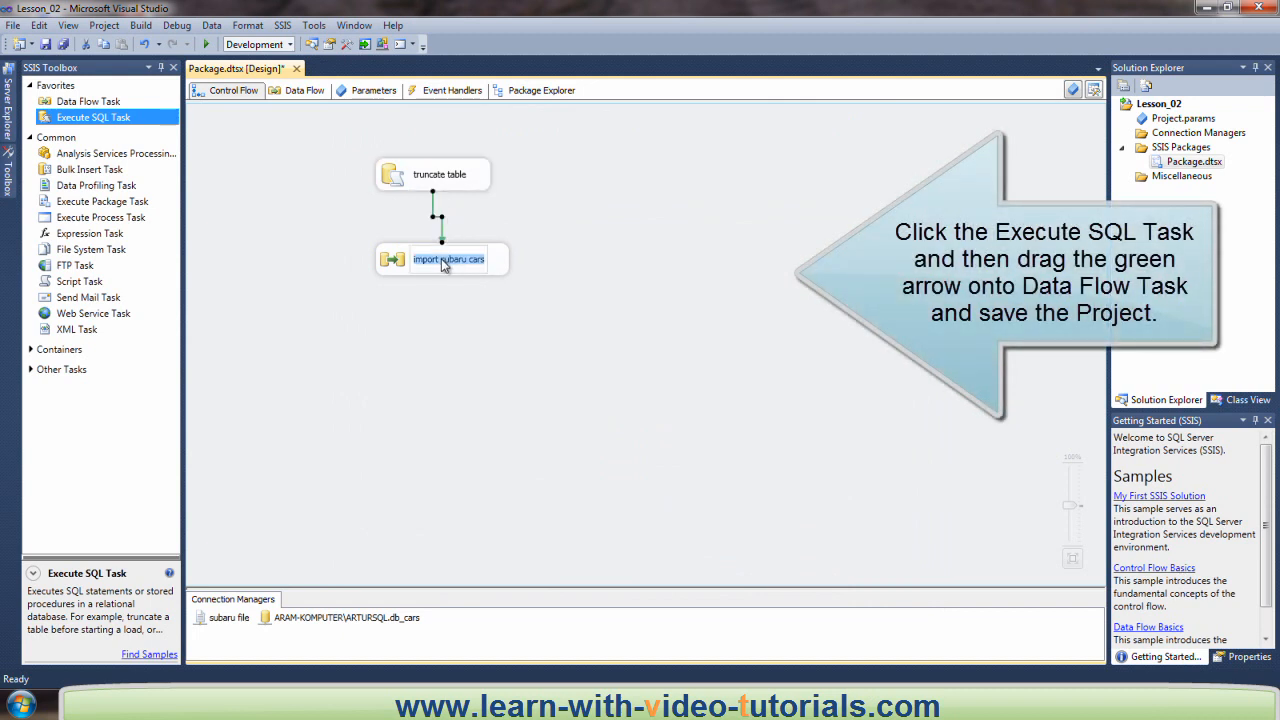
left_click(630, 267)
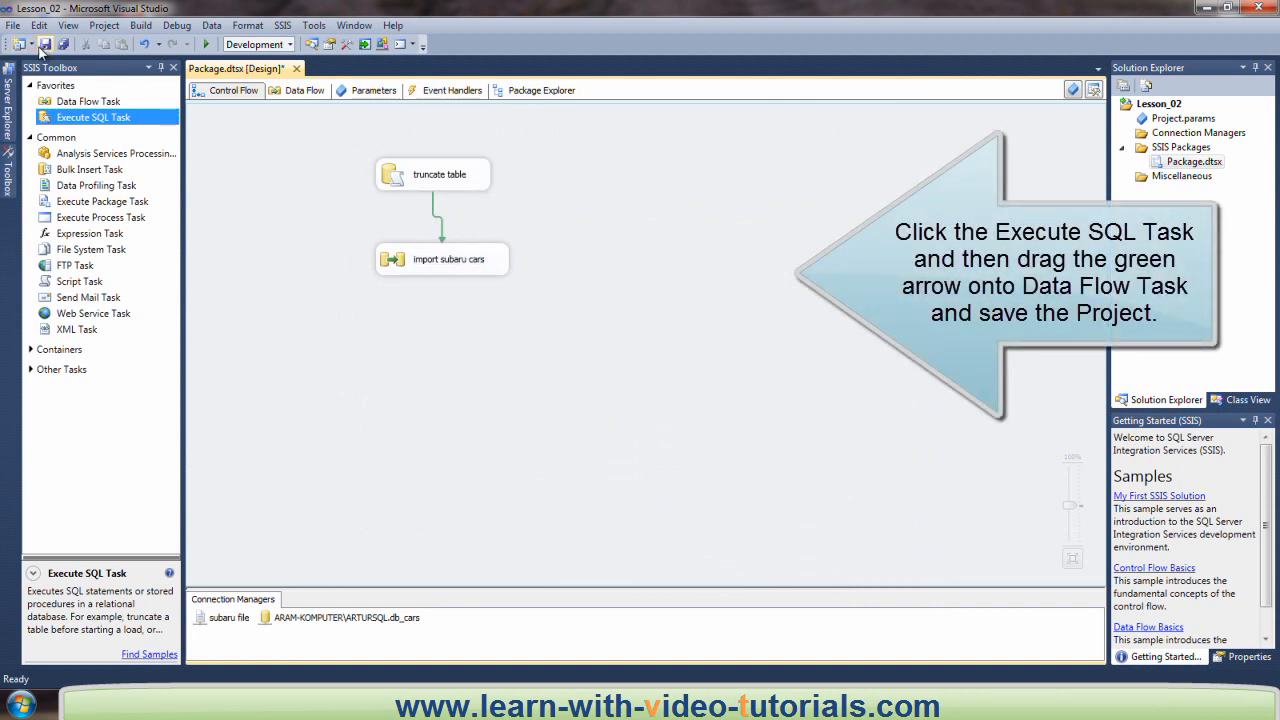
left_click(45, 45)
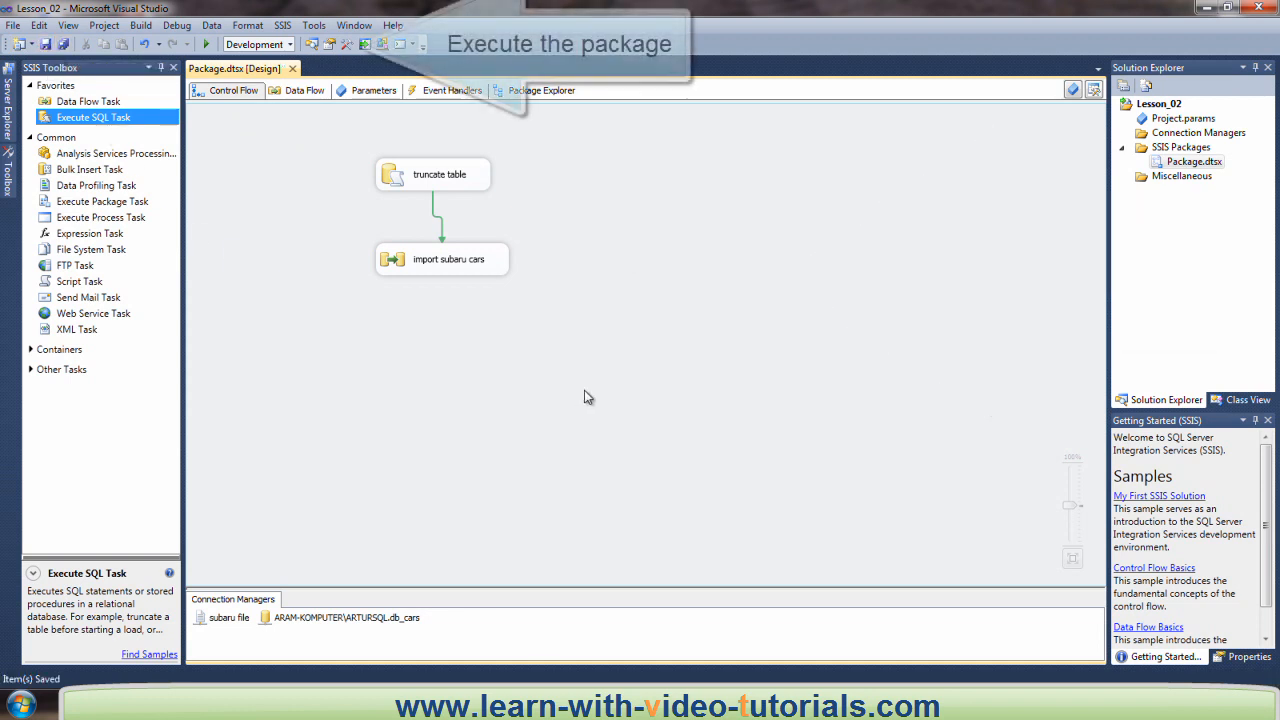
Step: Run the package, check the row counts in the import subaru cars data flow and stop debugging
left_click(206, 44)
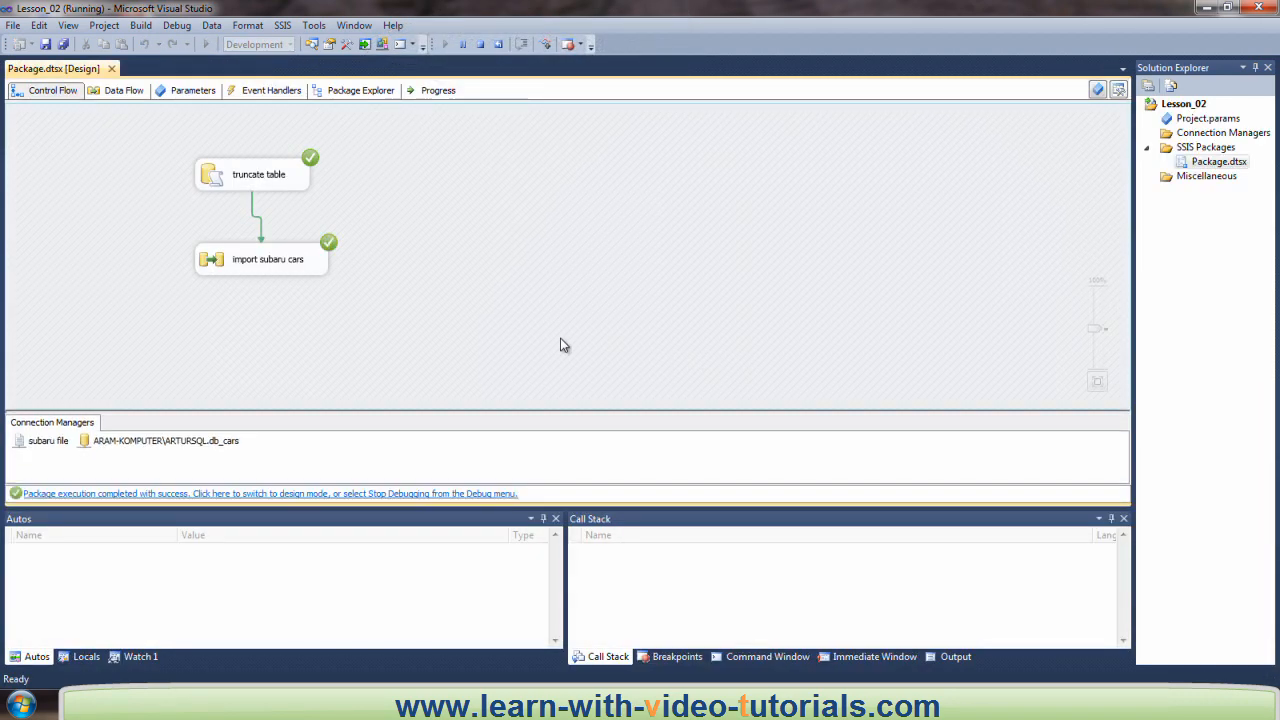
double_click(231, 262)
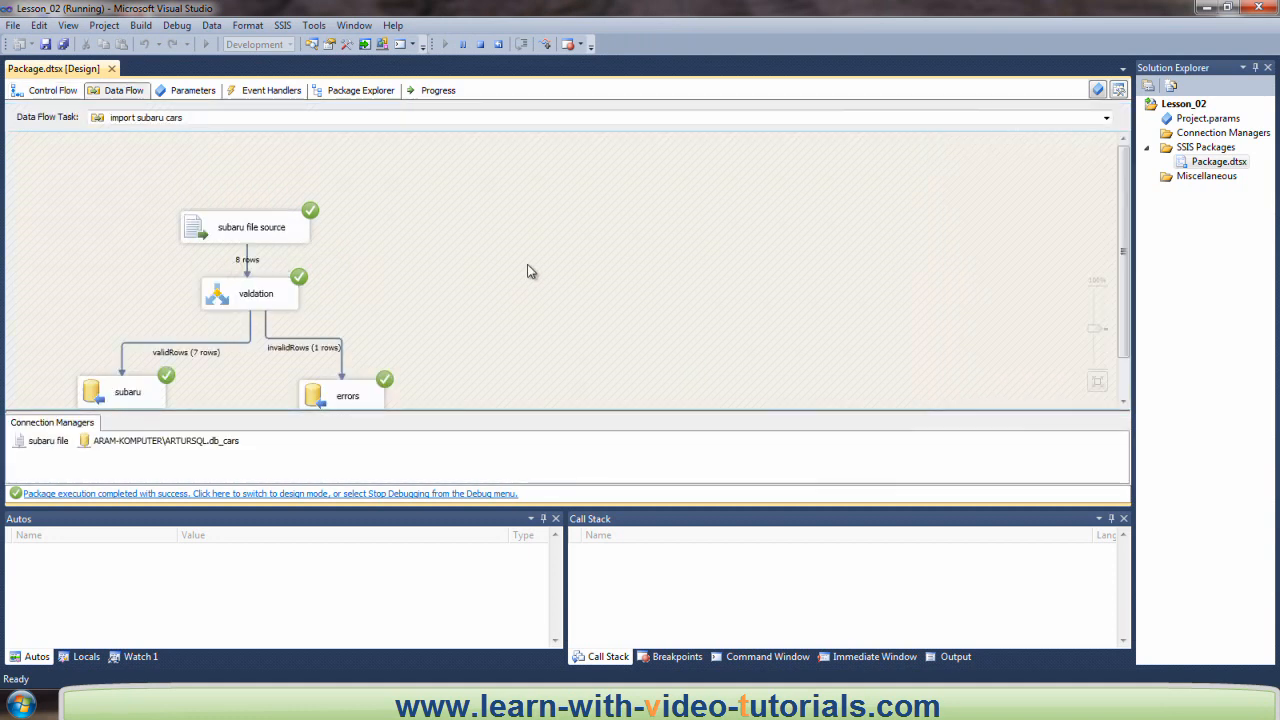
left_click_drag(1131, 218, 1140, 251)
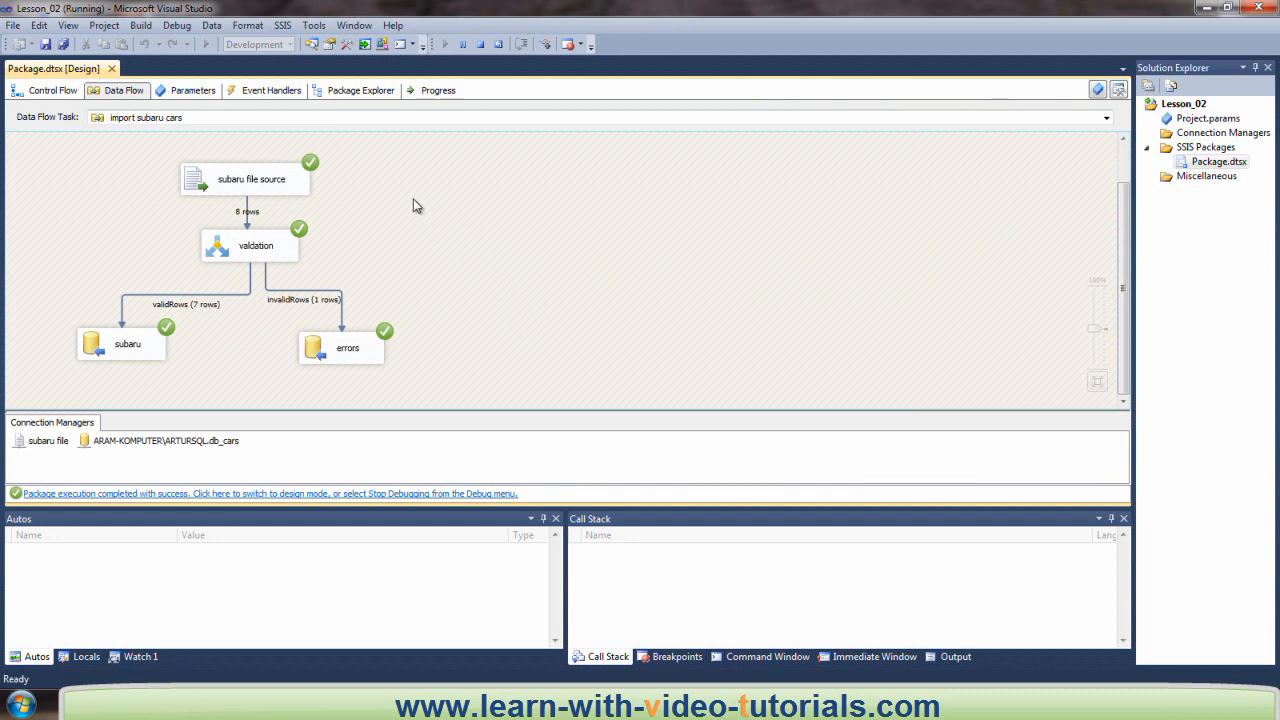
left_click(177, 26)
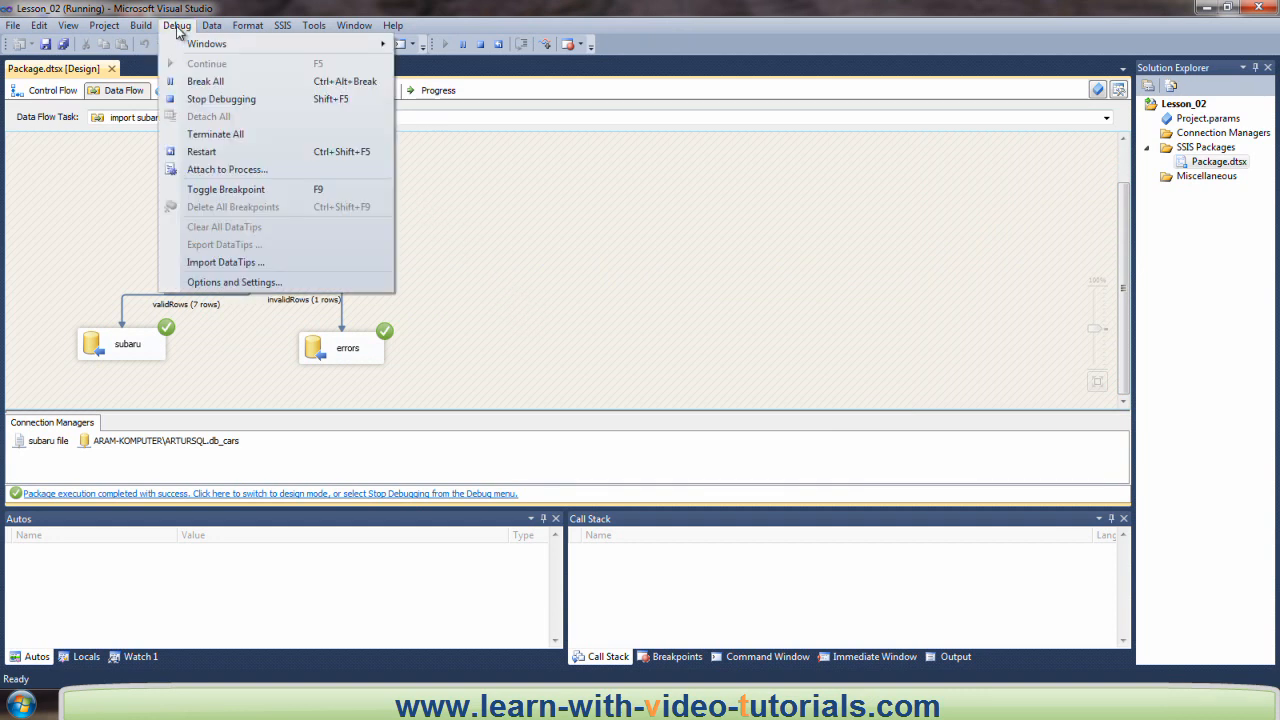
left_click(214, 99)
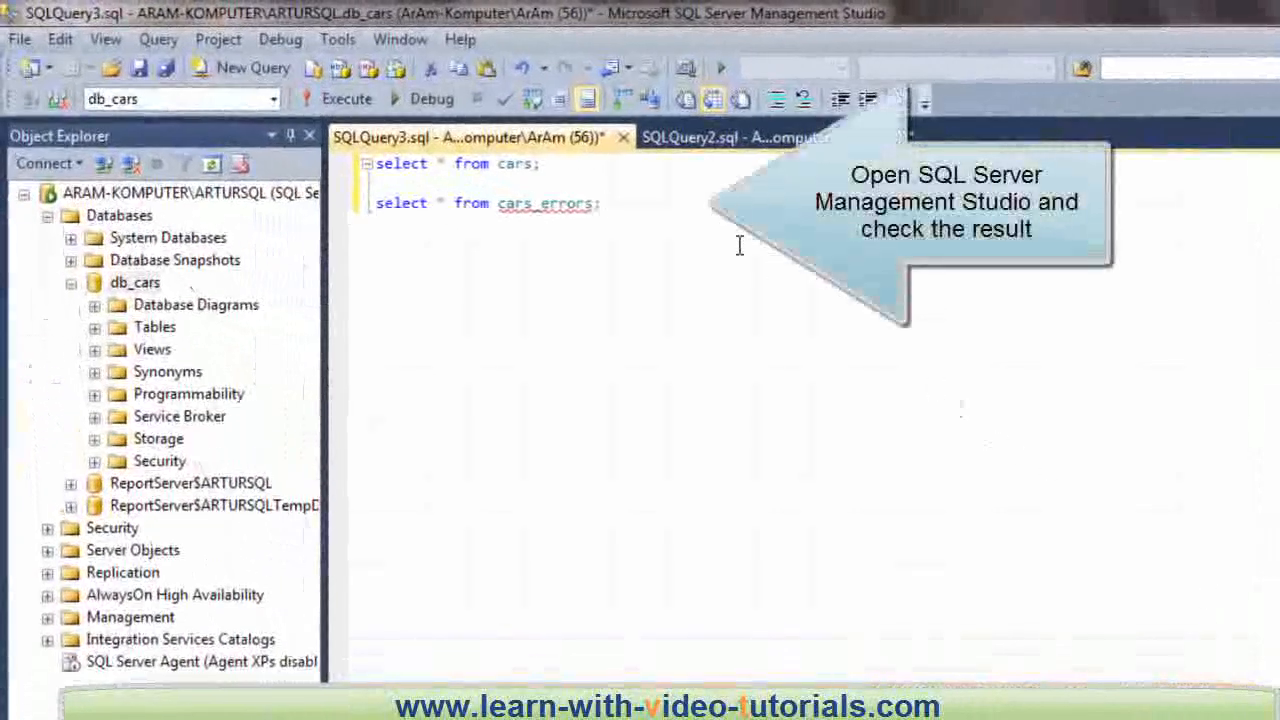
Step: Switch to SQL Server Management Studio and run the select queries on cars and cars_errors in db_cars
left_click(320, 101)
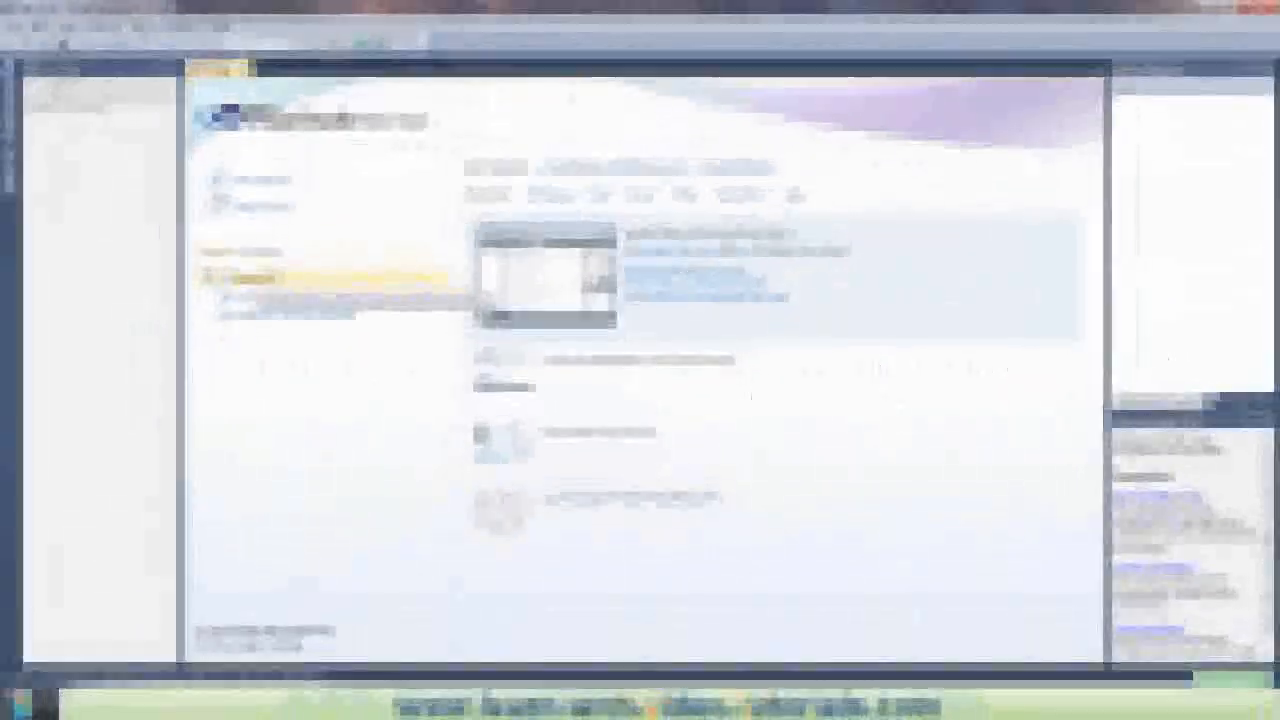
Step: Switch to Visual Studio, reopen the Lesson_02 project and open the import subaru cars data flow
left_click(256, 278)
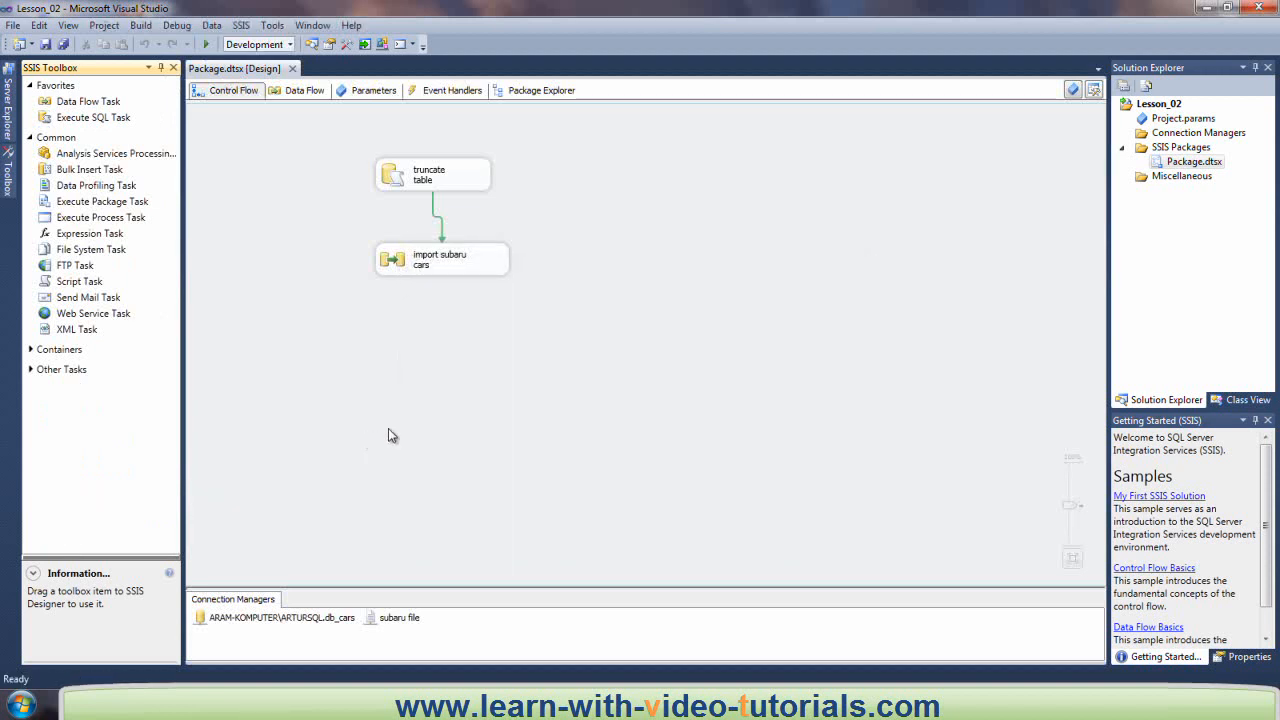
double_click(398, 262)
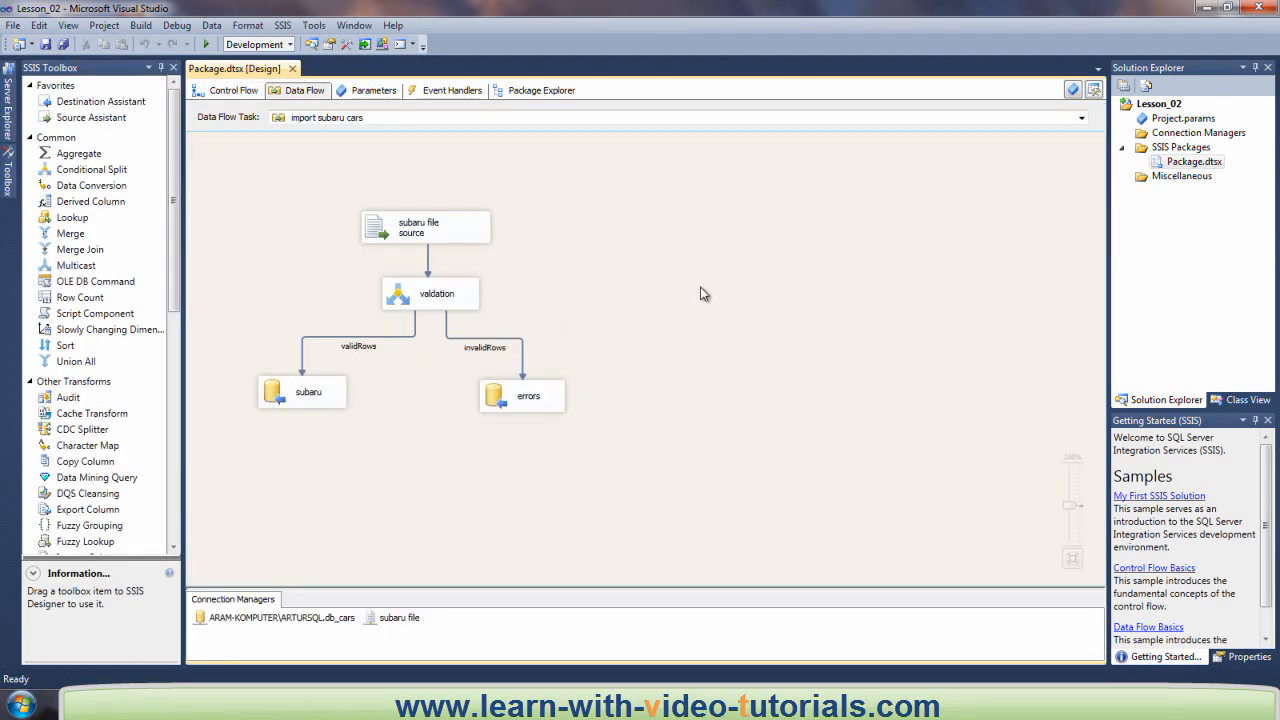
Step: Add a Flat File Source to the empty area beside the existing flow, using the subaru file connection manager
left_click_drag(175, 226, 177, 461)
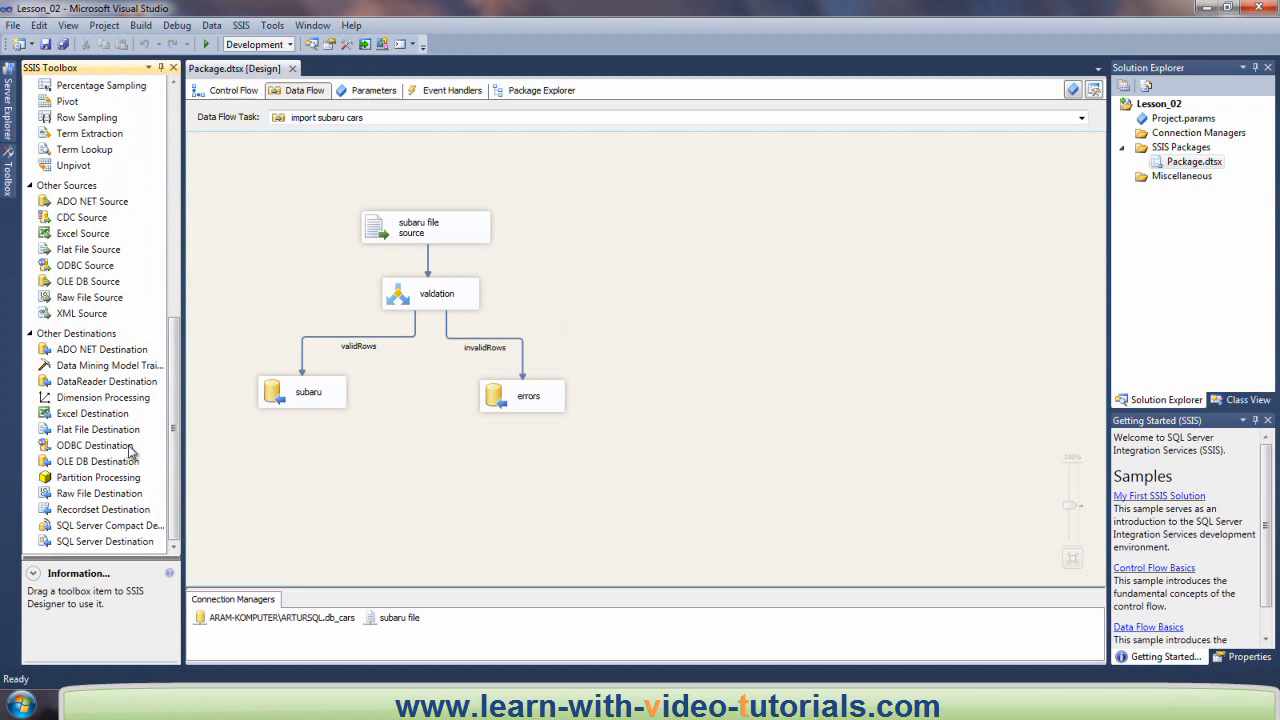
left_click(100, 430)
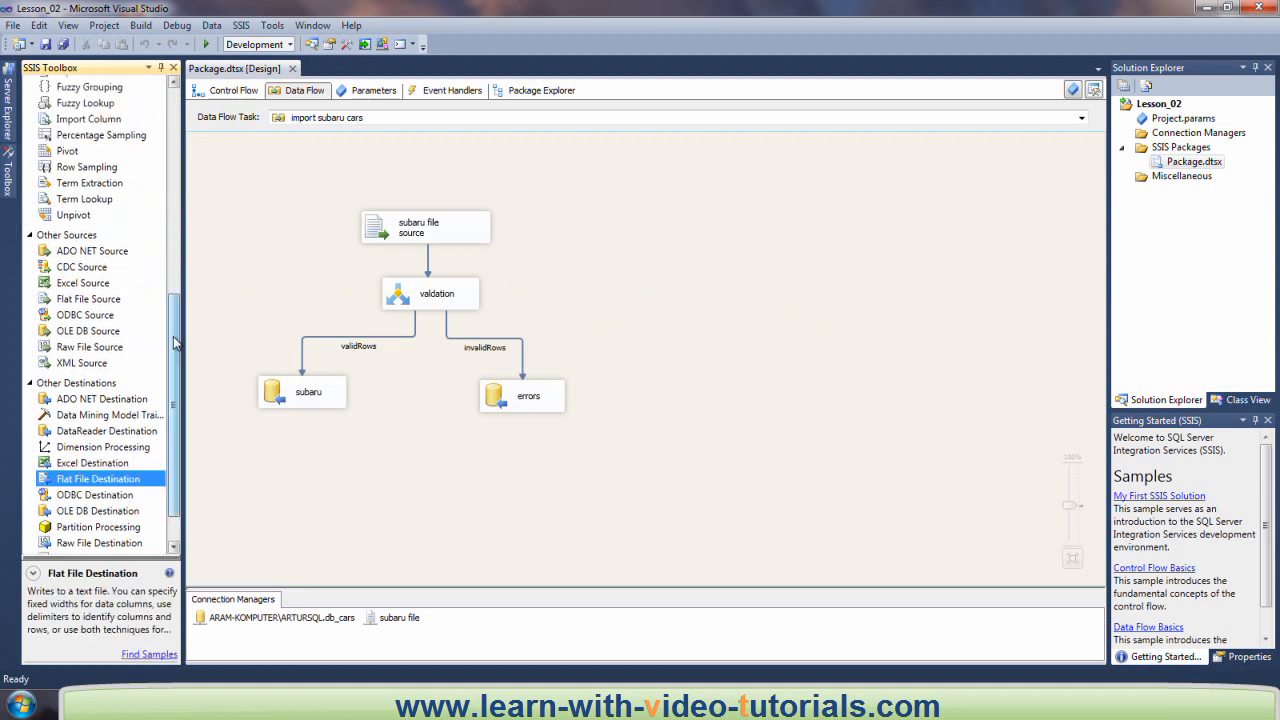
left_click_drag(174, 381, 174, 336)
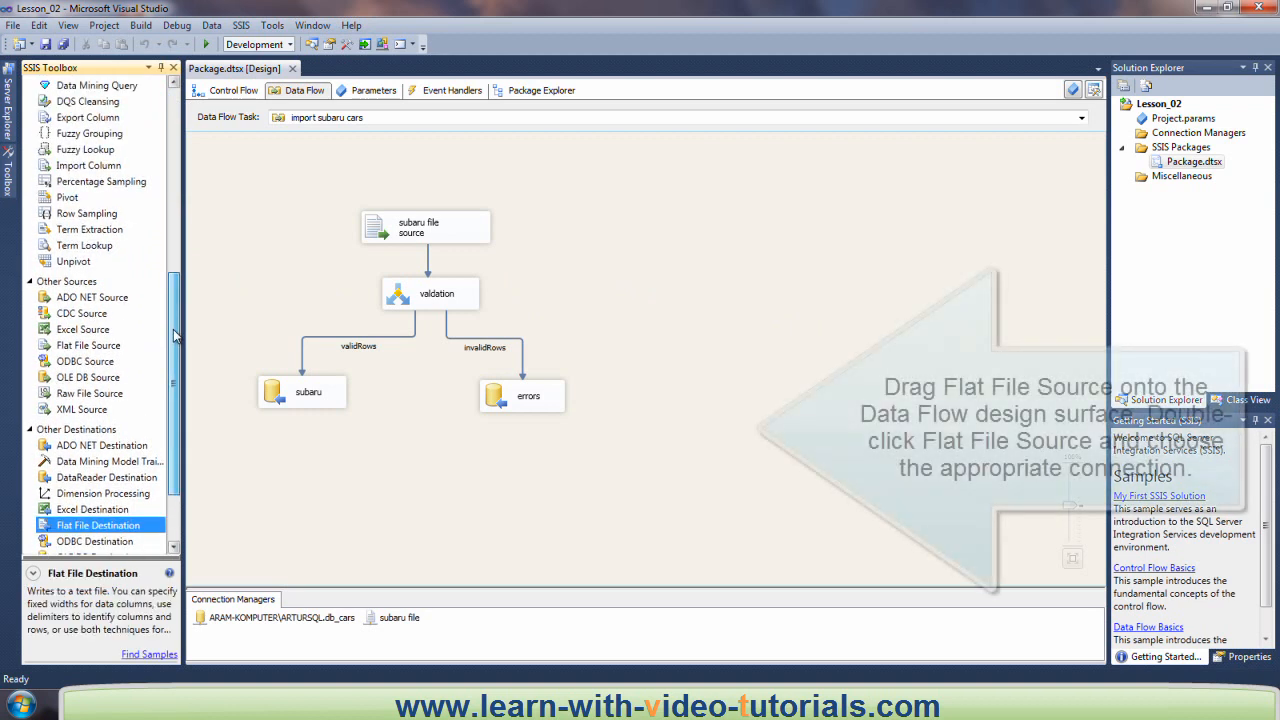
left_click_drag(95, 346, 712, 214)
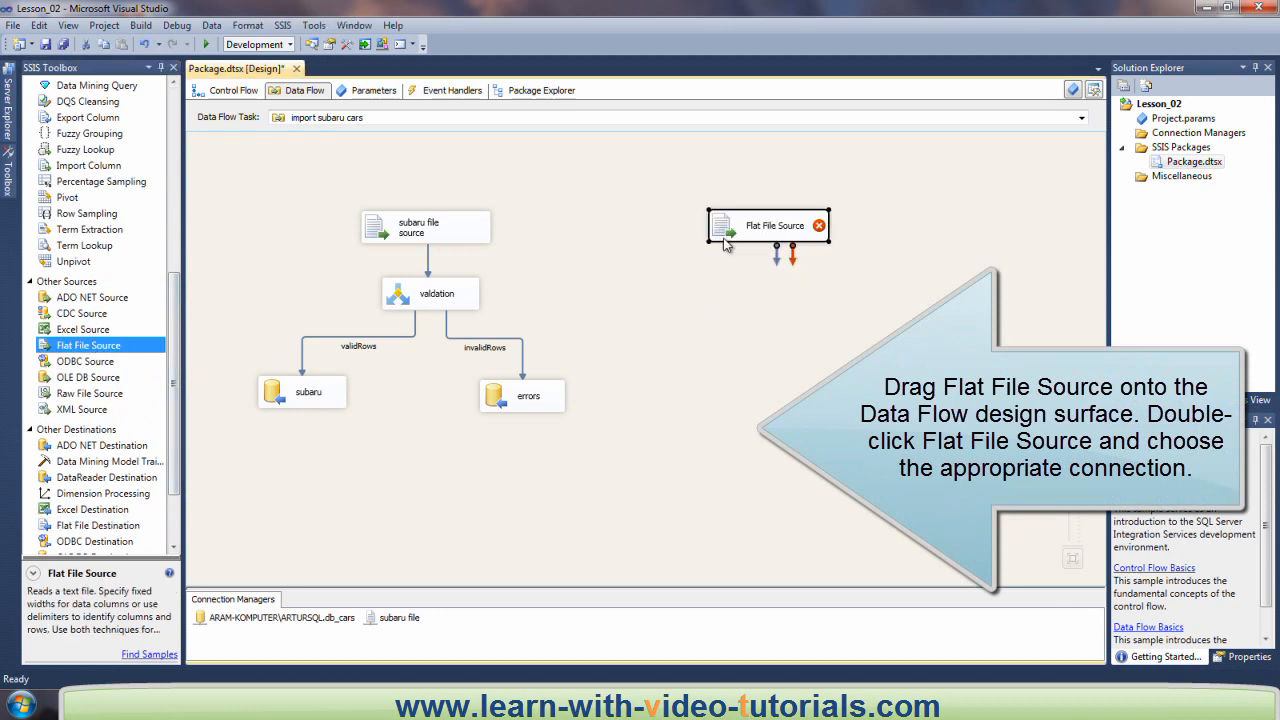
double_click(738, 230)
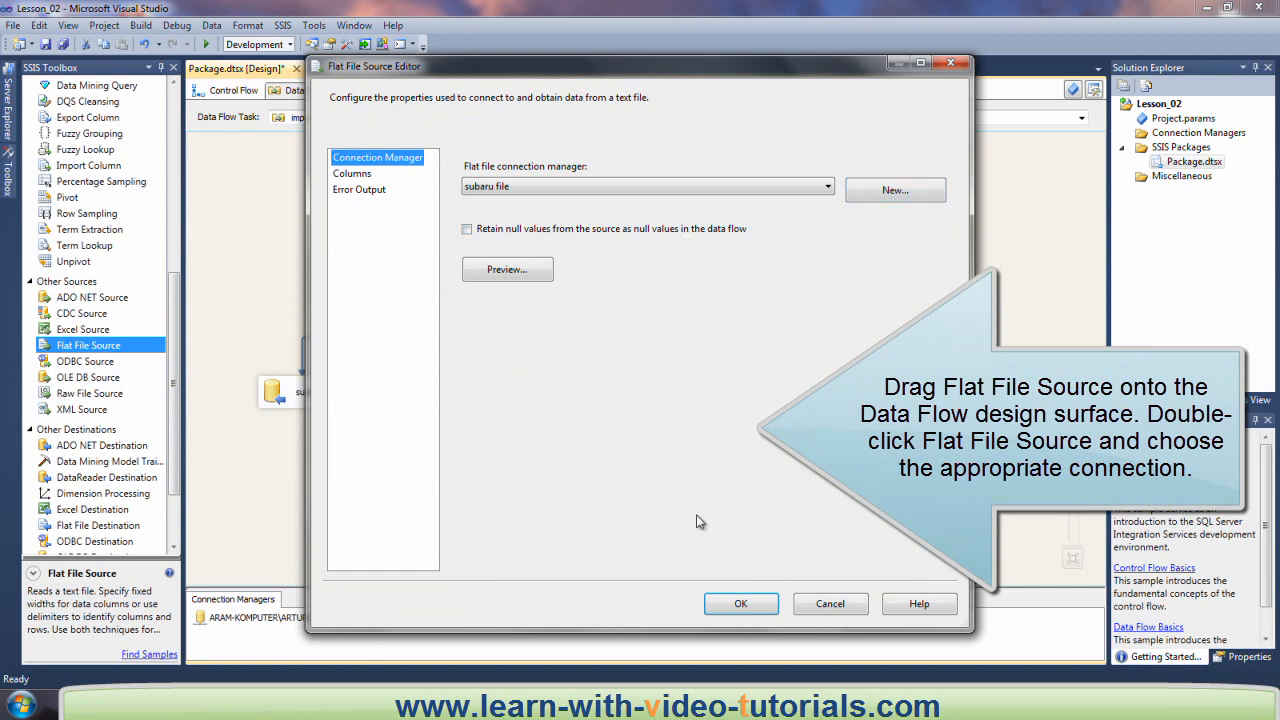
left_click(740, 604)
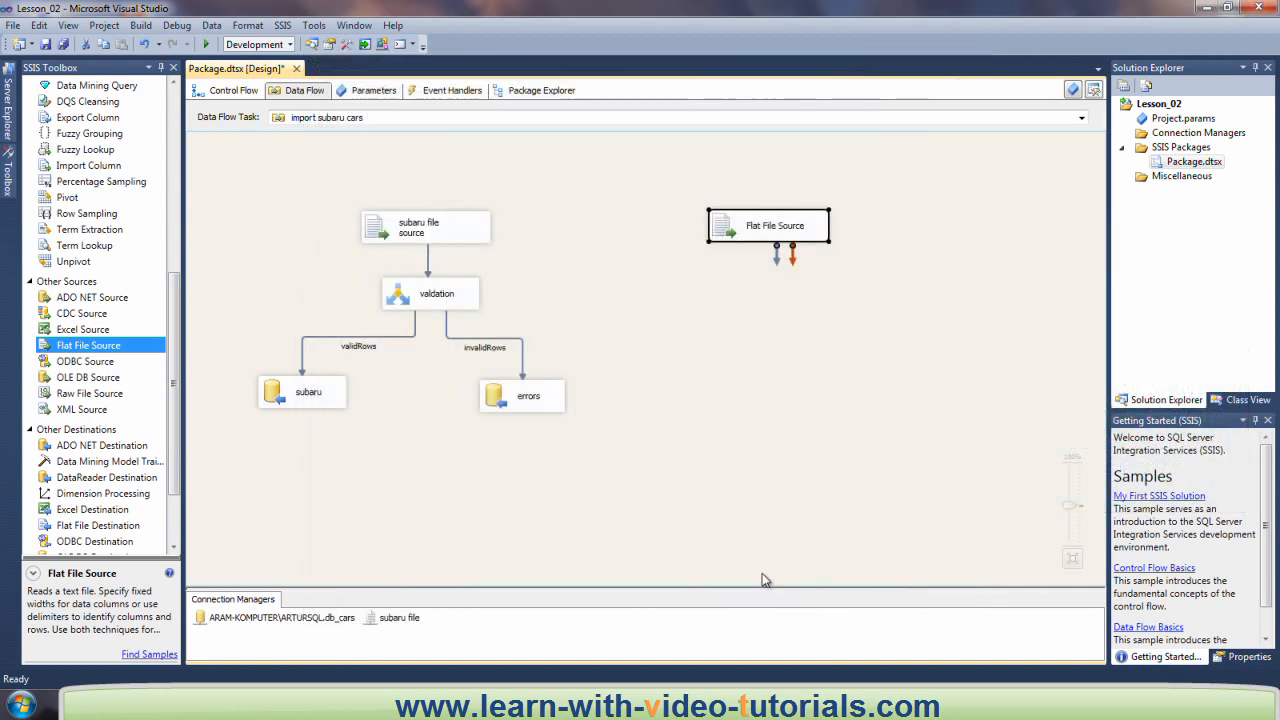
Step: Rename the new Flat File Source as "subaru file source 2"
left_click(781, 233)
type("suba")
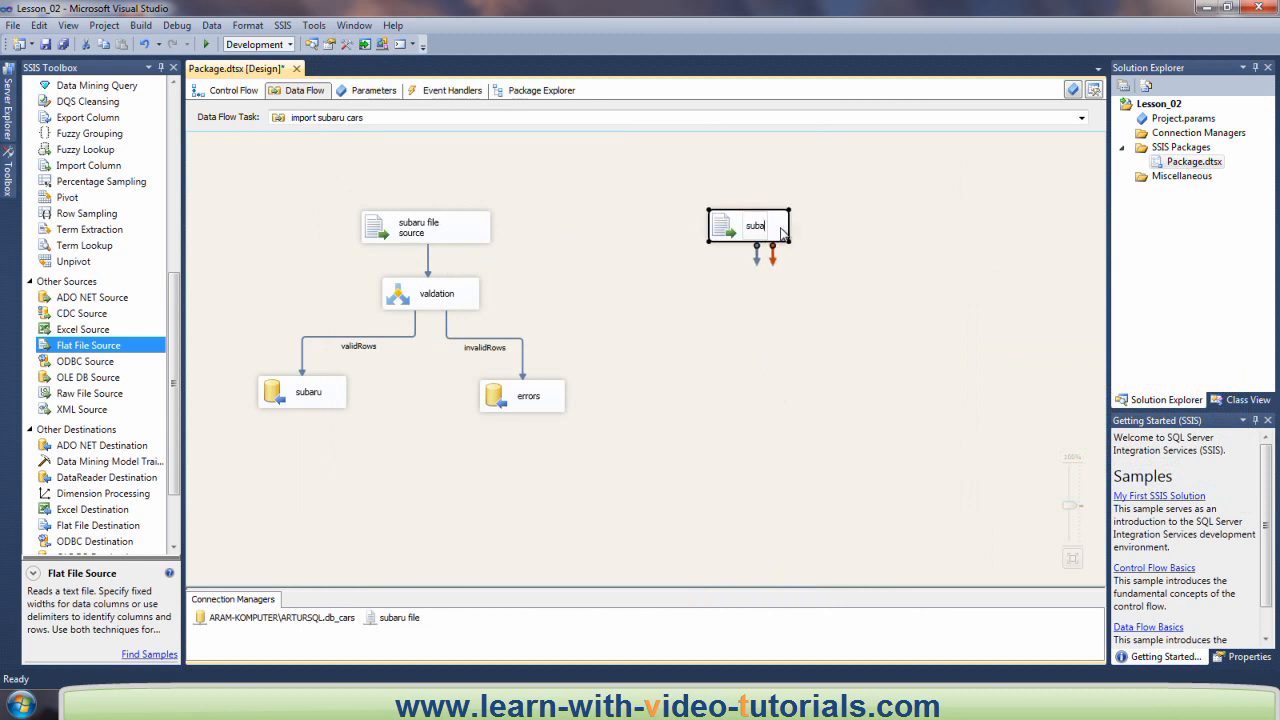
type("ru file 2")
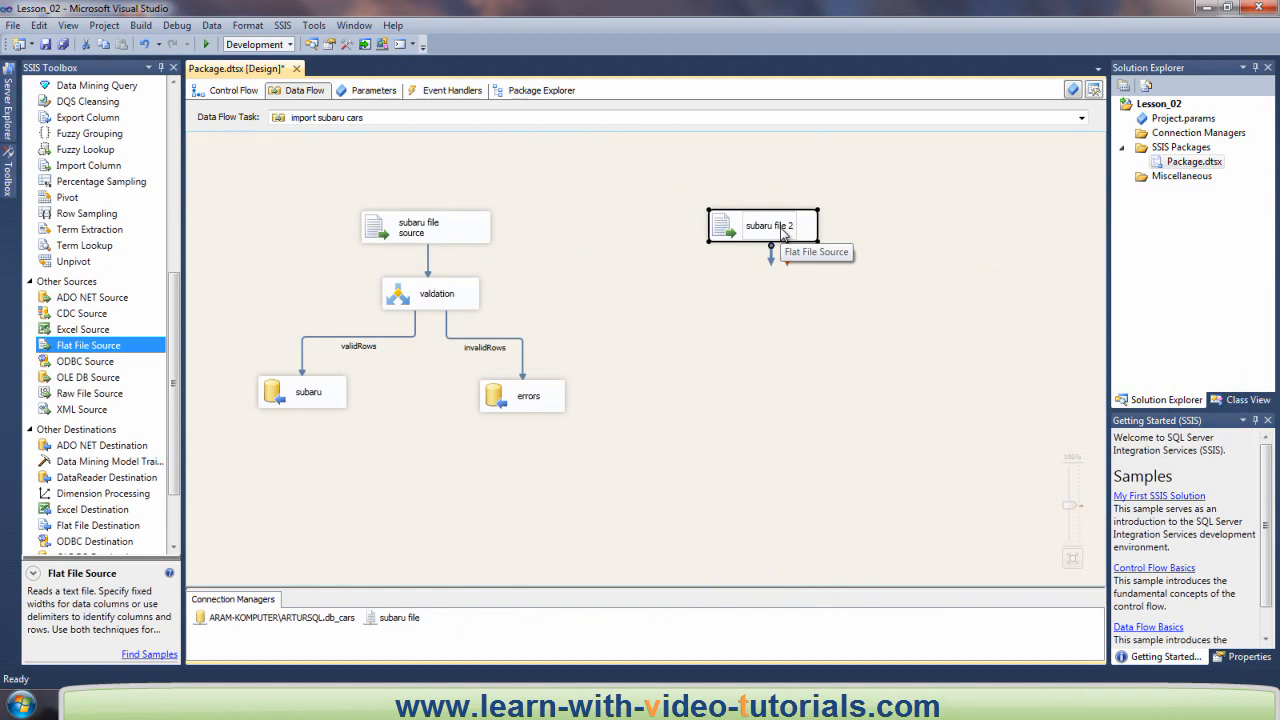
key("BackSpace")
type("urce 2")
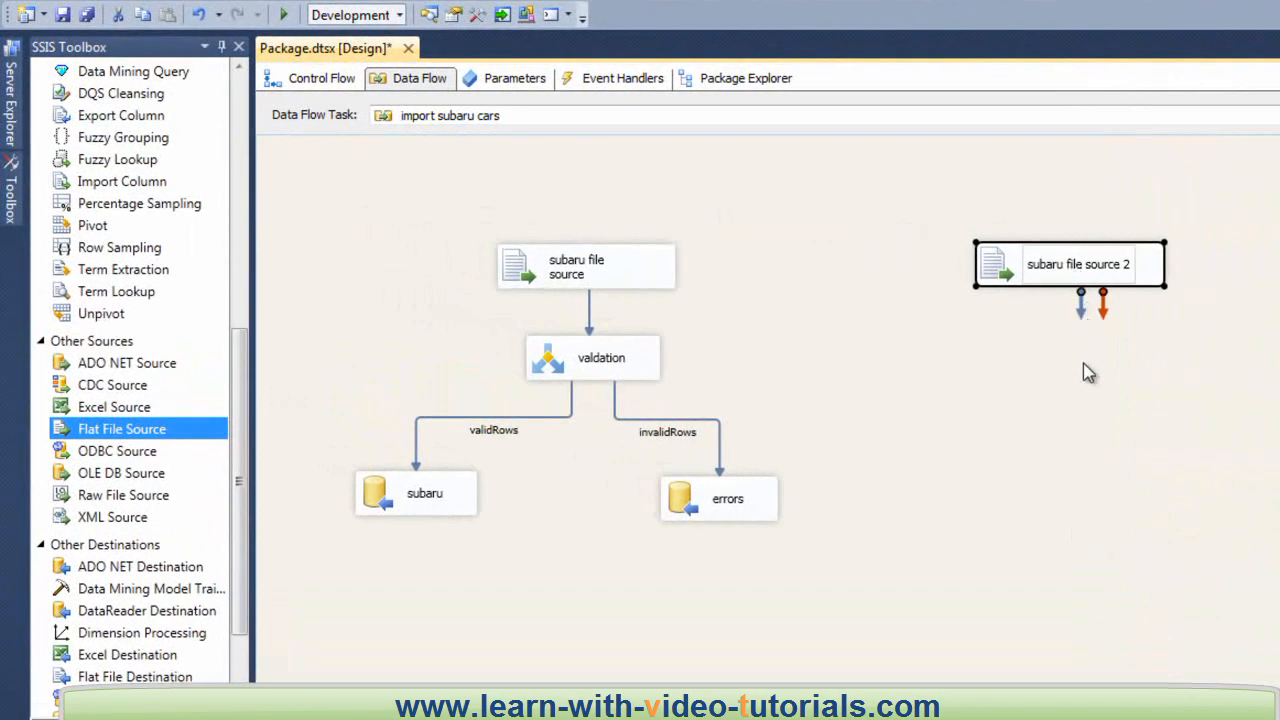
left_click(1094, 401)
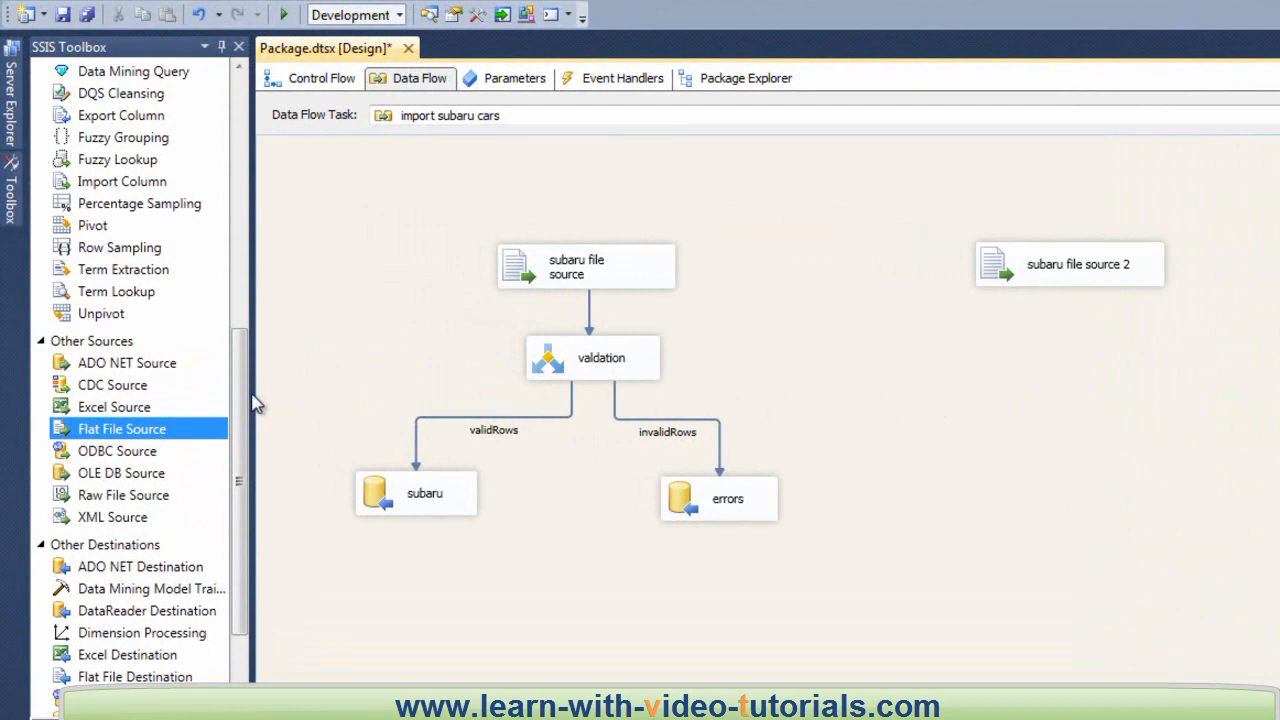
Step: Add a Derived Column transformation below subaru file source 2 and connect the source's data output to it
scroll(220, 278, "up", 4)
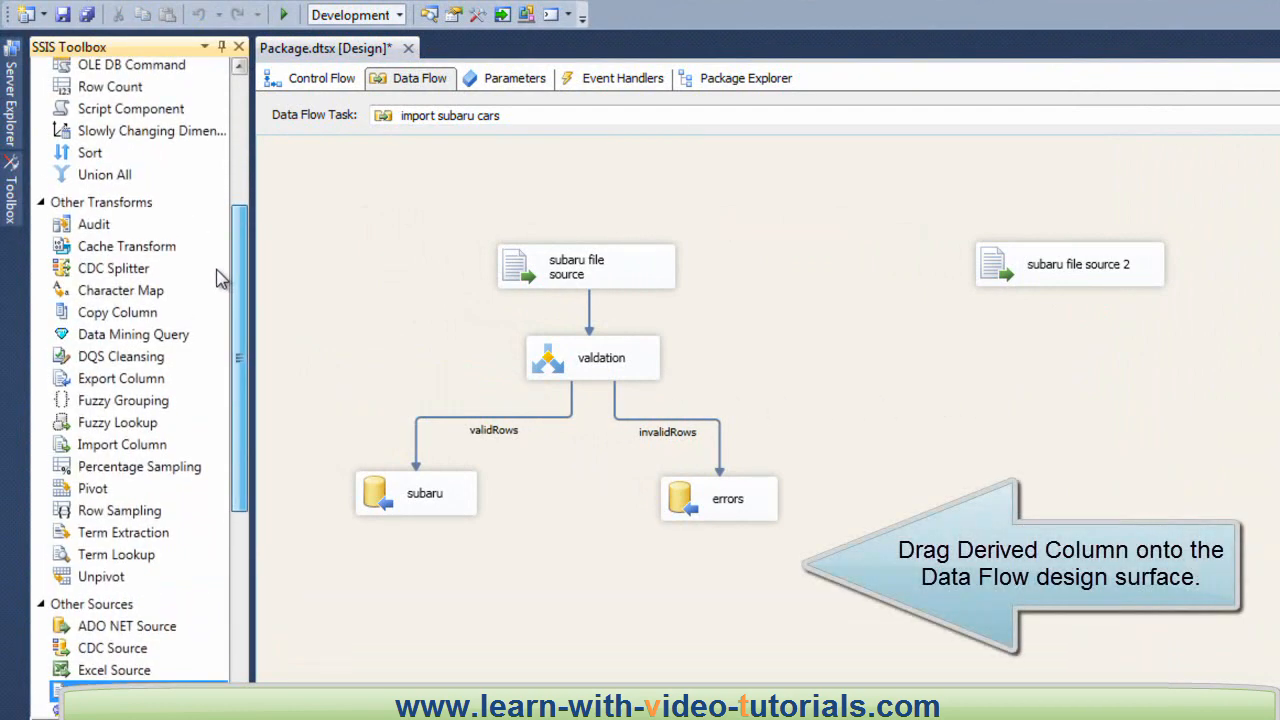
scroll(218, 240, "up", 4)
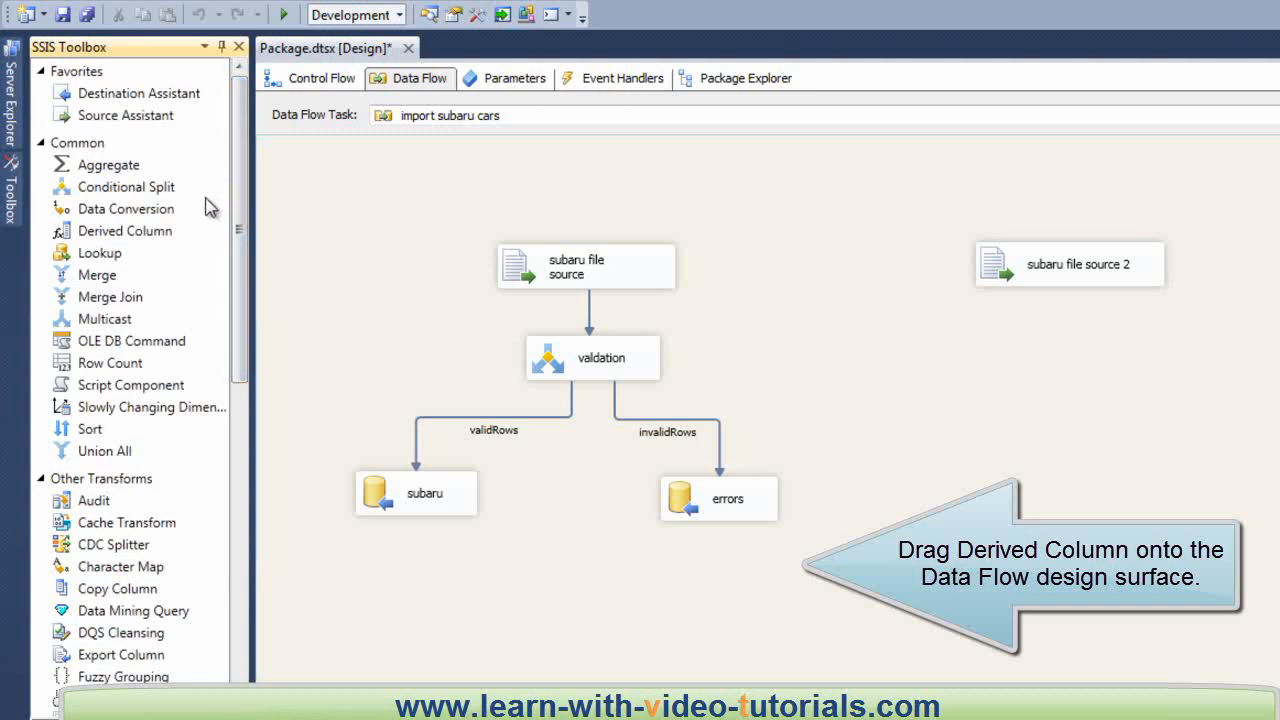
left_click_drag(125, 231, 1001, 364)
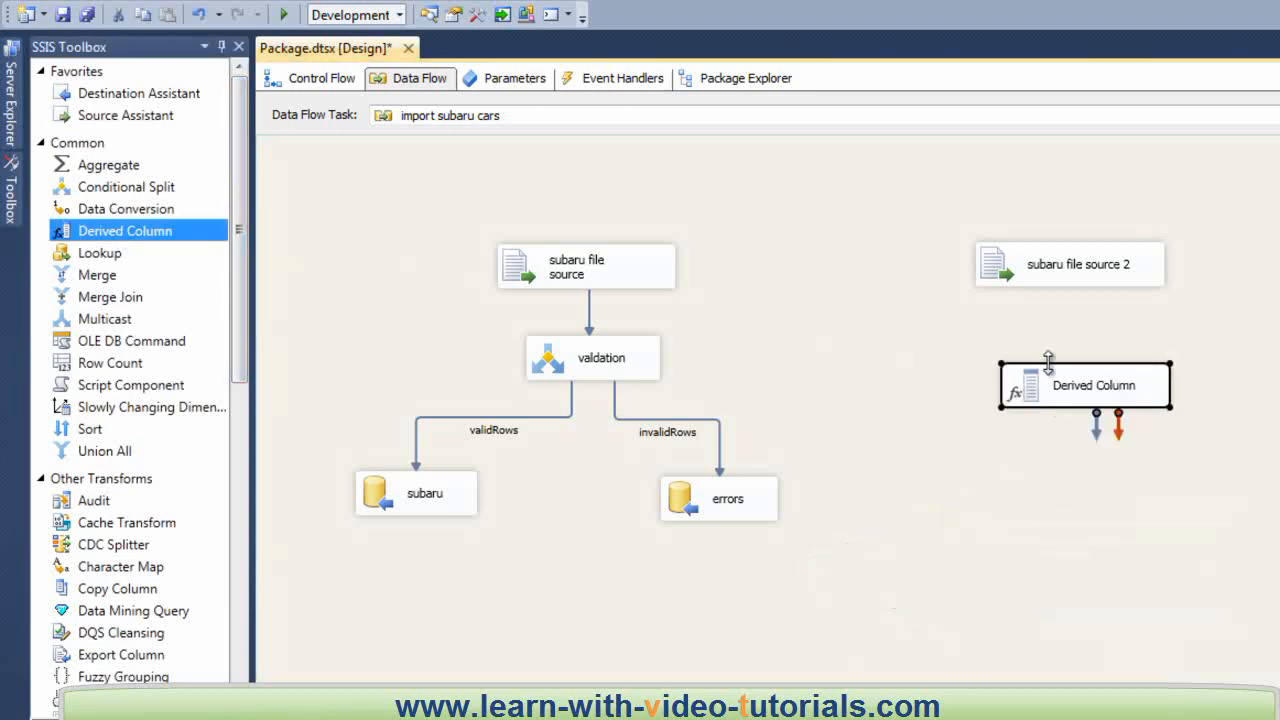
left_click(1060, 282)
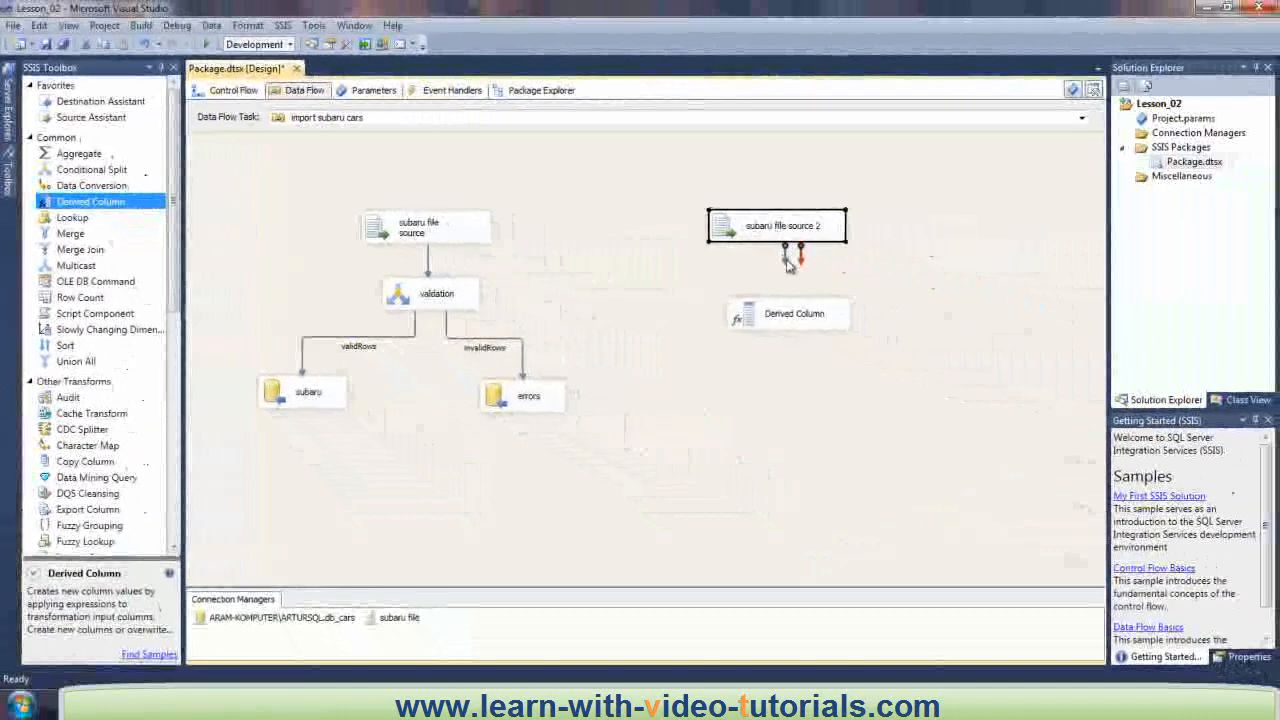
left_click_drag(788, 262, 782, 318)
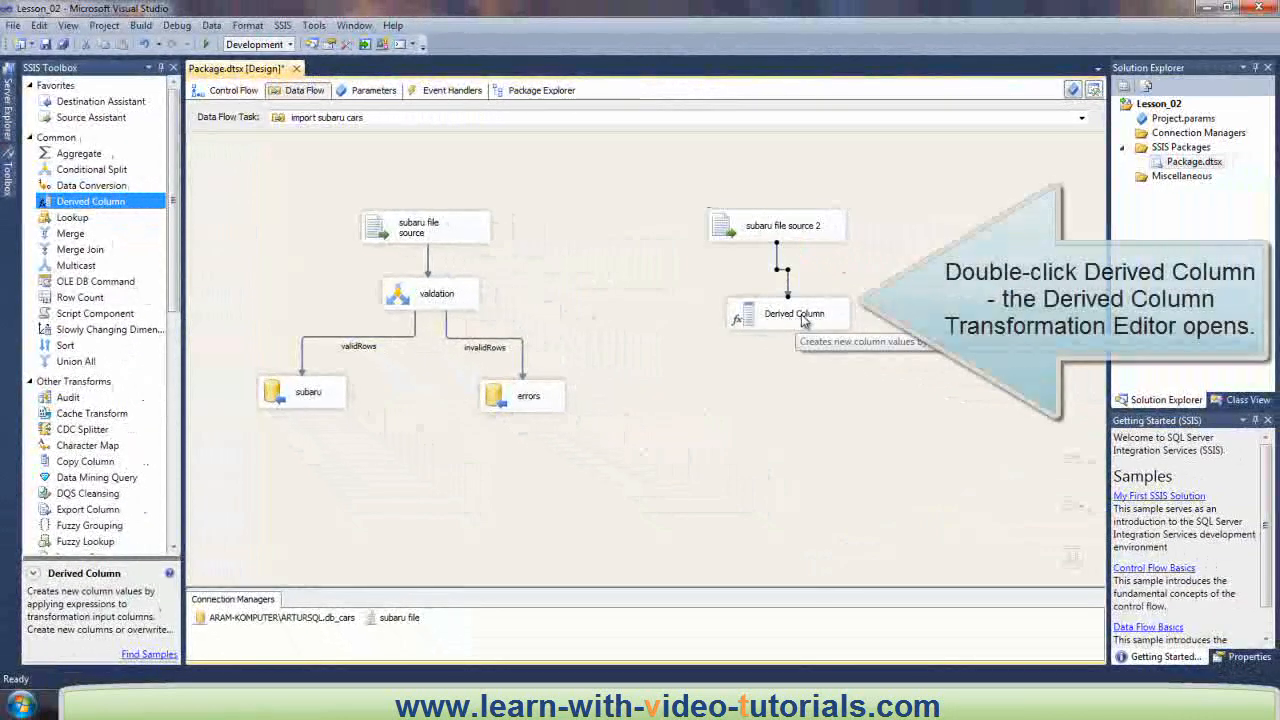
Step: Create a new derived column in the Derived Column transformation with the expression [Car] + [Model]
double_click(803, 318)
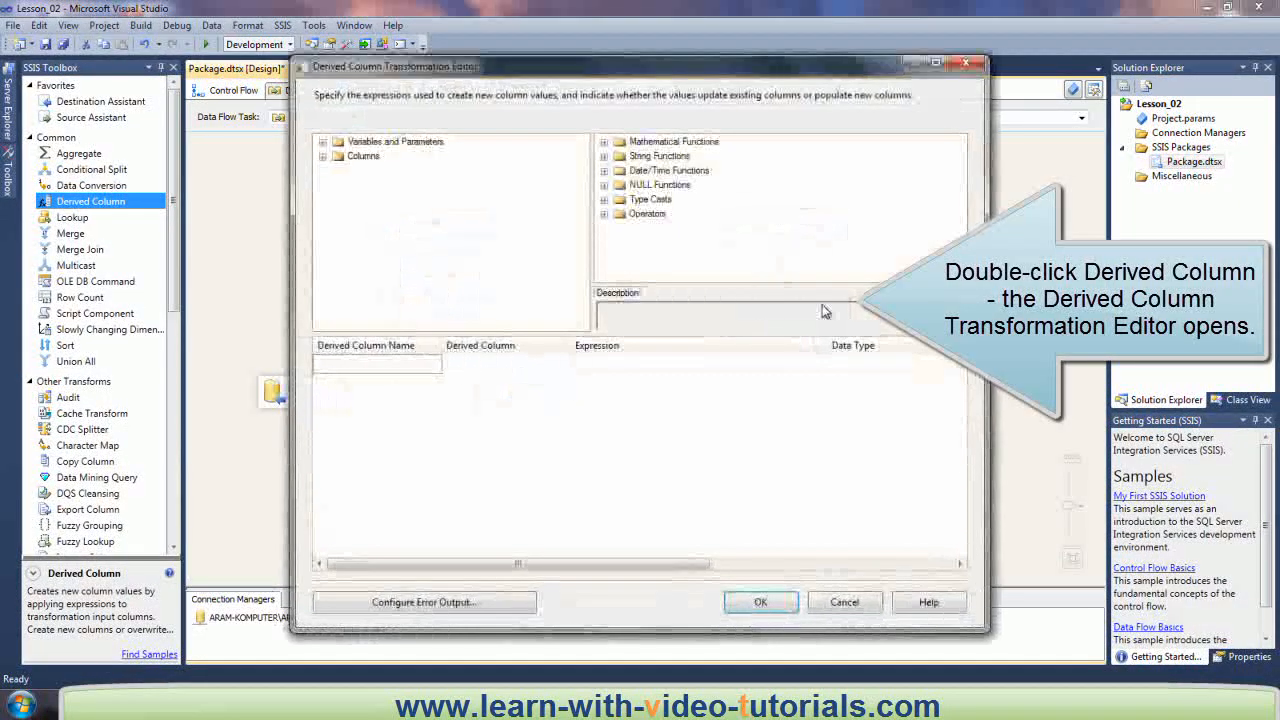
left_click(322, 156)
left_click_drag(370, 184, 620, 374)
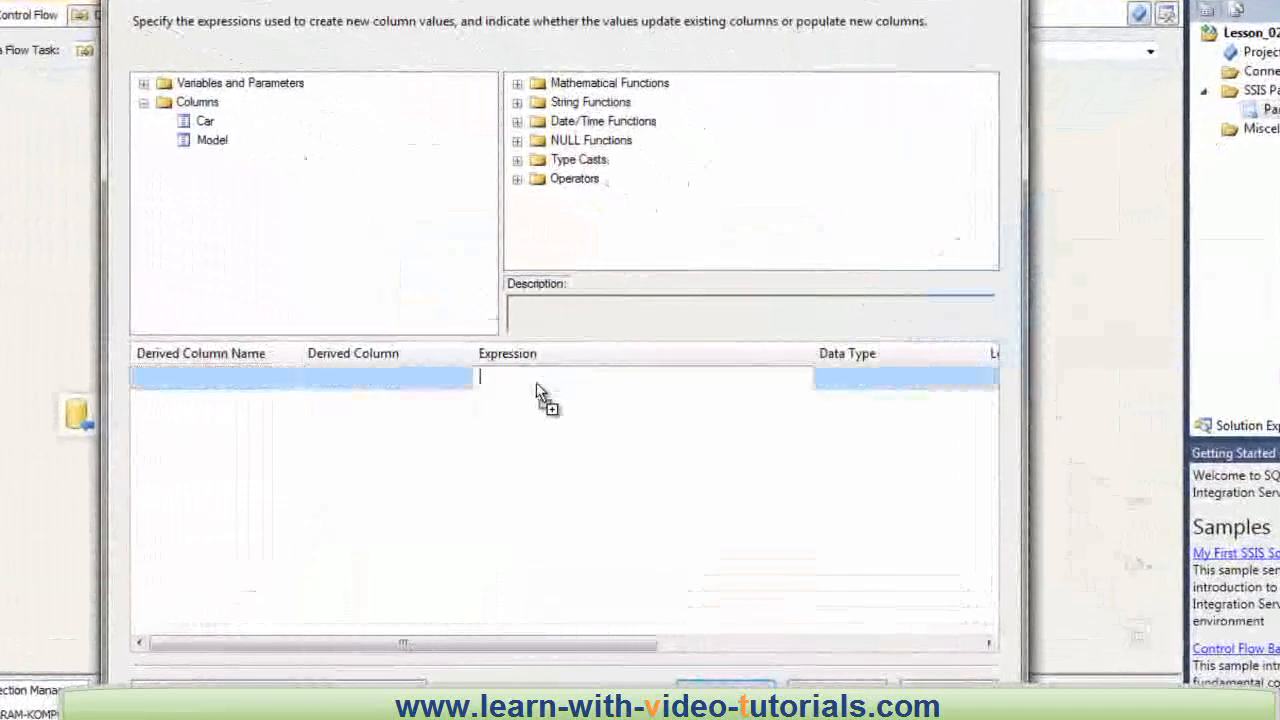
mouse_move(537, 391)
left_mouse_down()
mouse_move(523, 386)
mouse_move(540, 378)
left_mouse_up()
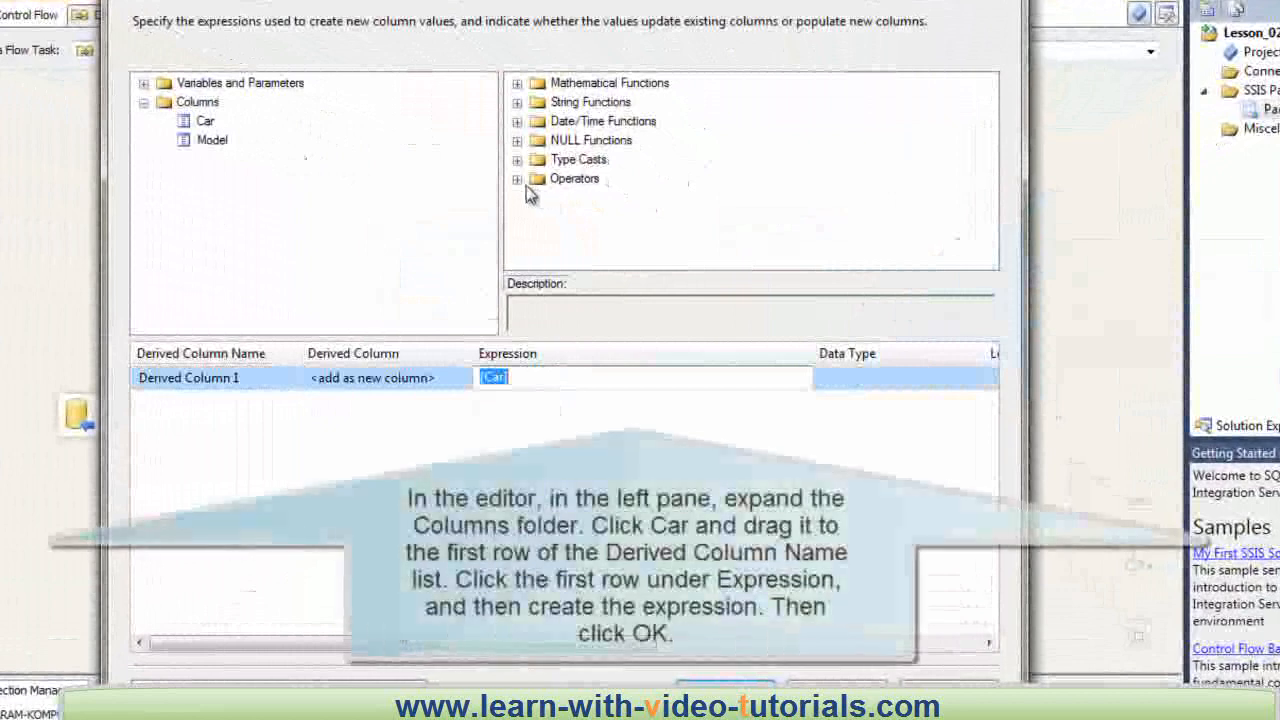
left_click(517, 178)
left_click_drag(588, 102, 586, 374)
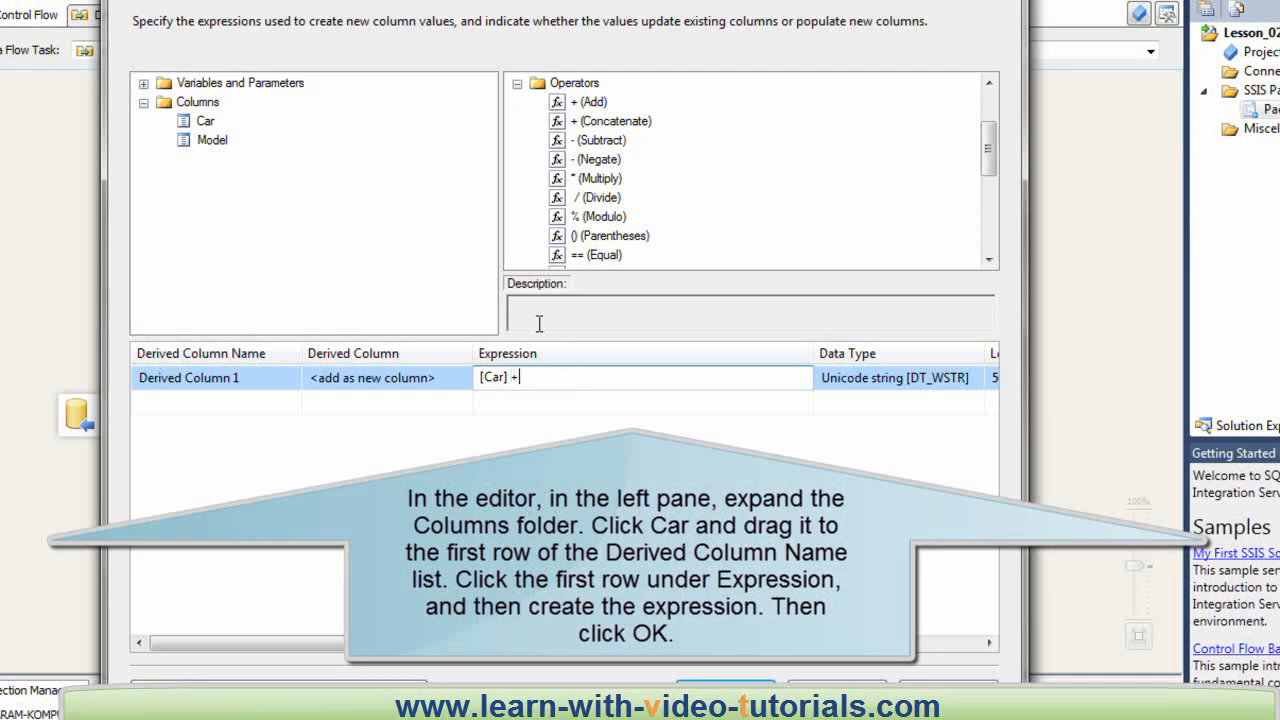
left_click_drag(203, 142, 582, 380)
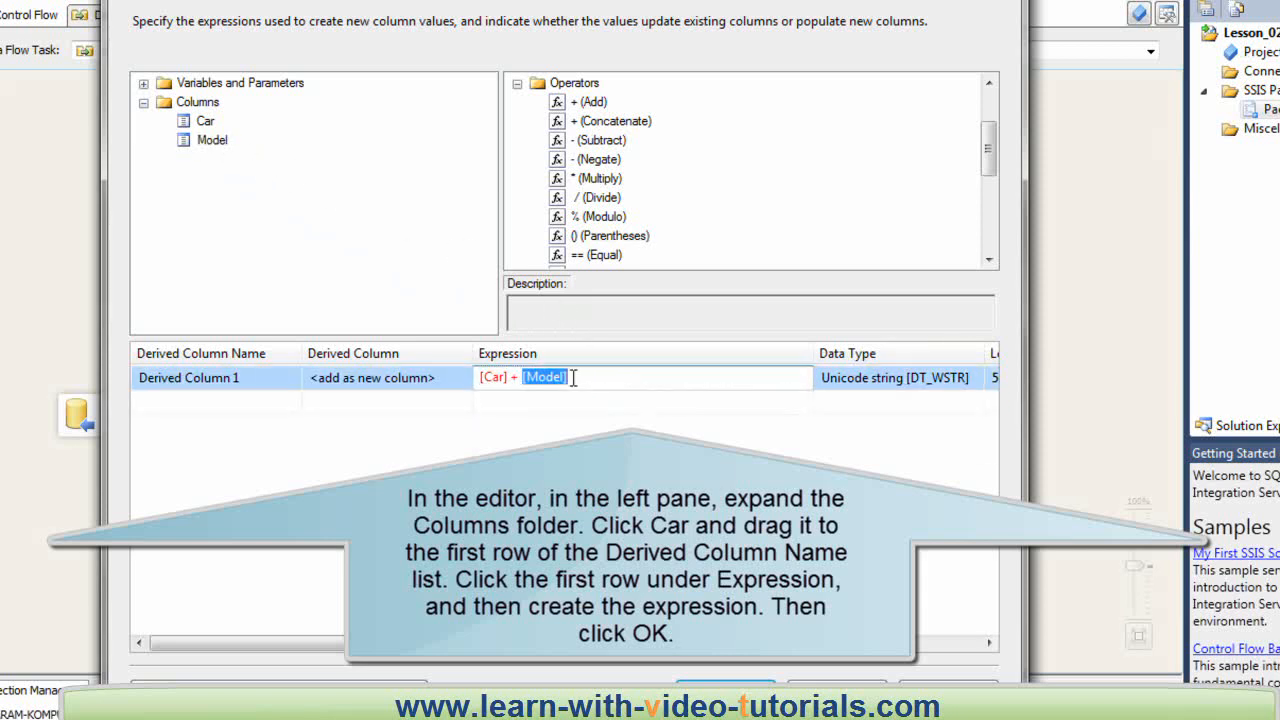
Step: Name the derived column Car_and_model and accept the transformation's settings
left_click(247, 388)
left_click_drag(251, 376, 110, 378)
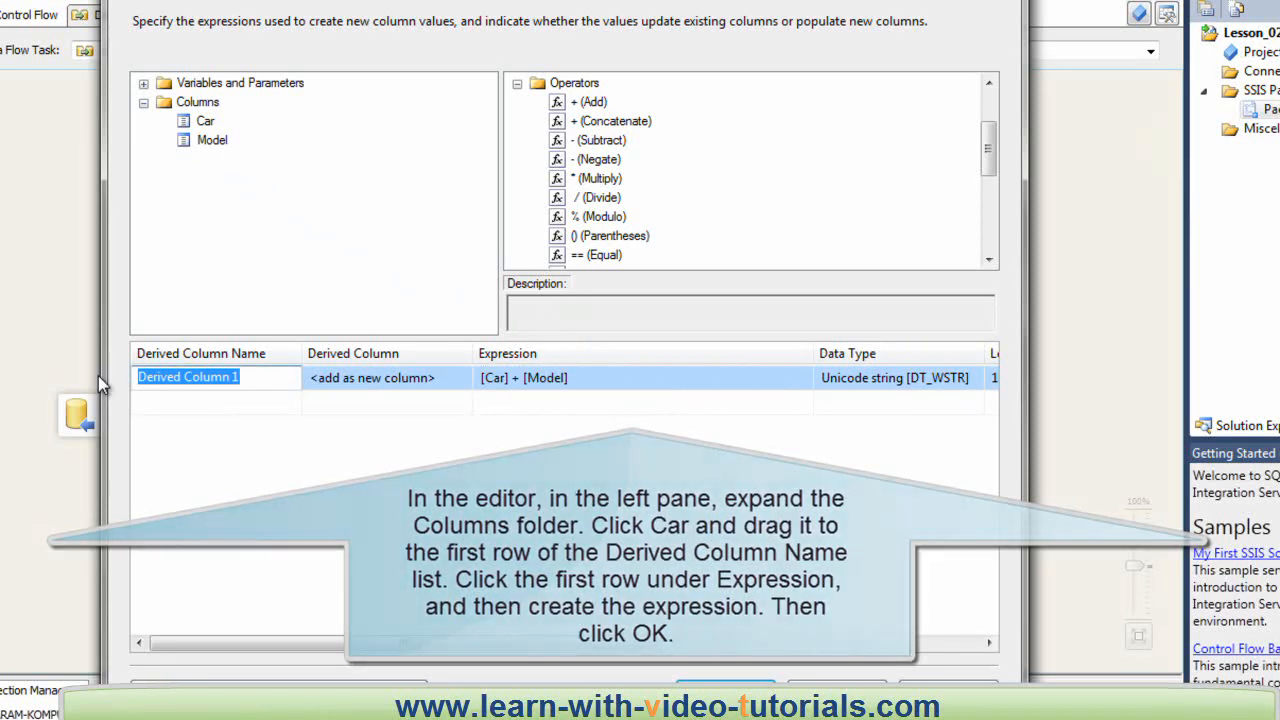
type("Car_an")
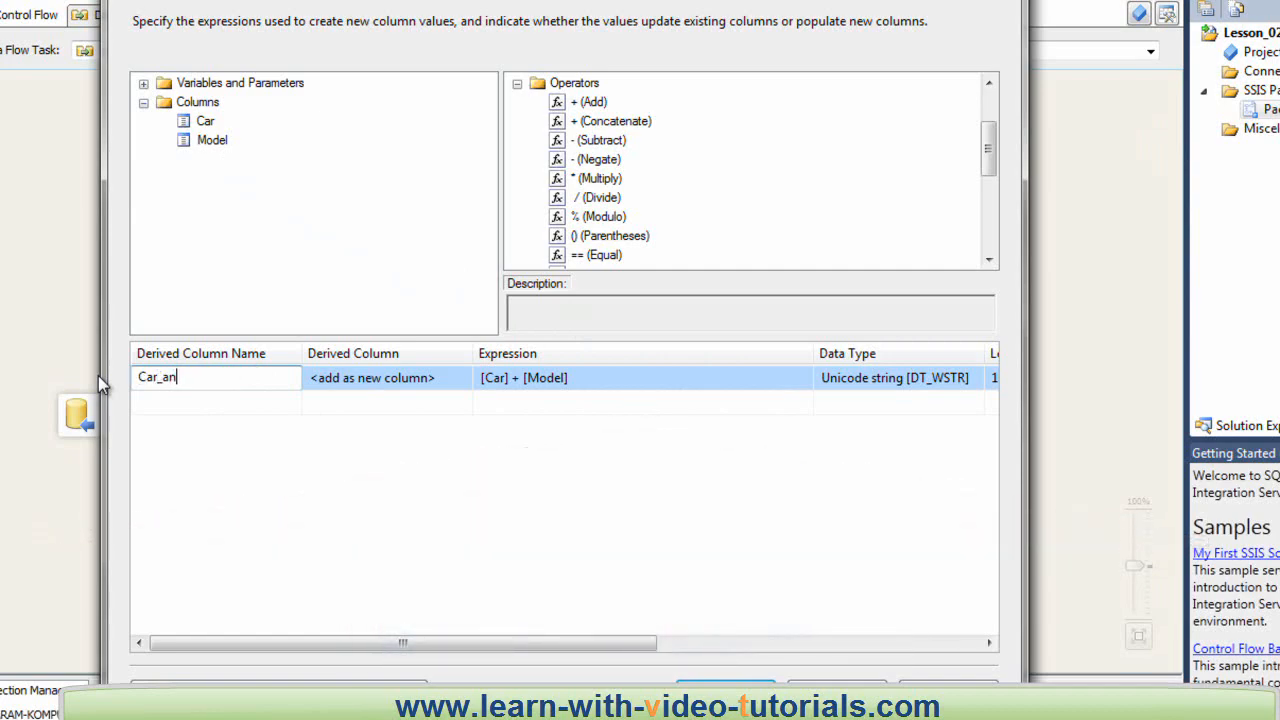
type("d_model")
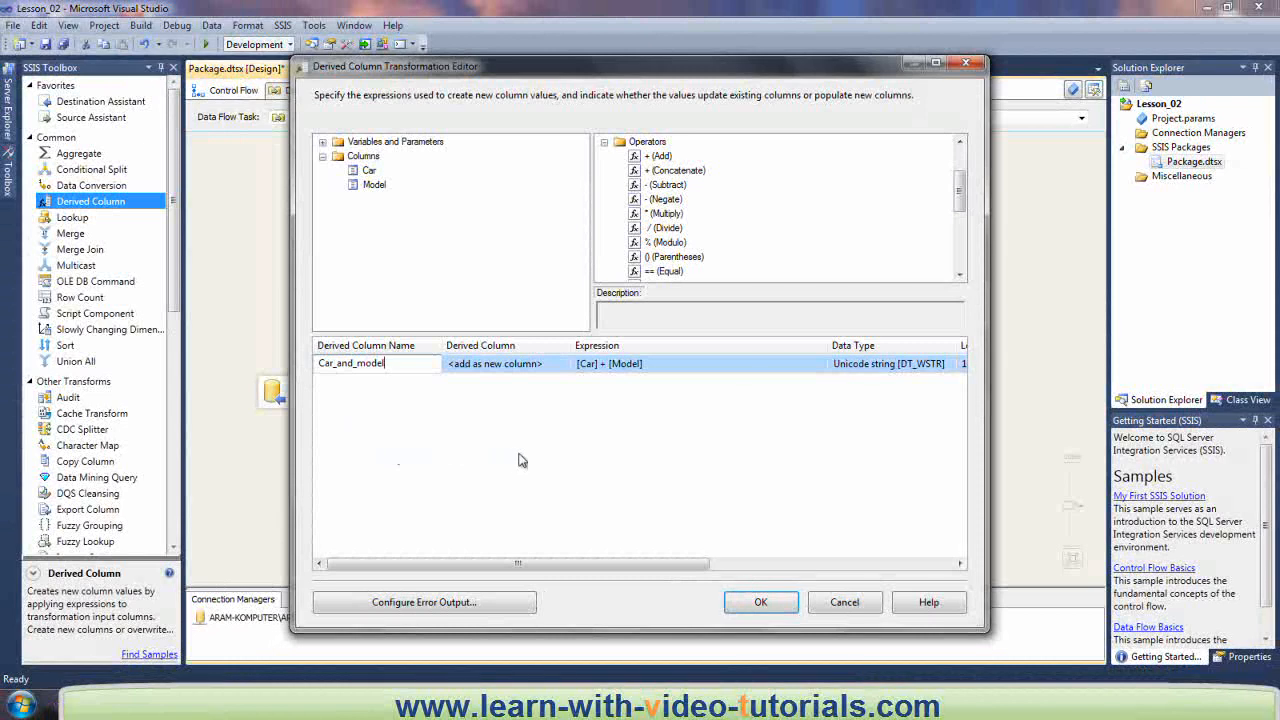
left_click(610, 460)
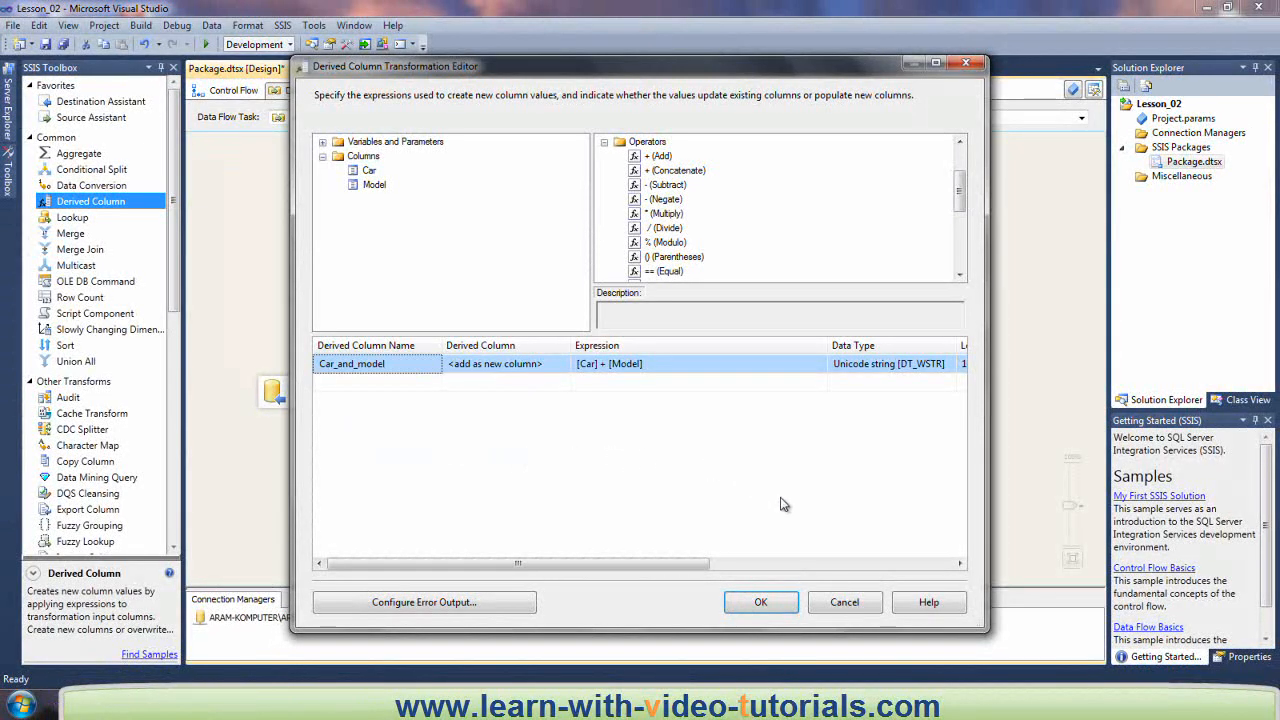
left_click(761, 602)
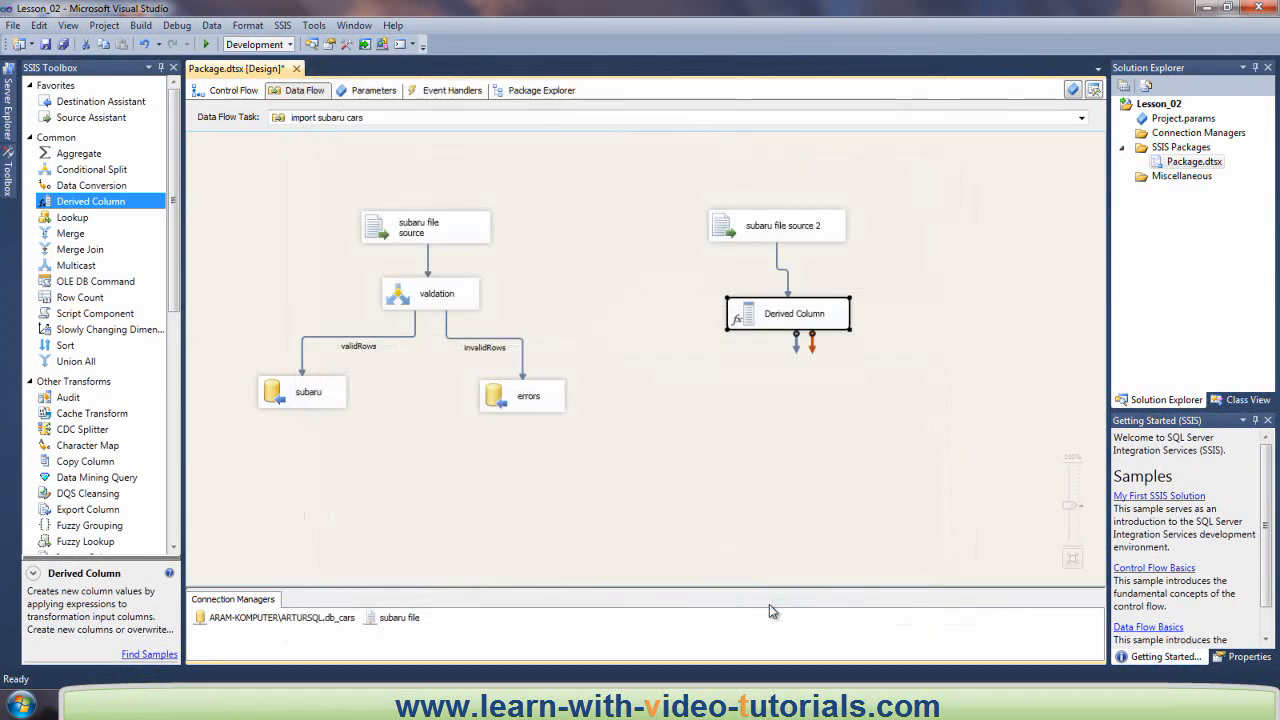
Step: Rename the Derived Column transformation on the design surface as "car_and_model"
left_click(791, 328)
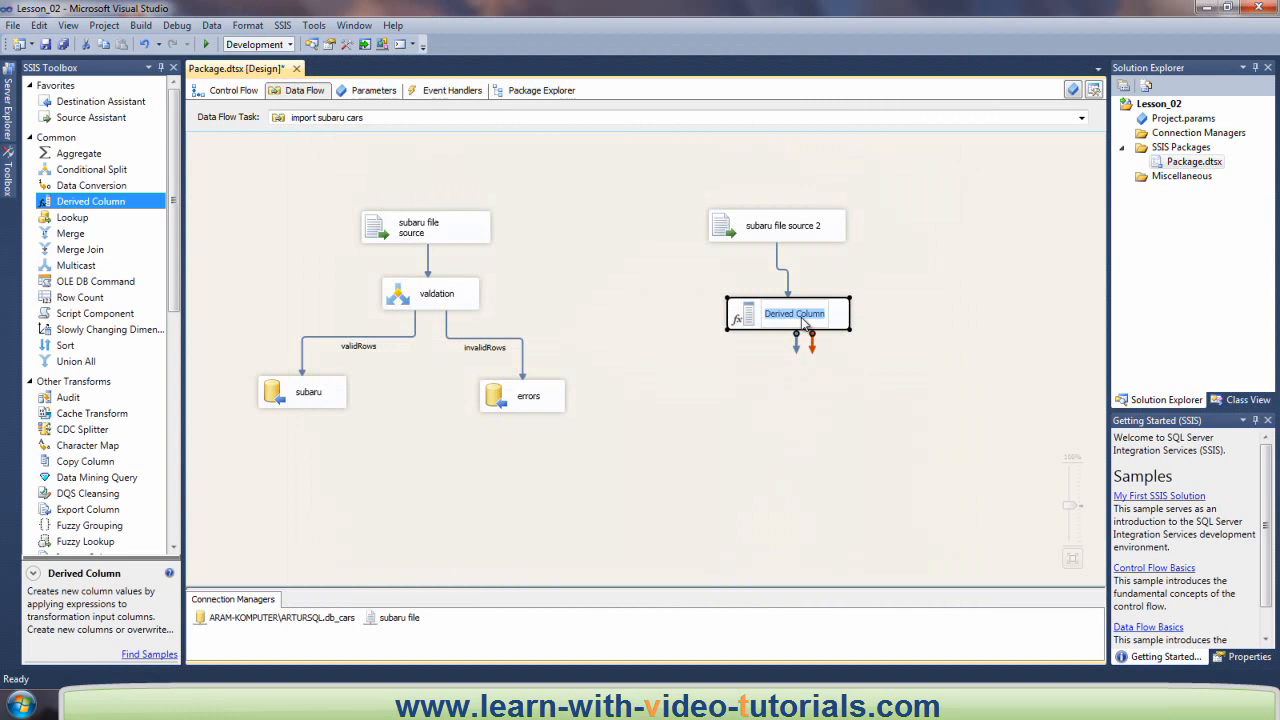
type("car_an")
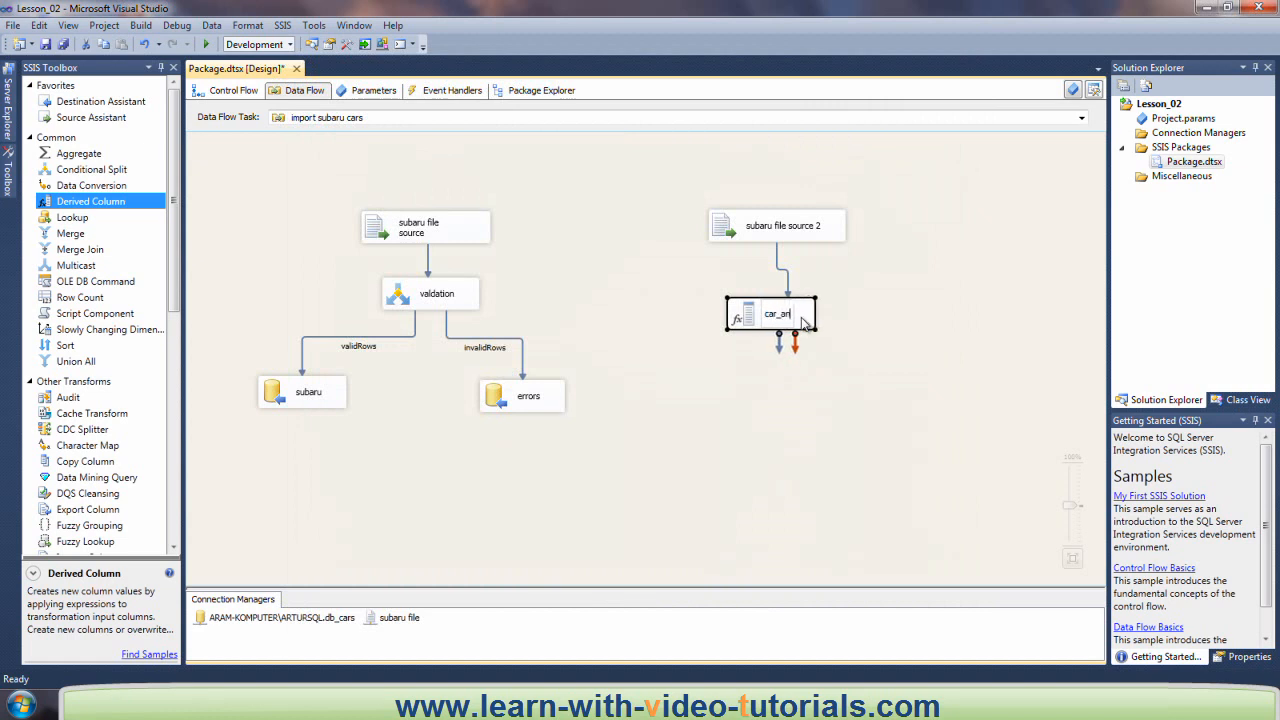
type("d_model")
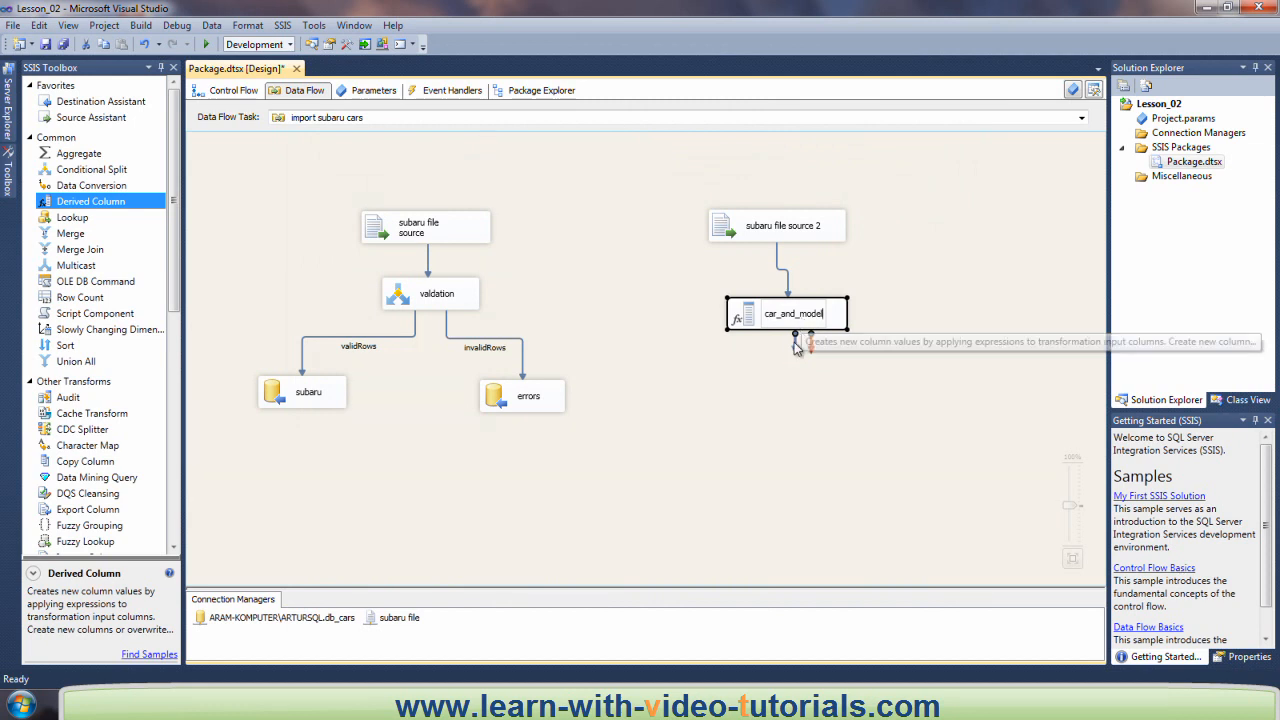
left_click(770, 378)
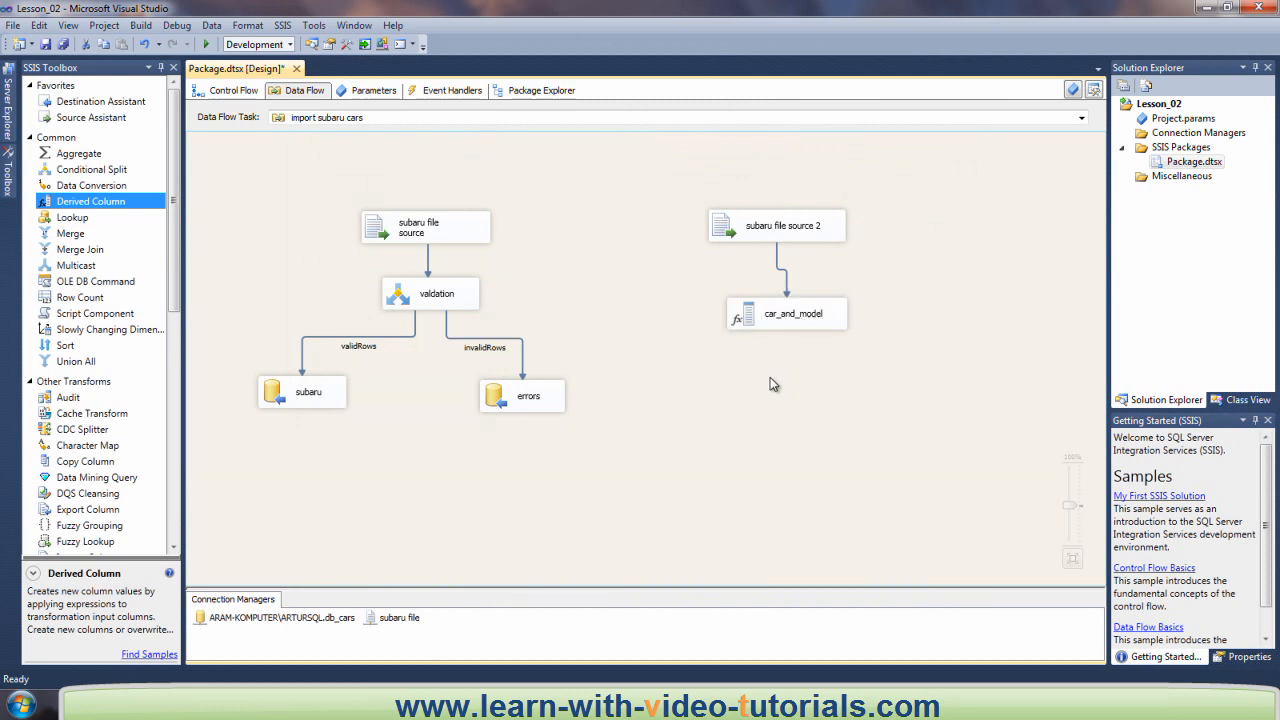
Step: Add an OLE DB Destination named "car and model table" below car_and_model and connect the transformation's data output to it
left_click_drag(176, 292, 175, 518)
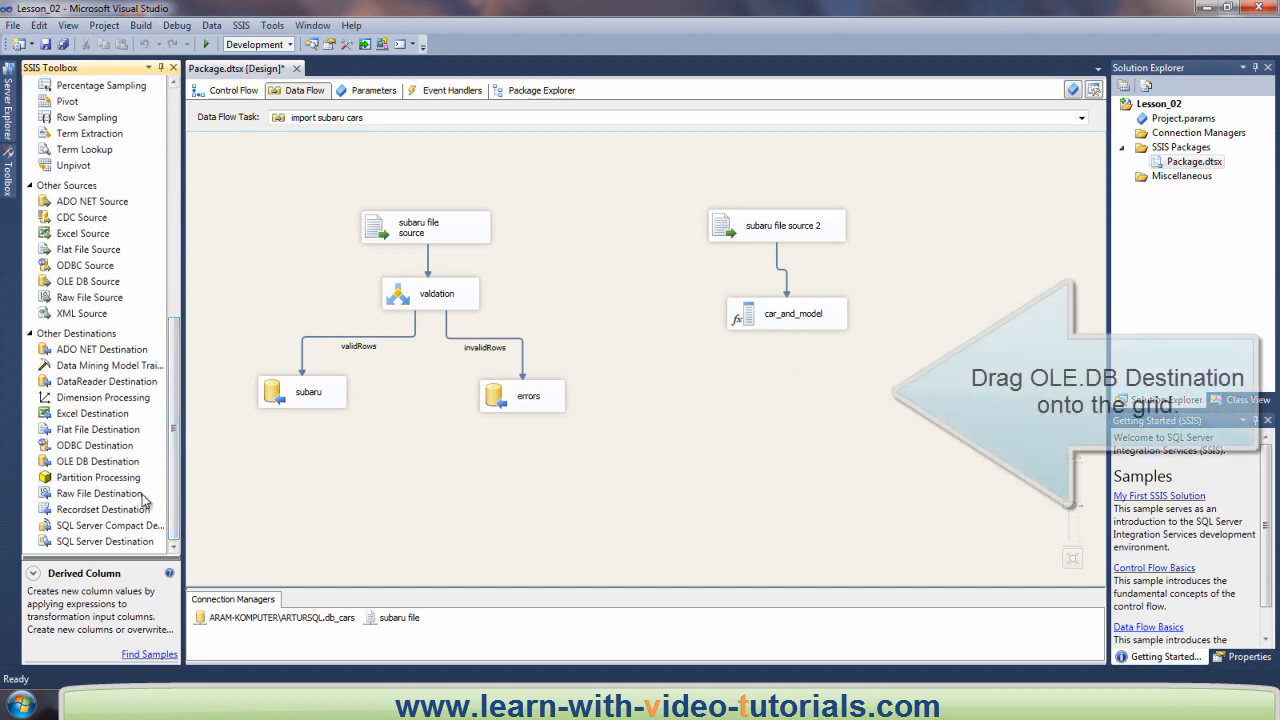
left_click_drag(100, 468, 780, 408)
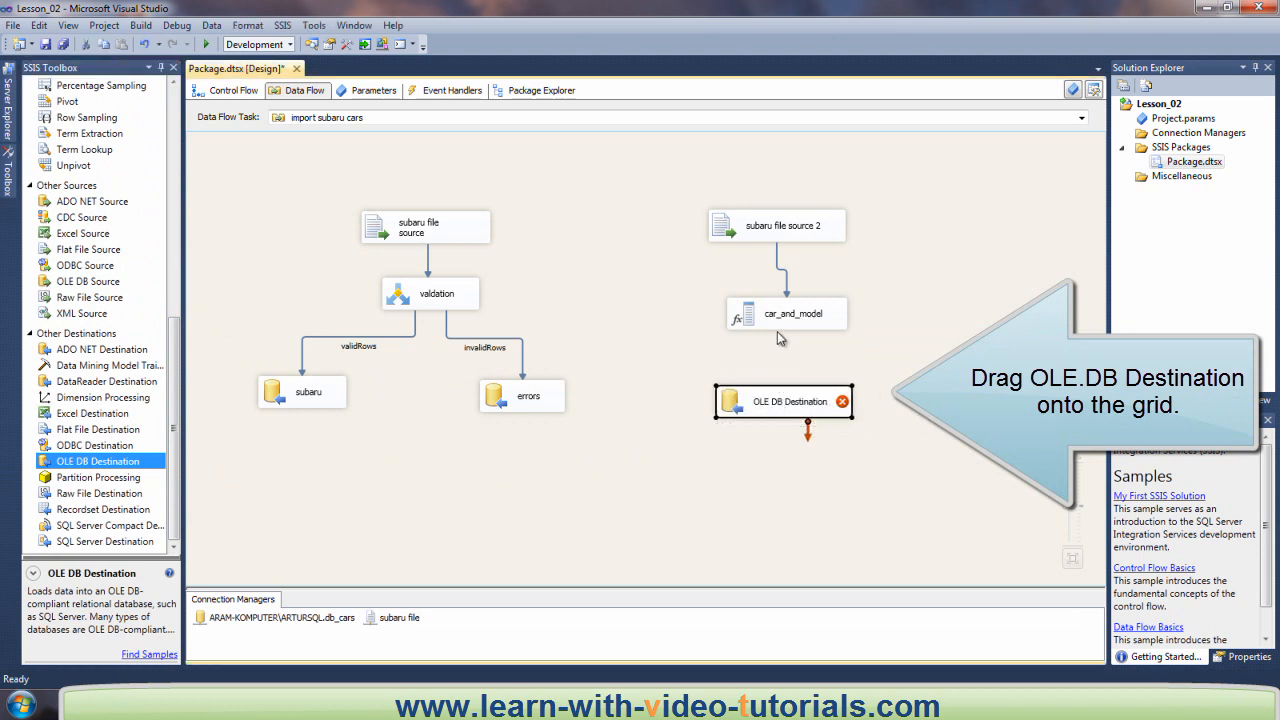
left_click(780, 403)
type("ca")
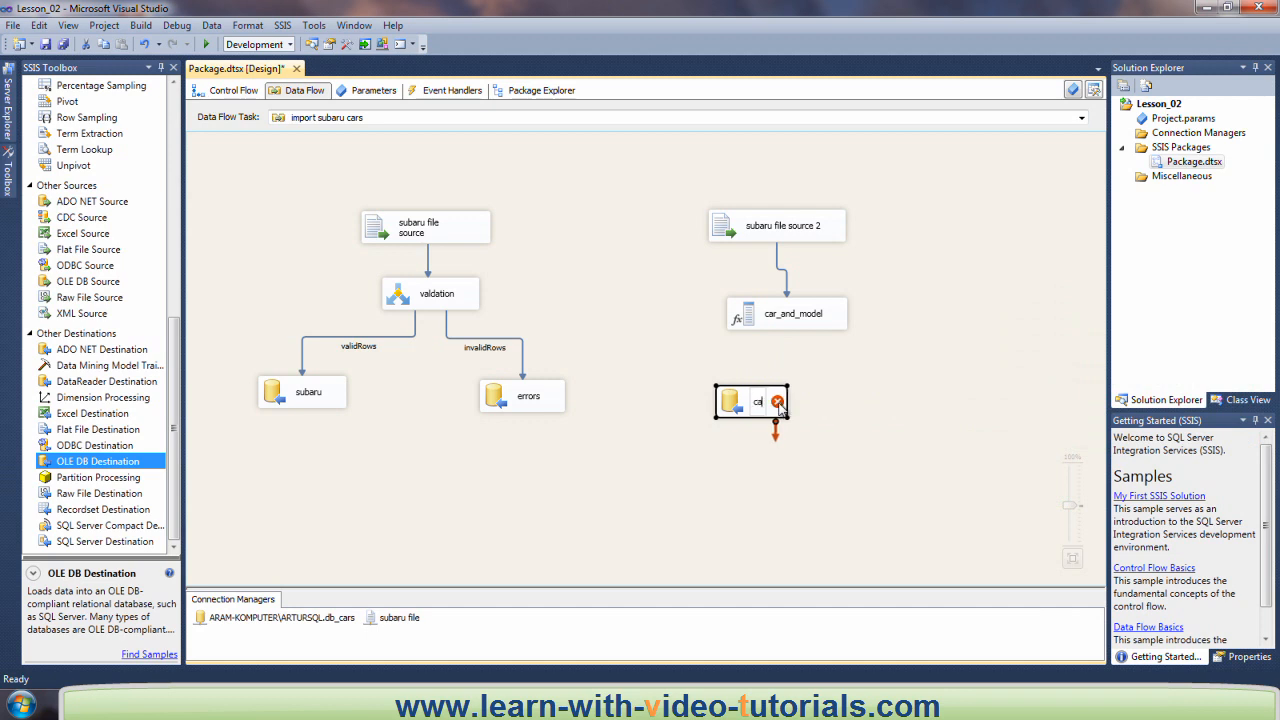
type("r_and_mode")
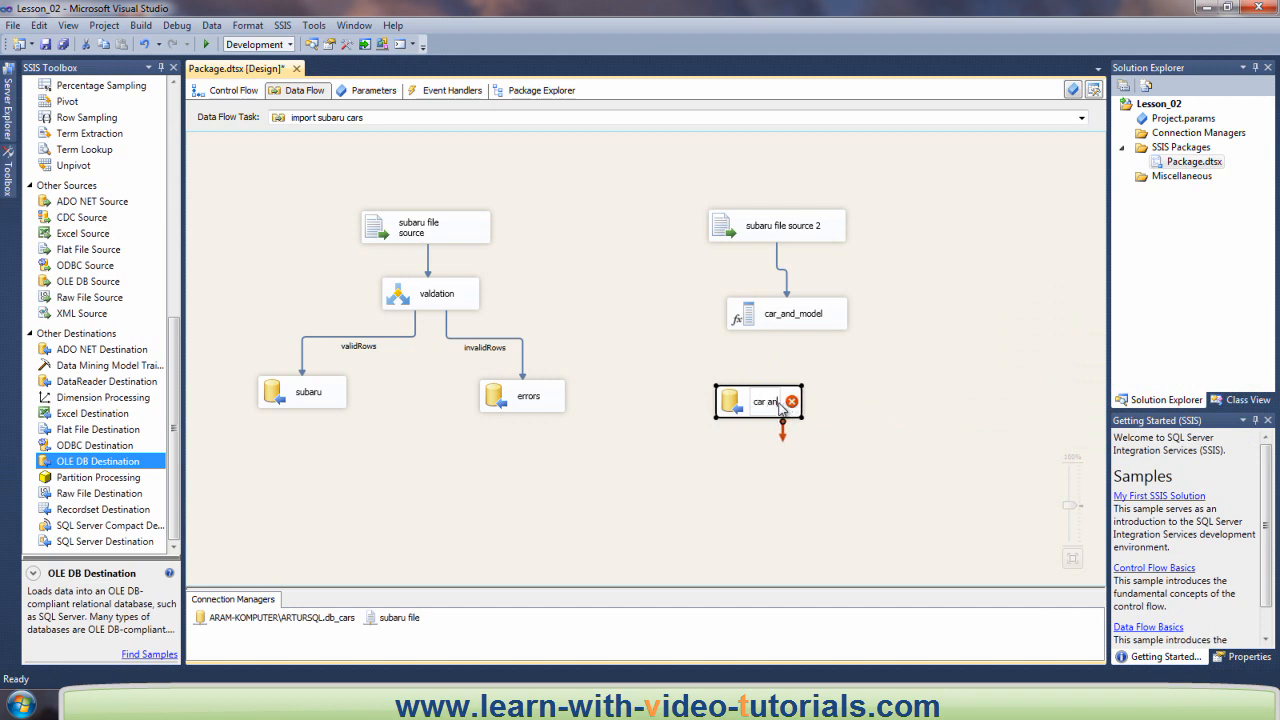
type("l table")
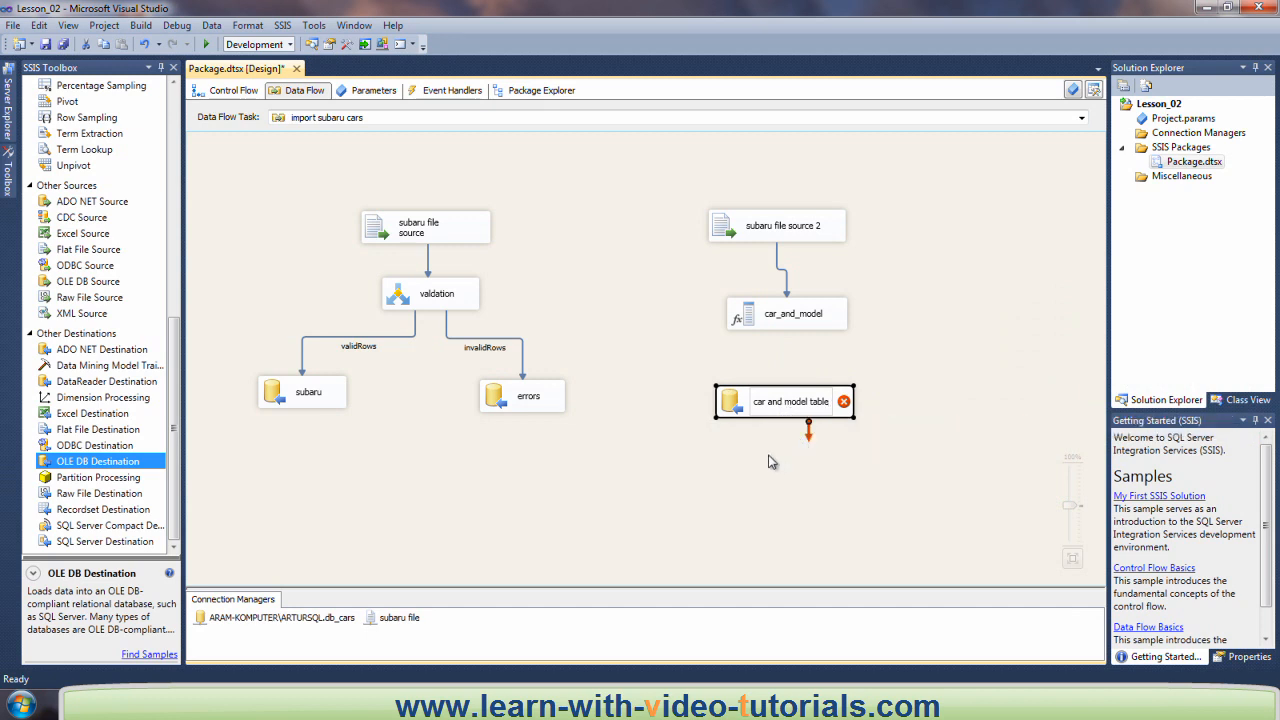
left_click(776, 432)
left_click(791, 328)
left_click_drag(795, 343, 796, 408)
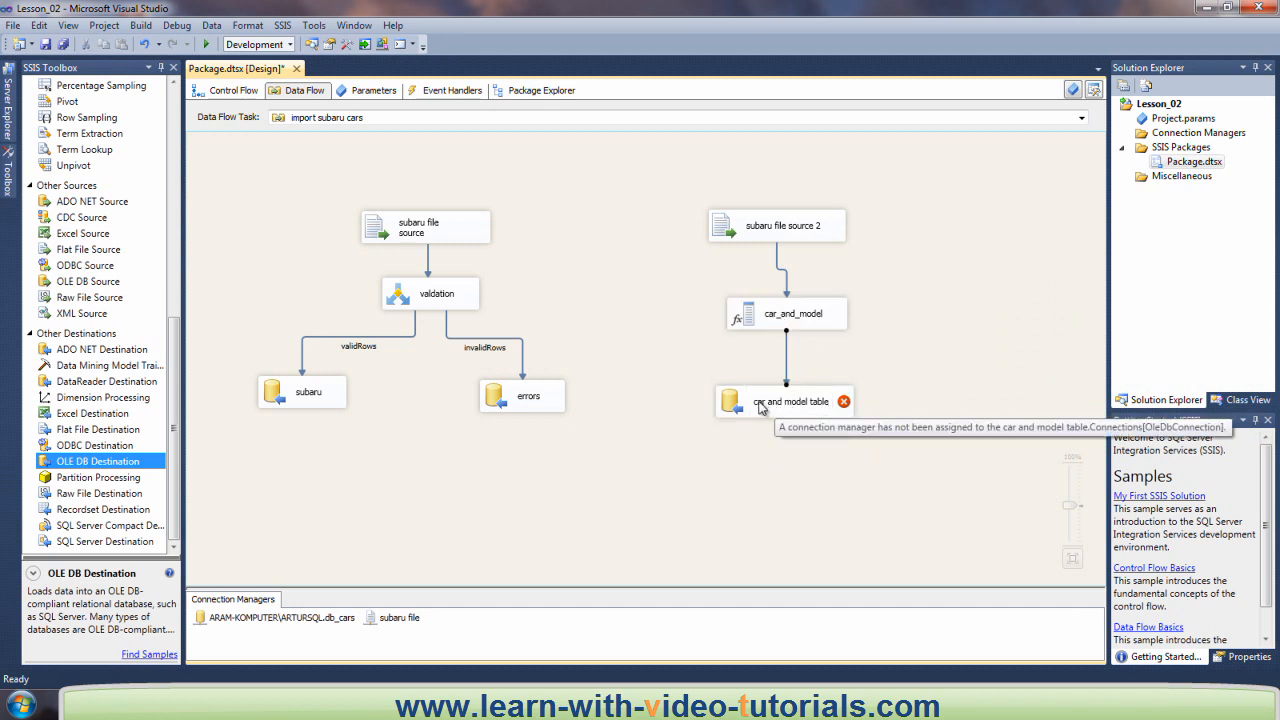
Step: Create a new table named car_and_model as the target of the "car and model table" destination, keeping the generated column definitions
double_click(760, 404)
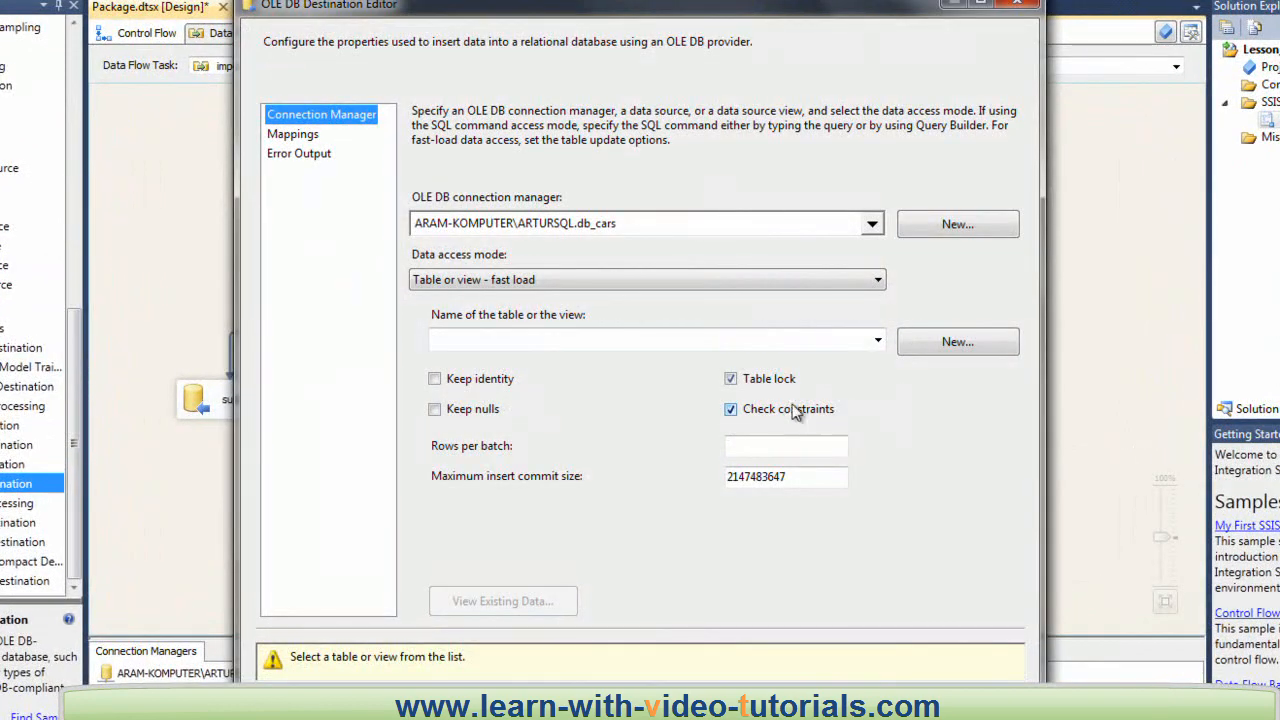
left_click(943, 350)
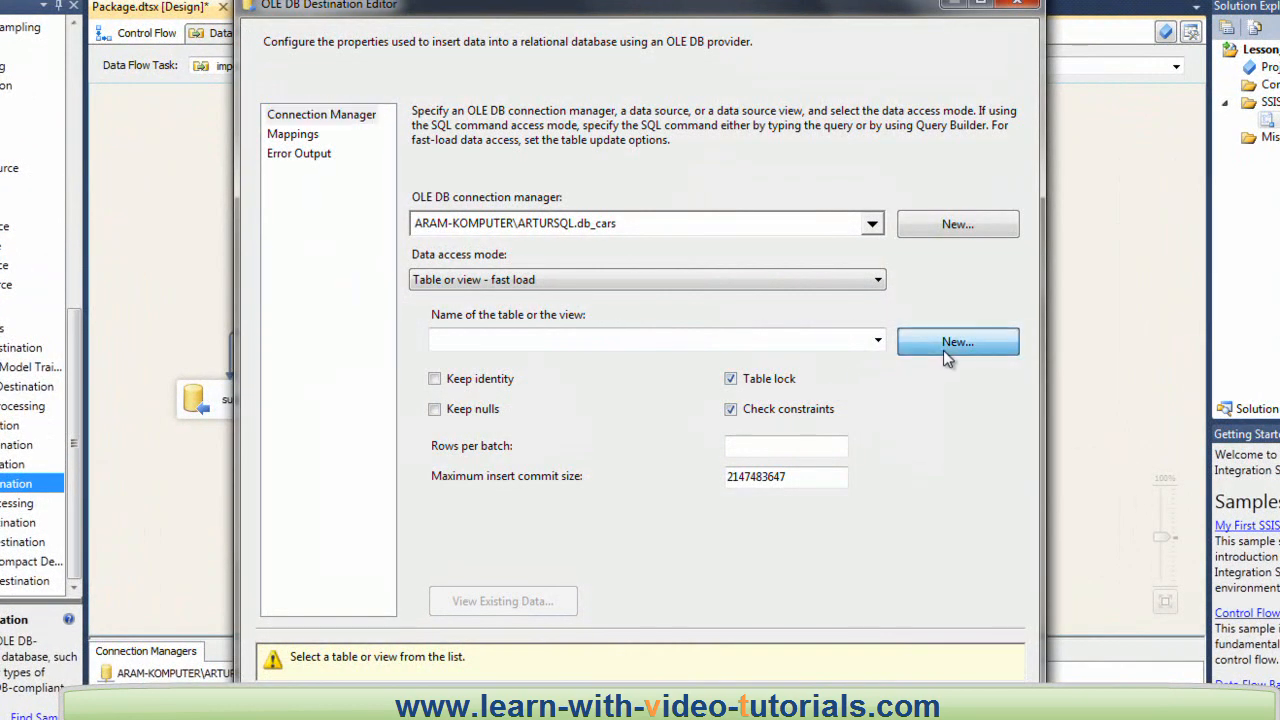
left_click(757, 332)
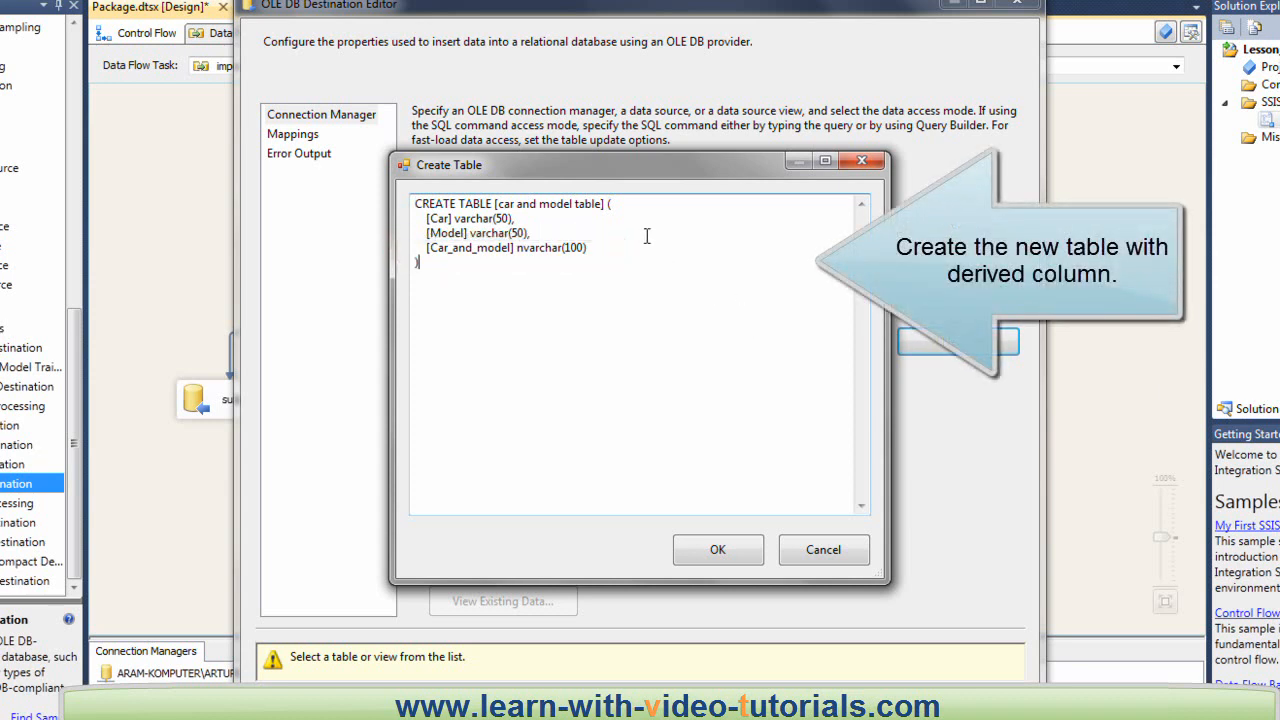
left_click(517, 205)
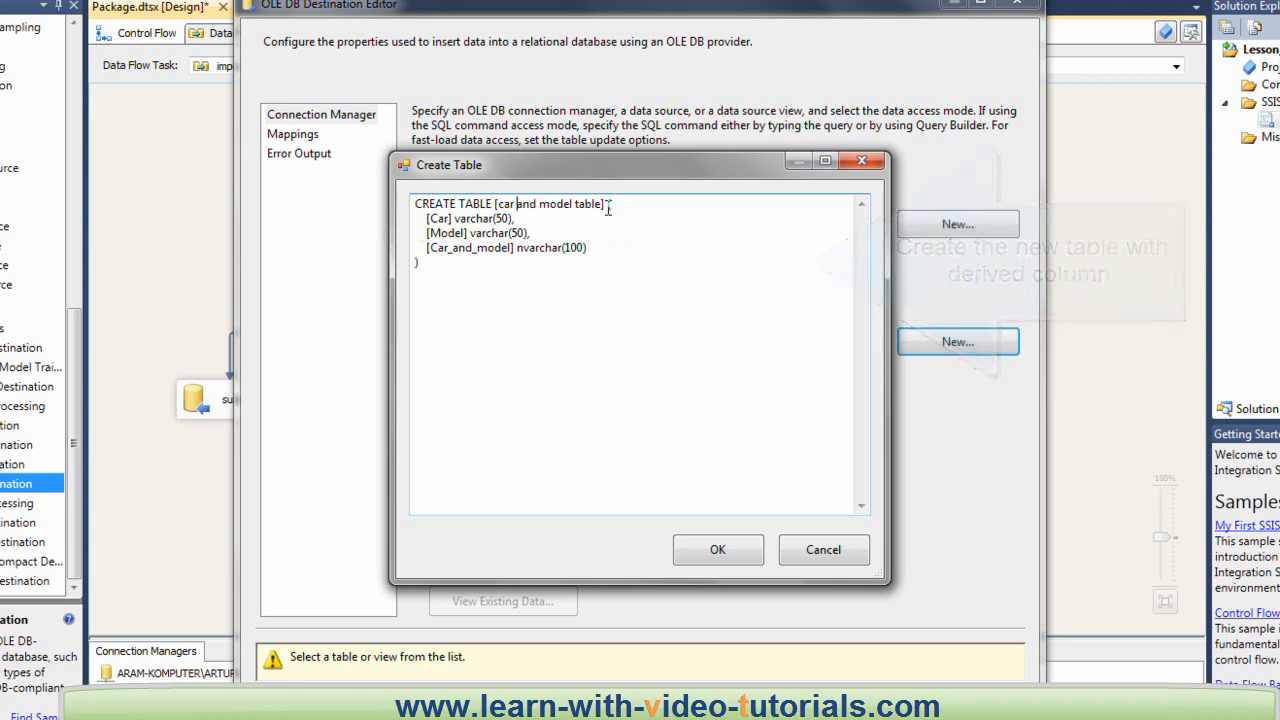
key("BackSpace")
type("_")
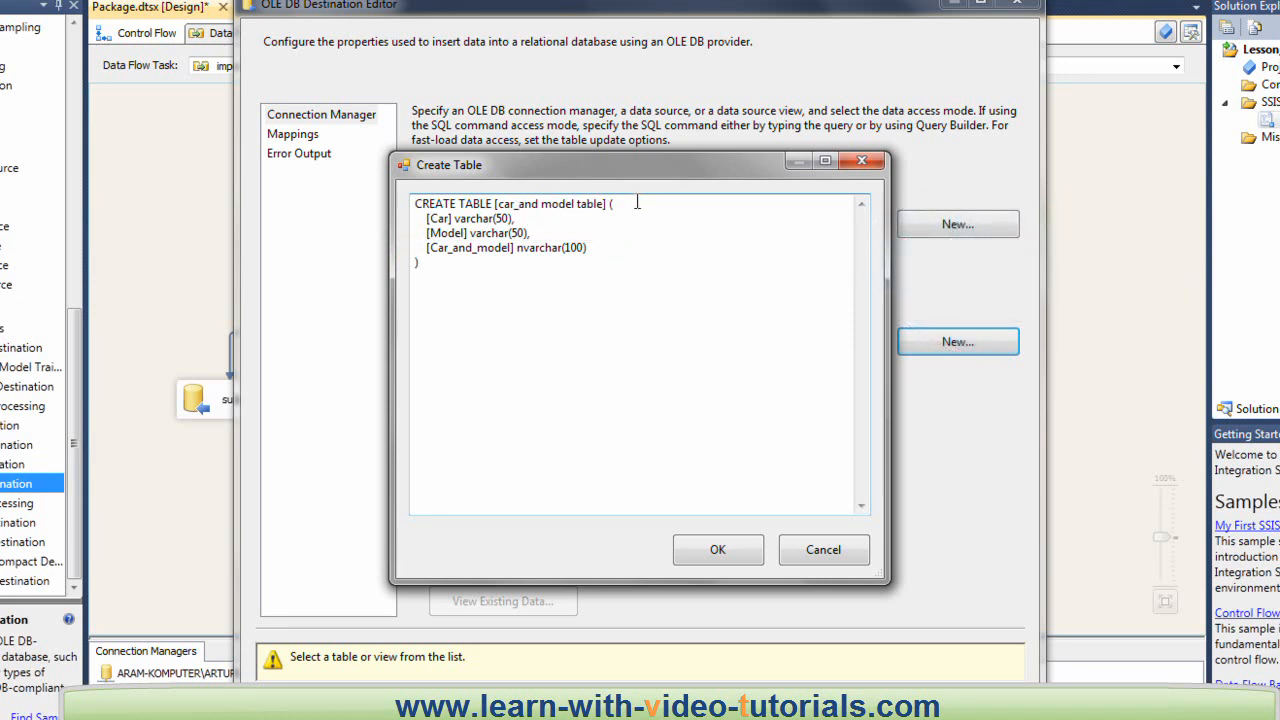
key("BackSpace")
type("_")
key("BackSpace")
left_click(718, 551)
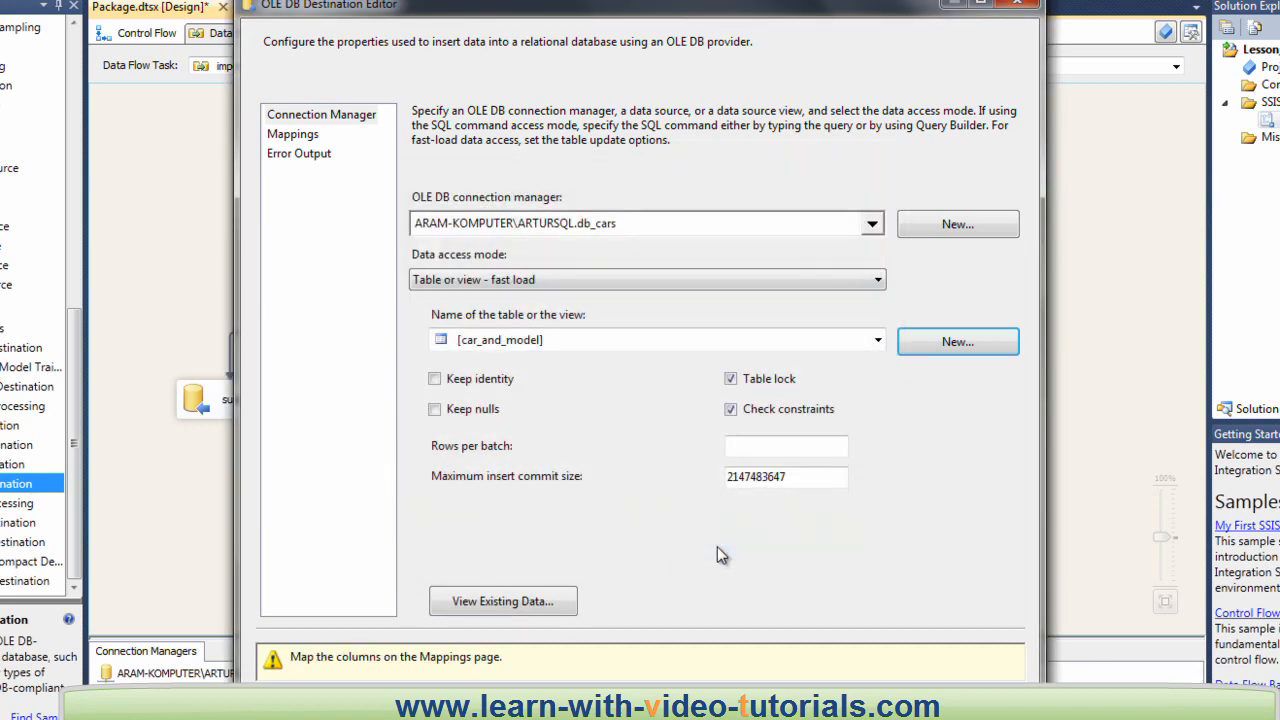
Step: Map the Car, Model and Car_and_model input columns to their same-named destination columns and accept the destination settings
left_click(296, 134)
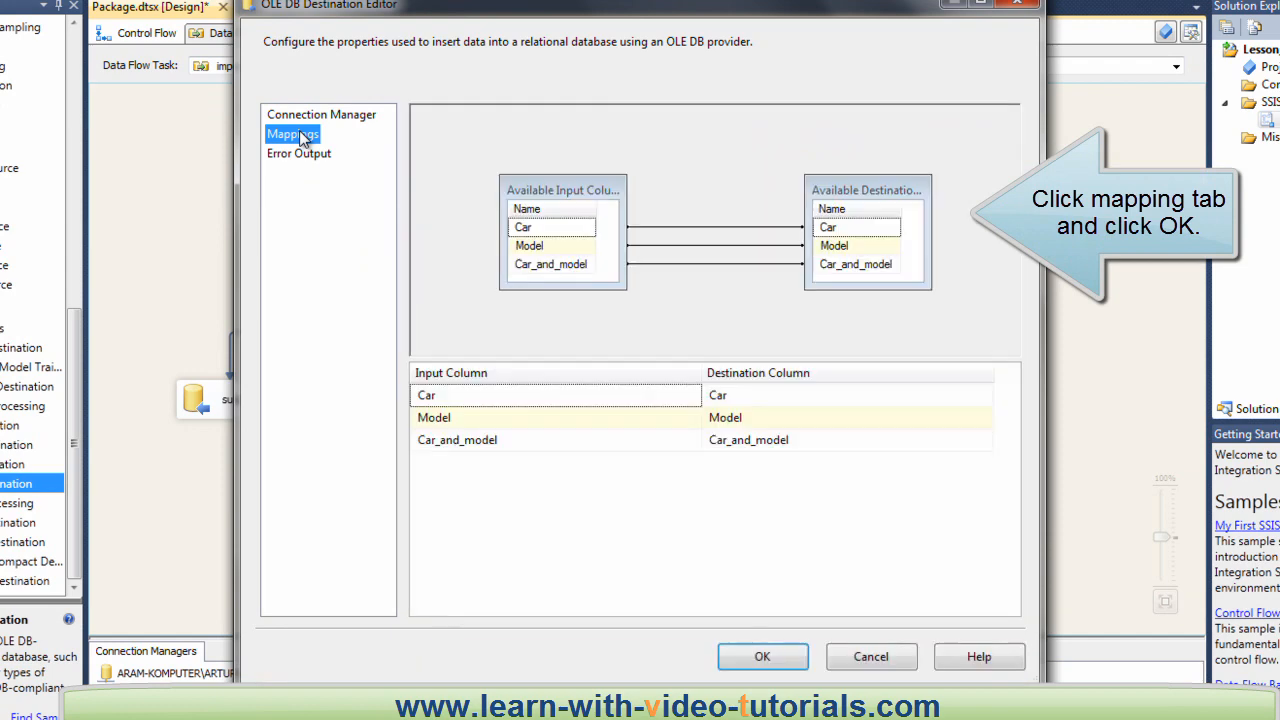
left_click(762, 657)
left_click(666, 408)
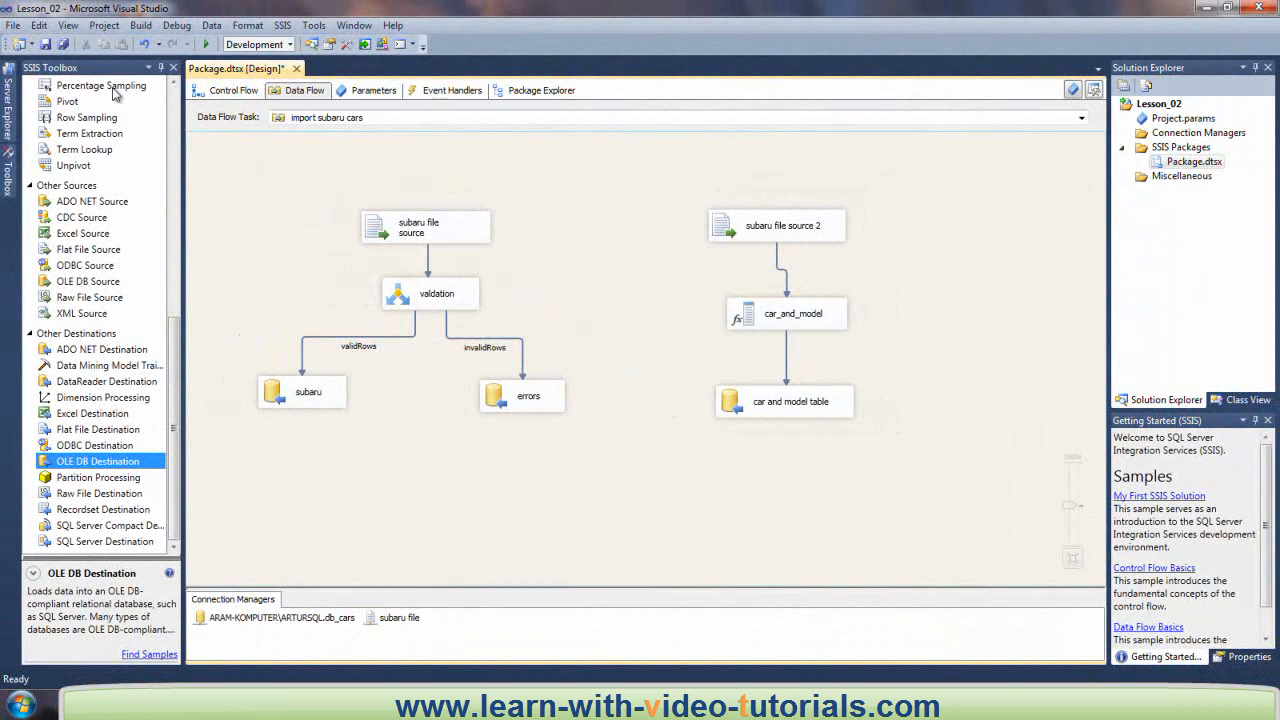
Step: Save the package and go back to its control flow
left_click(45, 45)
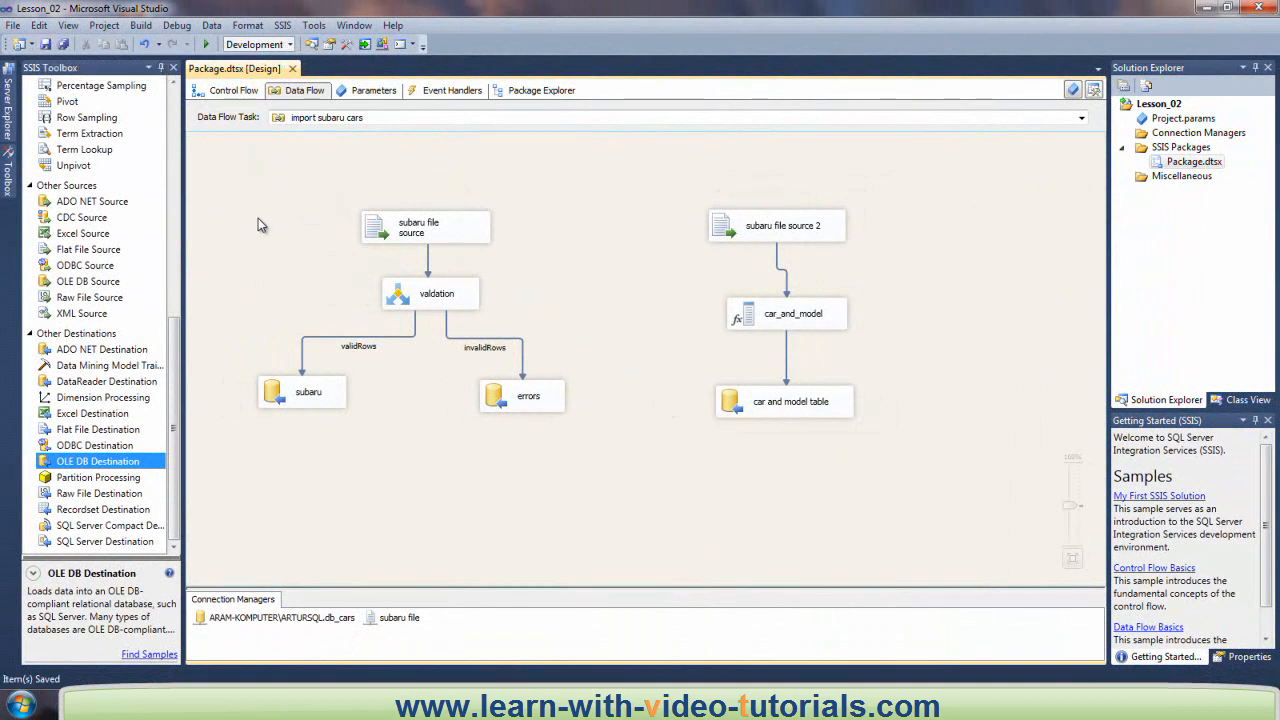
left_click(240, 95)
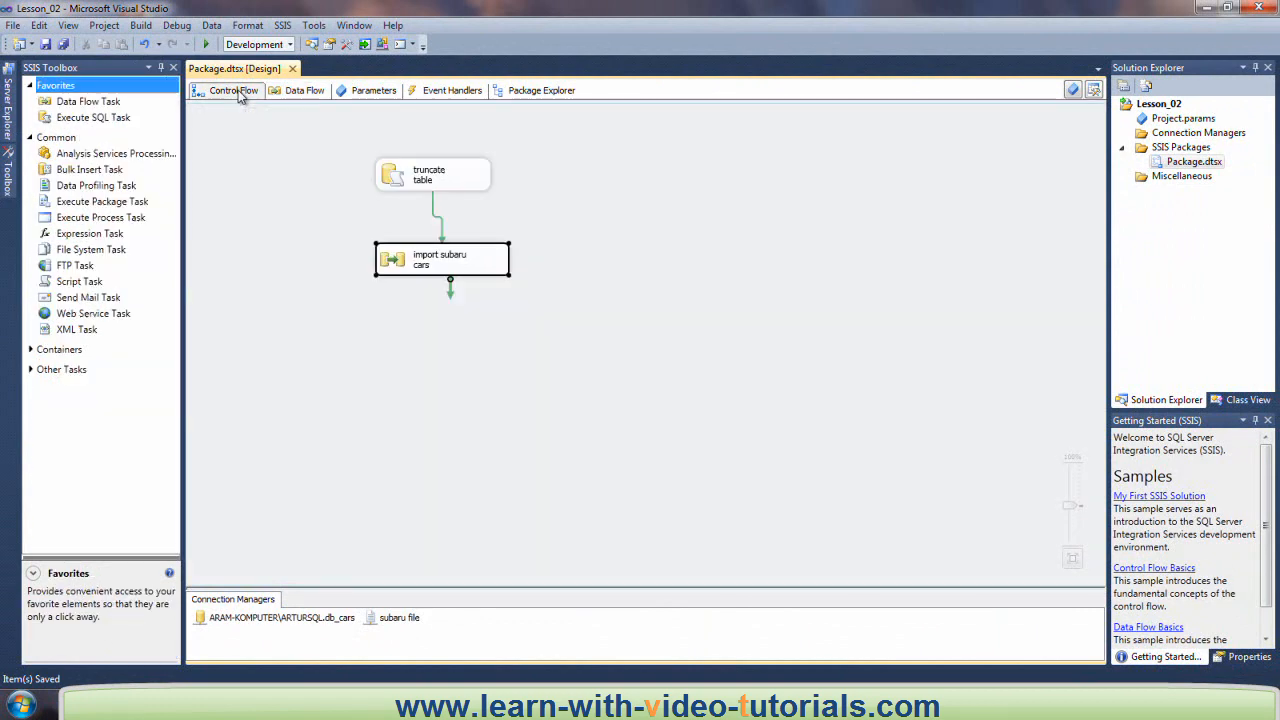
Step: Add the statement TRUNCATE TABLE car_and_model; to the SQL query of the "truncate table" task
left_click(426, 180)
double_click(426, 180)
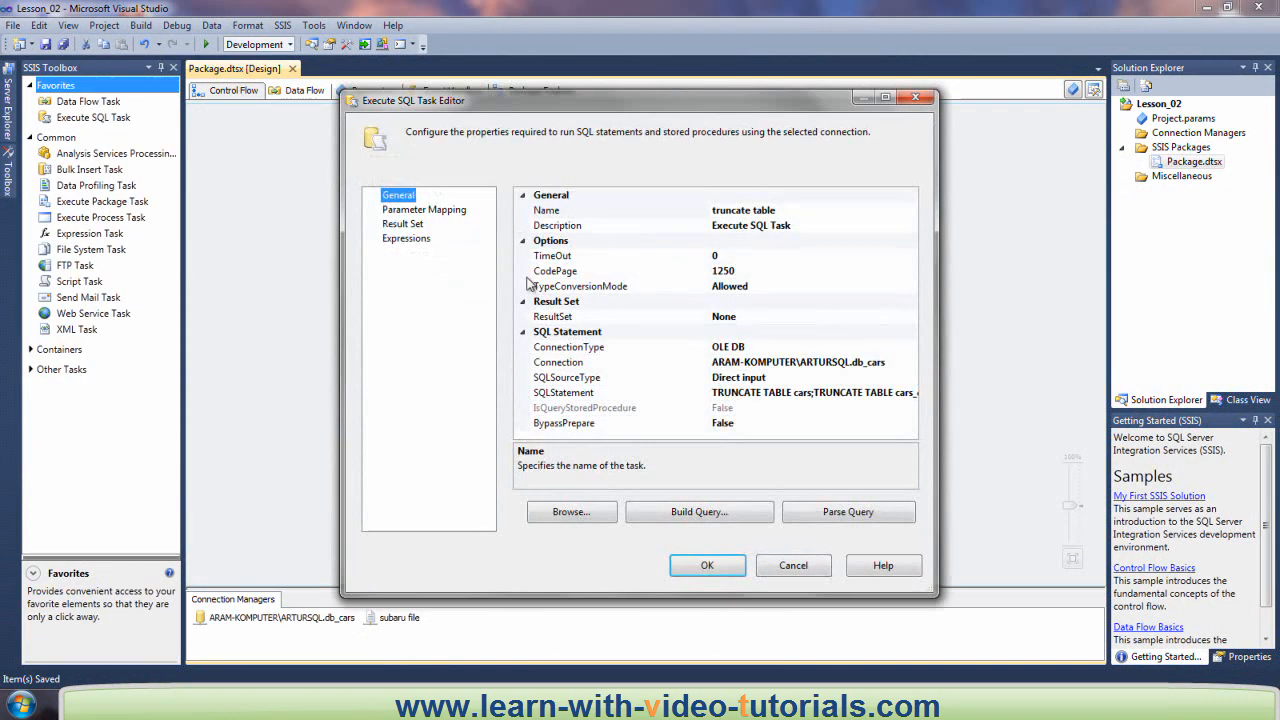
left_click(805, 393)
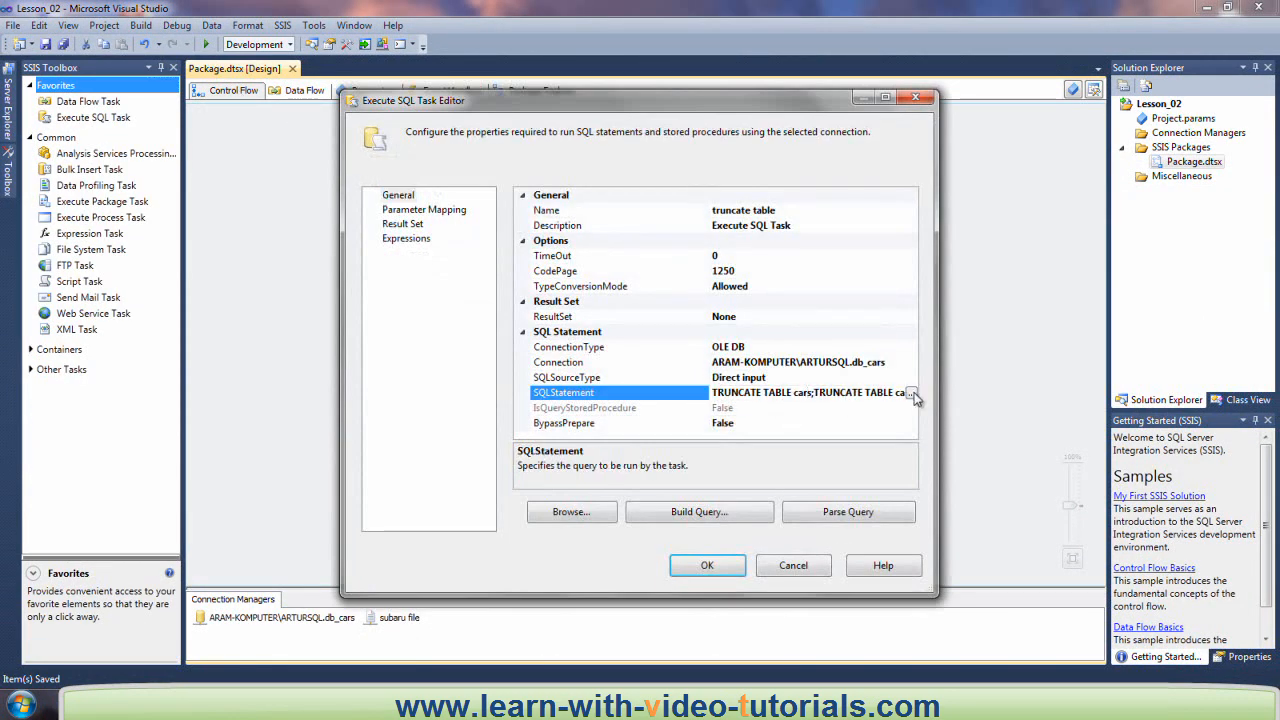
left_click(914, 392)
left_click(662, 262)
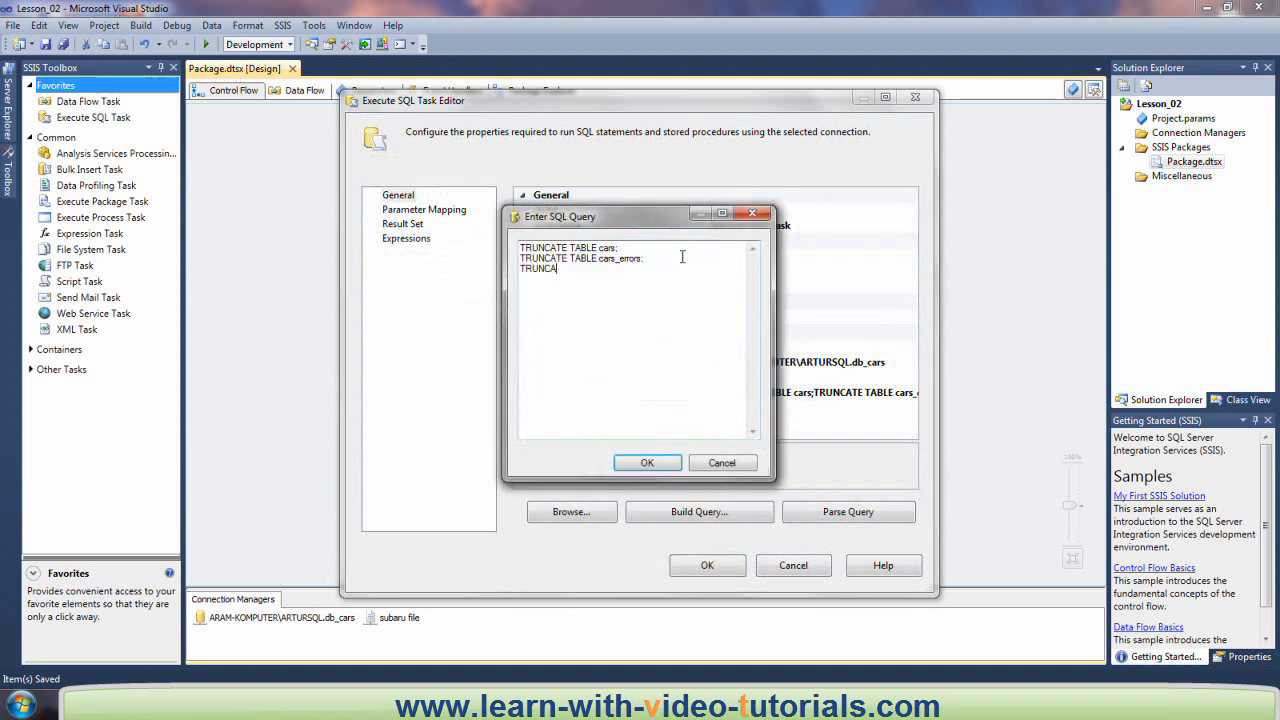
type("TRUNCATE TABLE car_and_model;")
left_click(647, 462)
Step: Parse the extended truncate query and accept the Execute SQL Task settings
left_click(828, 514)
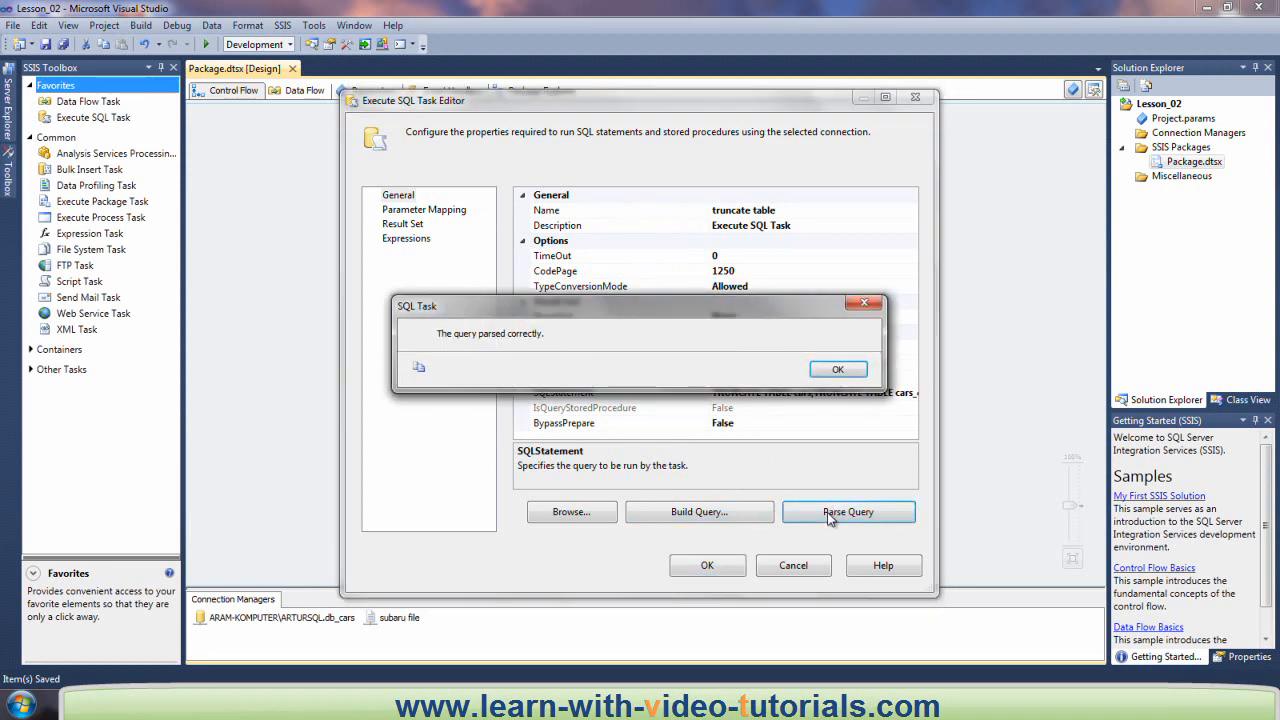
left_click(837, 369)
left_click(709, 565)
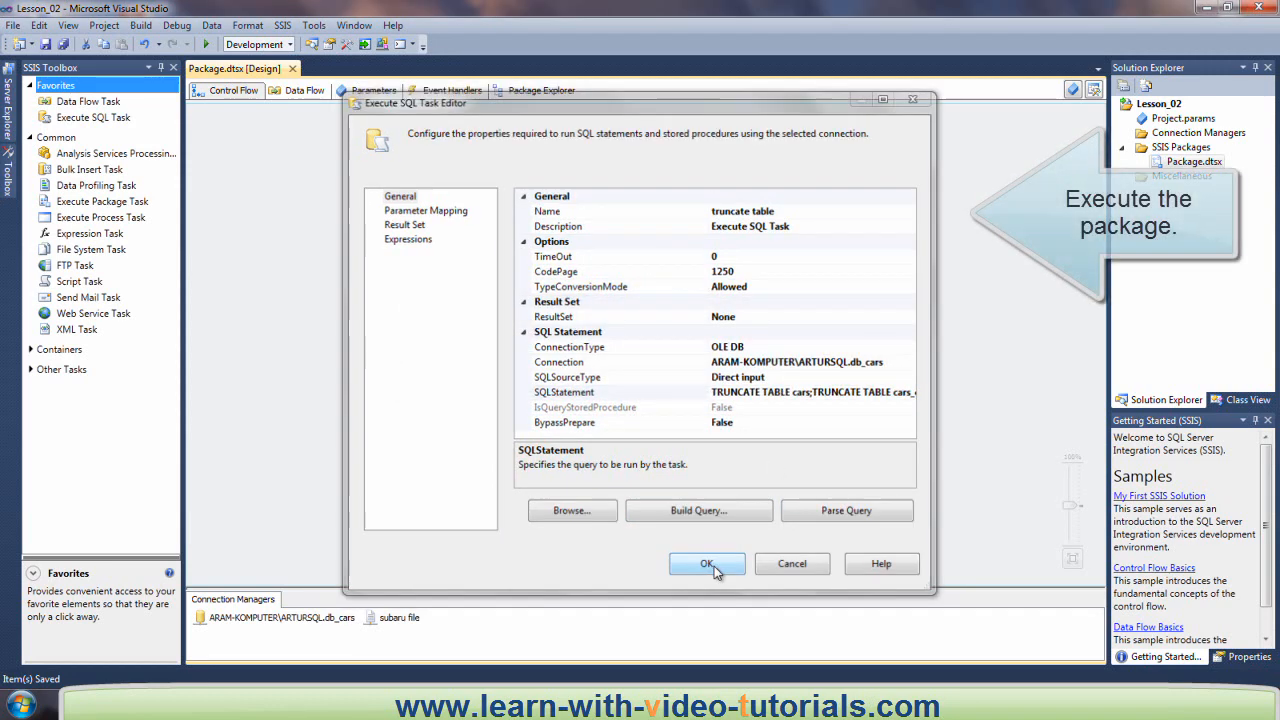
Step: Save and test-run the package, checking the components of the "import subaru cars" data flow before stopping debugging
left_click(49, 48)
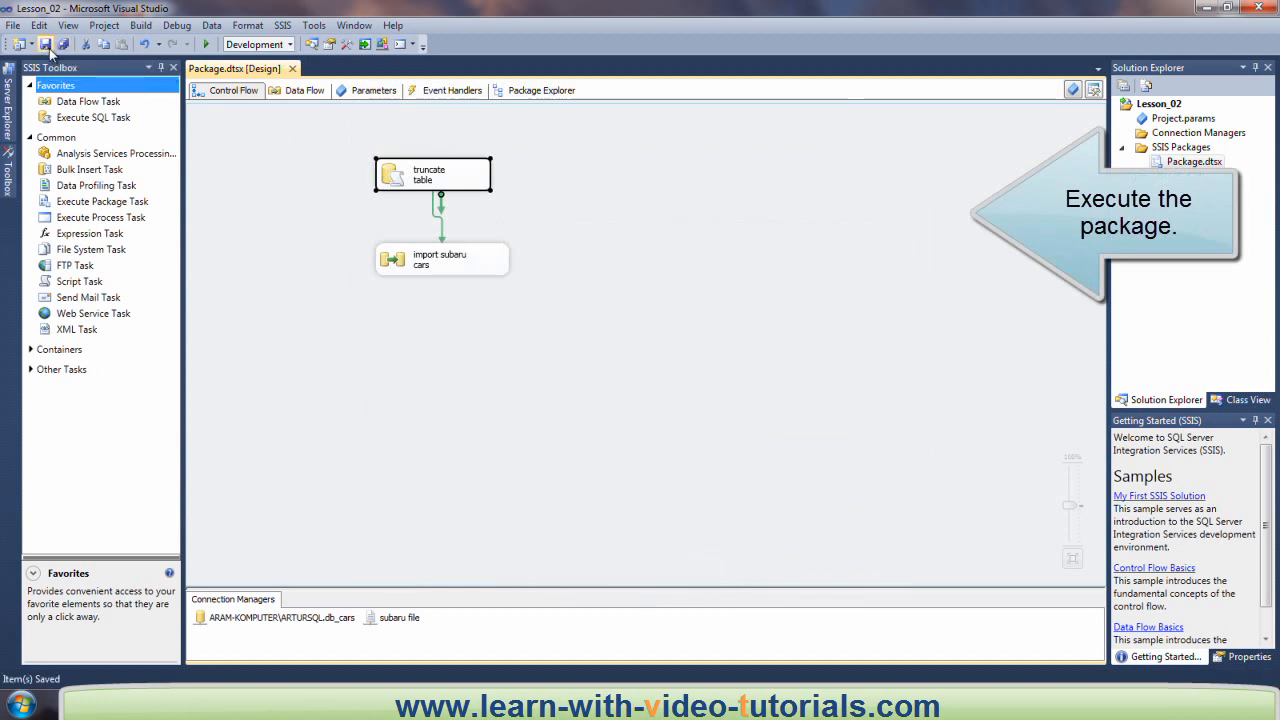
left_click(206, 44)
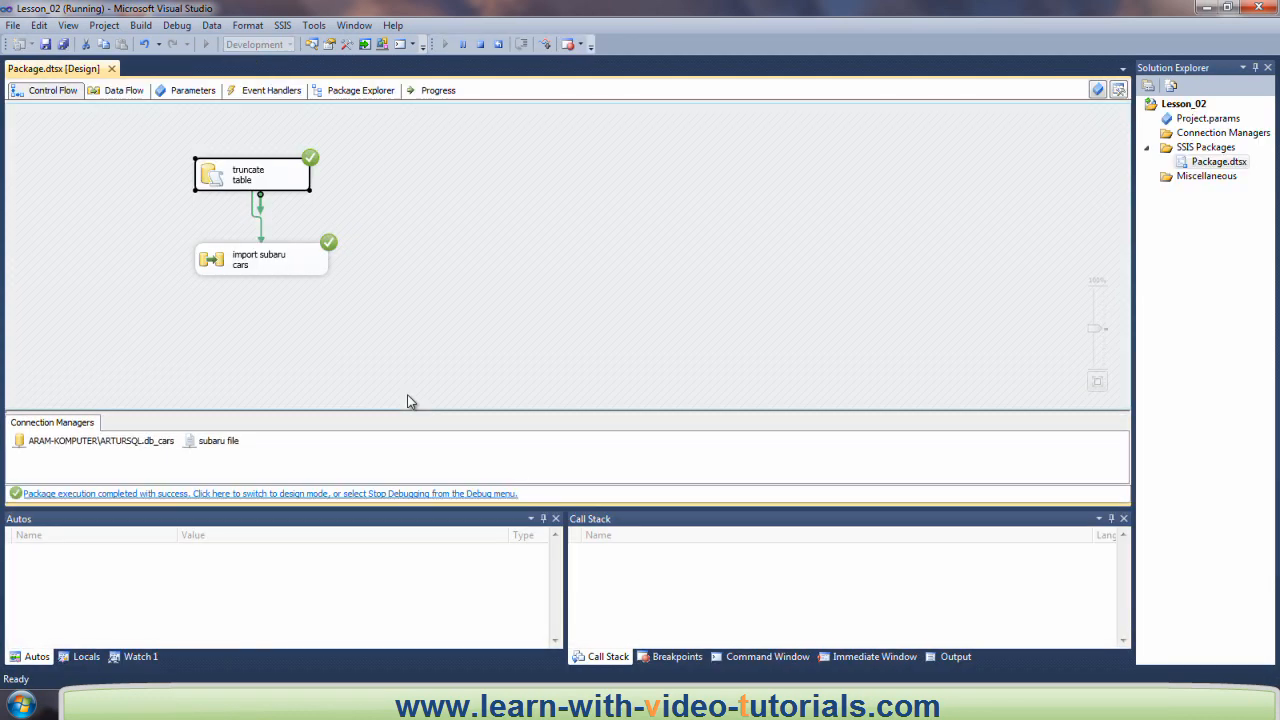
double_click(223, 263)
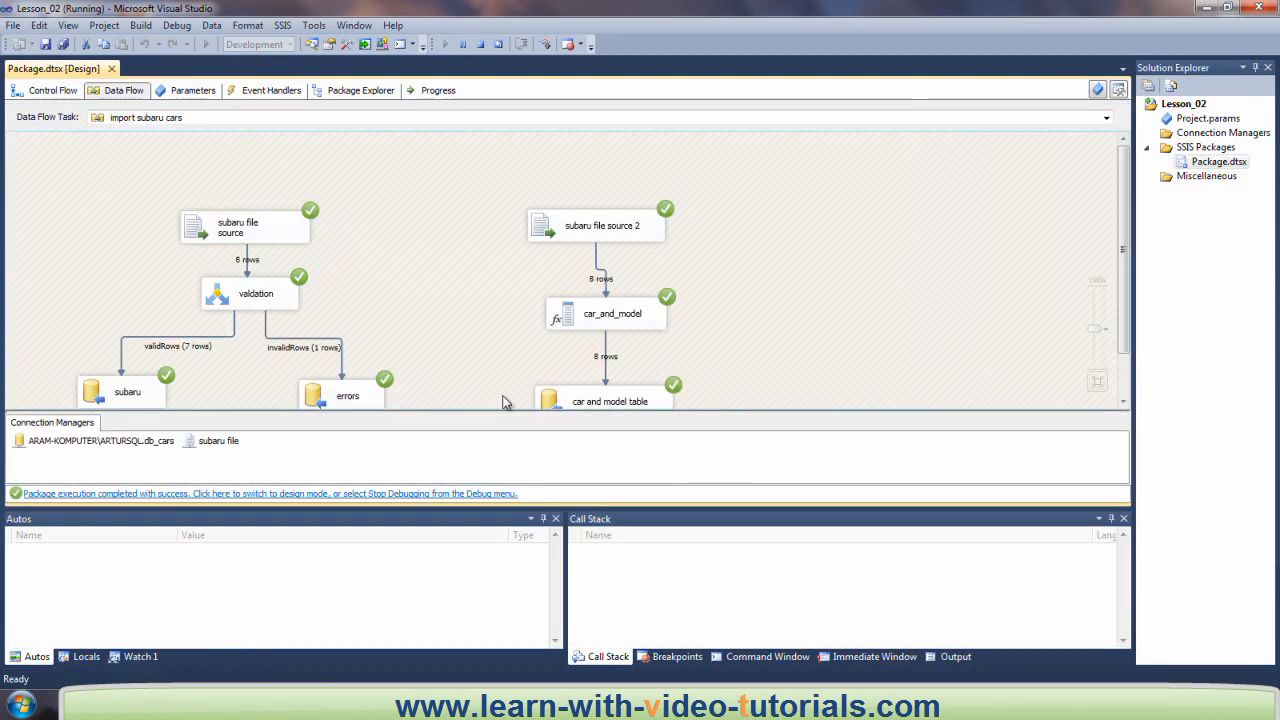
left_click_drag(1120, 229, 1132, 282)
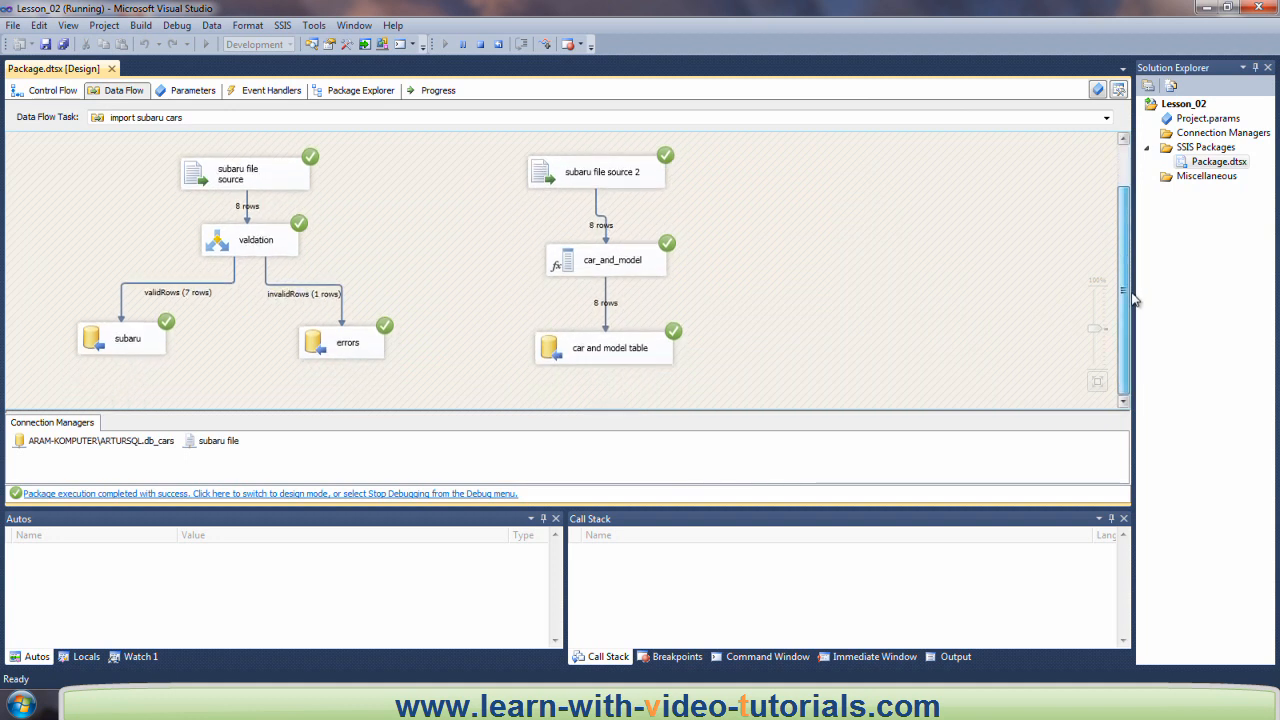
left_click(177, 26)
left_click(218, 99)
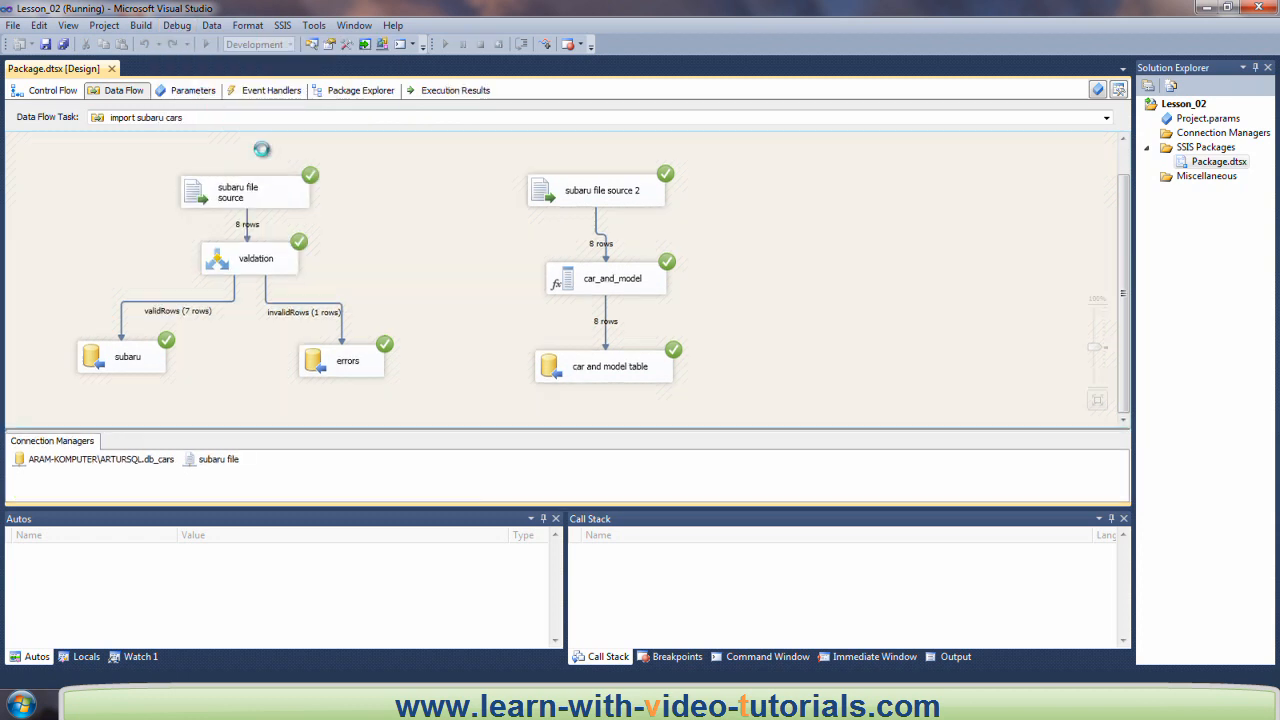
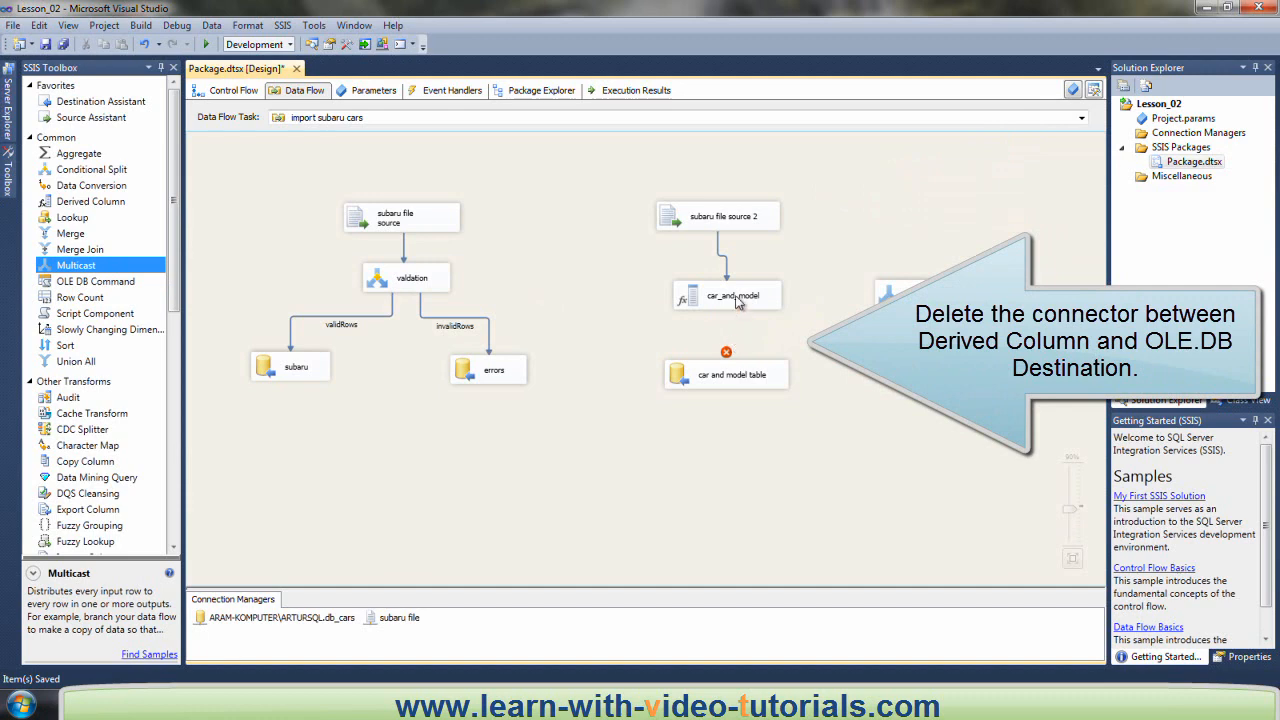
Step: Connect the car_and_model output to the Multicast and a Multicast output to the "car and model table" destination
left_click(735, 297)
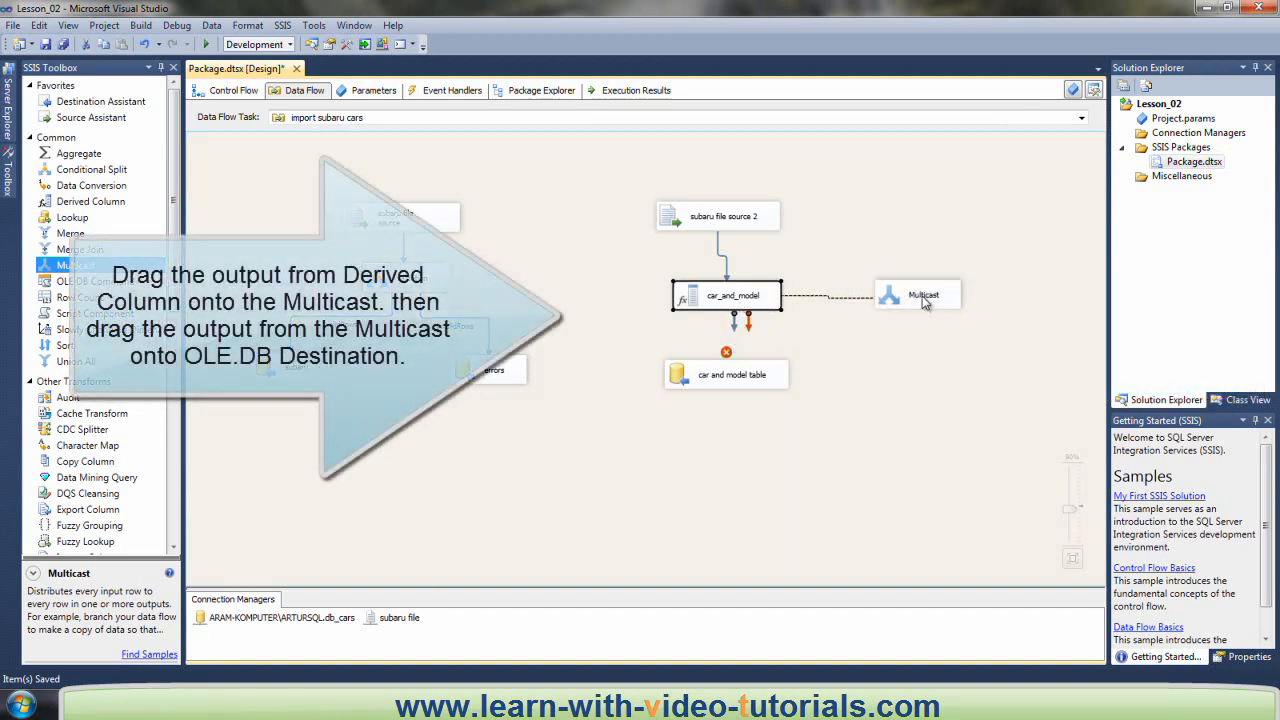
left_click_drag(925, 303, 723, 378)
left_click(920, 300)
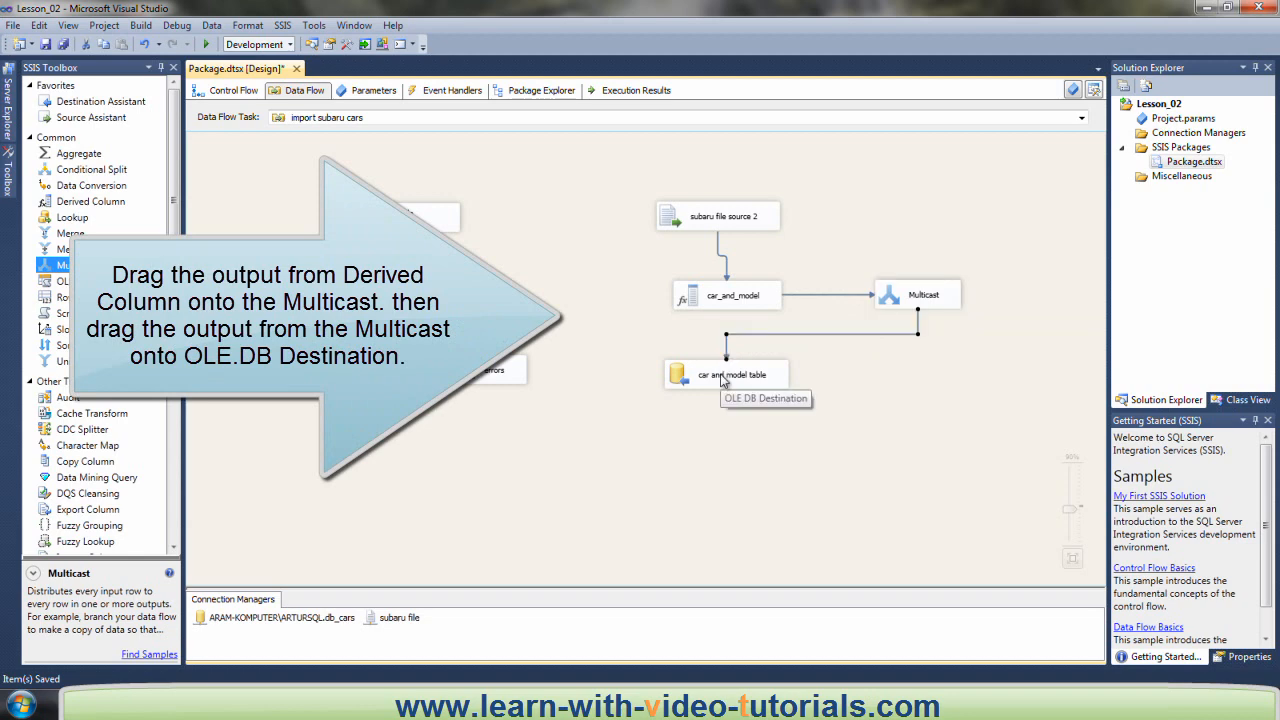
left_click(854, 402)
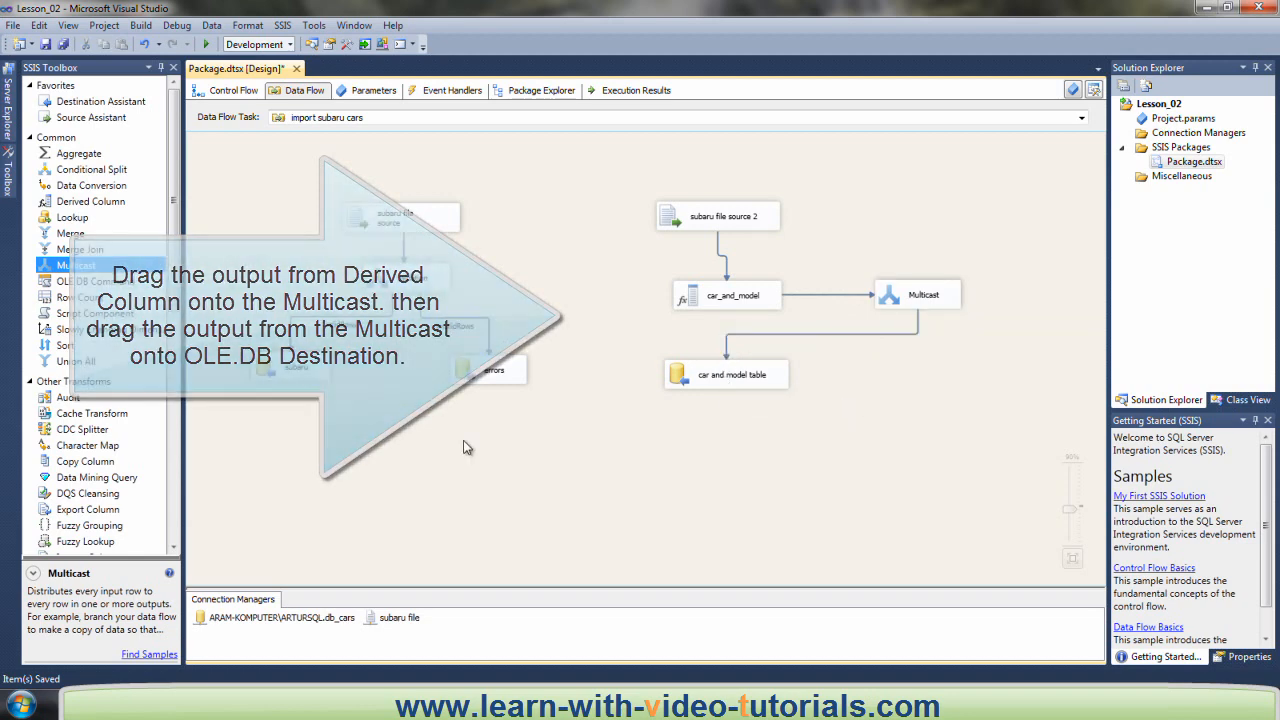
Step: Add a Flat File Destination named car_and_model_file_dest below the Multicast and connect a second Multicast output to it
scroll(155, 540, "down", 10)
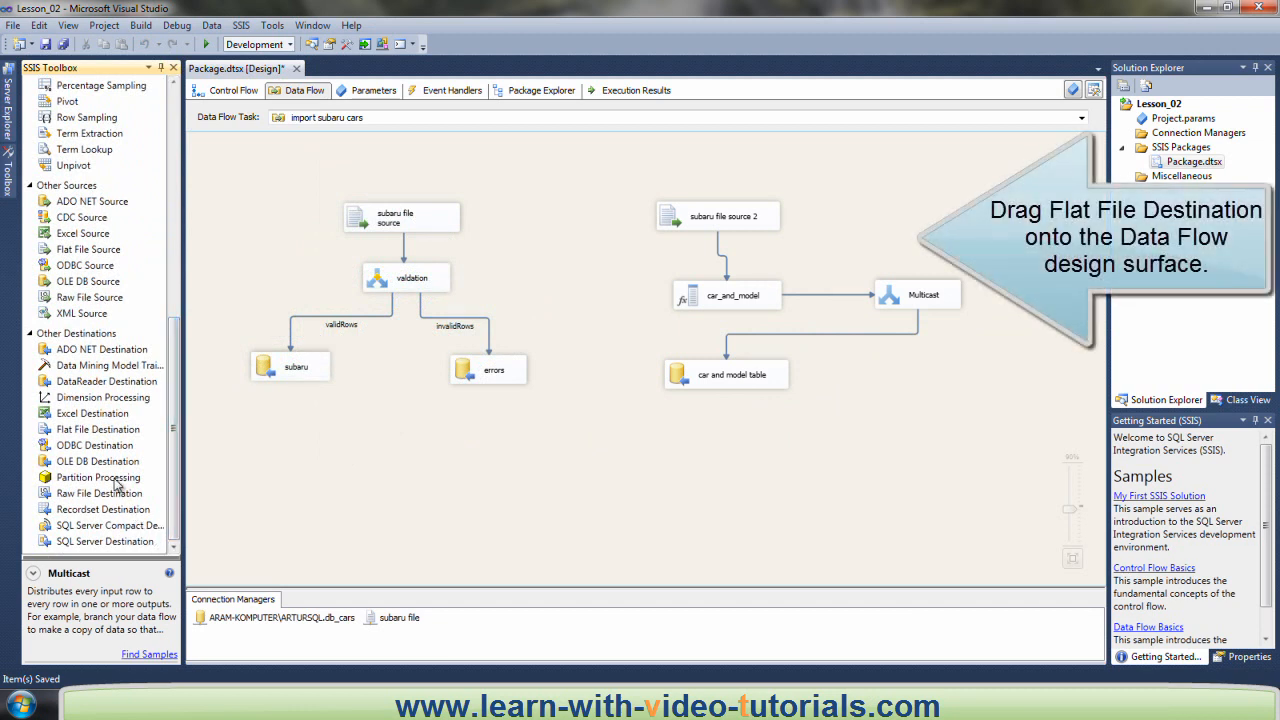
left_click_drag(110, 432, 872, 367)
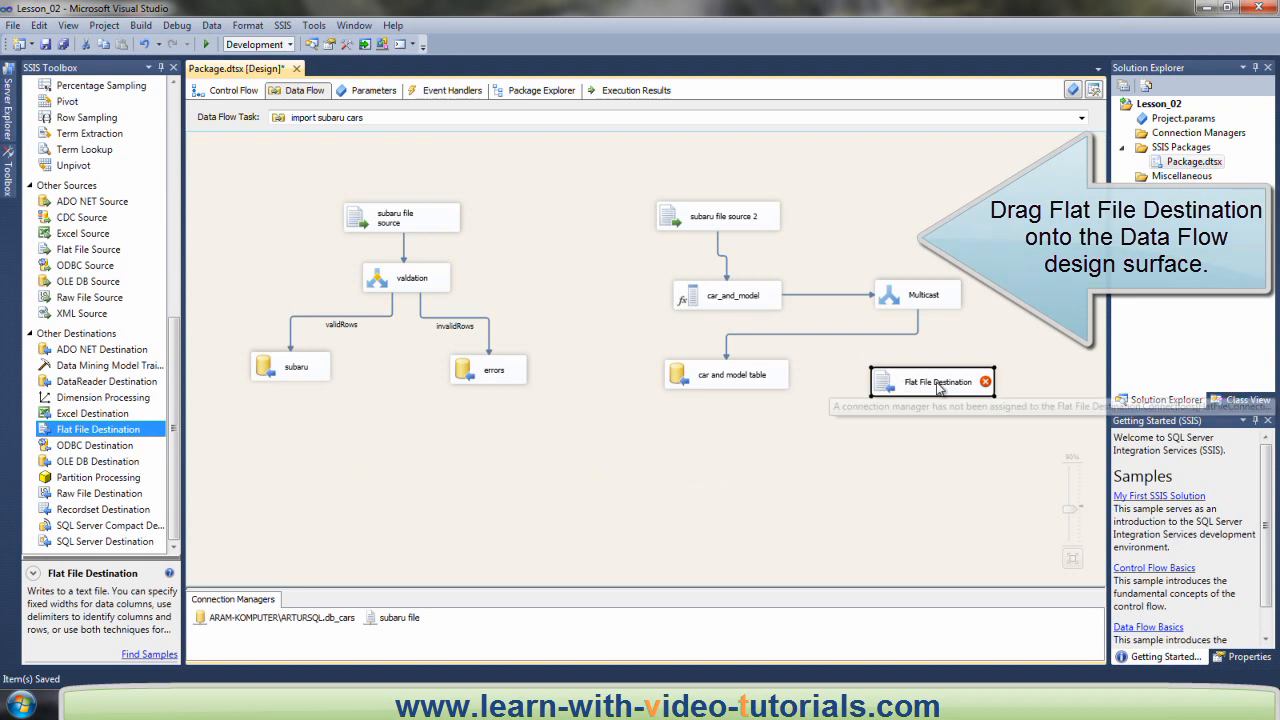
type("car_a")
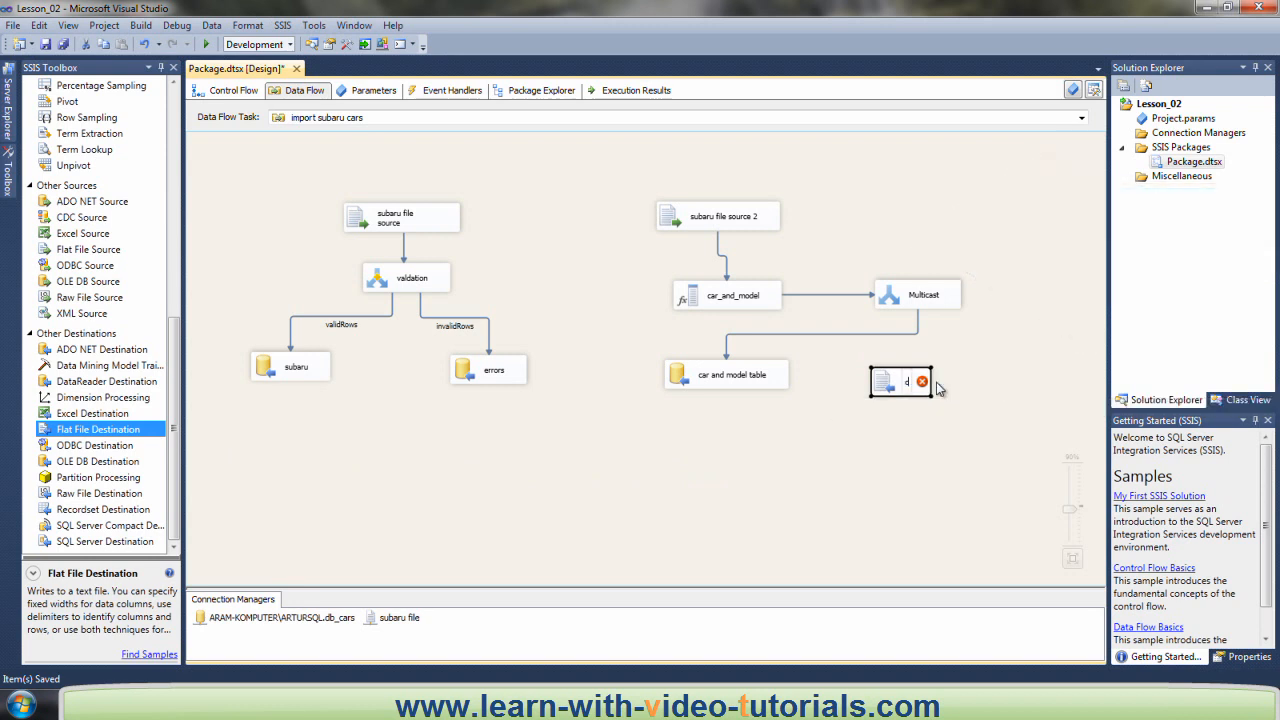
type("nd_model")
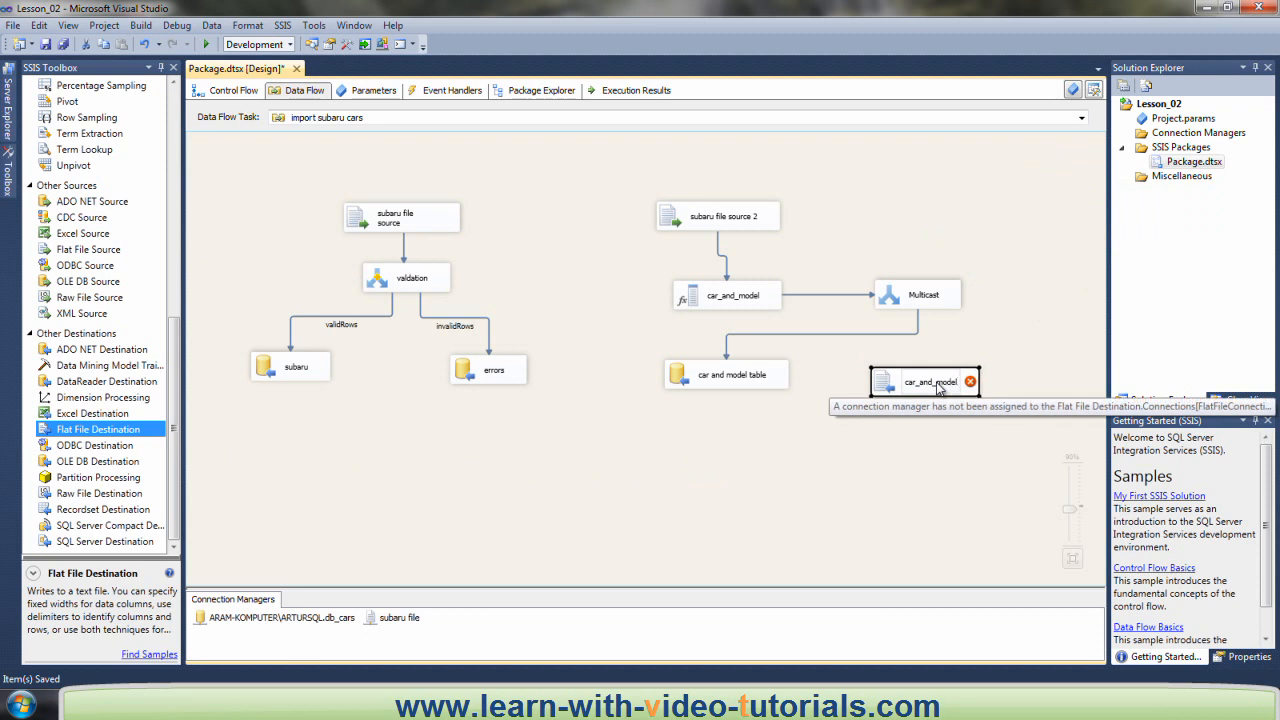
type("_file_de")
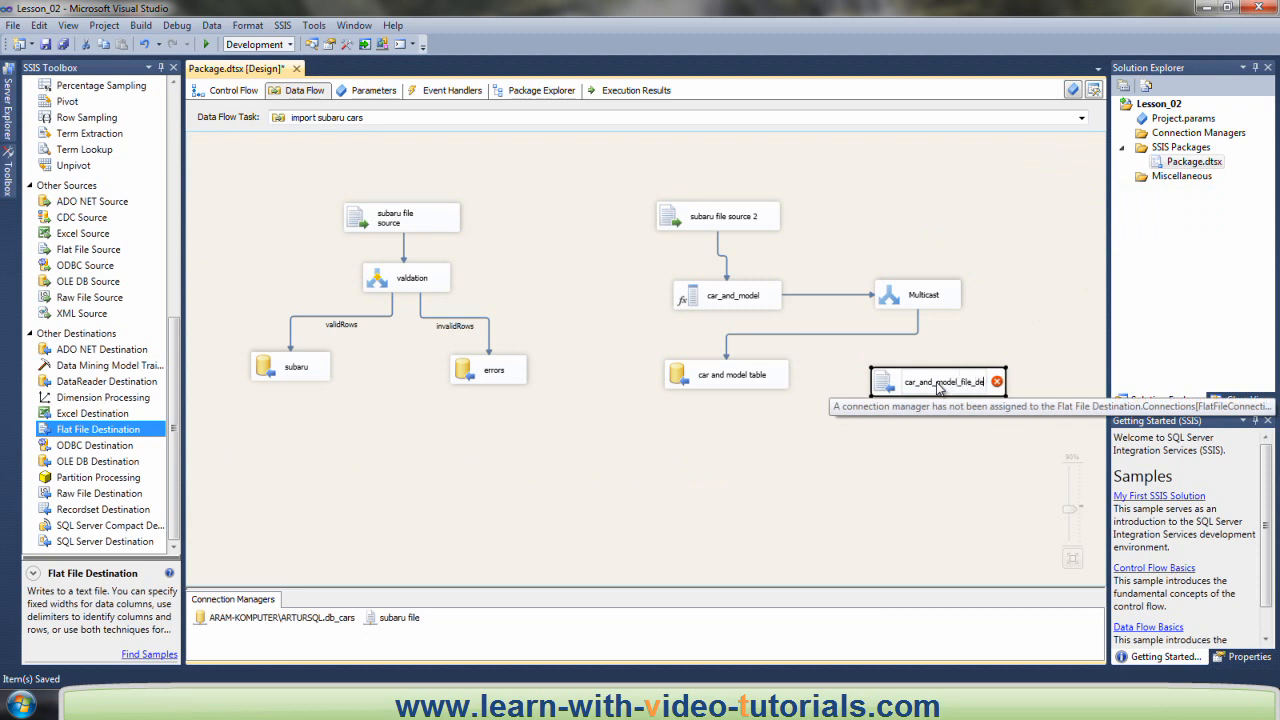
type("st")
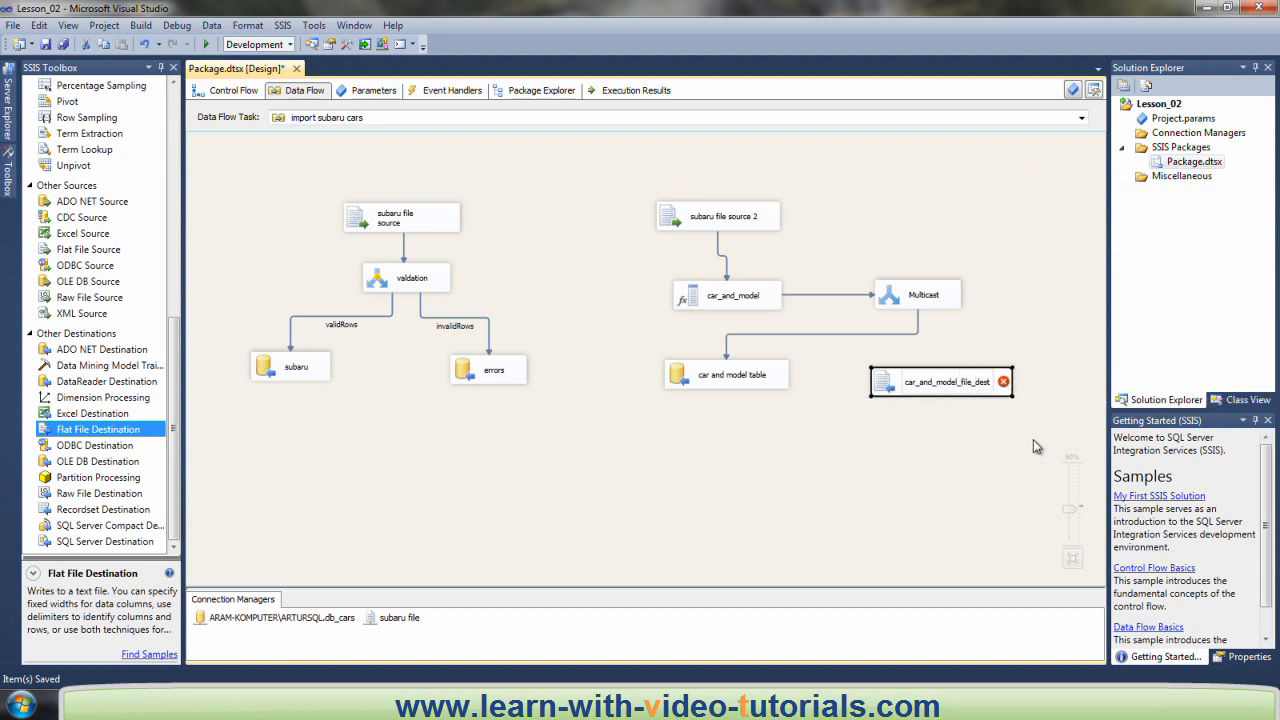
left_click(964, 446)
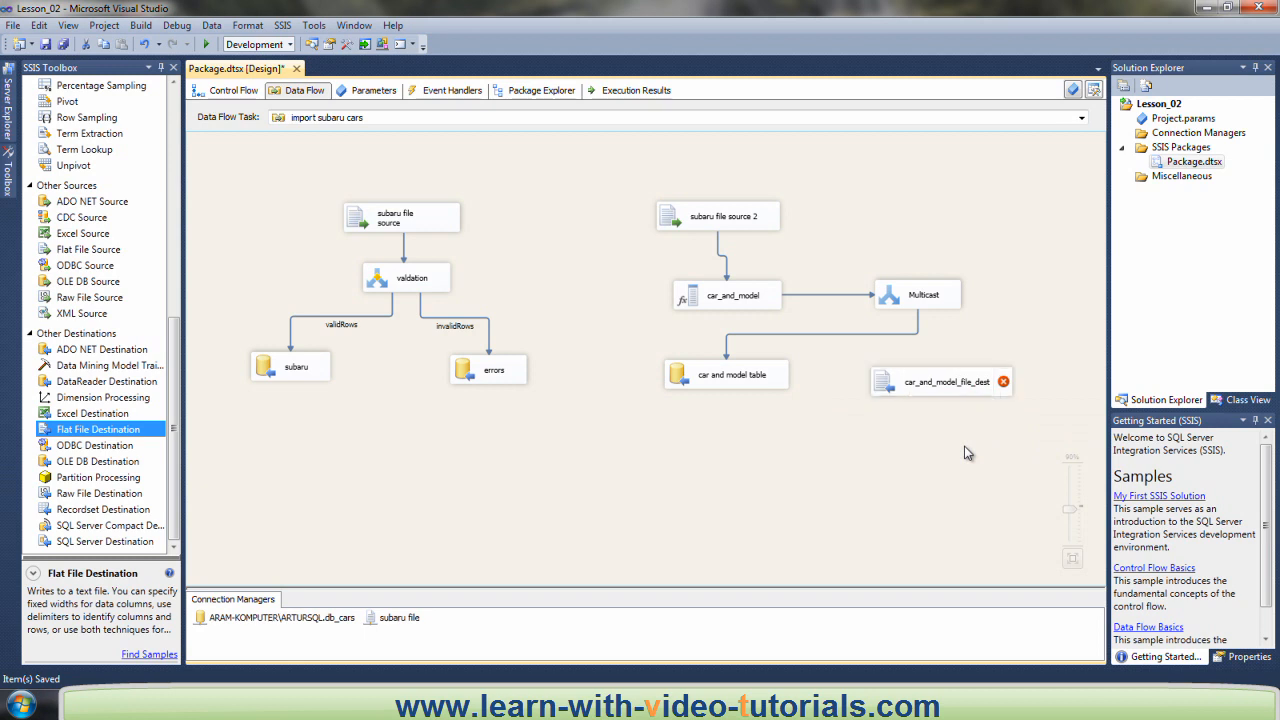
left_click(924, 298)
left_click_drag(926, 322, 942, 385)
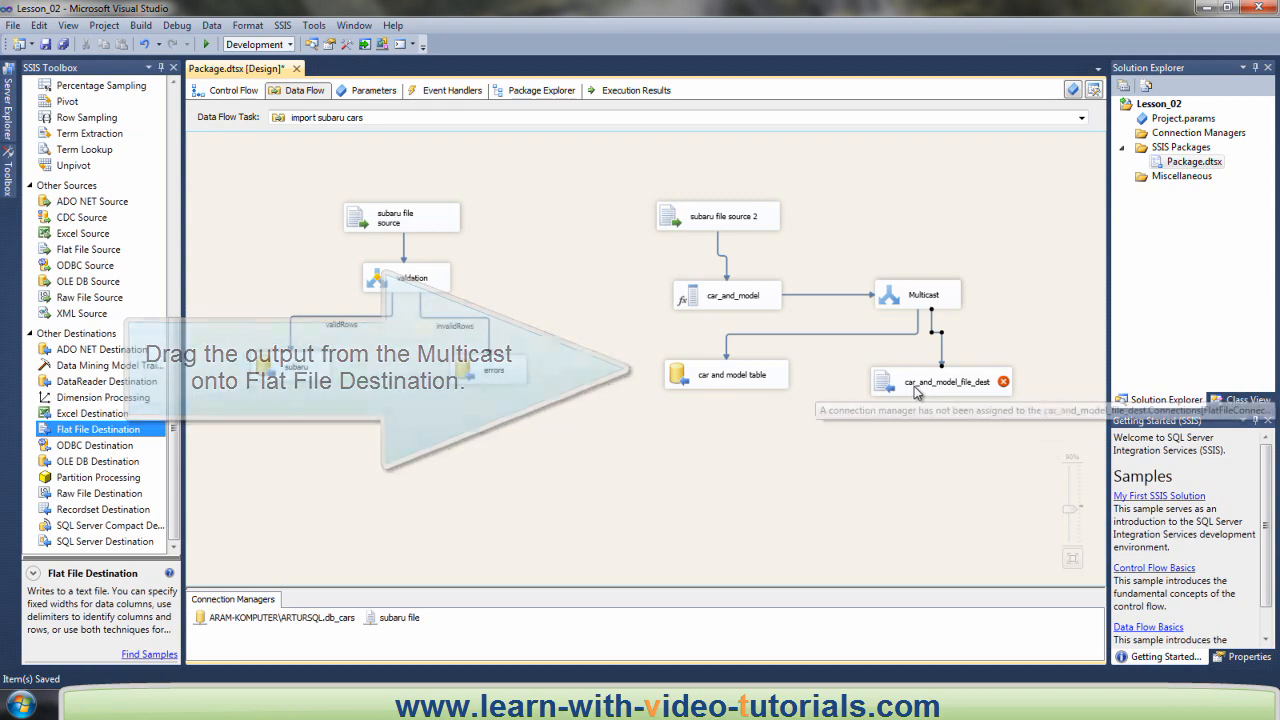
Step: Create a new delimited flat file connection manager named car_and_model_dest for the car_and_model_file_dest destination
double_click(916, 388)
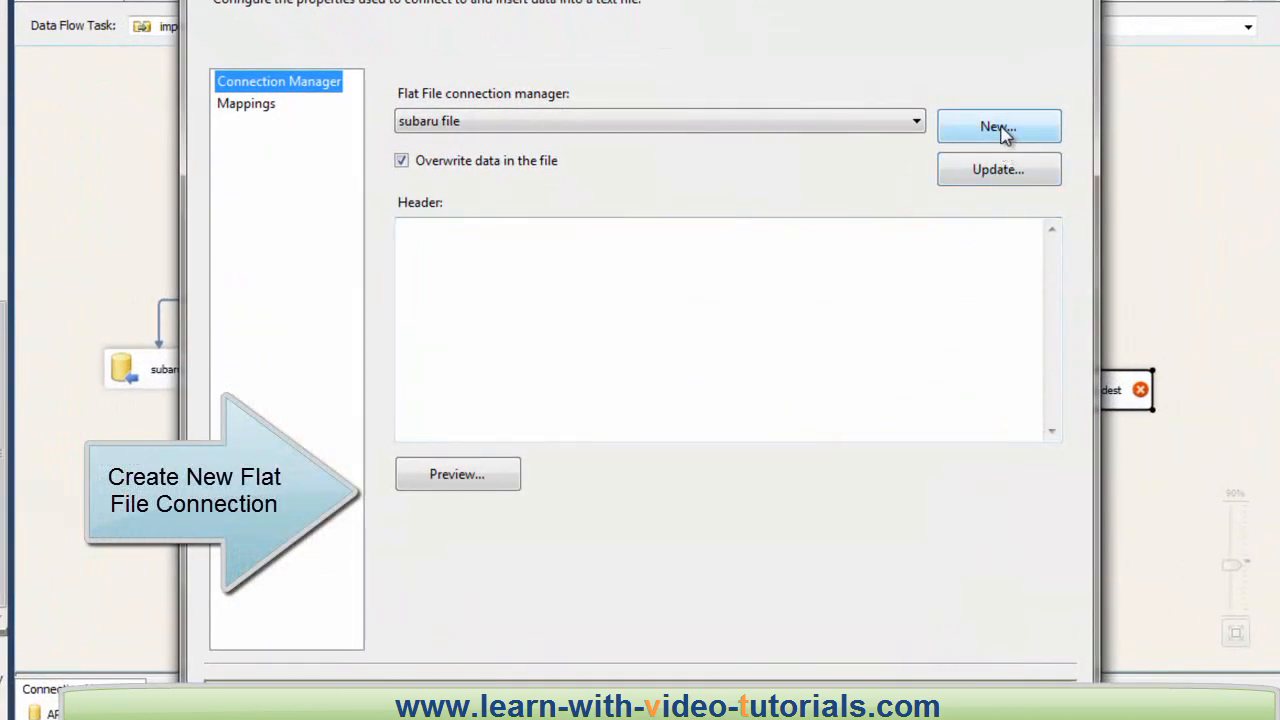
left_click(1000, 128)
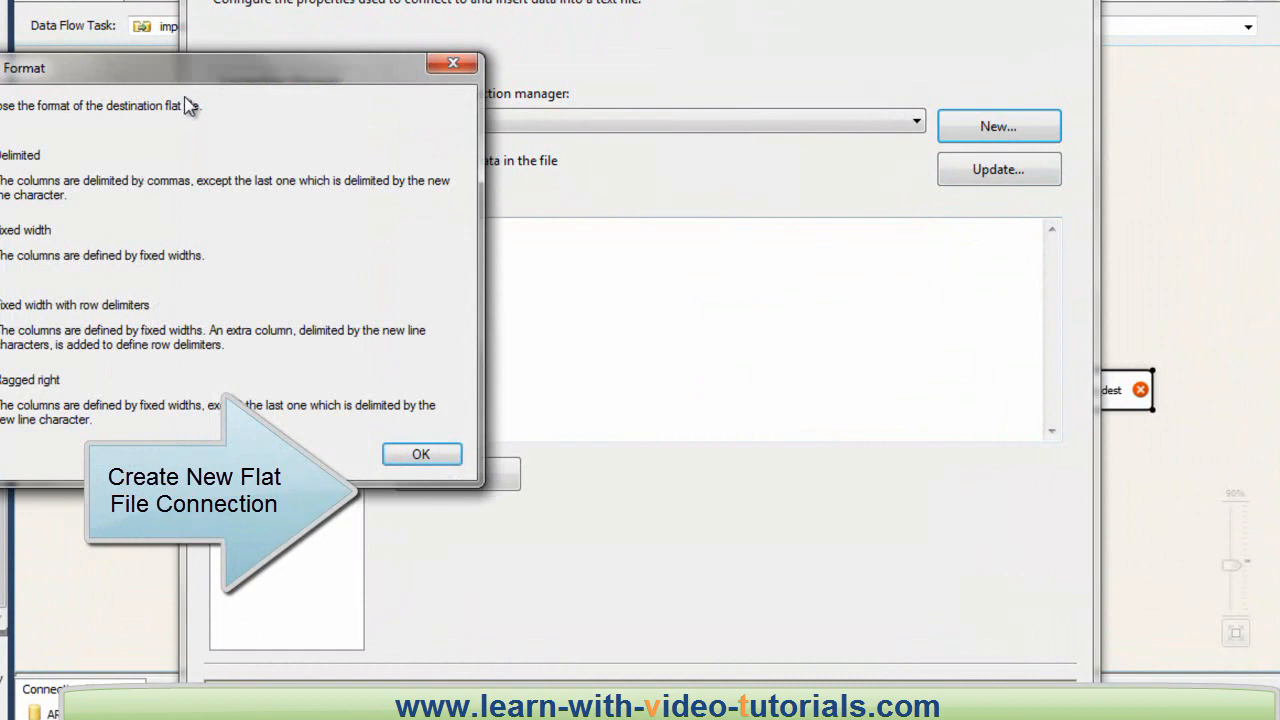
left_click_drag(202, 70, 485, 135)
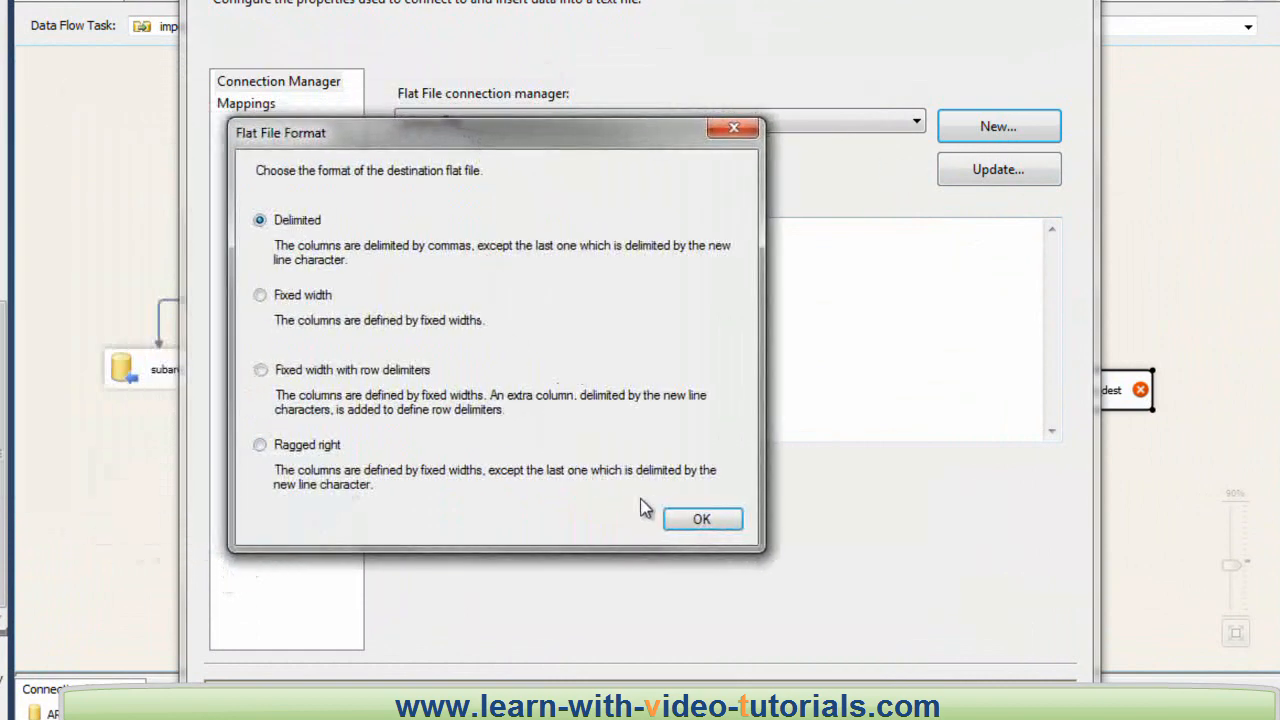
left_click(703, 519)
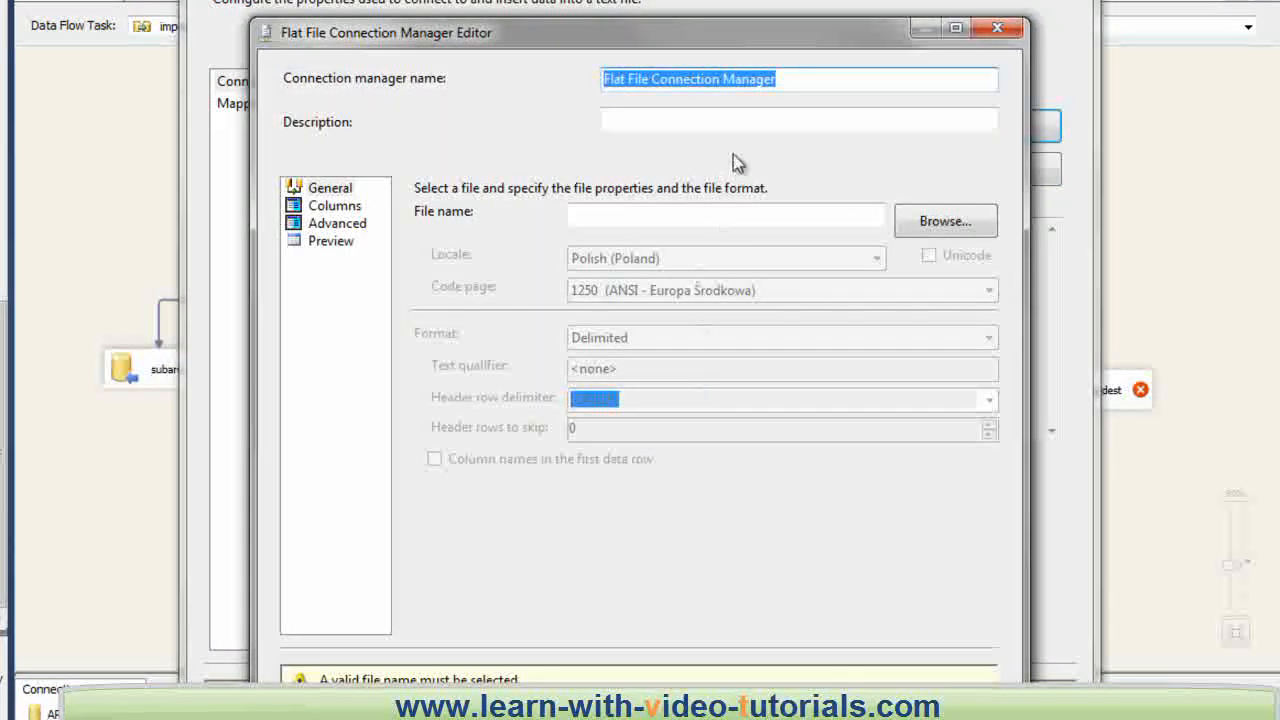
left_click(806, 80)
left_click_drag(806, 80, 557, 83)
type("car")
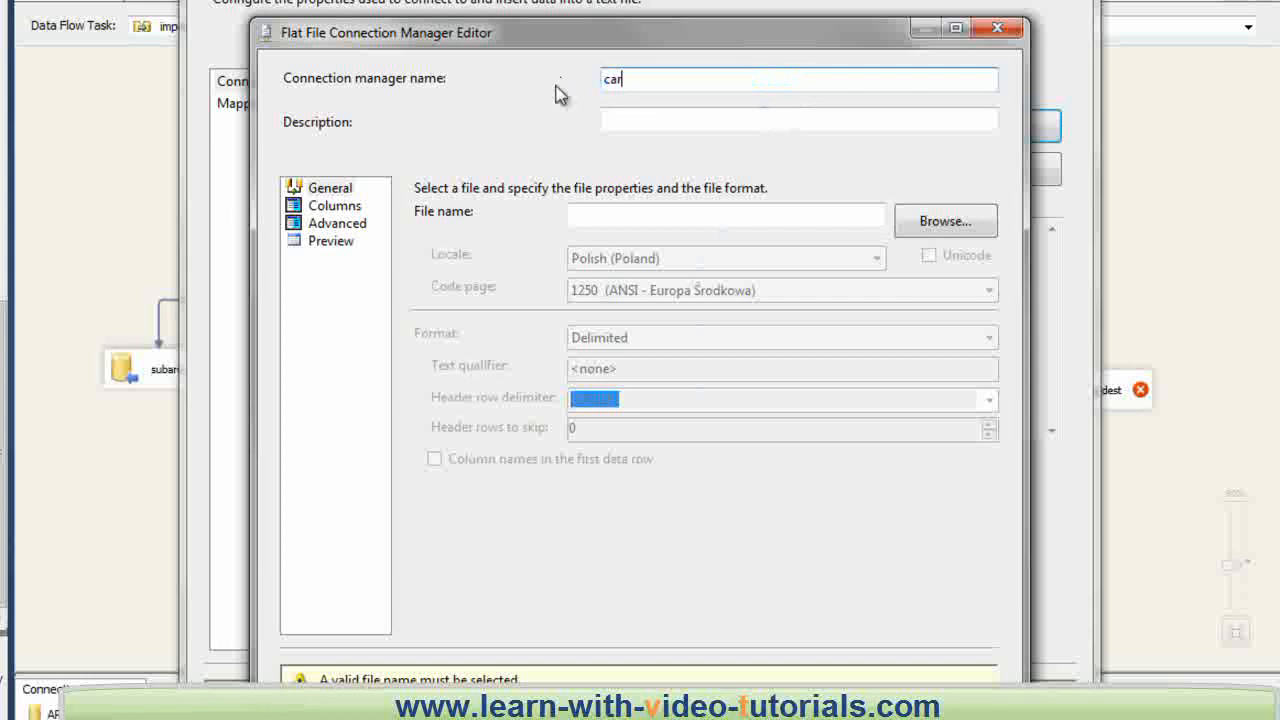
type("_and_")
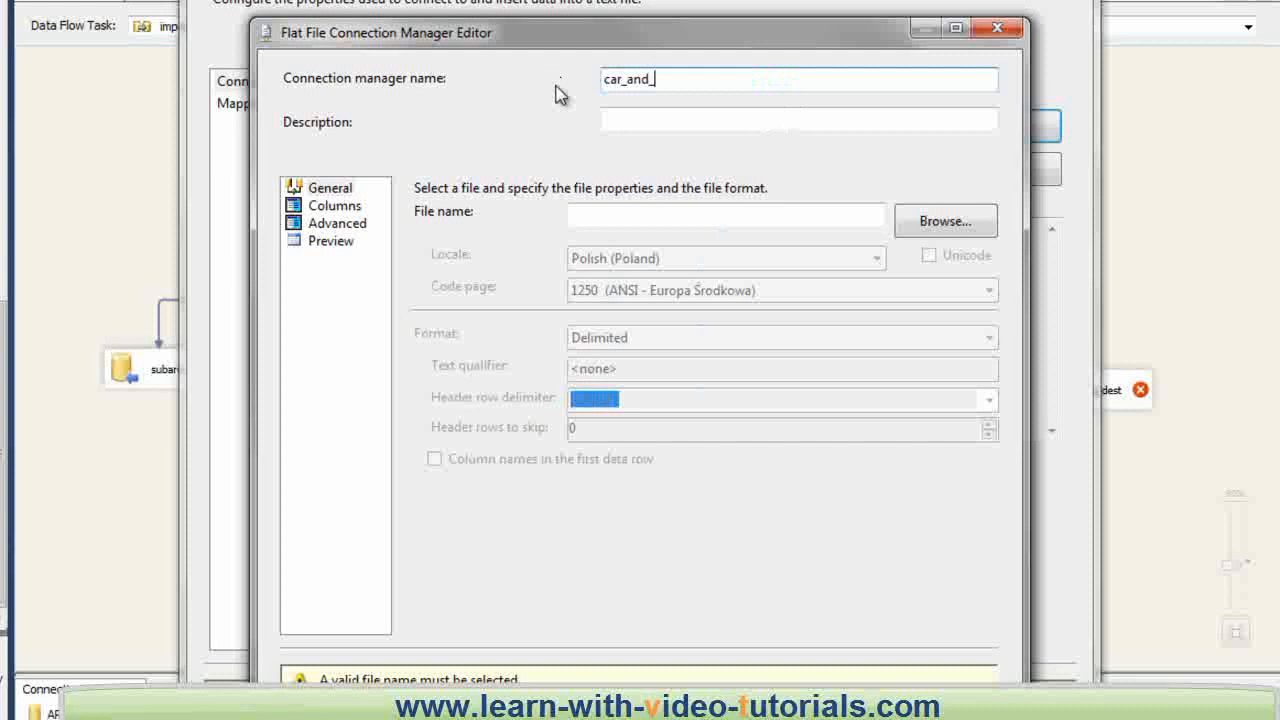
type("model_dest")
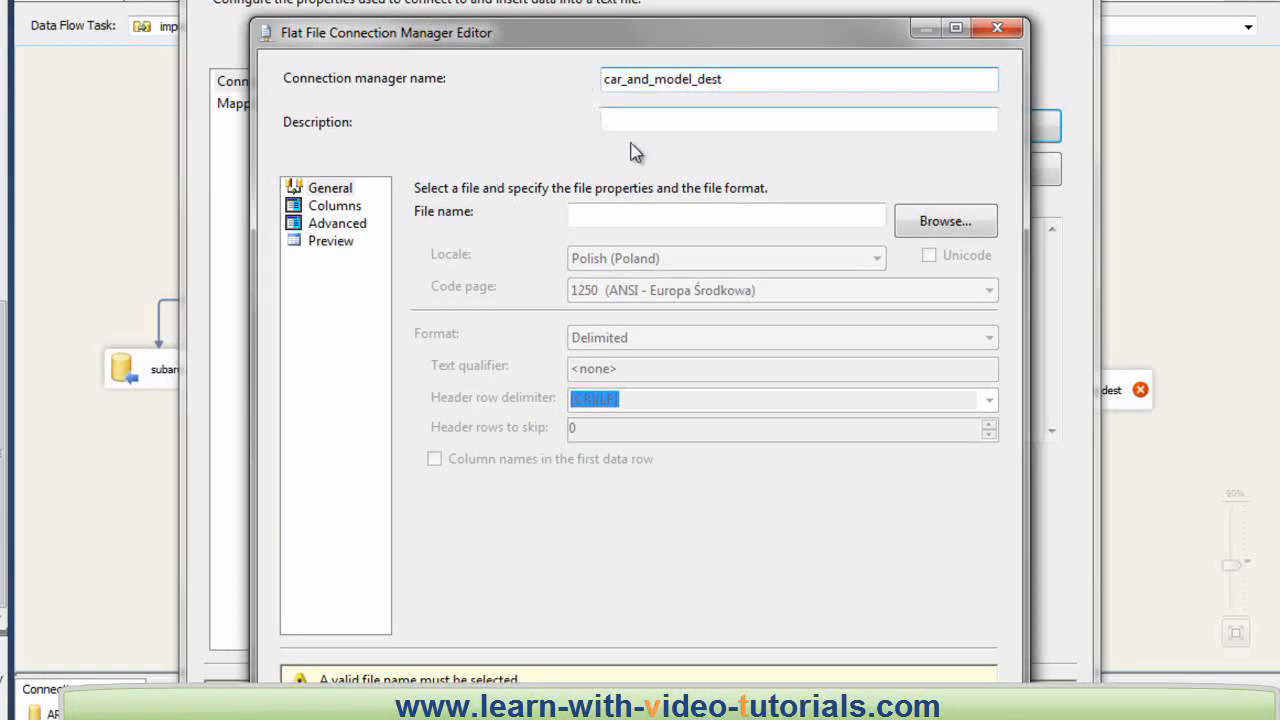
Step: Set the connection's target file to subaru_file_dest, a text file in the Lesson 02 folder
left_click(943, 223)
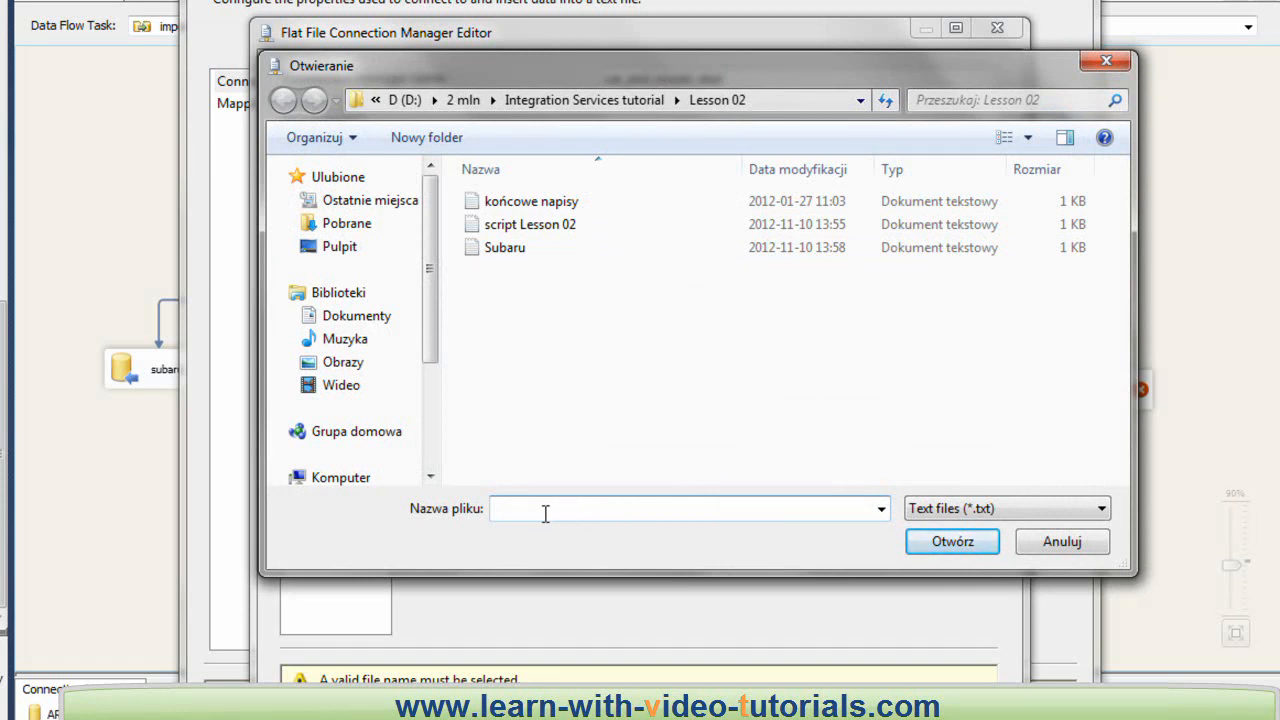
type("suba")
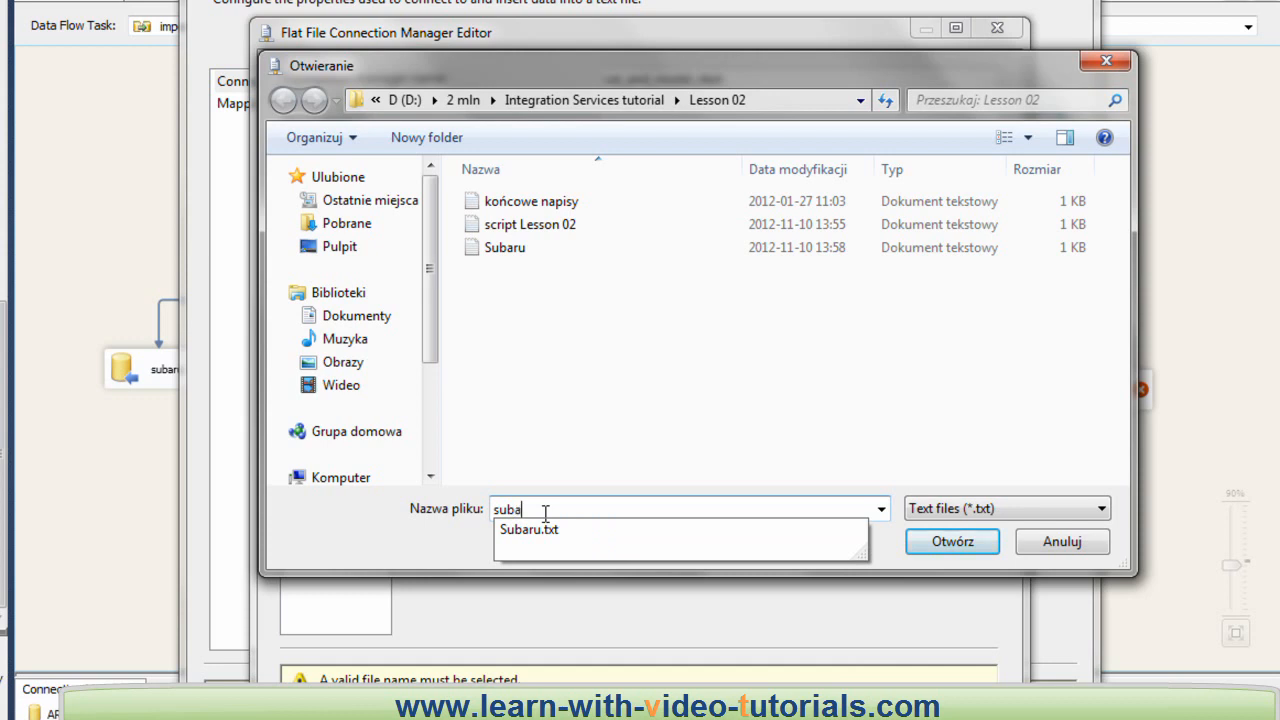
type("ru_fi")
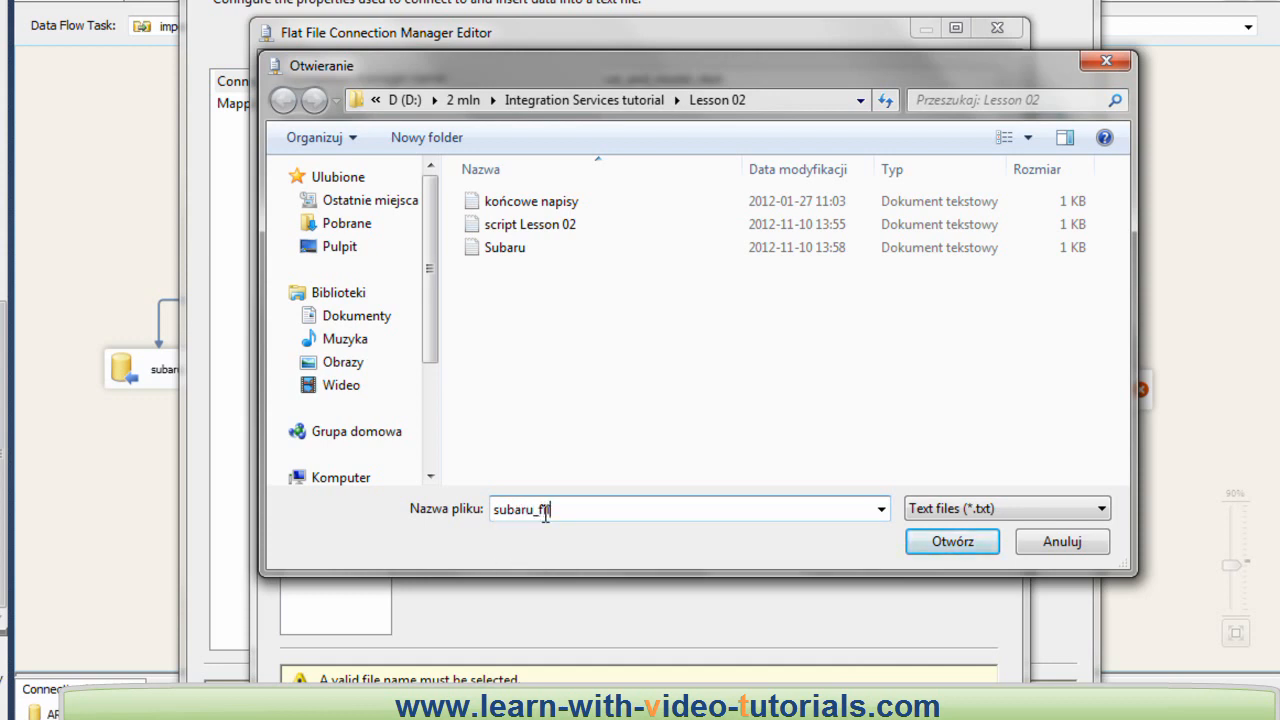
type("le_dest")
left_click(962, 547)
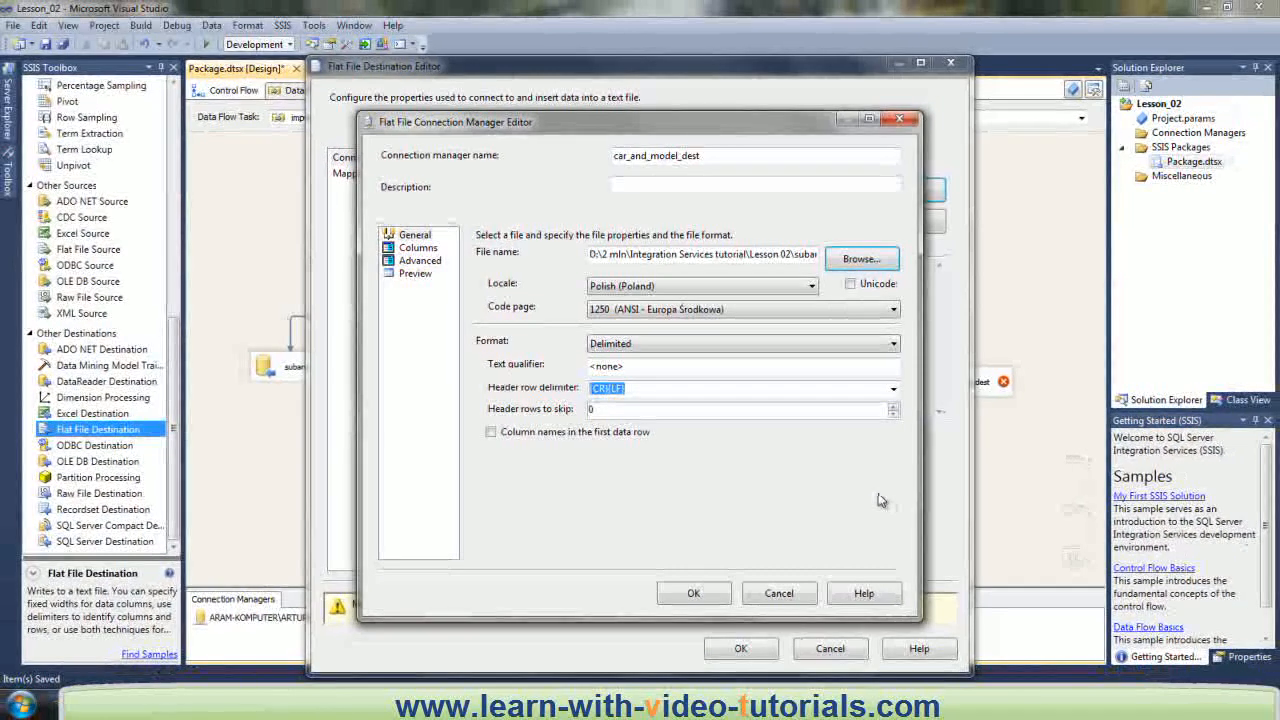
Step: Accept the car_and_model_dest connection's column settings and map Car, Model and Car_and_model to the same-named flat file destination columns
left_click(428, 249)
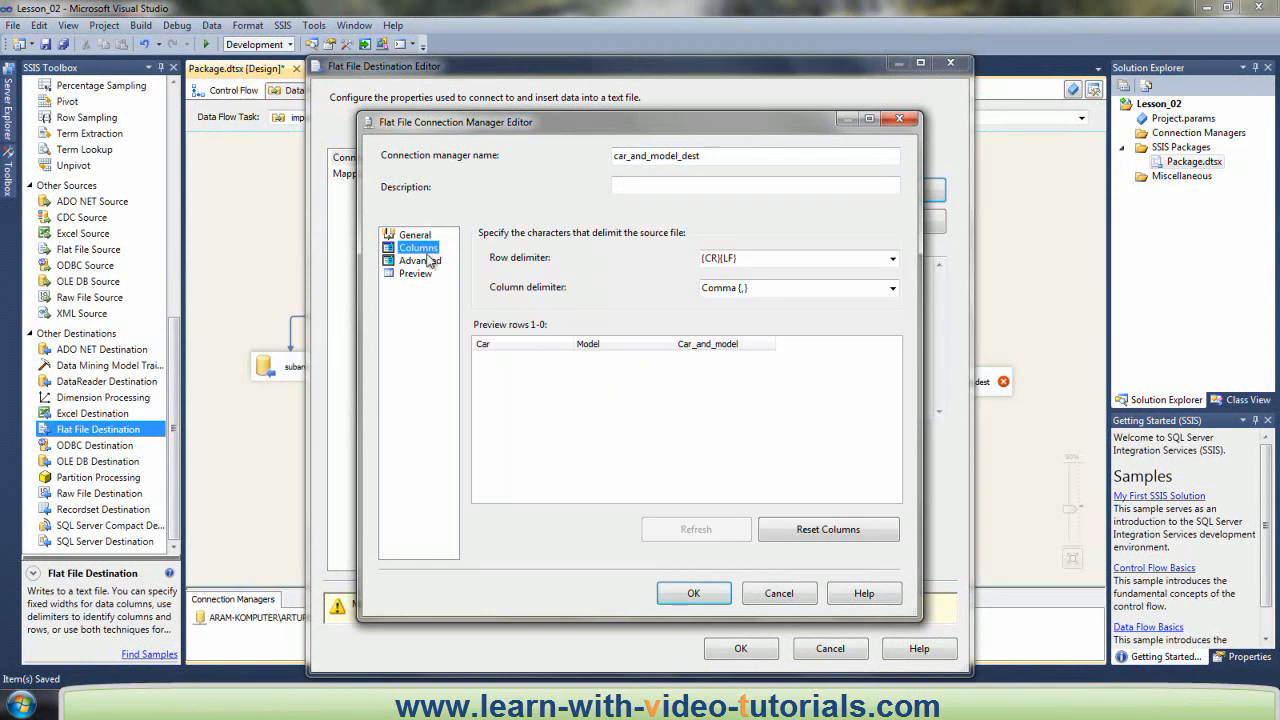
left_click(421, 261)
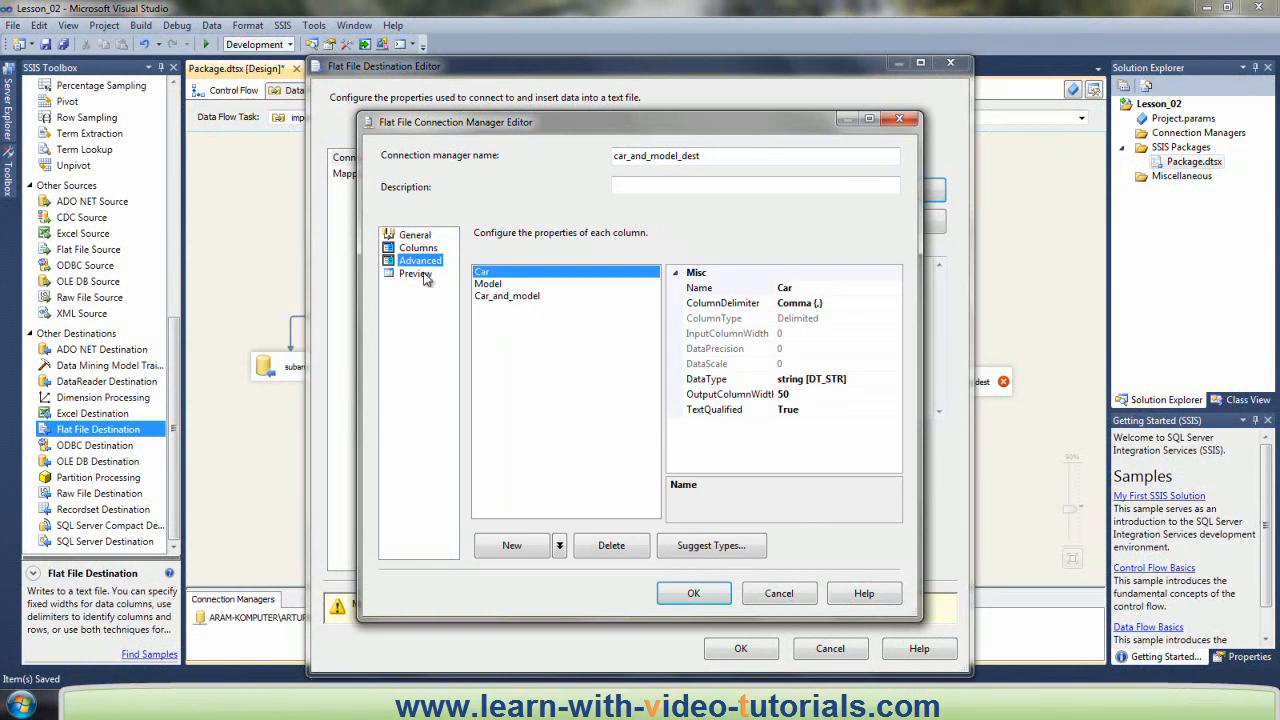
left_click(700, 598)
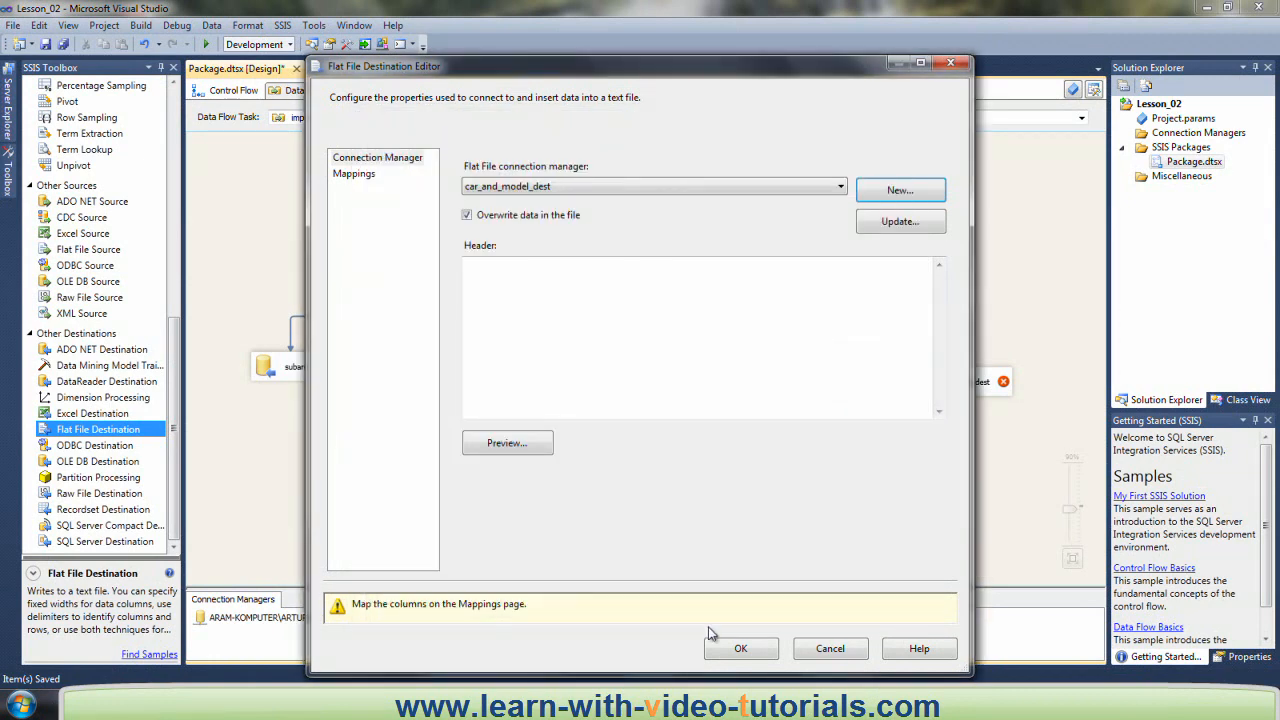
left_click(368, 176)
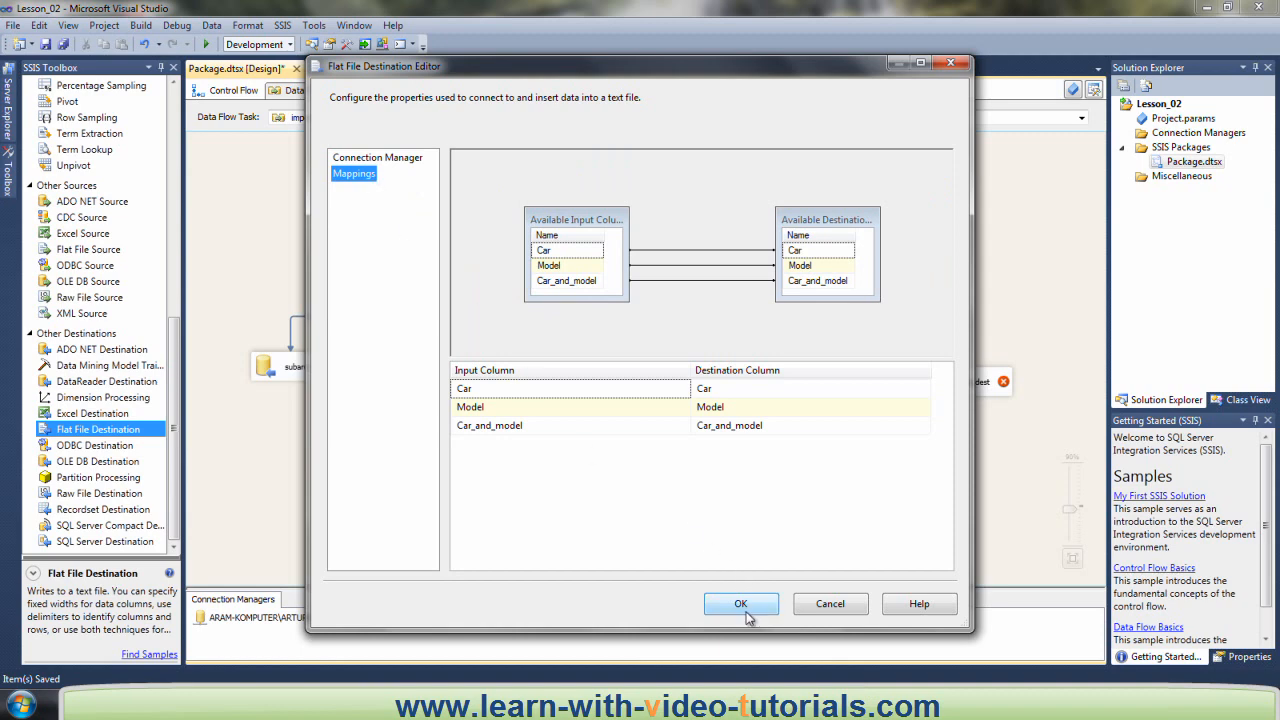
left_click(748, 606)
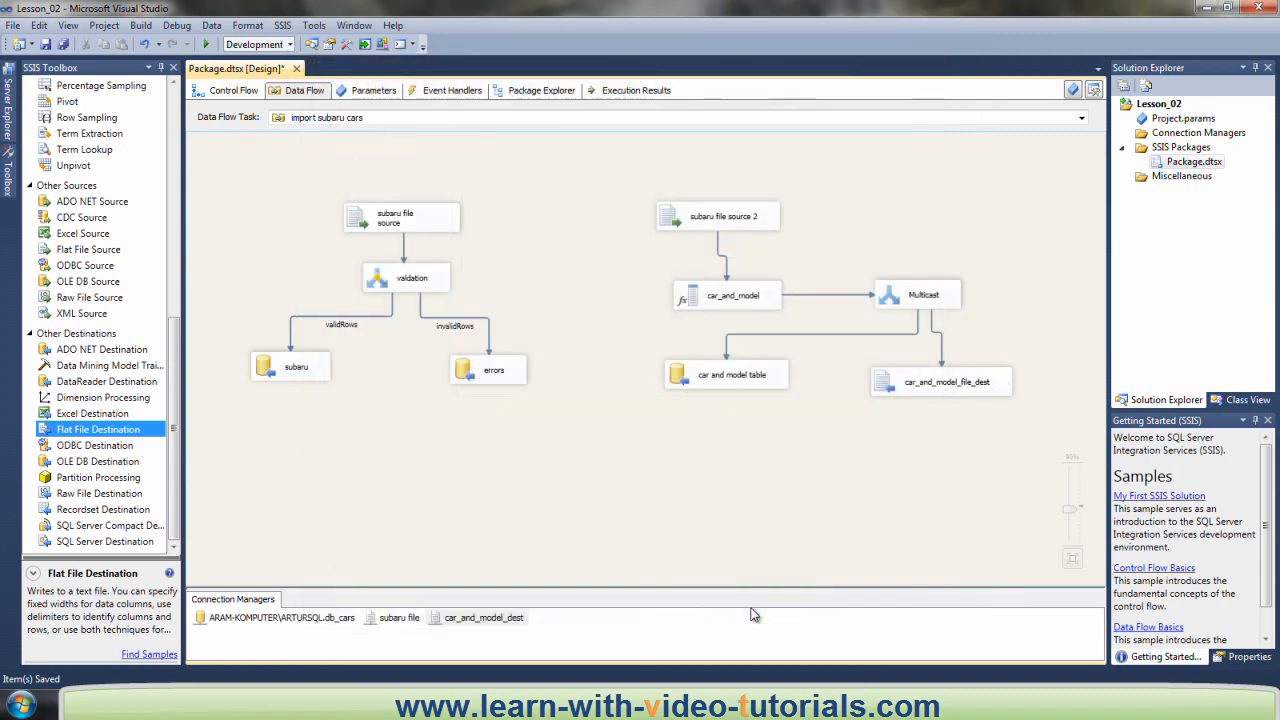
Step: Check the column mappings of the "car and model table" destination
double_click(707, 376)
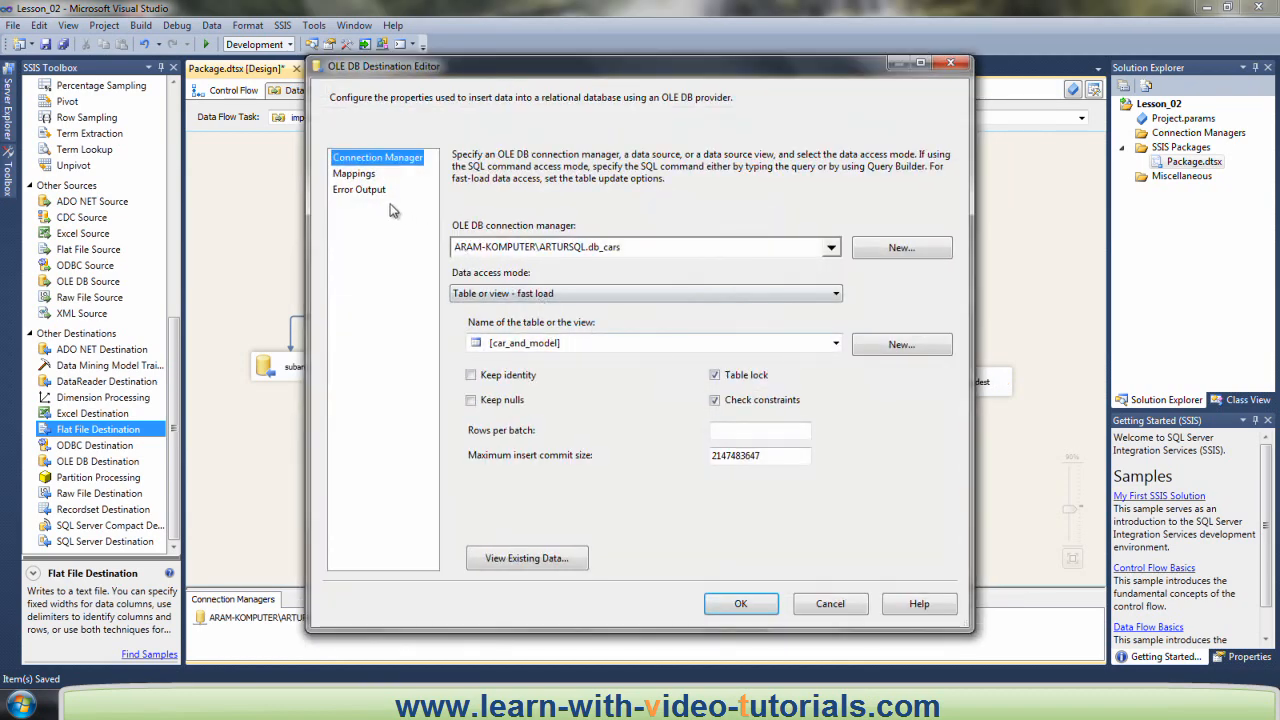
left_click(358, 175)
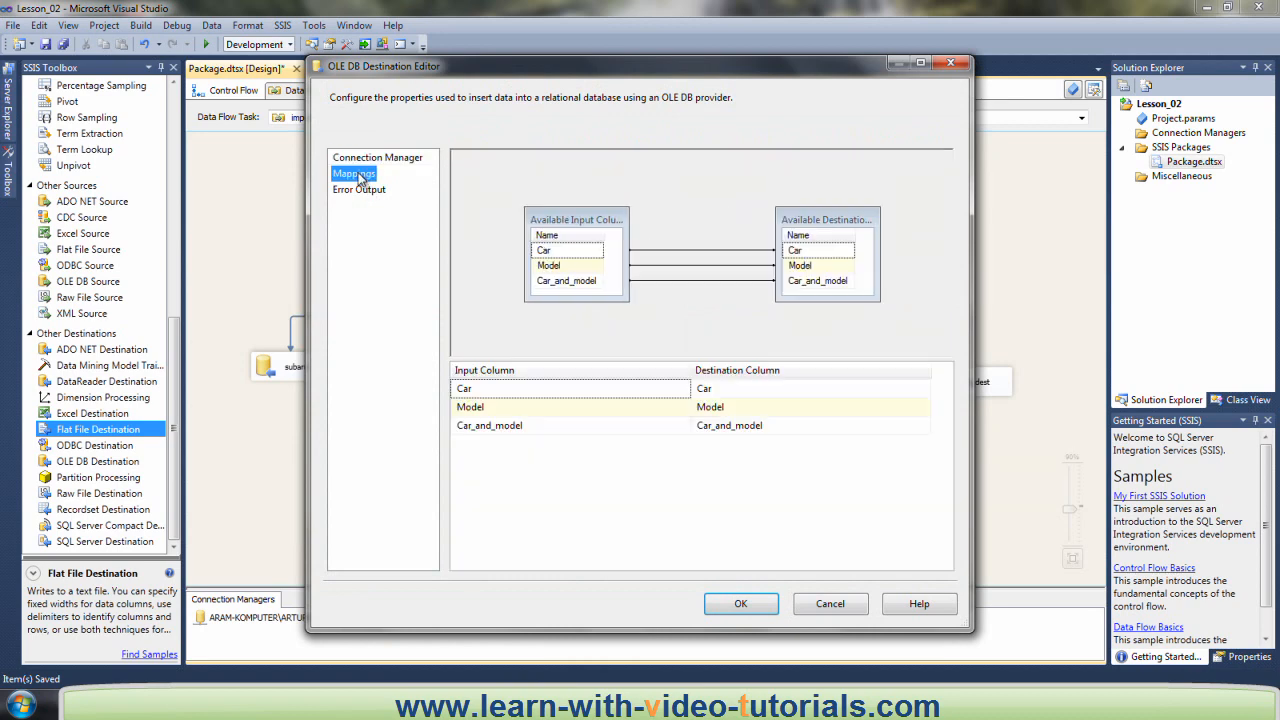
left_click(740, 603)
left_click(882, 487)
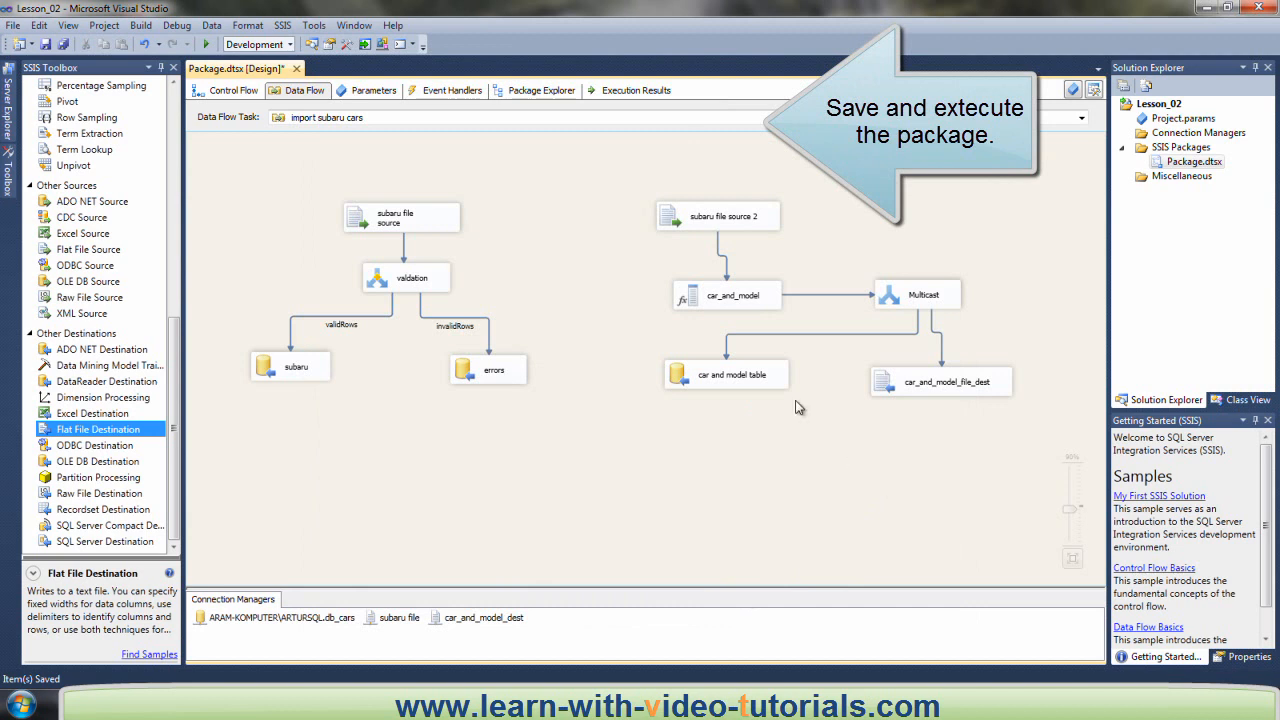
Step: Save the package and execute it from the control flow
left_click(46, 45)
left_click(235, 91)
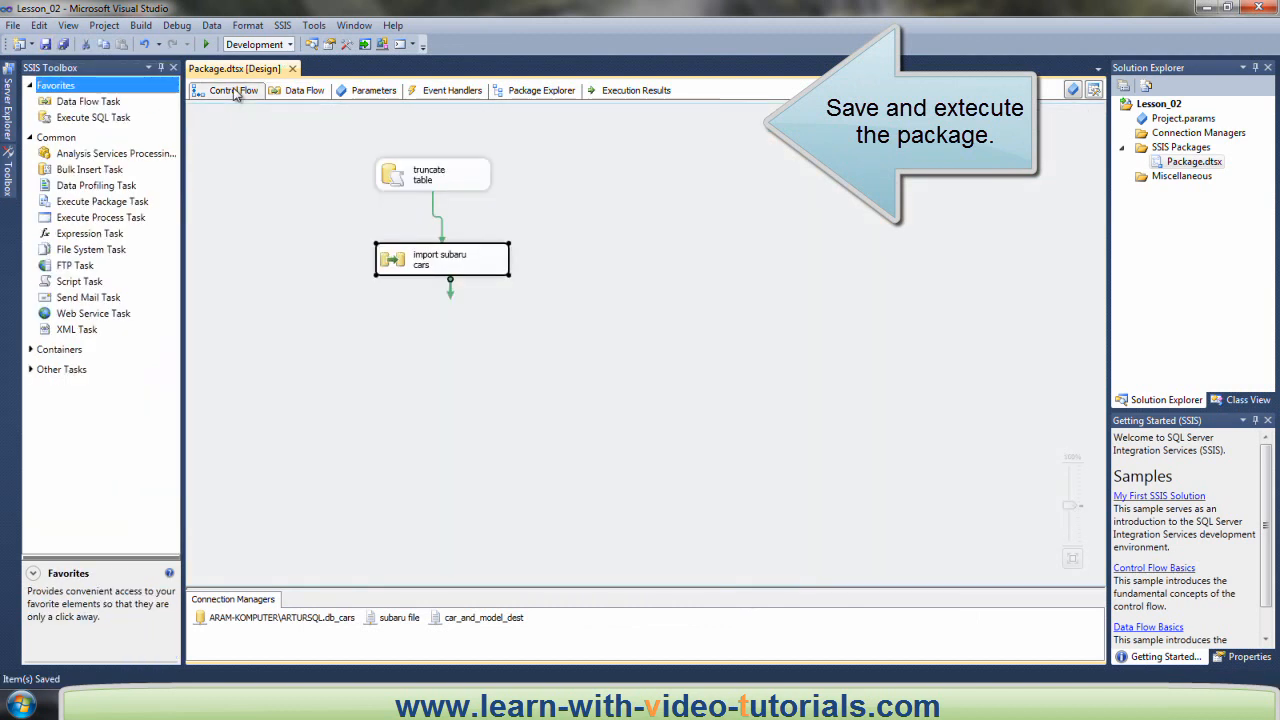
left_click(206, 44)
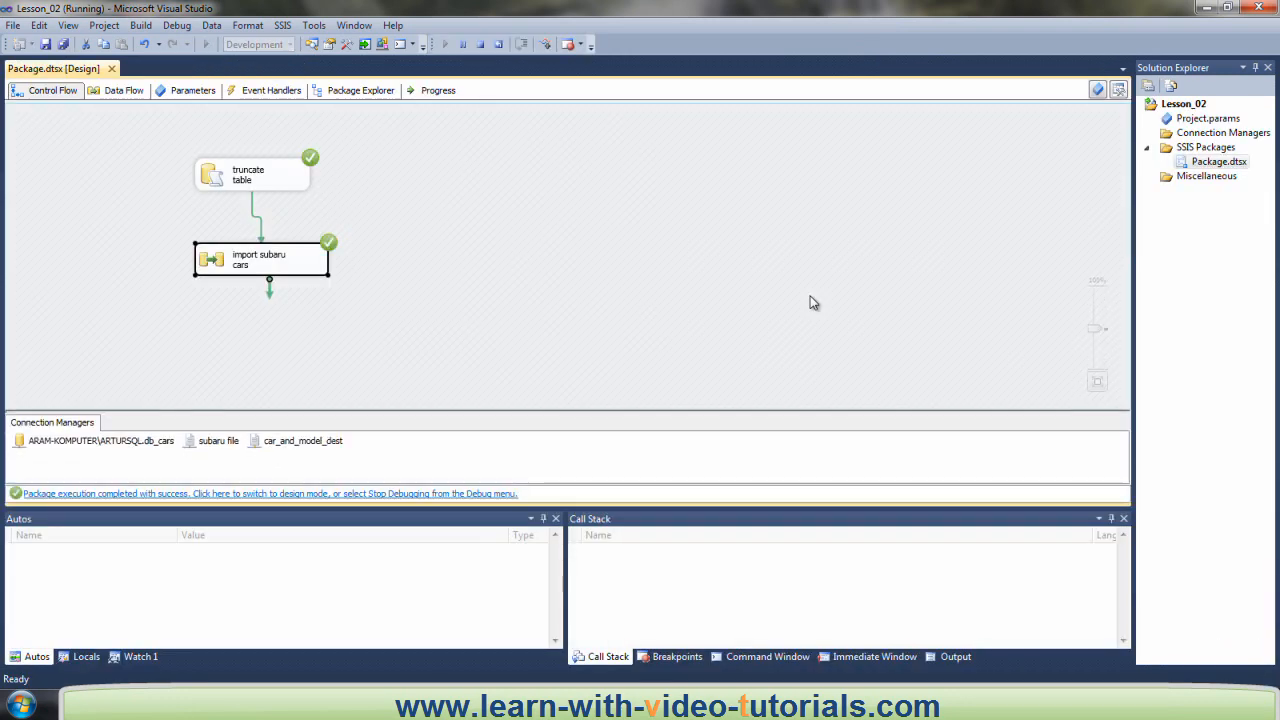
Step: Examine the executed "import subaru cars" data flow and the contents of subaru_file_dest in the Lesson 02 folder
double_click(210, 255)
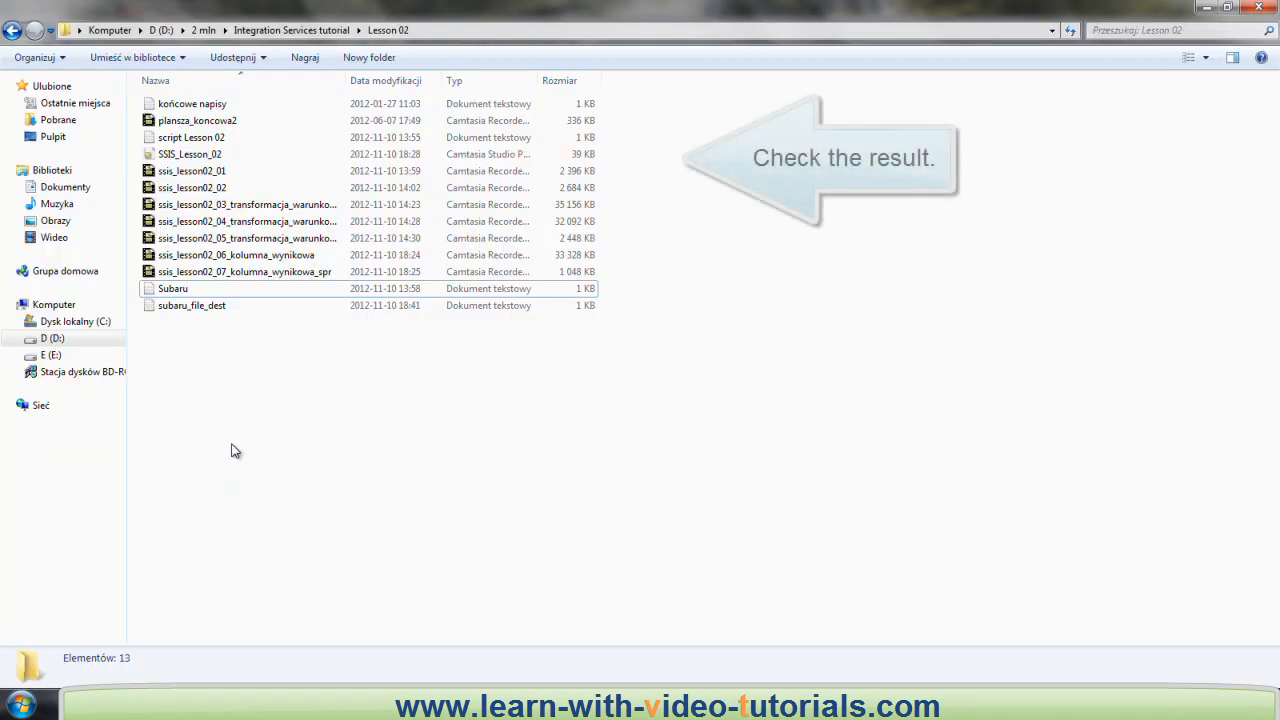
left_click(215, 308)
double_click(215, 307)
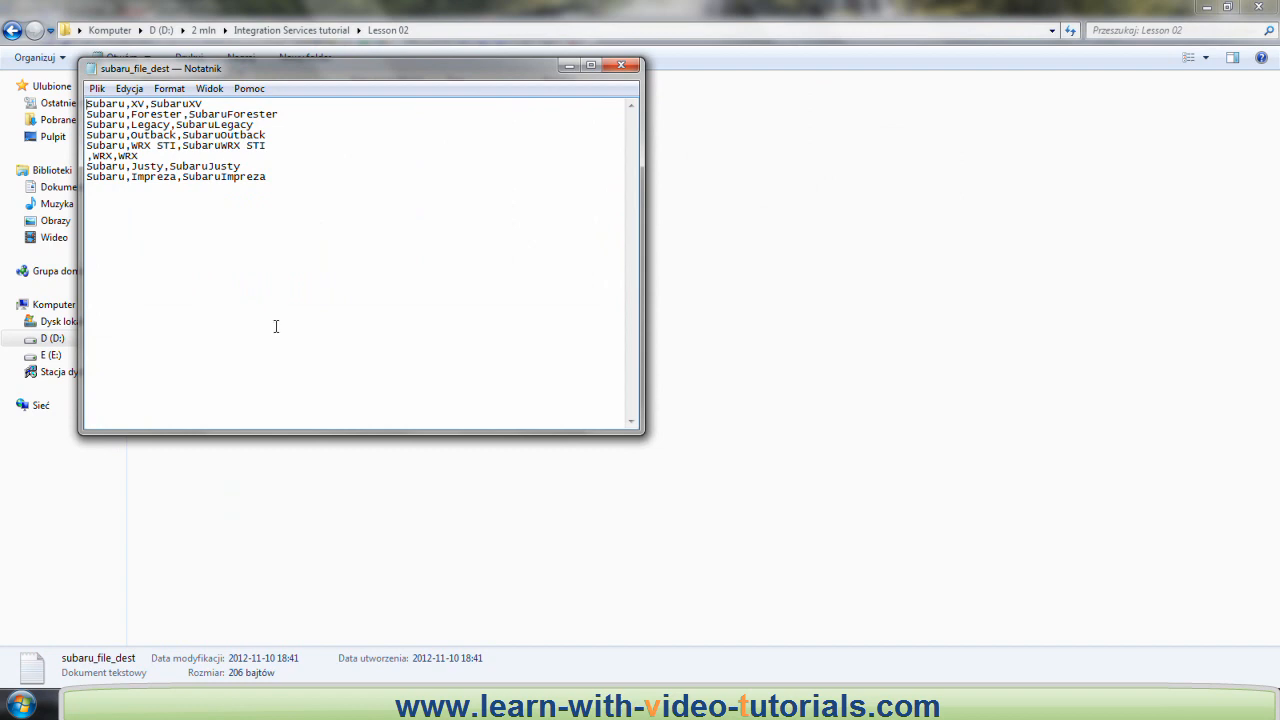
left_click(630, 67)
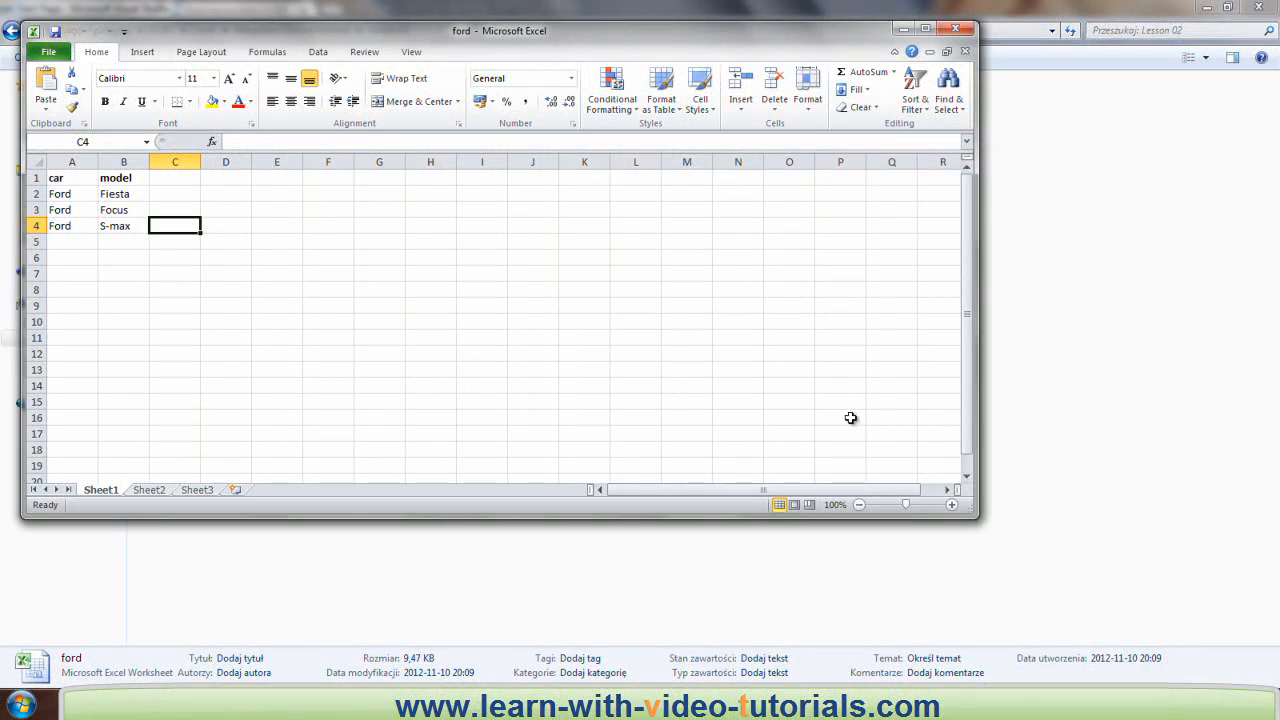
Step: Close the ford workbook and create a new Integration Services project named Lesson_02a in Visual Studio
left_click(953, 31)
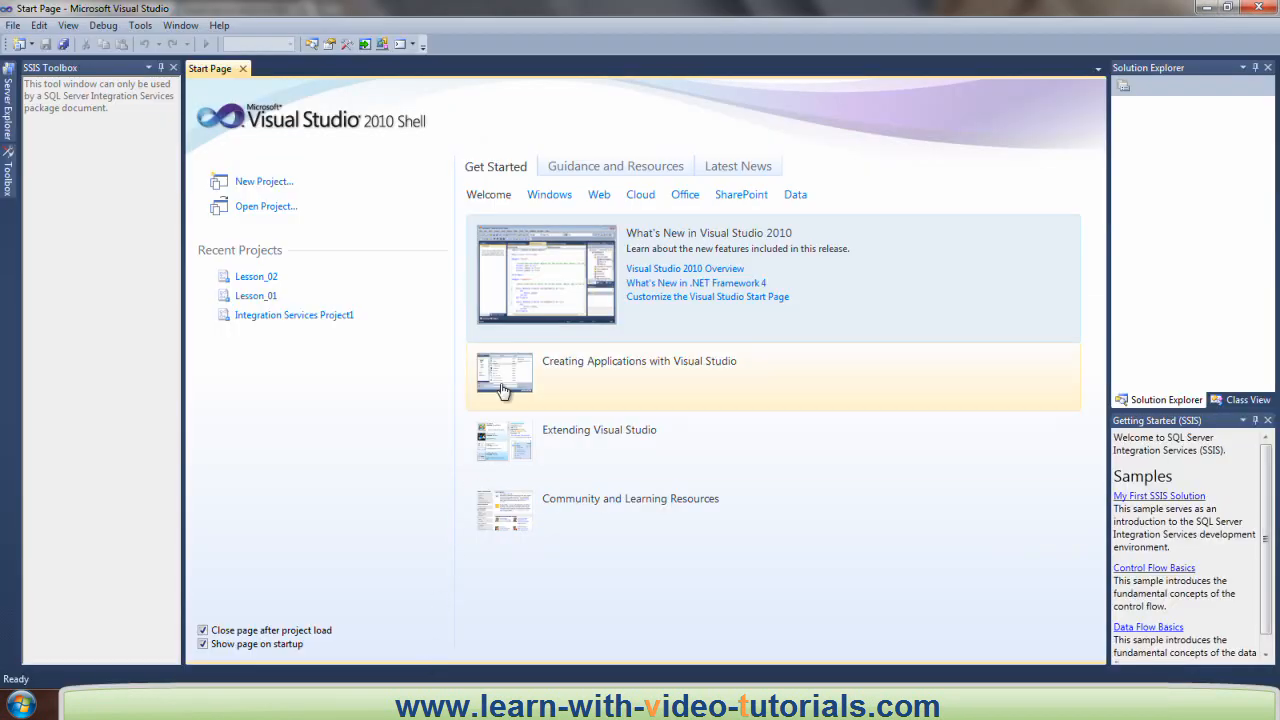
left_click(262, 186)
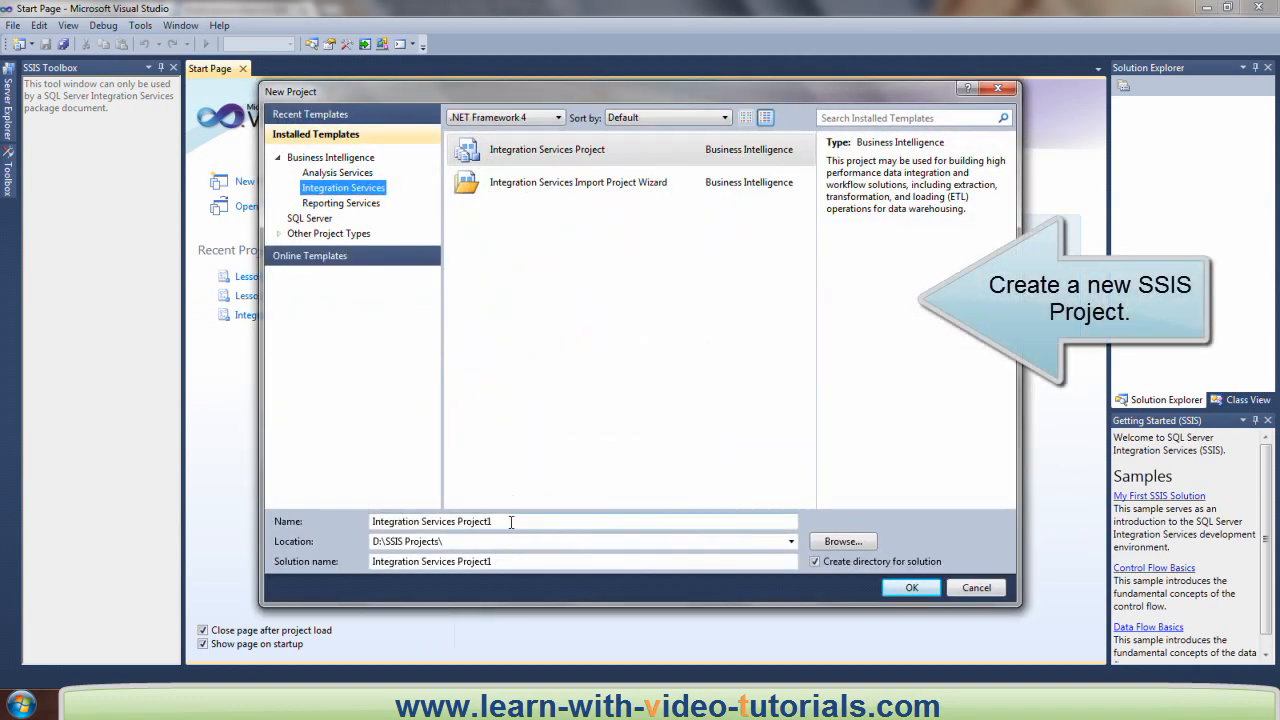
left_click_drag(511, 522, 349, 528)
type("Lesson")
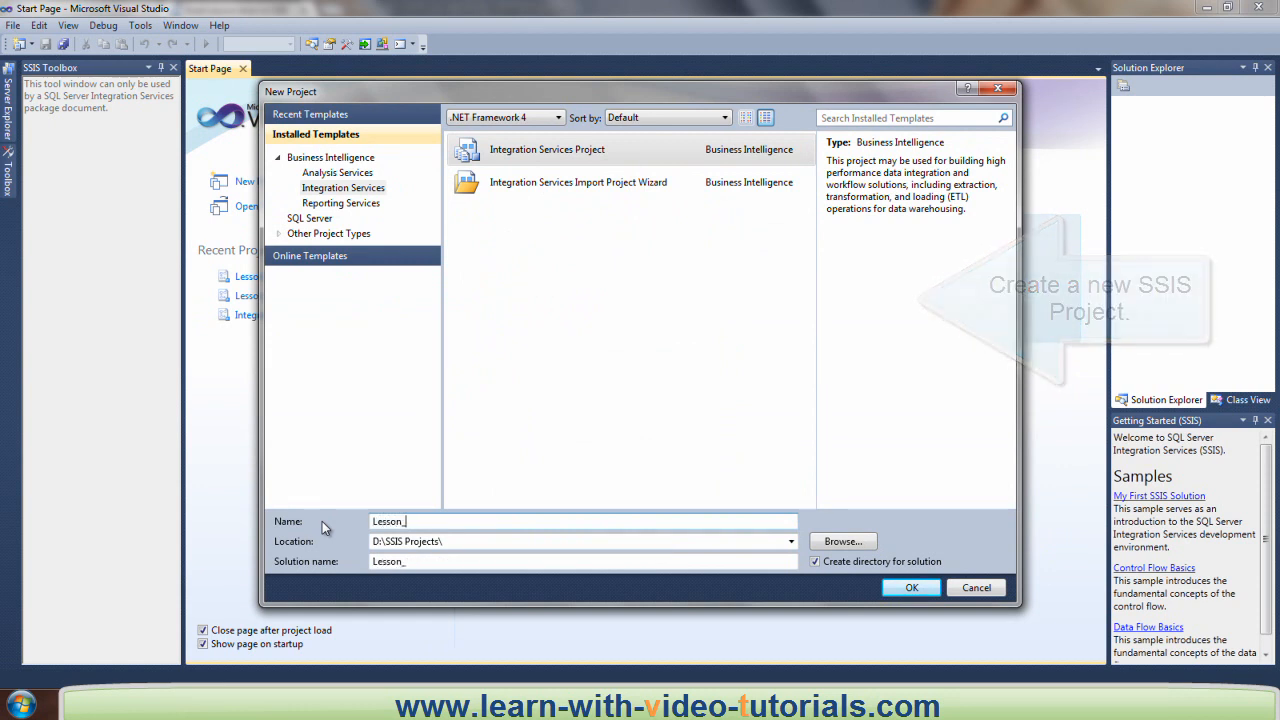
type("_02a")
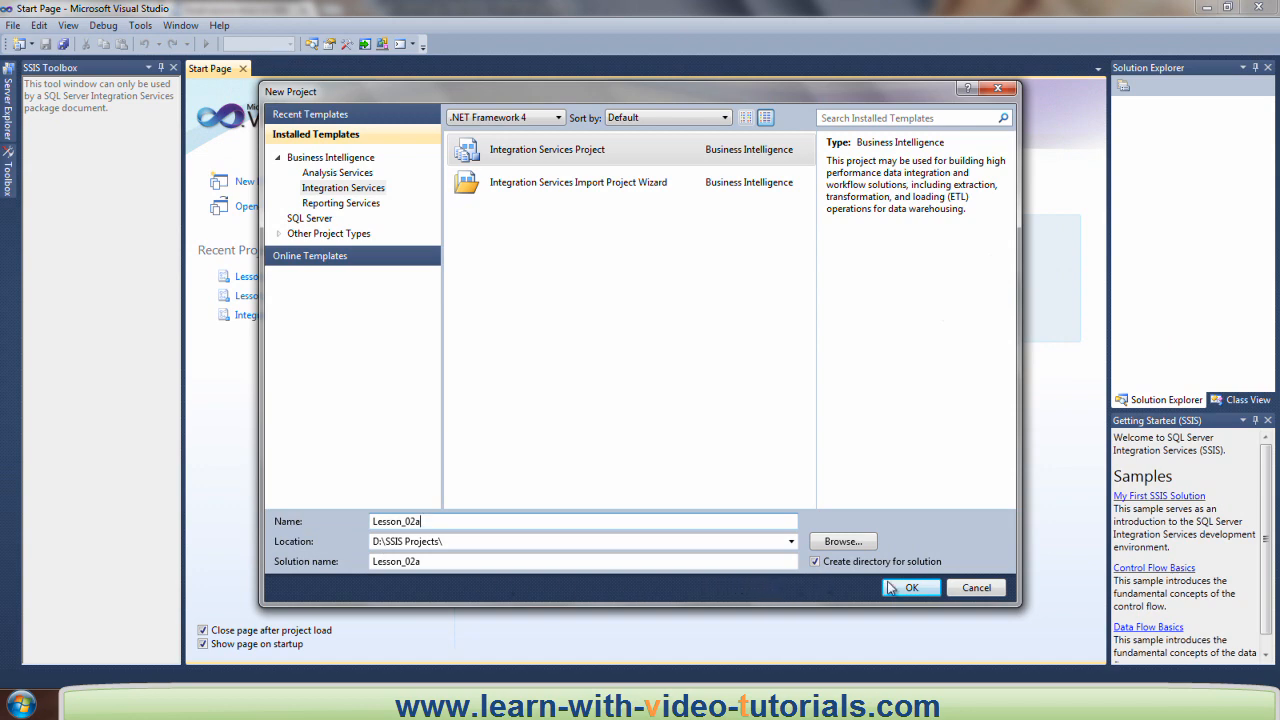
left_click(920, 590)
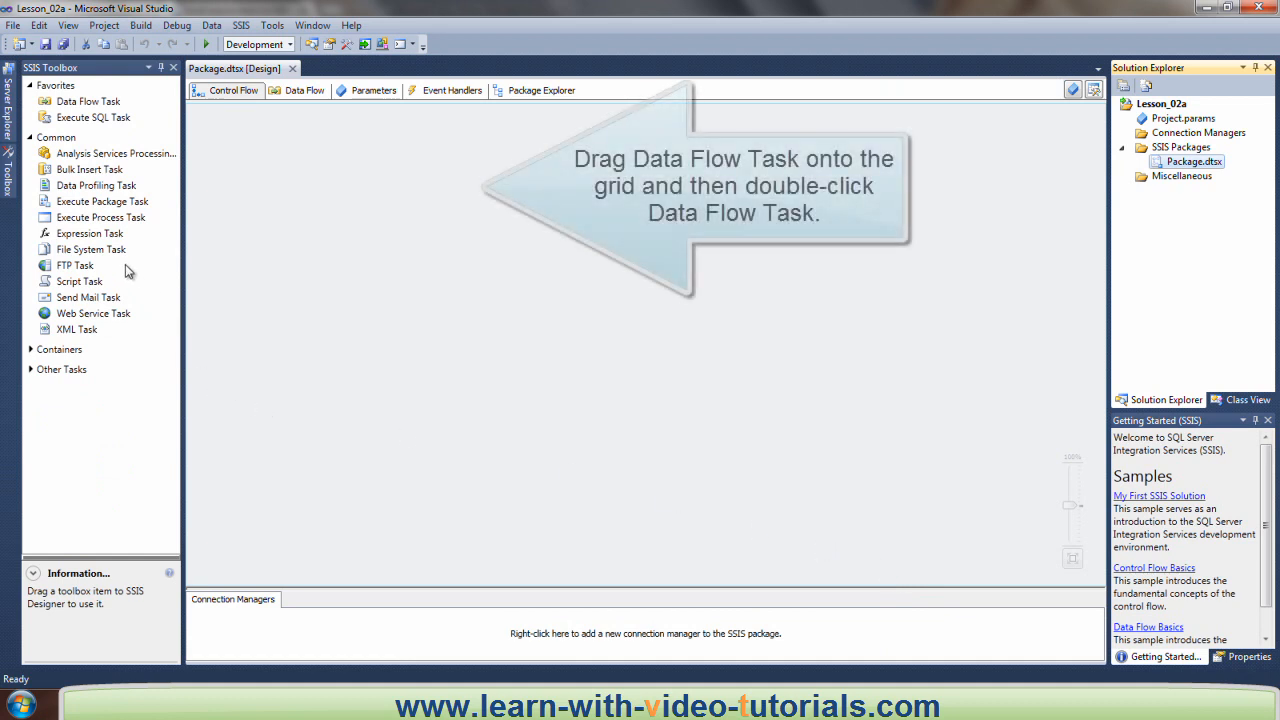
Step: Add a Data Flow Task to the control flow and name it "import excel file"
left_click_drag(88, 101, 410, 222)
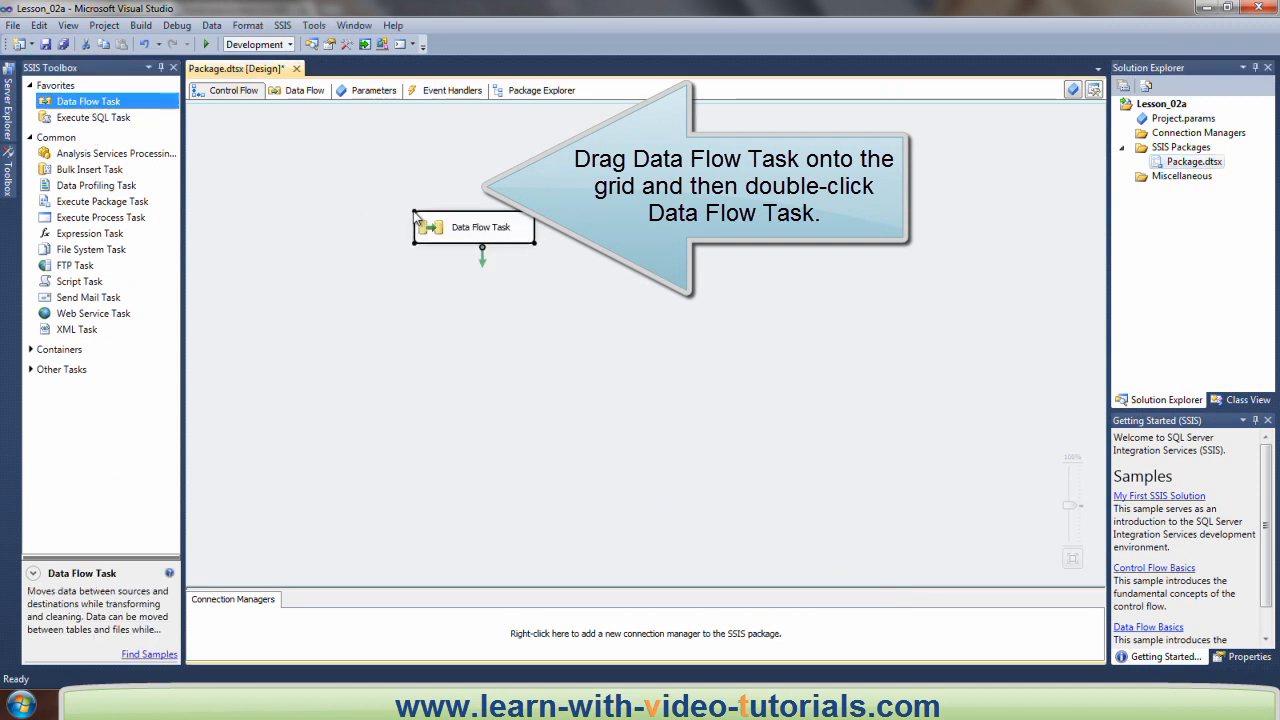
left_click(480, 229)
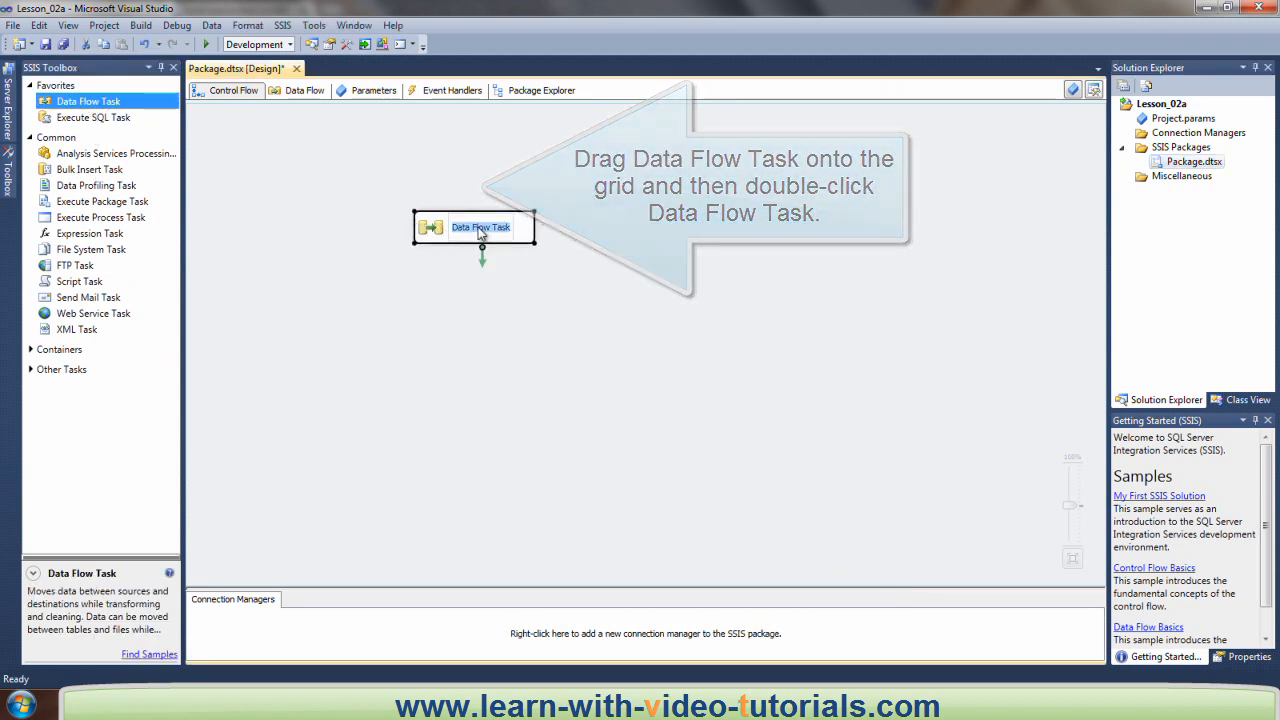
type("import")
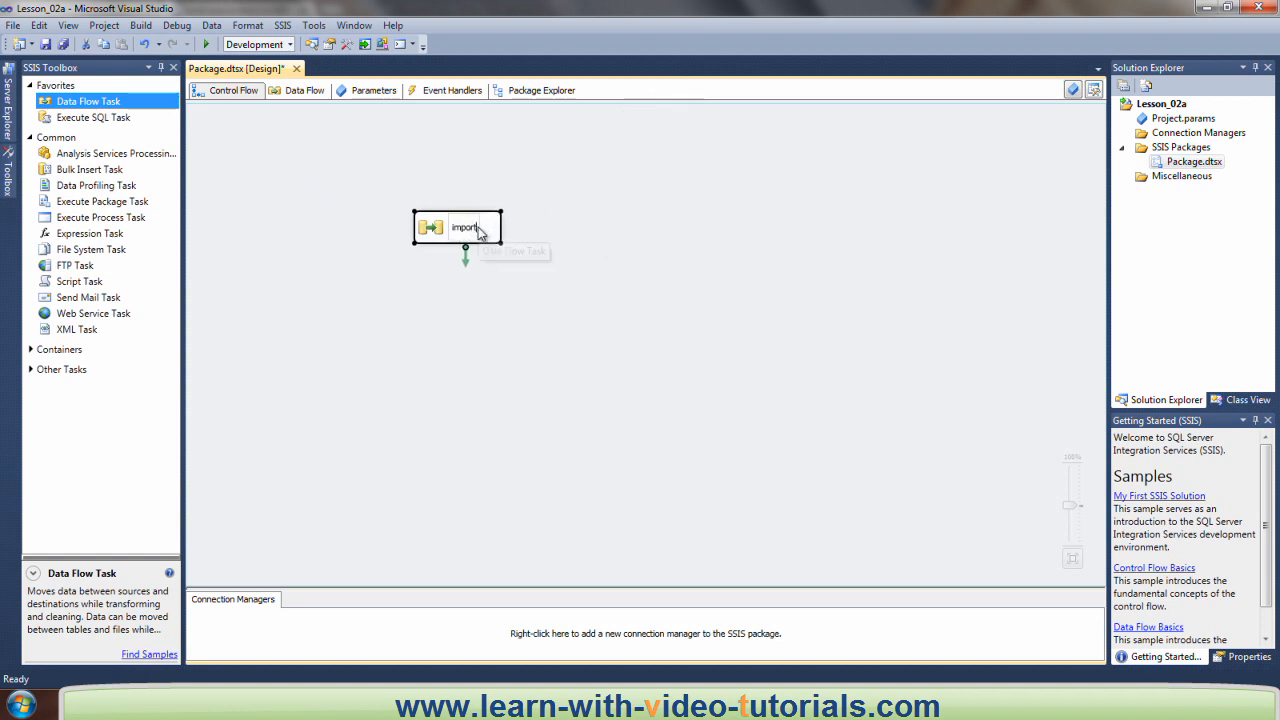
type(" excel file")
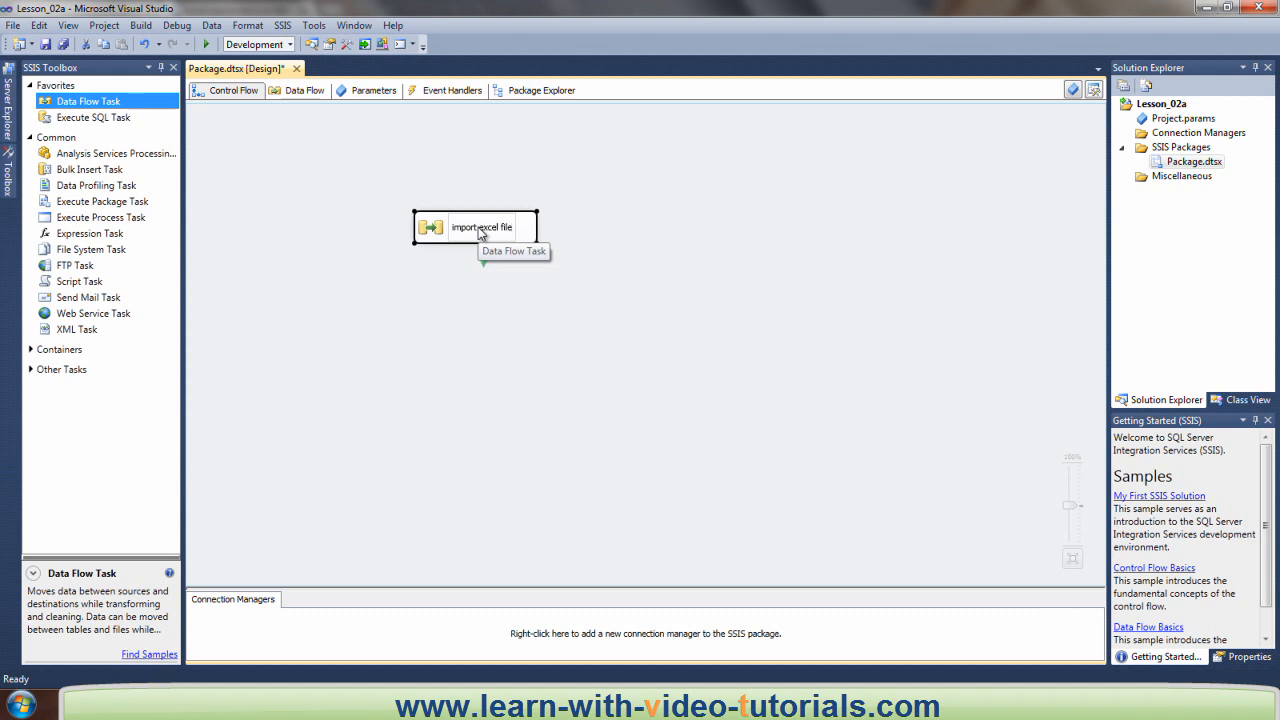
left_click(428, 294)
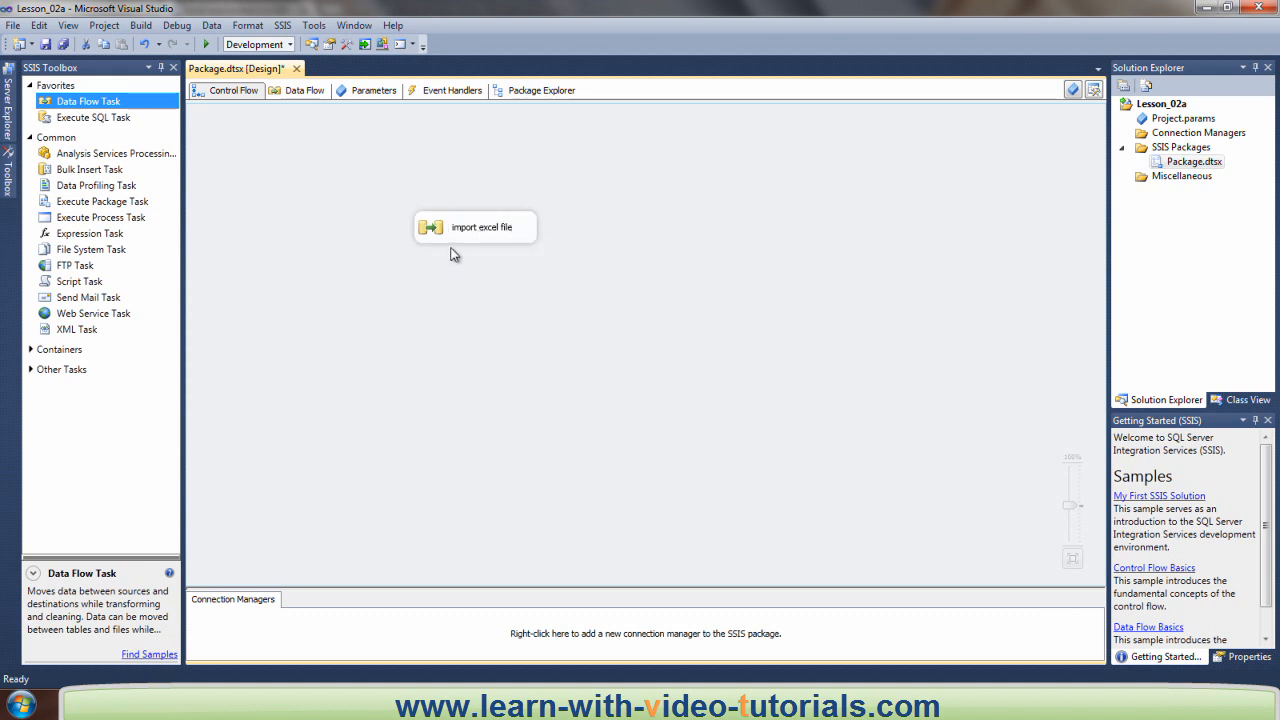
Step: Open the "import excel file" task's data flow and add an Excel Source to it
left_click(449, 231)
double_click(449, 231)
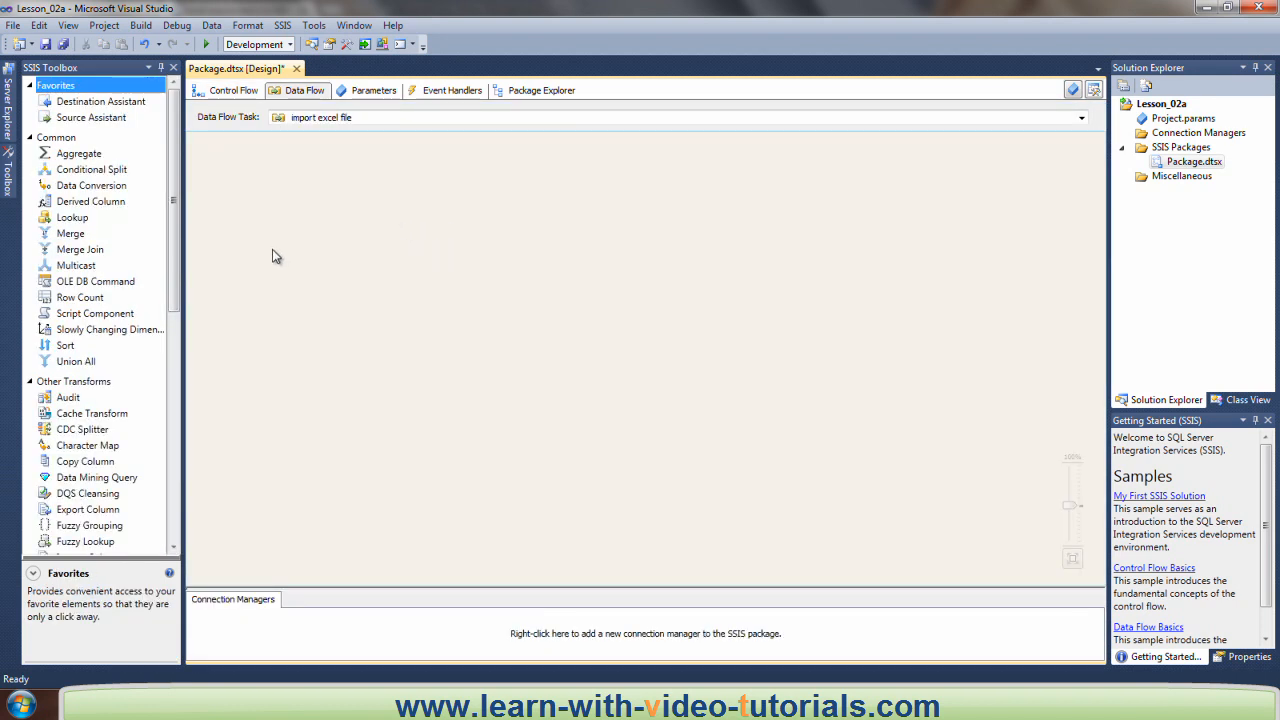
left_click_drag(176, 218, 180, 408)
left_click_drag(95, 327, 386, 198)
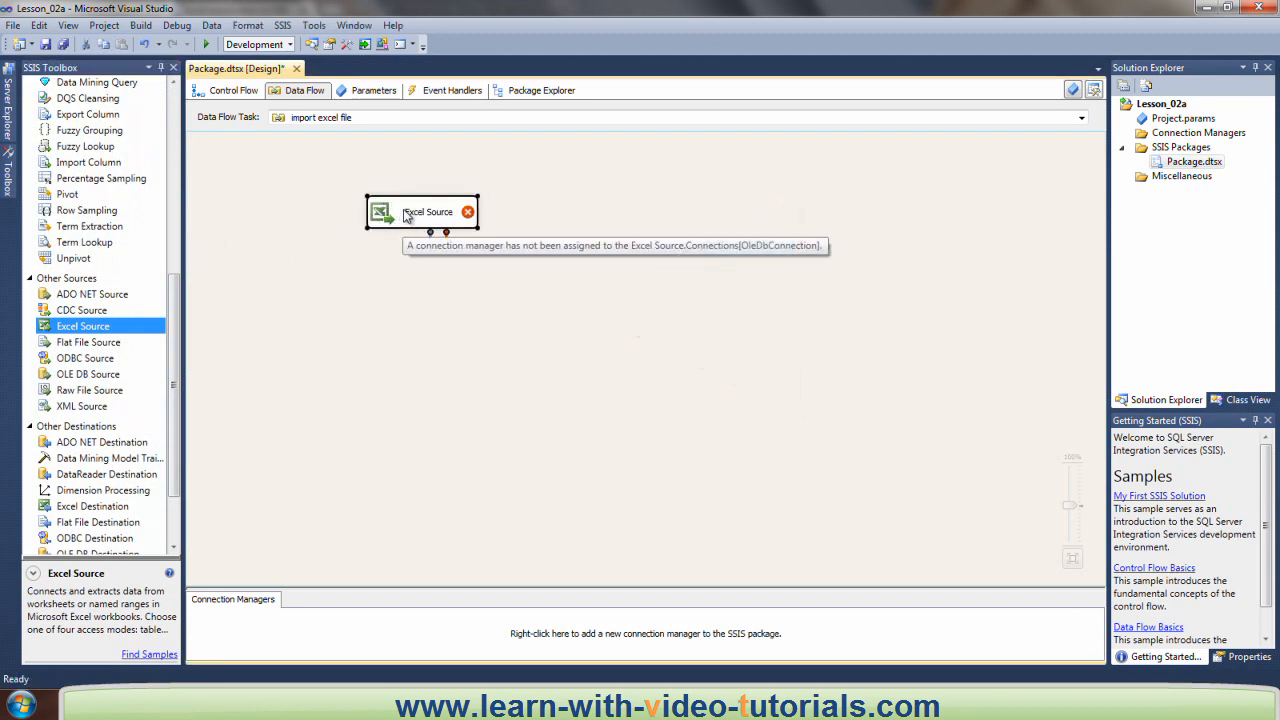
Step: Create a new Excel connection manager for the Excel Source that points to ford.xlsx in the Lesson 02 folder
double_click(408, 216)
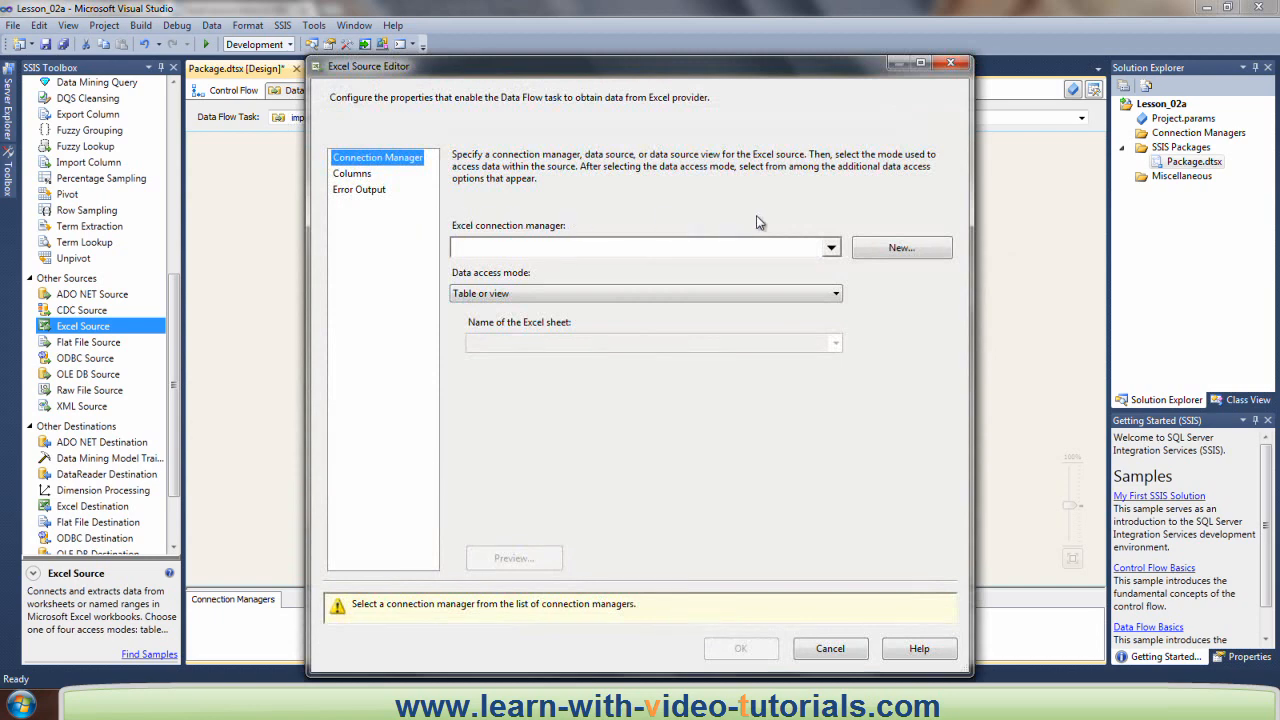
left_click(897, 247)
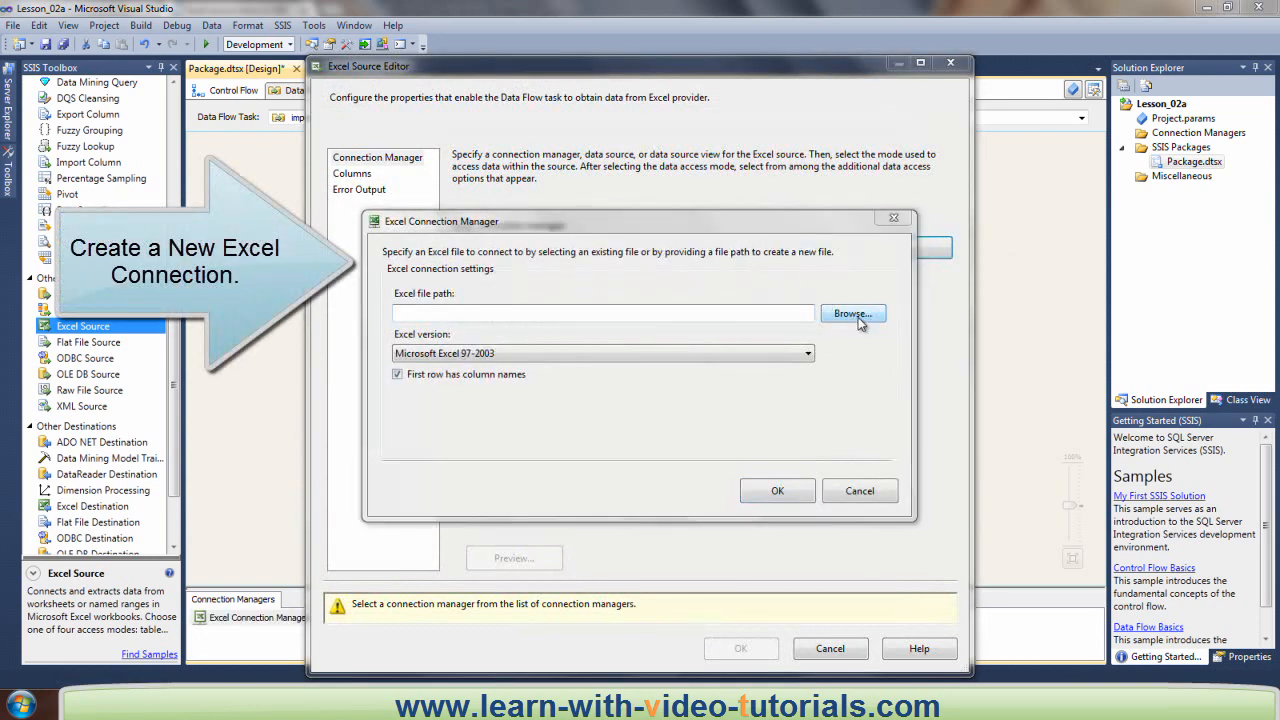
left_click(852, 314)
left_click(558, 355)
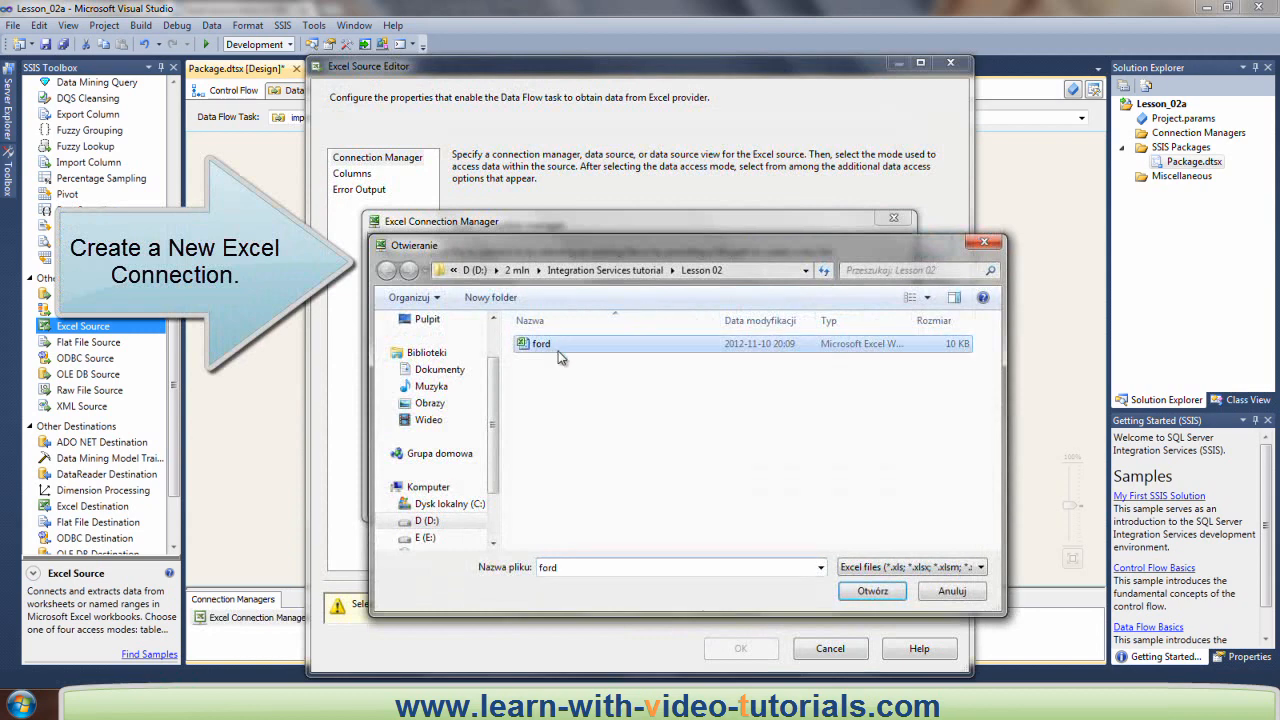
left_click(866, 592)
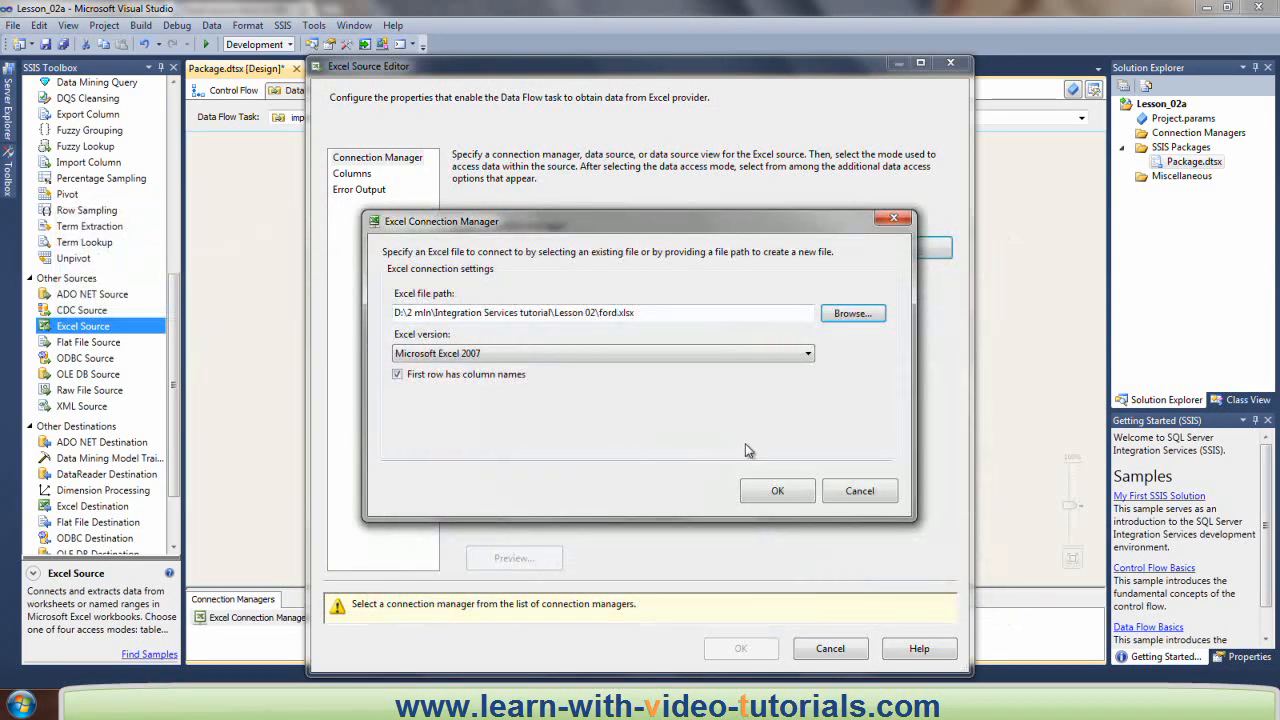
left_click(778, 491)
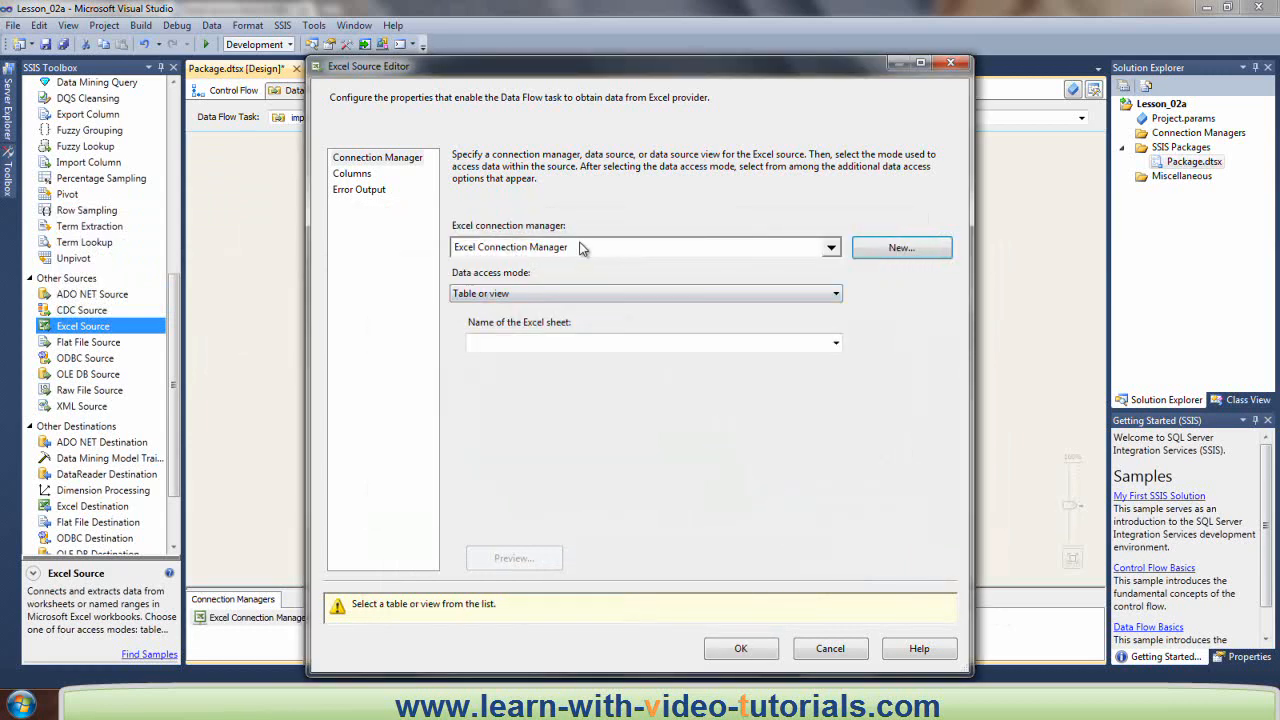
Step: Set the Excel Source to read Sheet1$ and accept its car and model columns
left_click(582, 343)
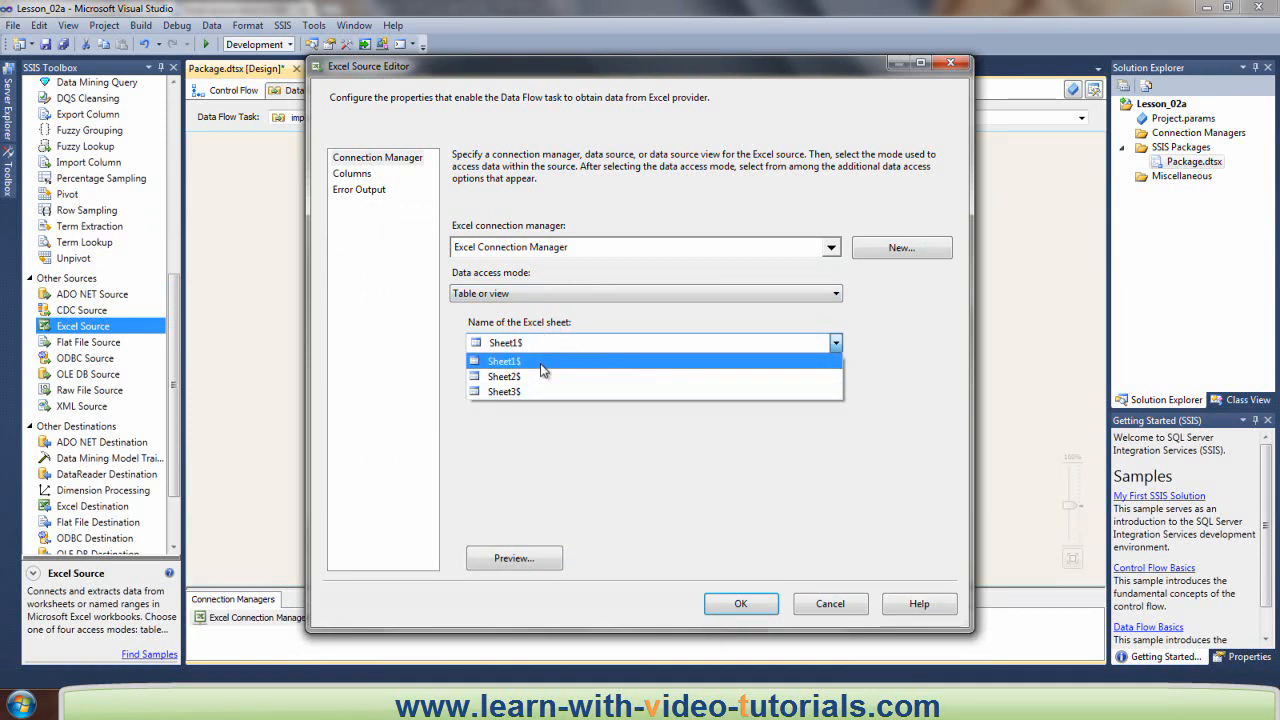
left_click(545, 362)
left_click(362, 175)
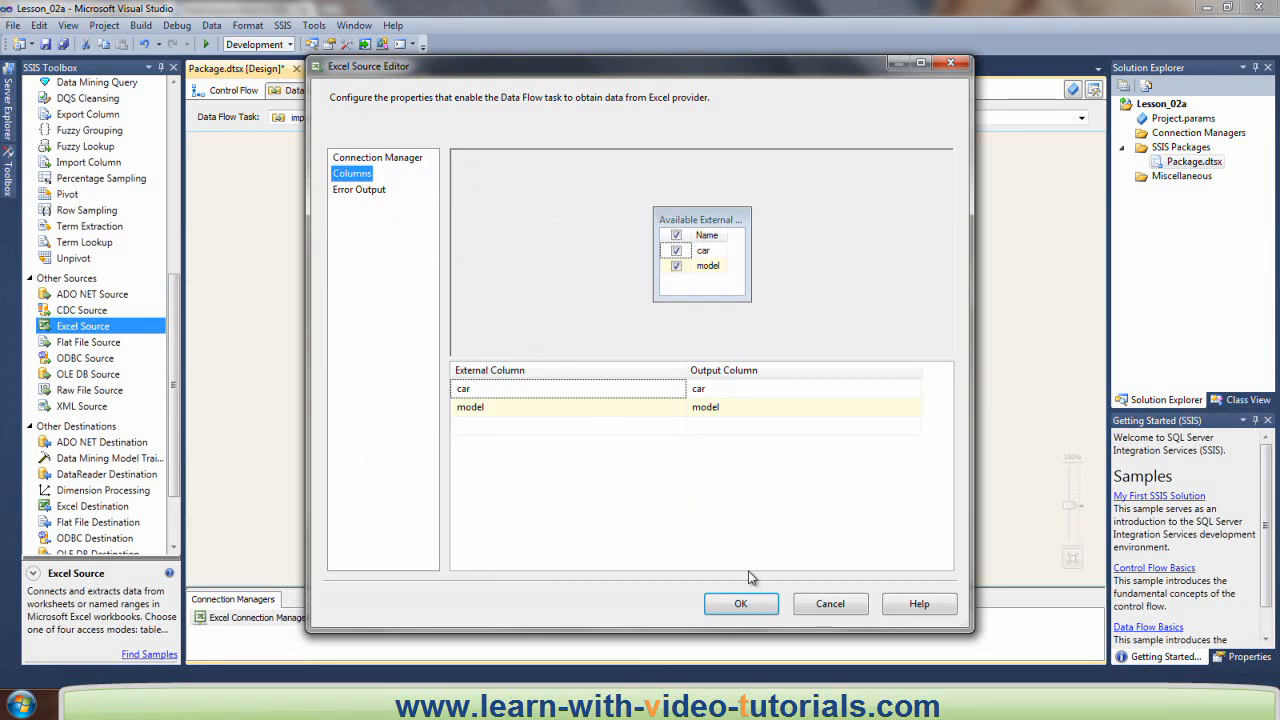
left_click(736, 607)
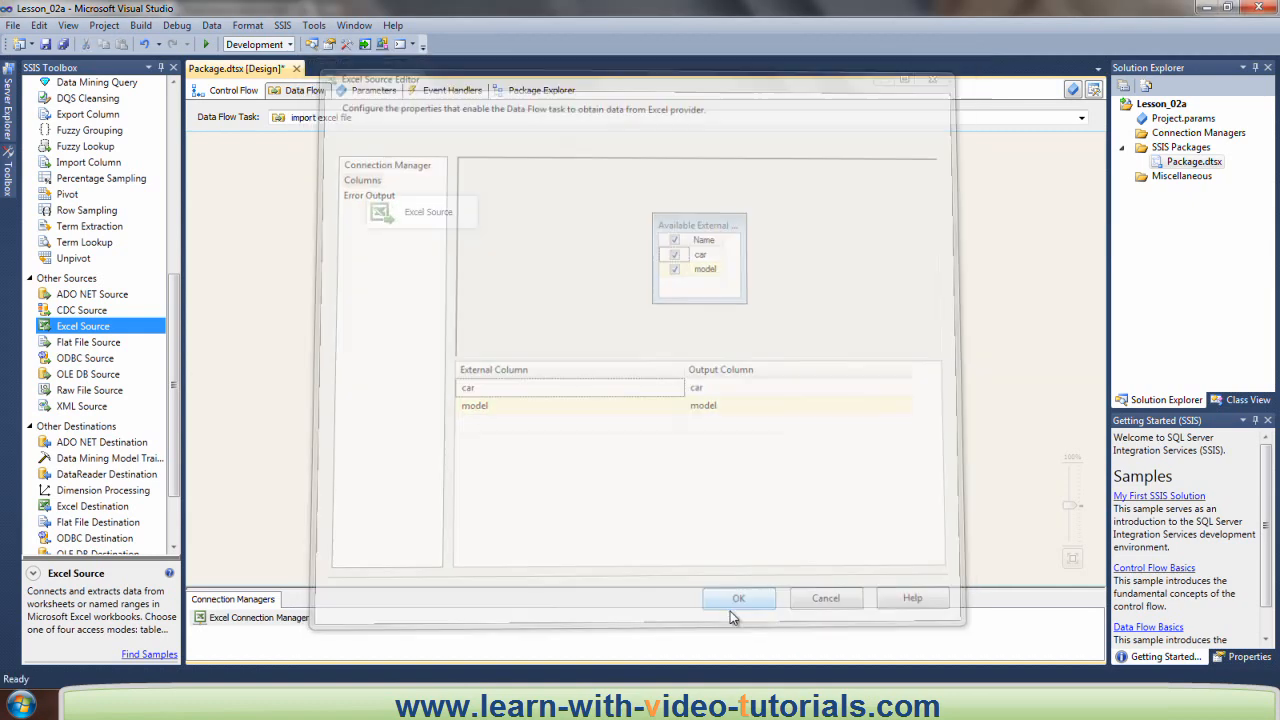
Step: Add an OLE DB Destination below the Excel Source in the data flow
scroll(172, 400, "down", 2)
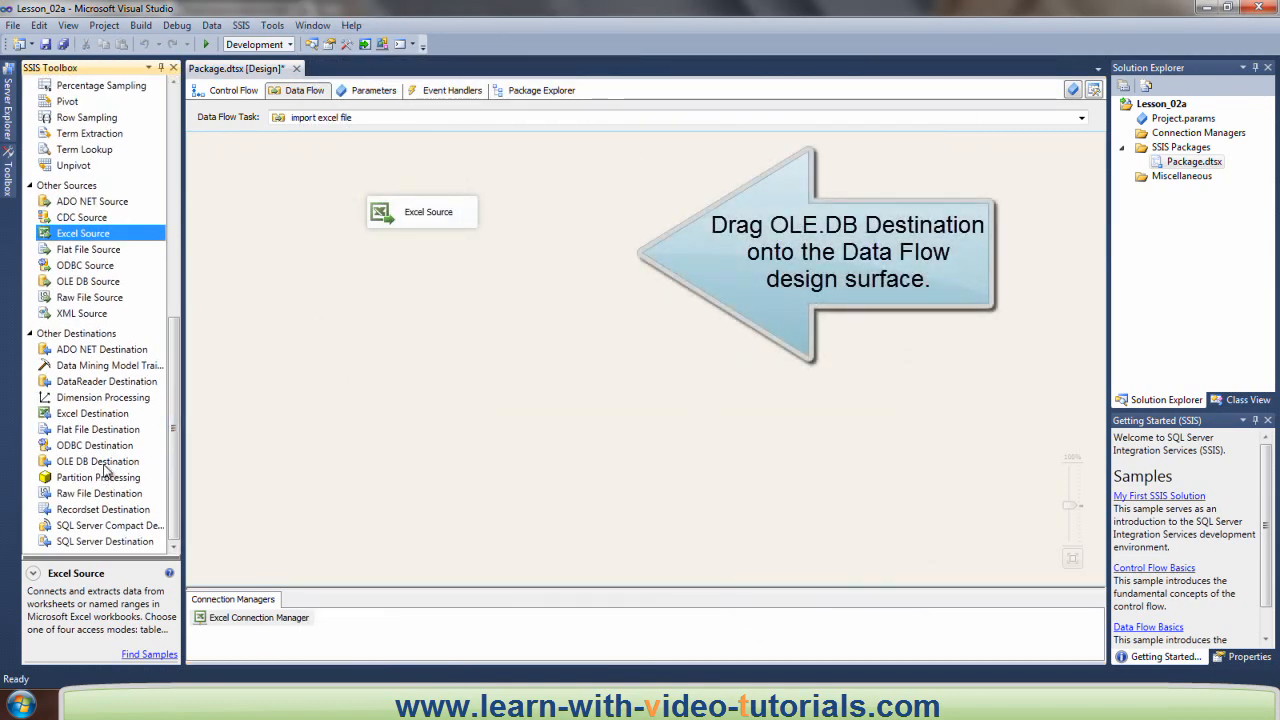
left_click(99, 463)
left_click_drag(340, 320, 370, 306)
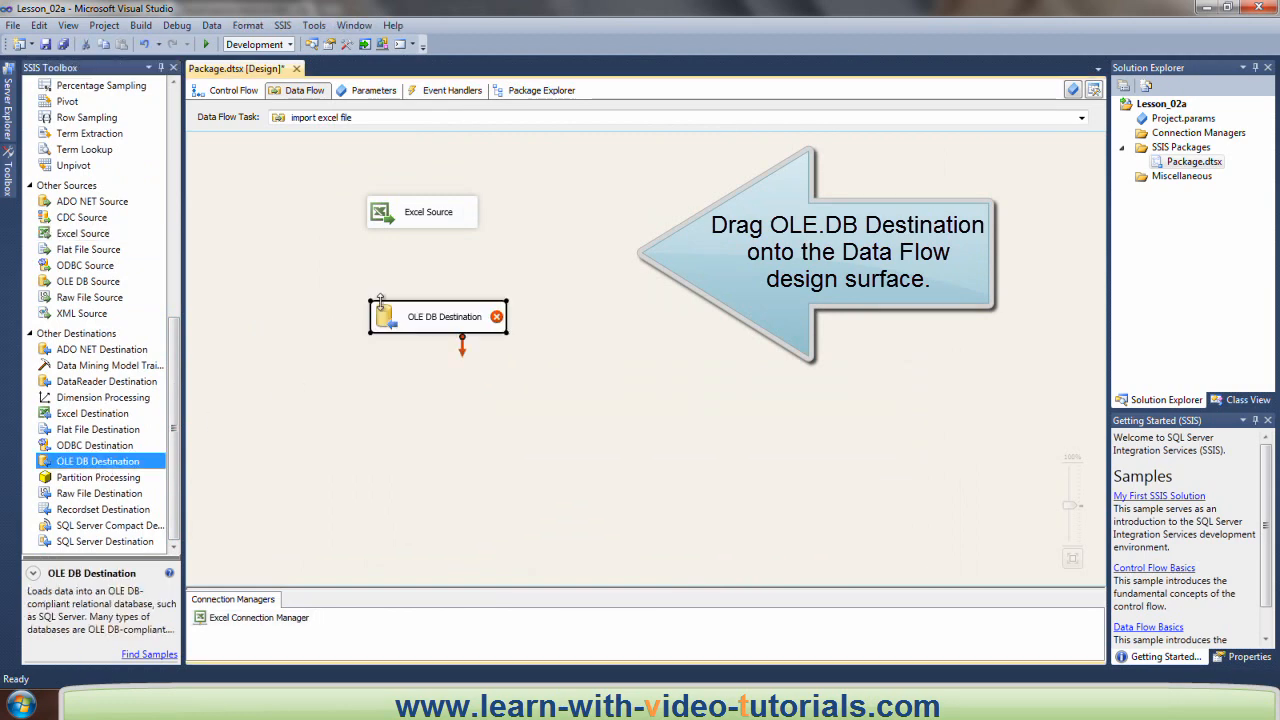
Step: Connect the Excel Source output to the OLE DB Destination and assign the destination the existing db_cars connection
left_click(418, 231)
left_click_drag(422, 232, 438, 320)
double_click(398, 322)
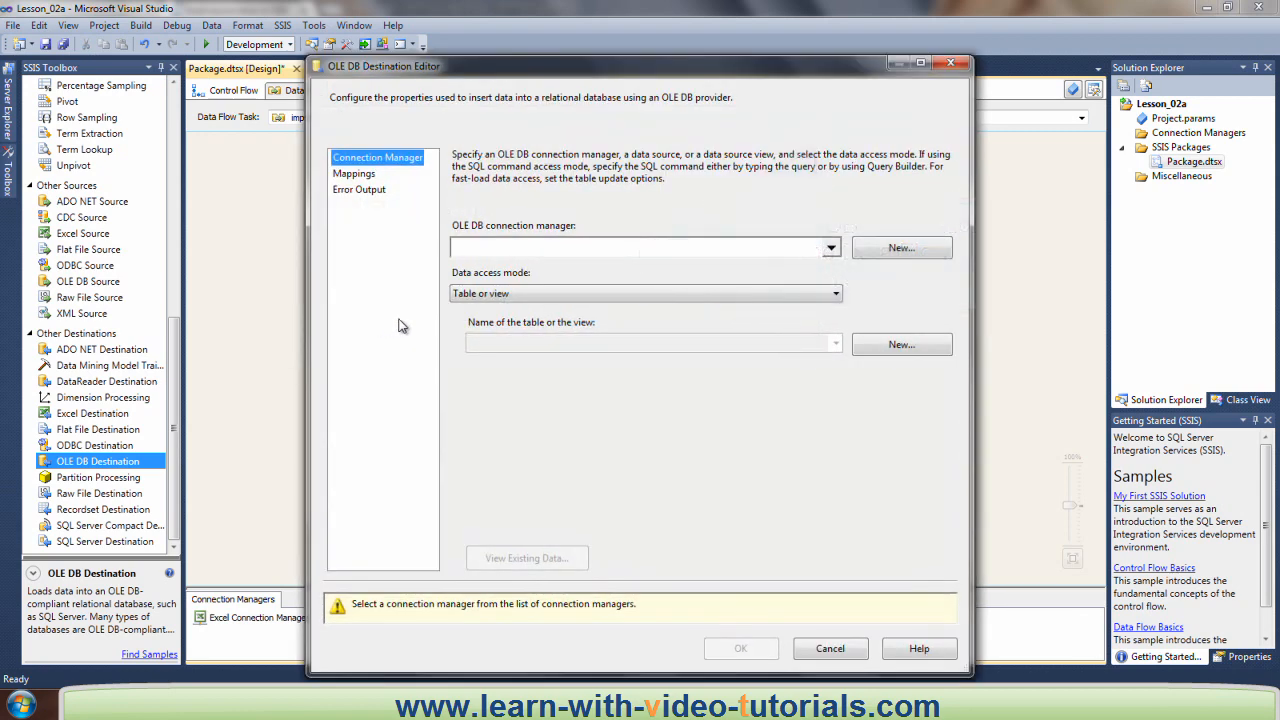
left_click(883, 256)
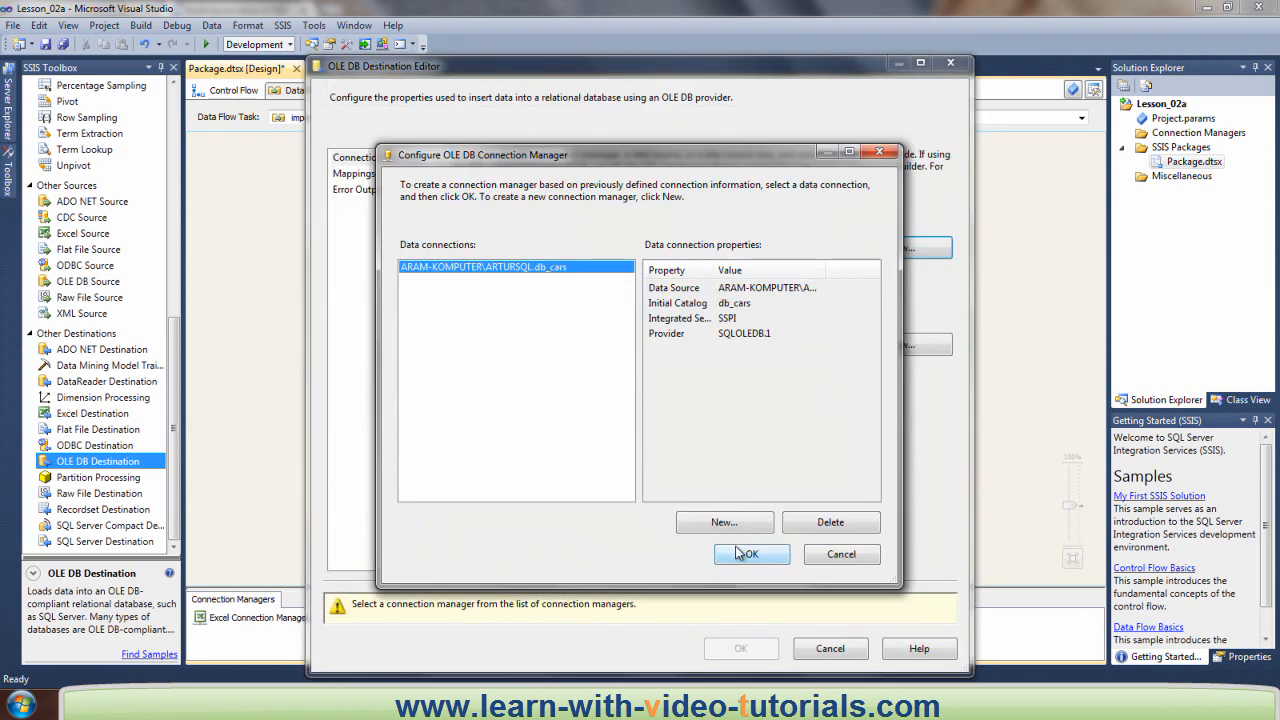
left_click(752, 556)
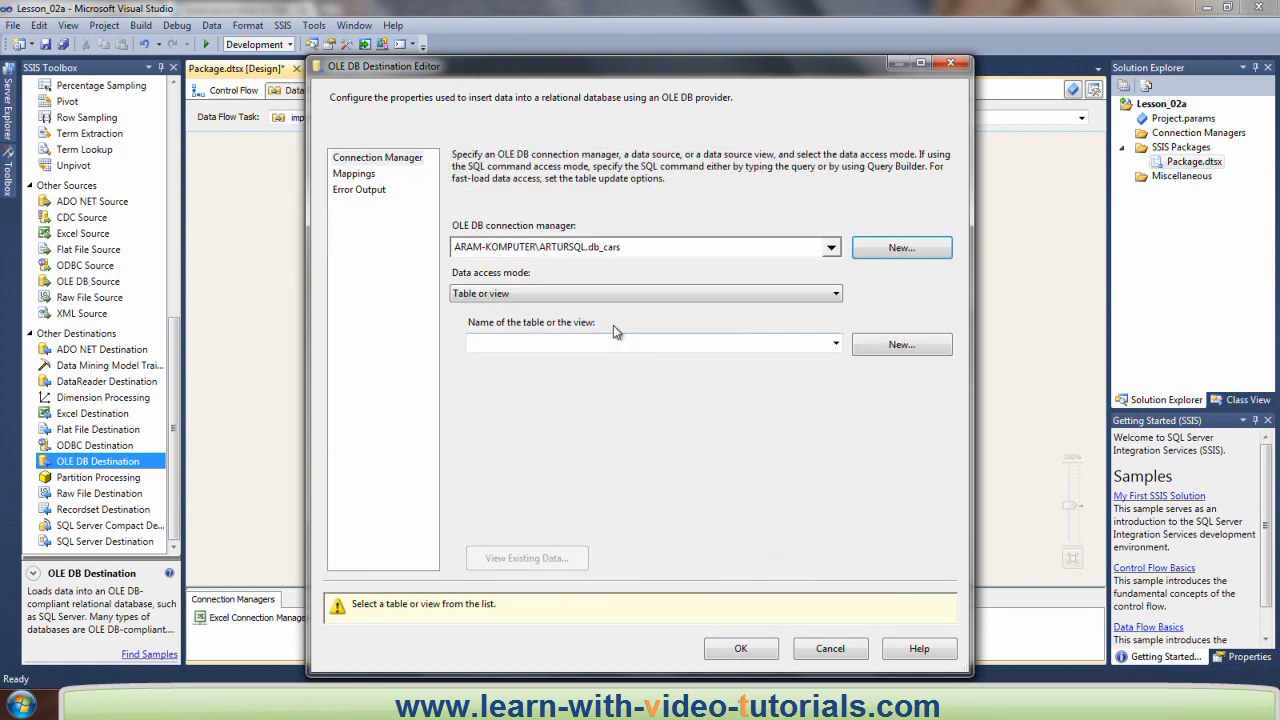
Step: Set the OLE DB Destination's table to [dbo].[cars] and accept the car and model column mappings
left_click(590, 343)
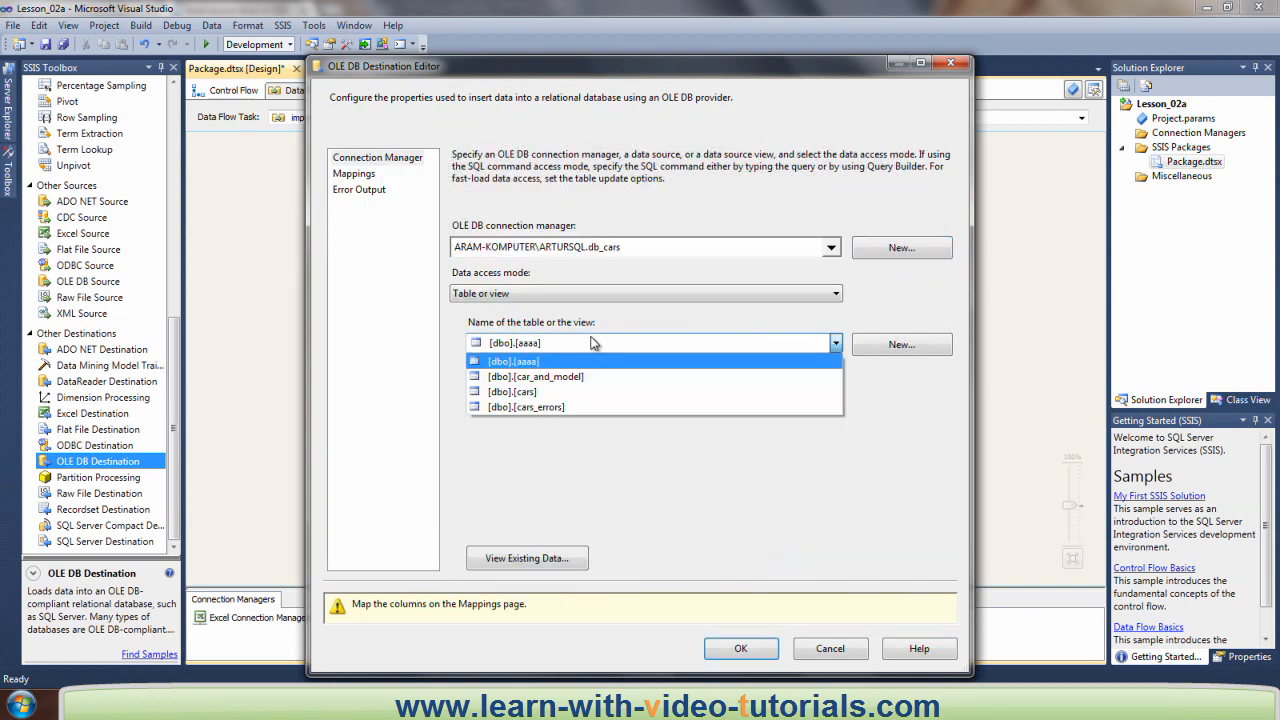
left_click(546, 391)
left_click(351, 174)
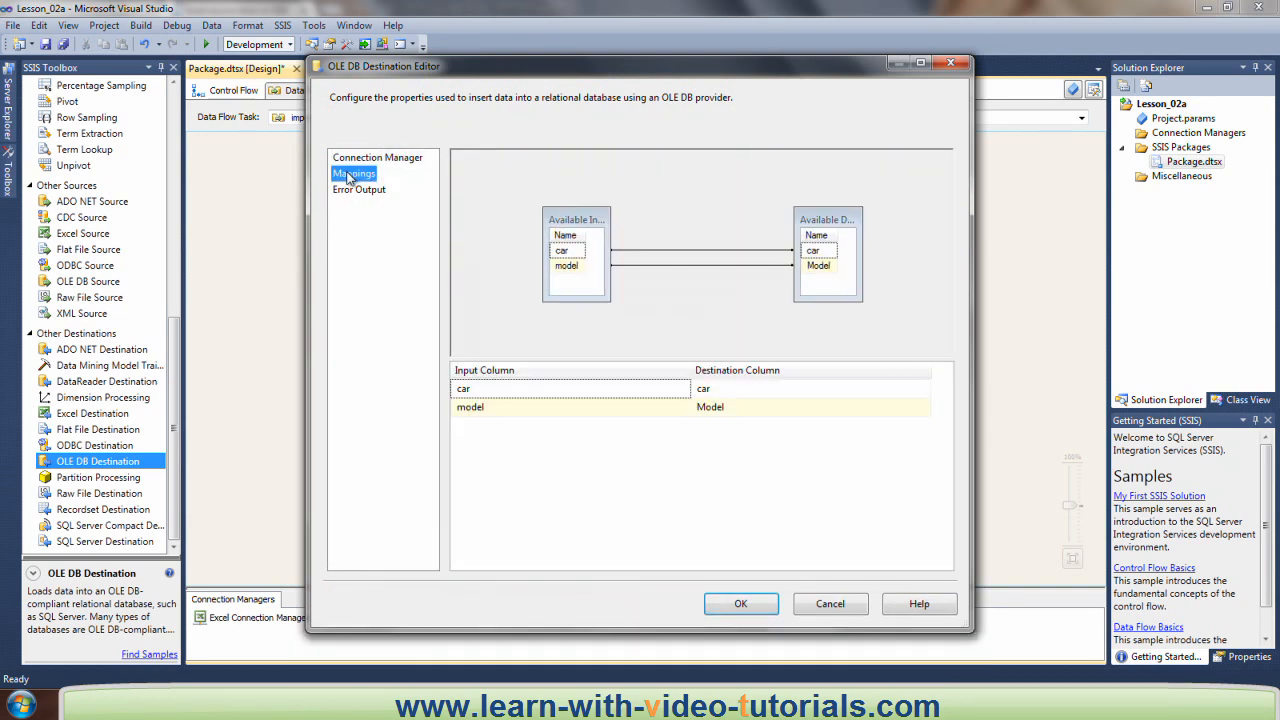
left_click(708, 605)
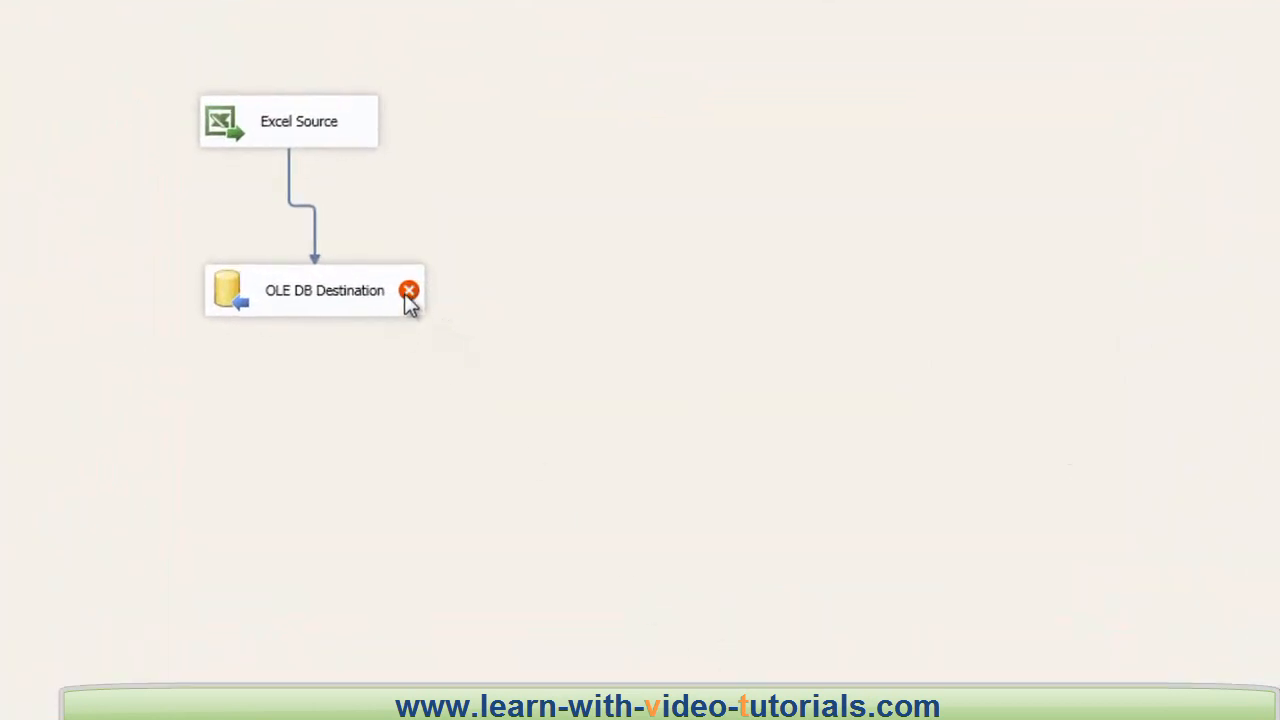
Step: Delete the path from Excel Source to OLE DB Destination and place a Data Conversion between the two components
mouse_move(406, 298)
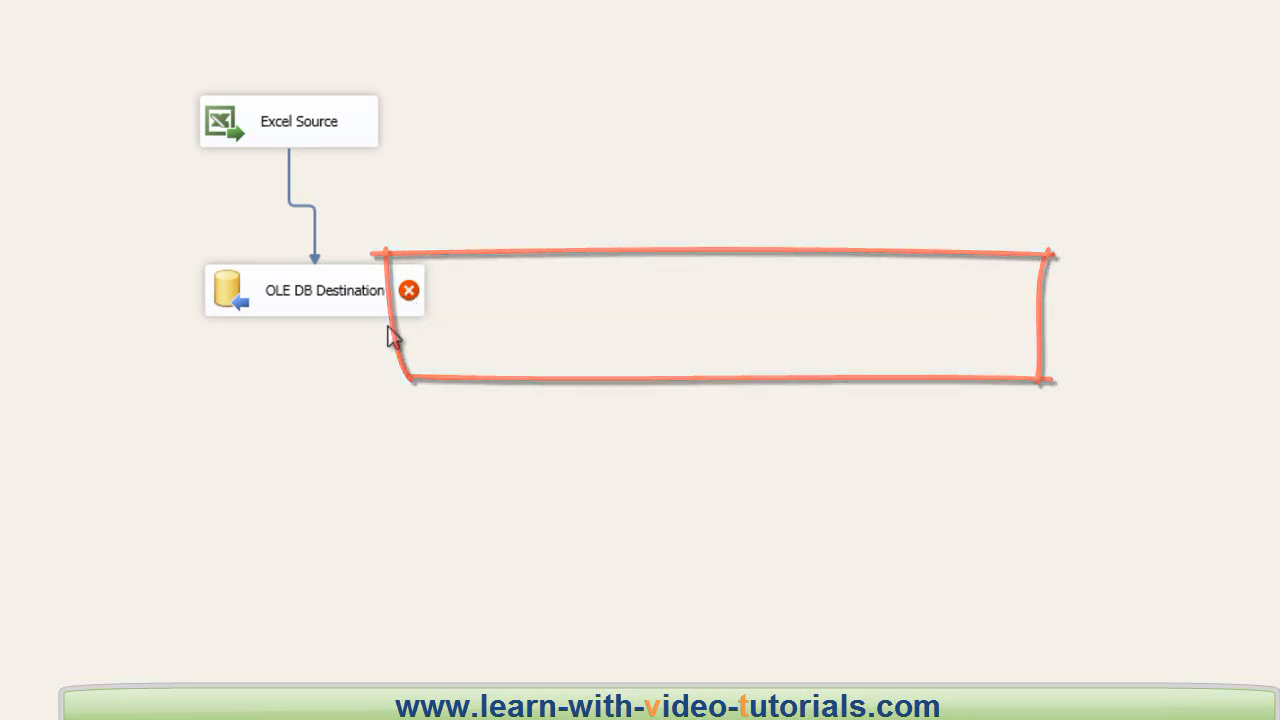
left_click(289, 183)
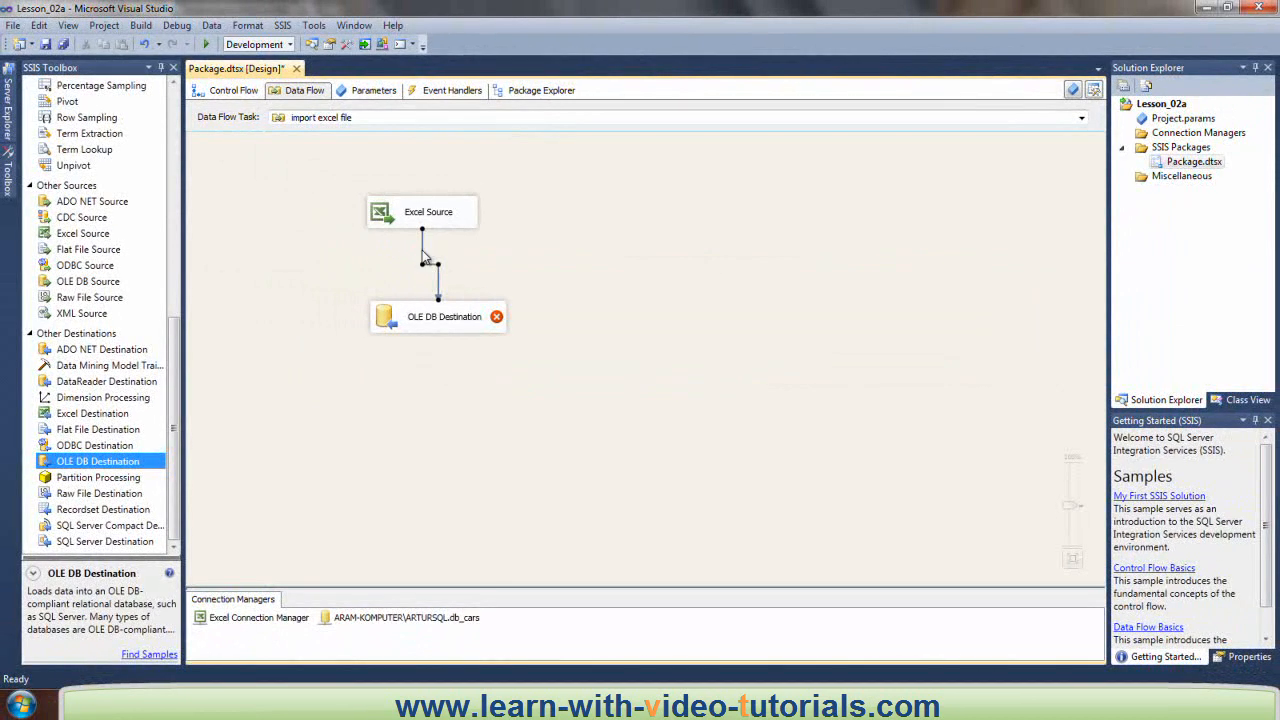
key("Delete")
left_click_drag(400, 318, 390, 370)
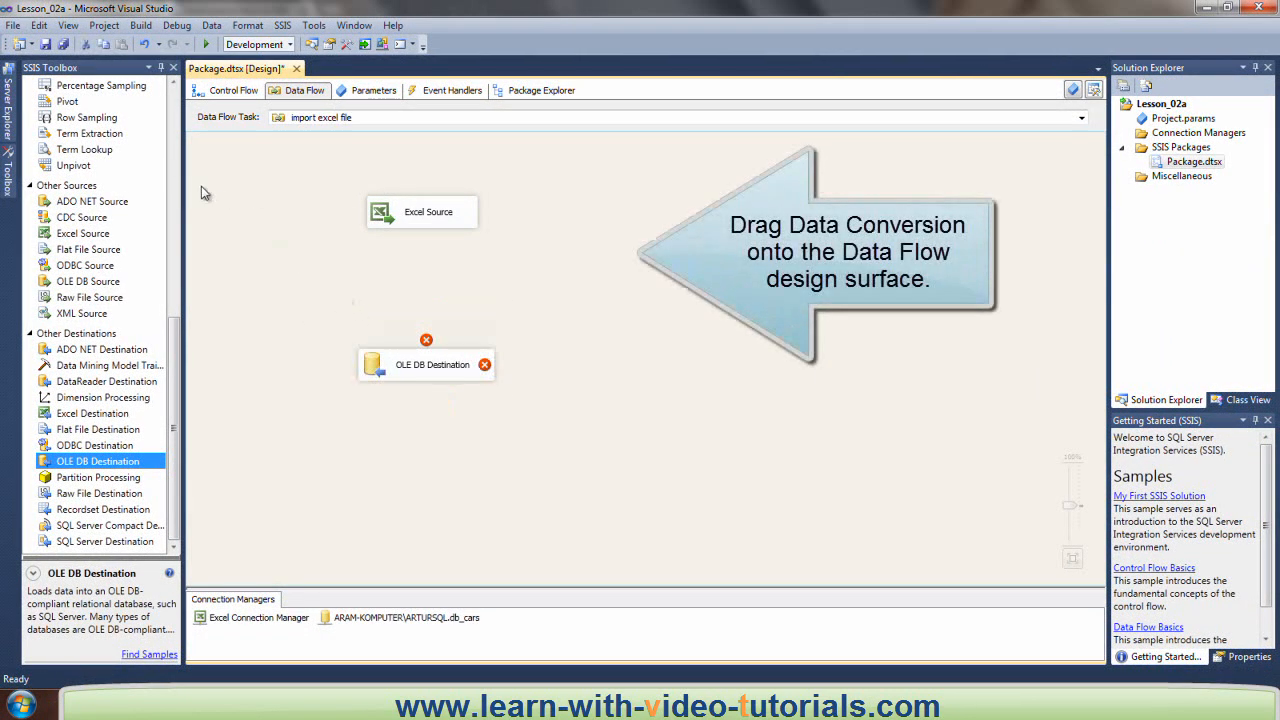
scroll(168, 357, "up", 15)
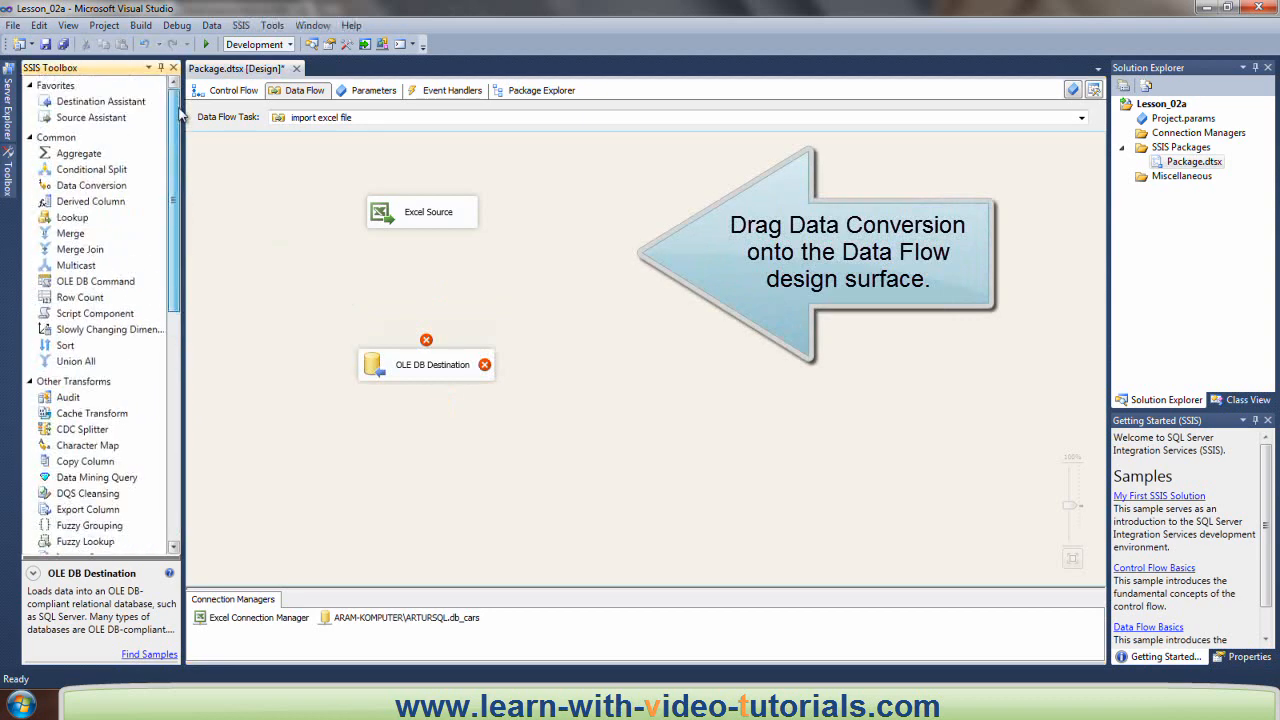
left_click_drag(98, 193, 372, 258)
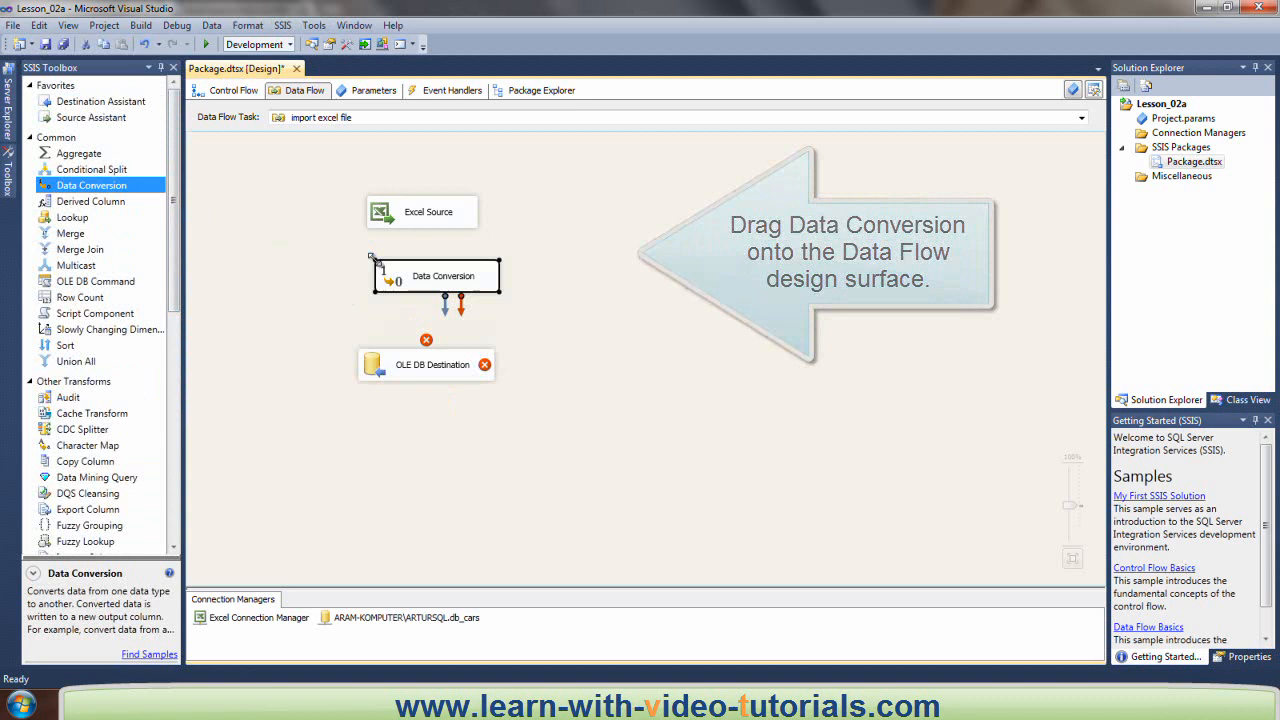
Step: Rename the OLE DB Destination to "cars table"
left_click(431, 370)
left_click(447, 366)
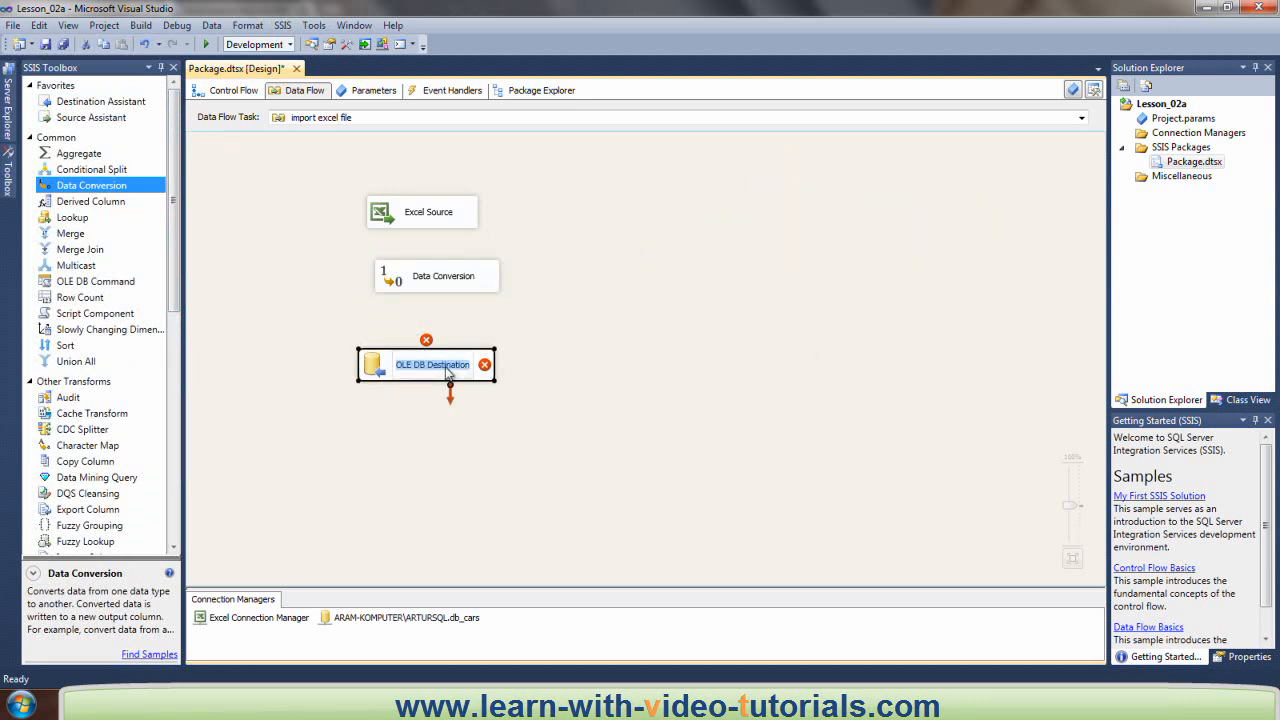
type("car")
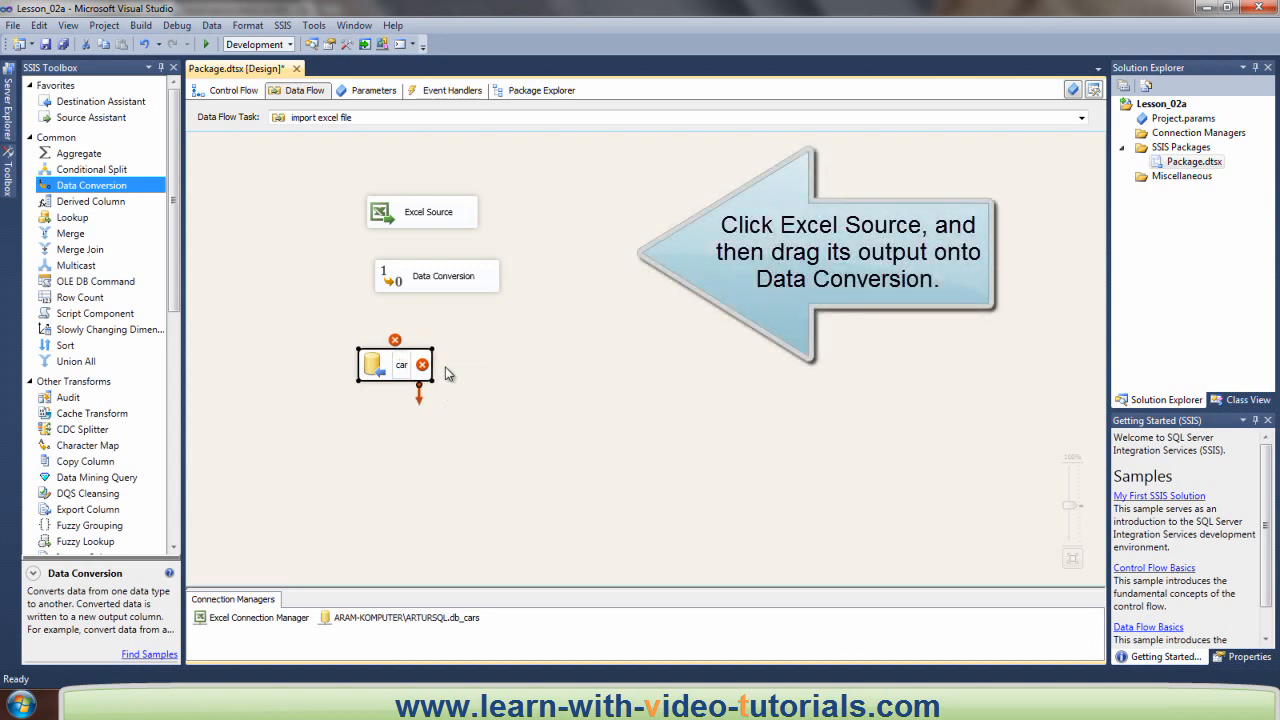
type("s table")
key("Return")
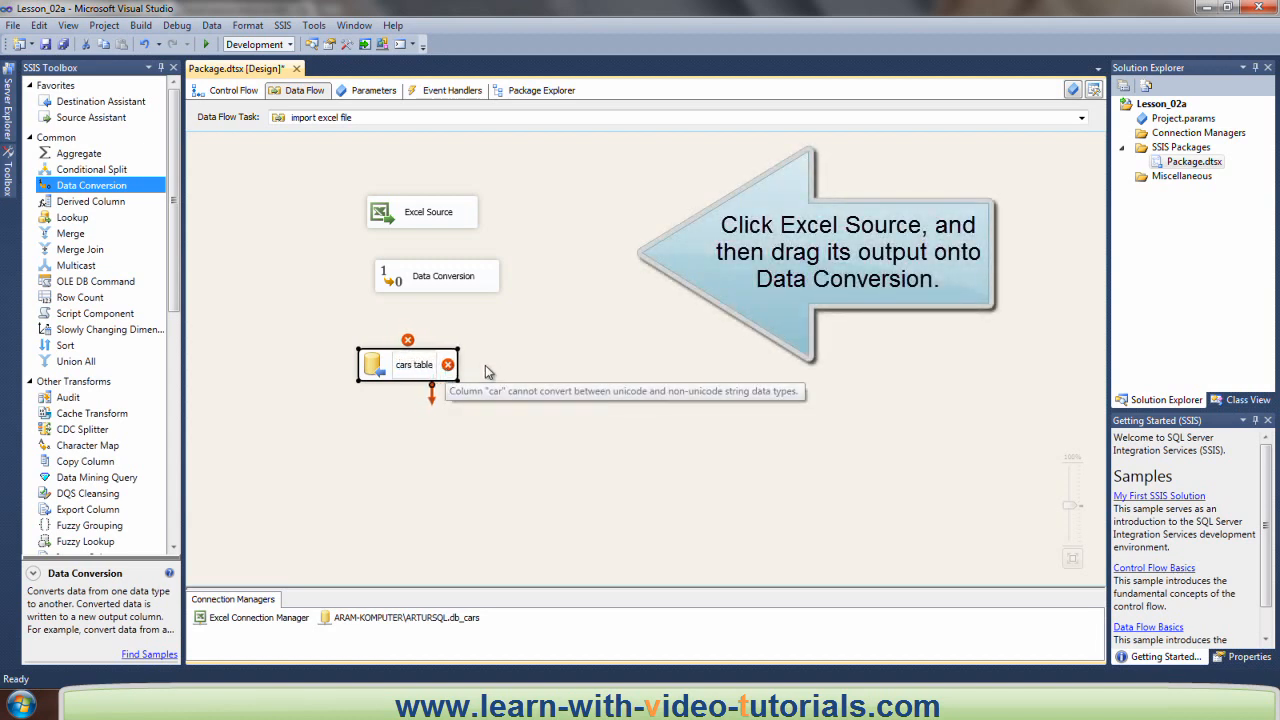
Step: Connect the Excel Source output to the Data Conversion
left_click(440, 275)
left_click(430, 218)
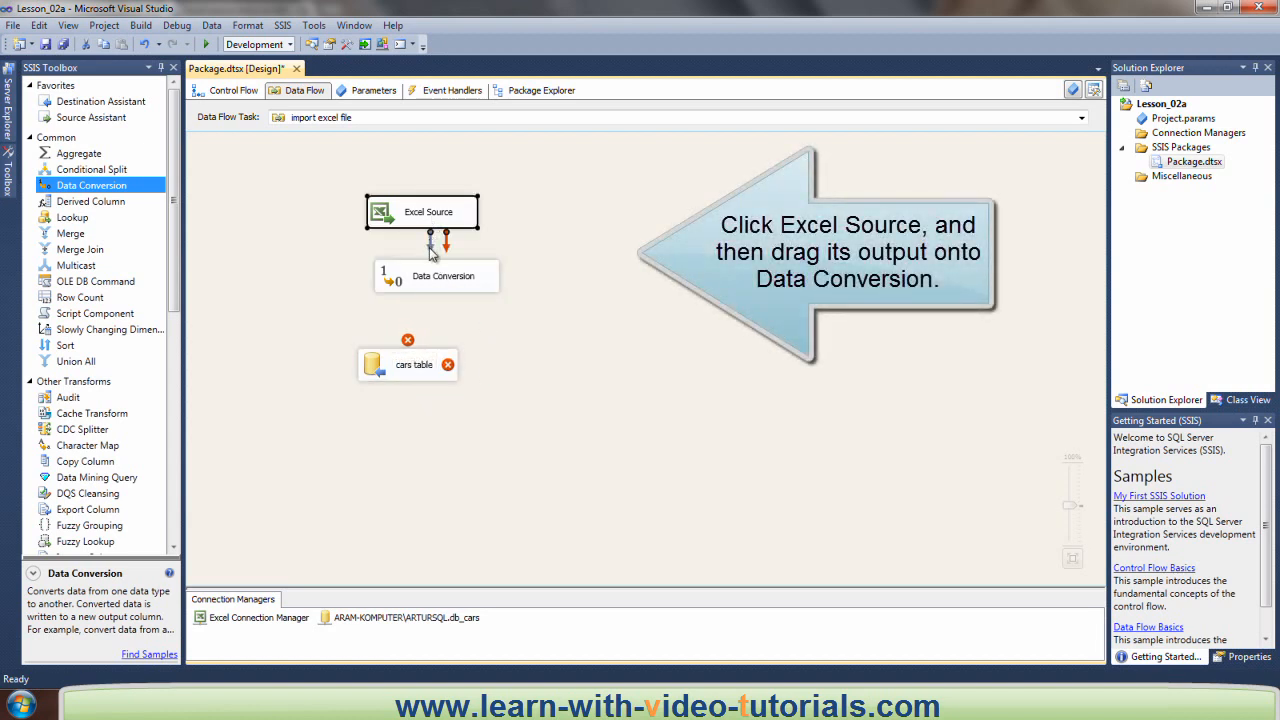
left_click_drag(430, 252, 442, 277)
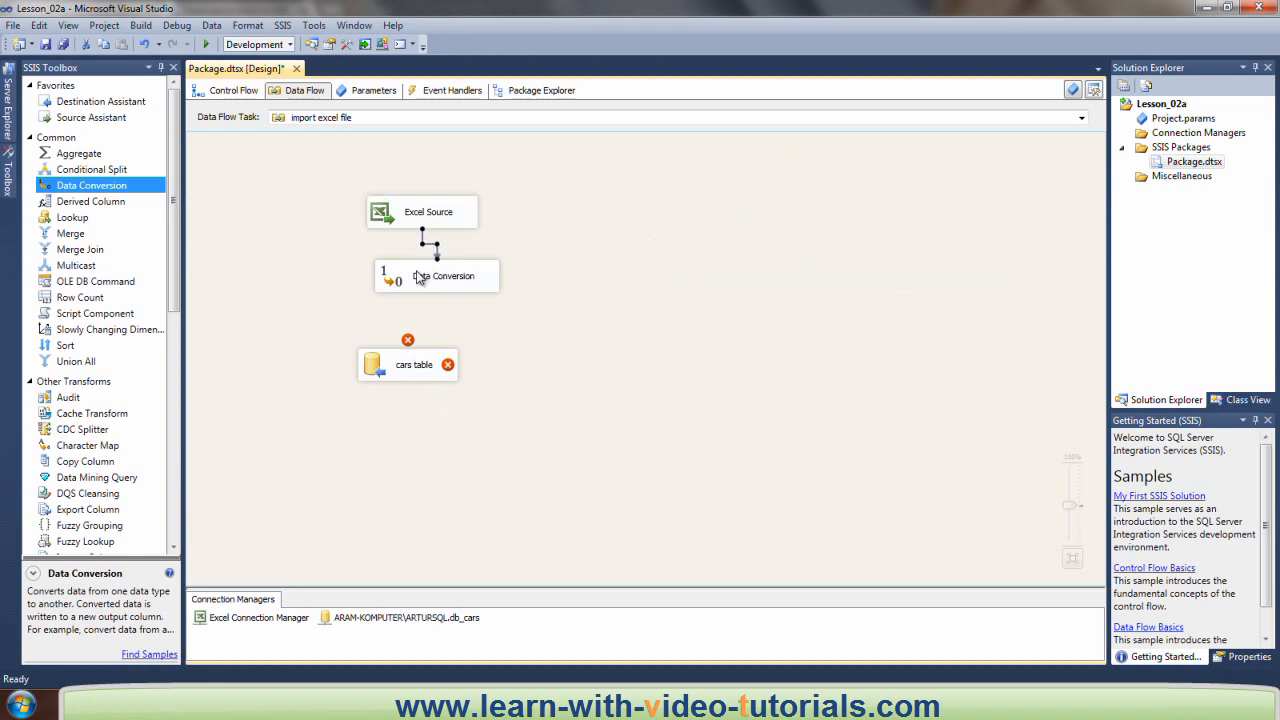
Step: Include the car and model columns in the Data Conversion and set both data types to string [DT_STR]
double_click(418, 277)
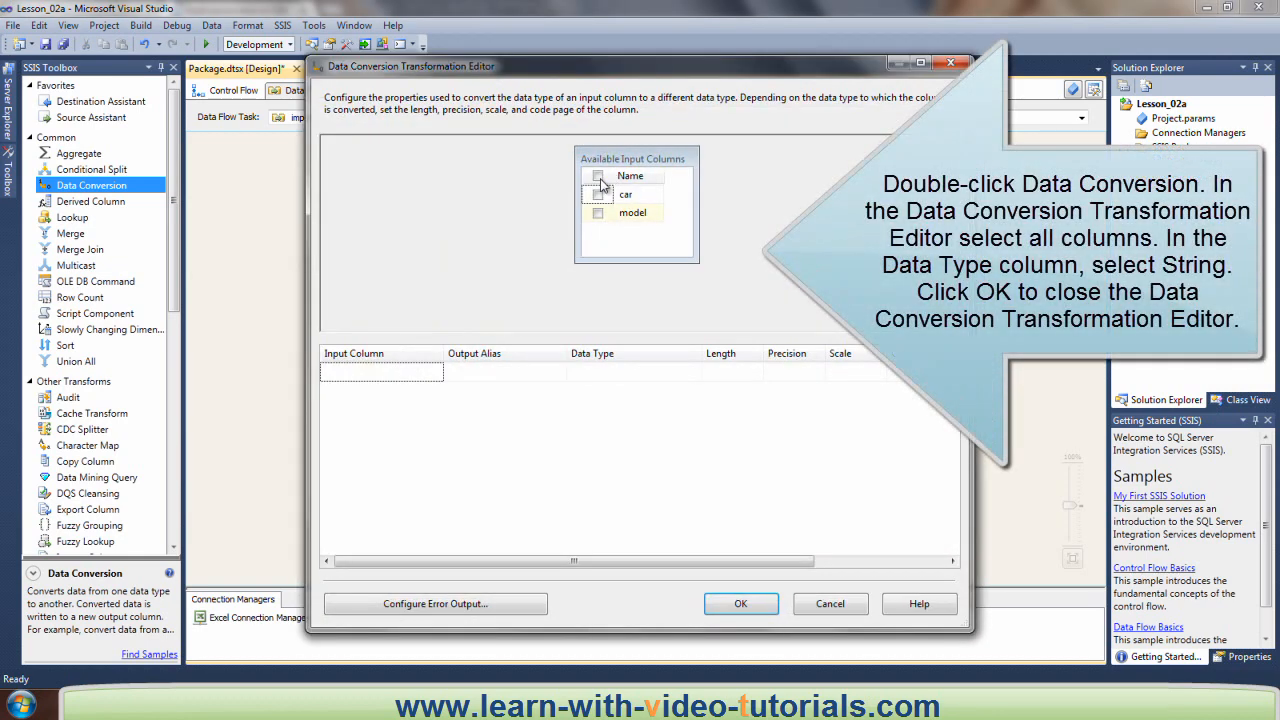
left_click(598, 177)
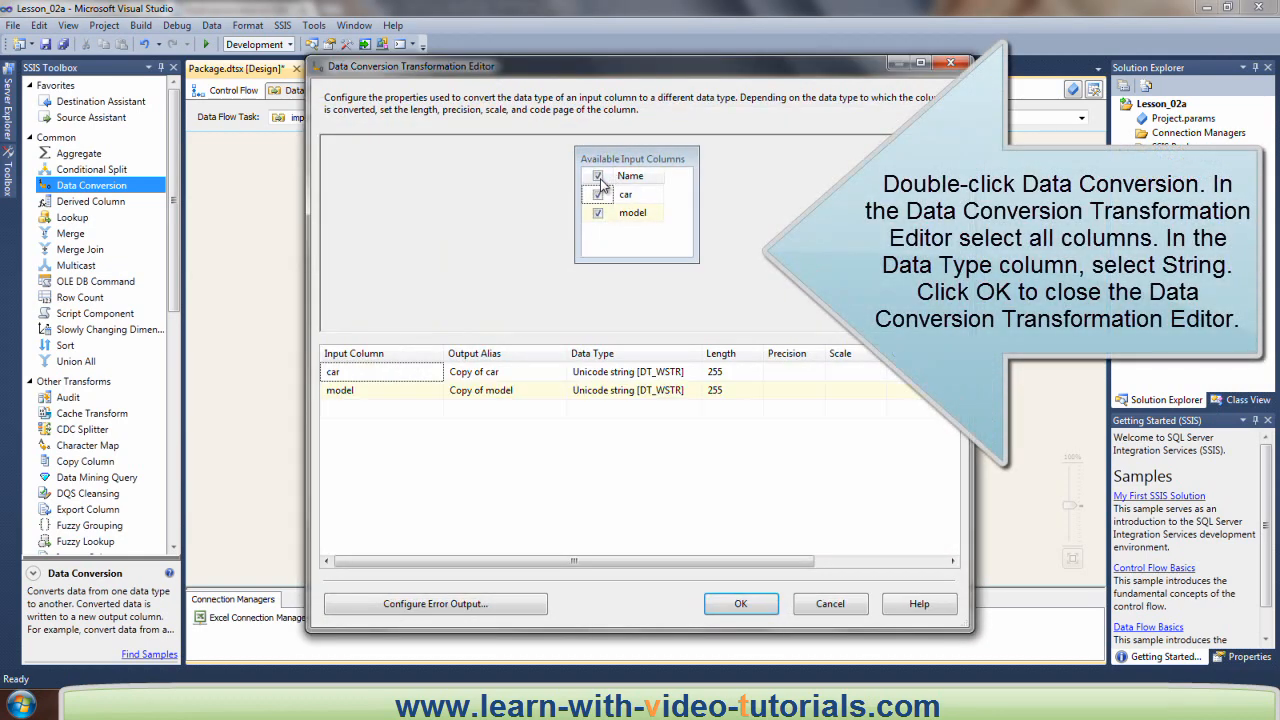
left_click(699, 372)
left_click(695, 372)
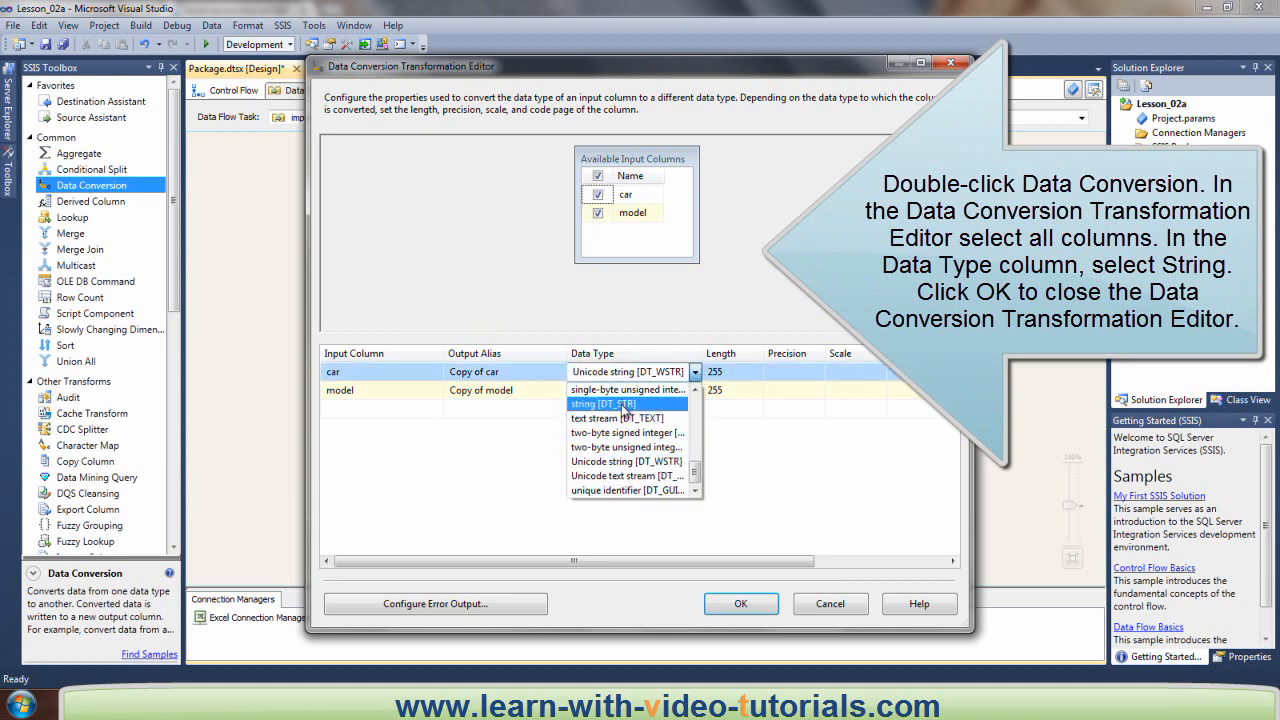
left_click(625, 404)
left_click(688, 391)
left_click(695, 390)
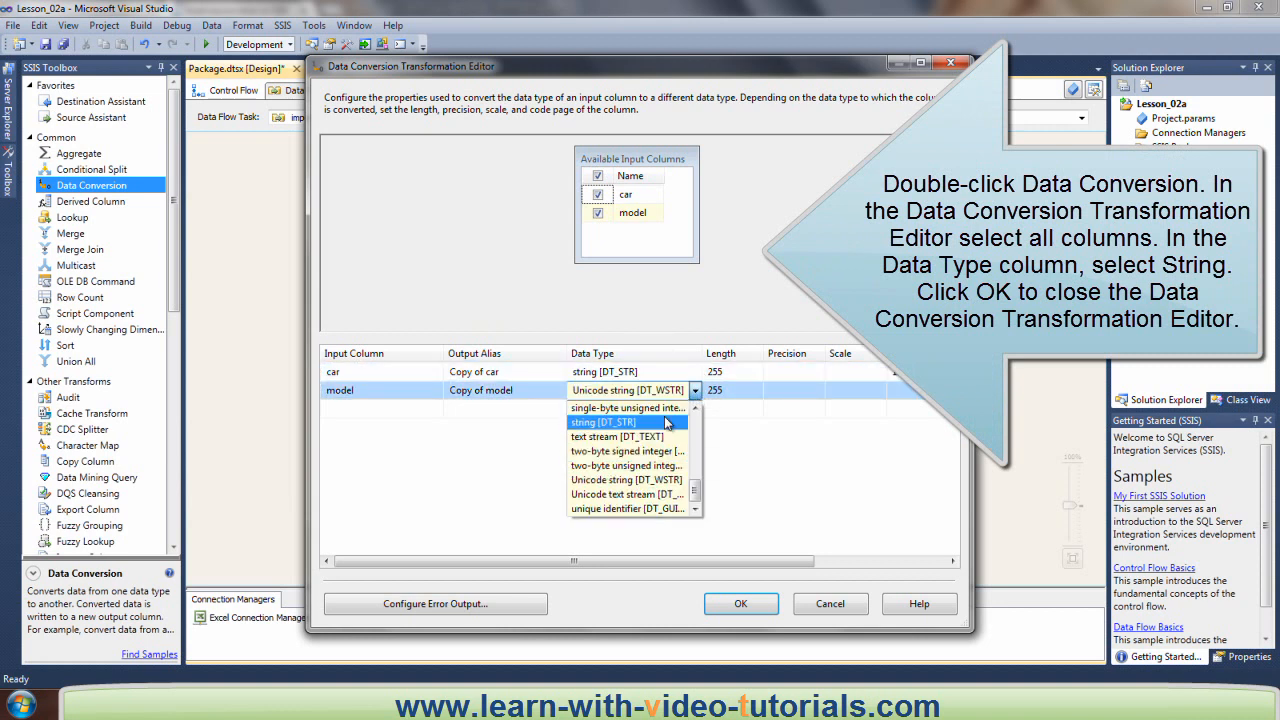
left_click(666, 423)
Step: Set the converted car column's length to 50, edit the model column's length, and accept the conversion settings
left_click(733, 371)
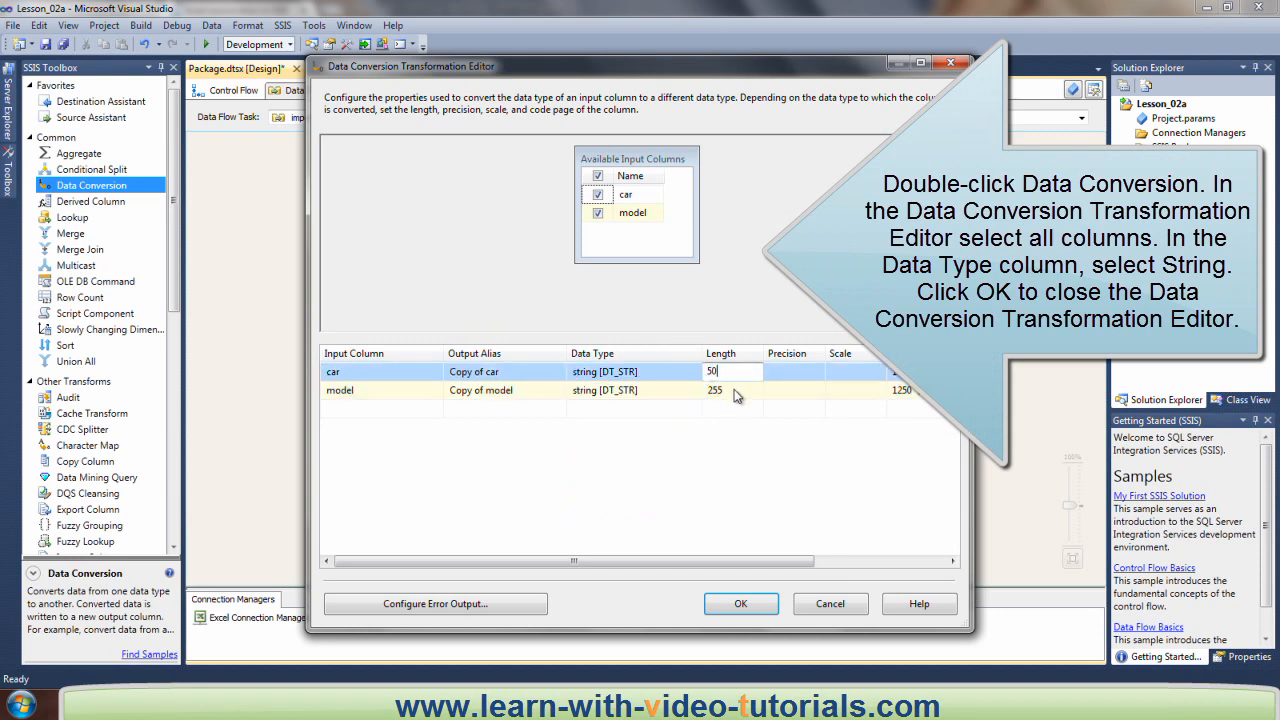
left_click(733, 391)
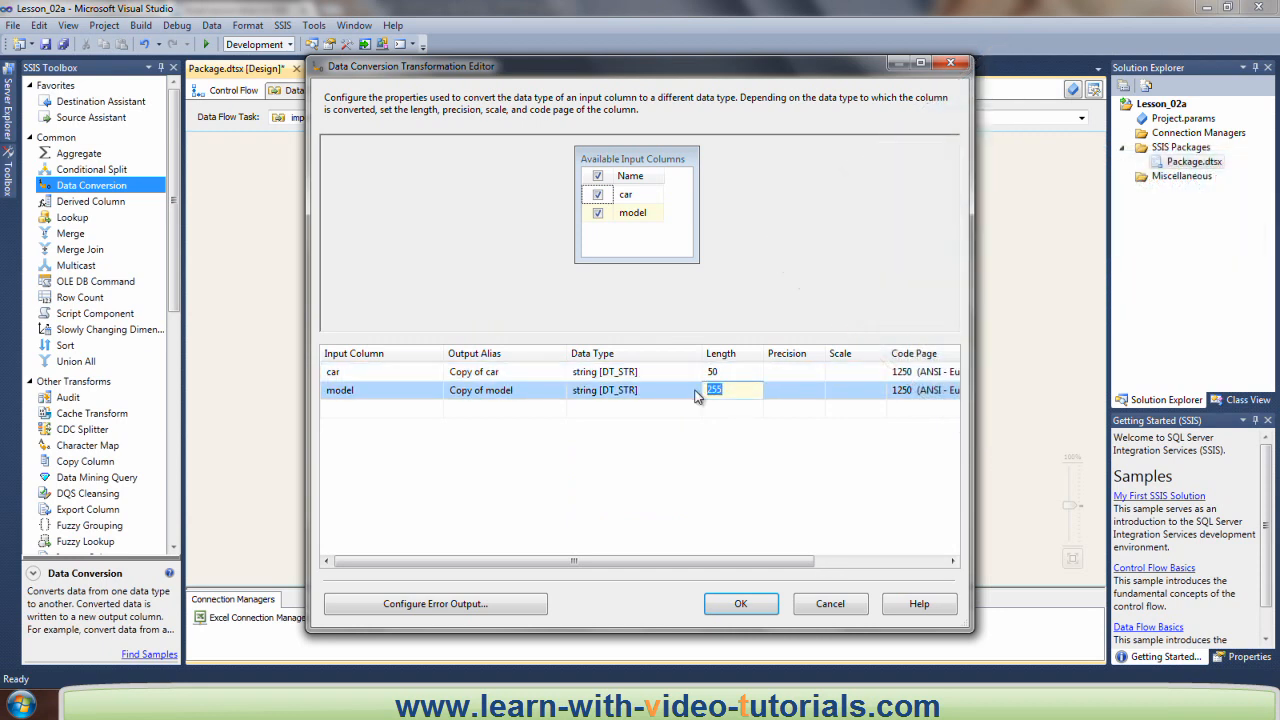
left_click(741, 604)
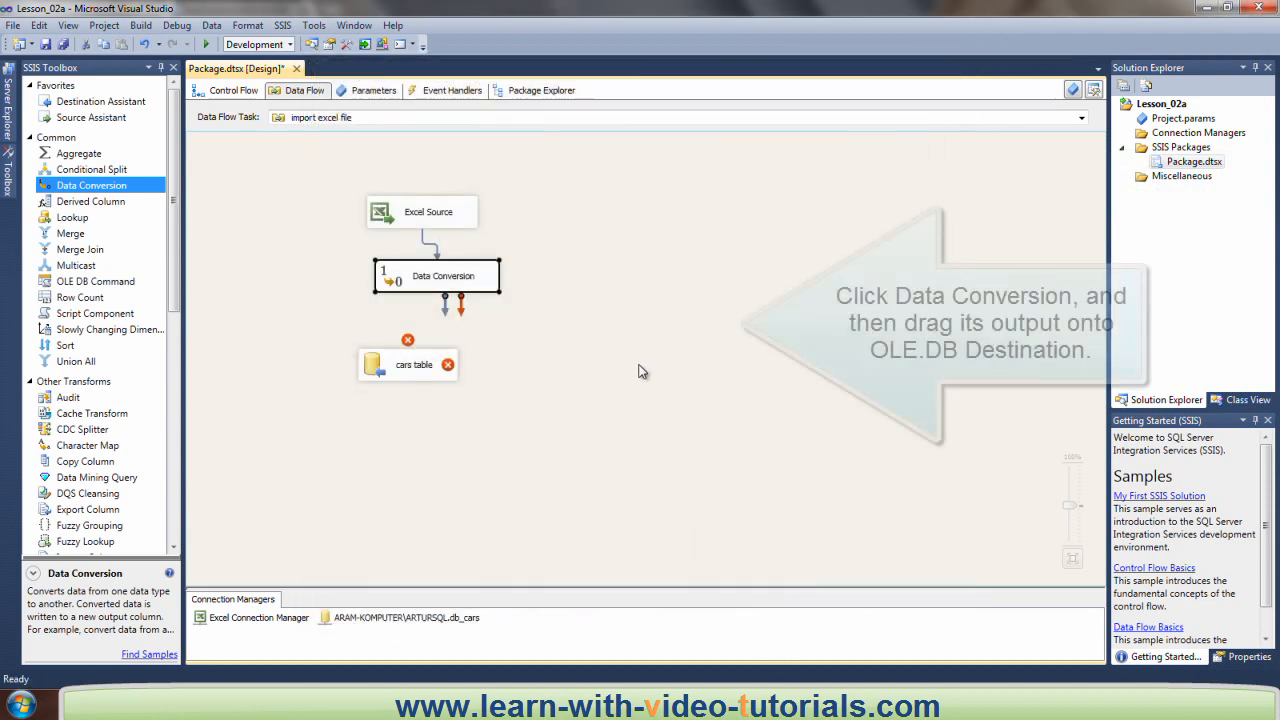
Step: Connect Data Conversion to the cars table destination and map Copy of car and Copy of model to its car and Model columns
left_click(437, 285)
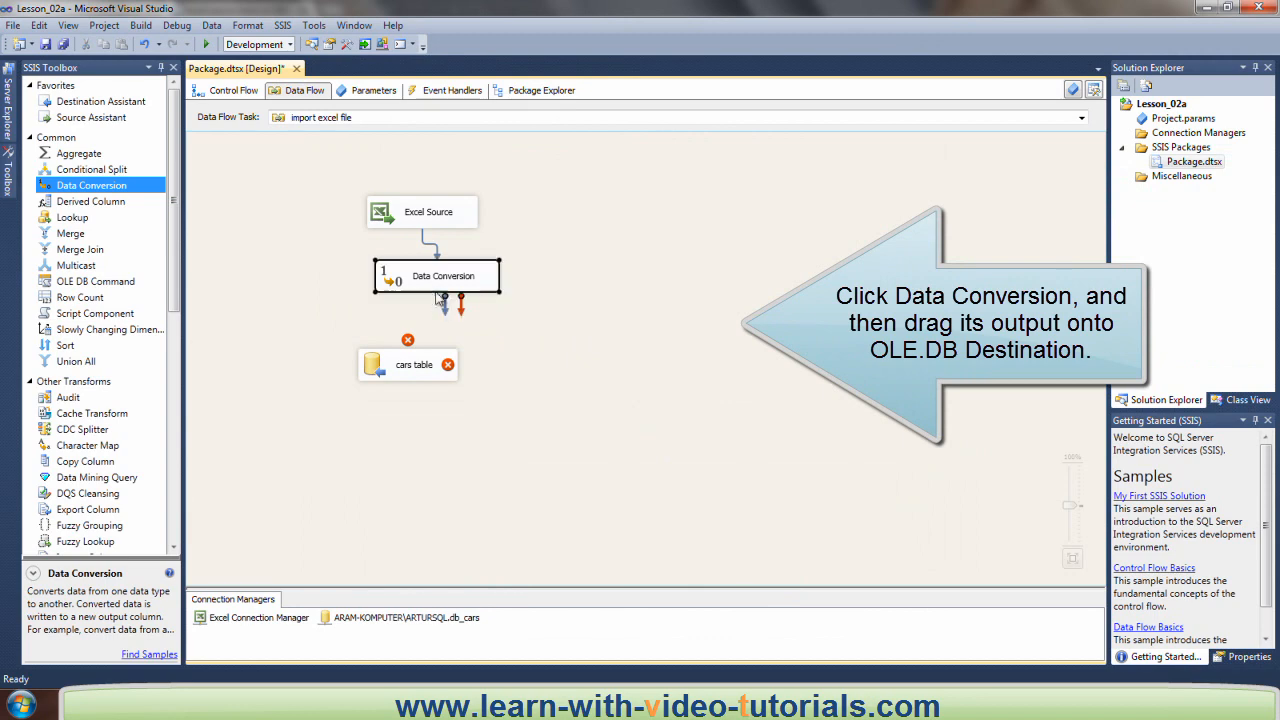
left_click_drag(447, 317, 418, 368)
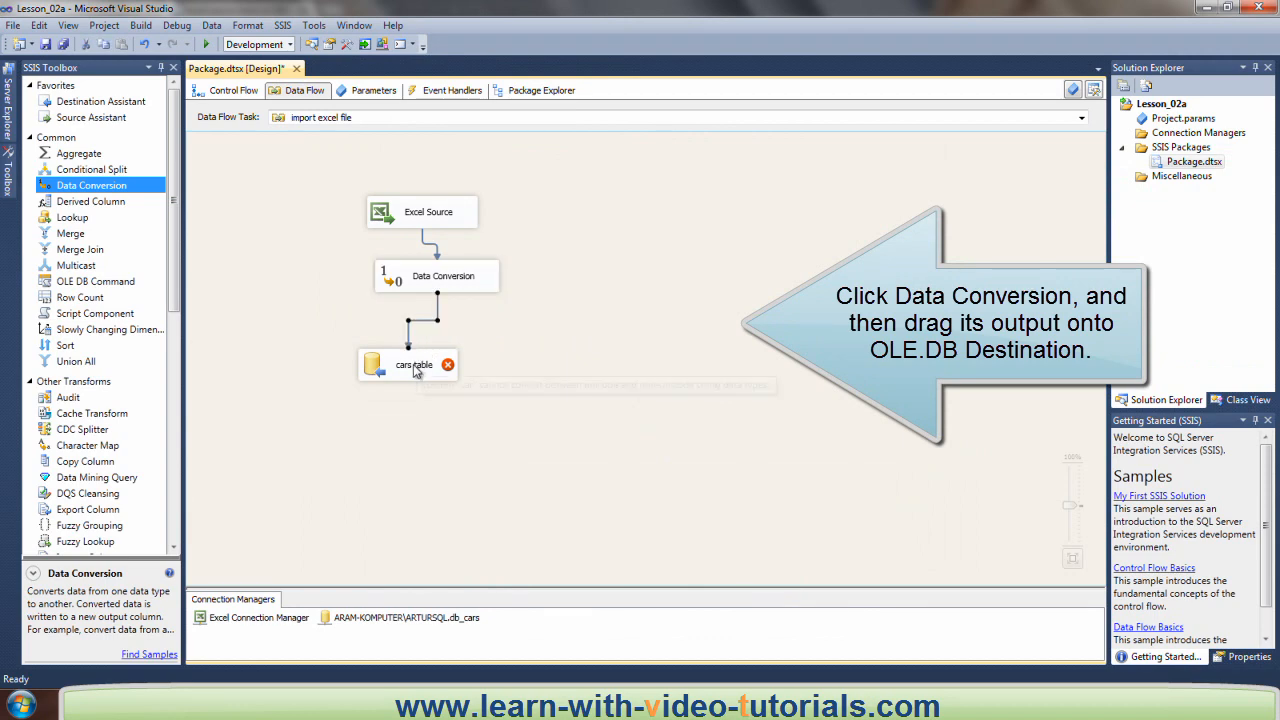
double_click(412, 368)
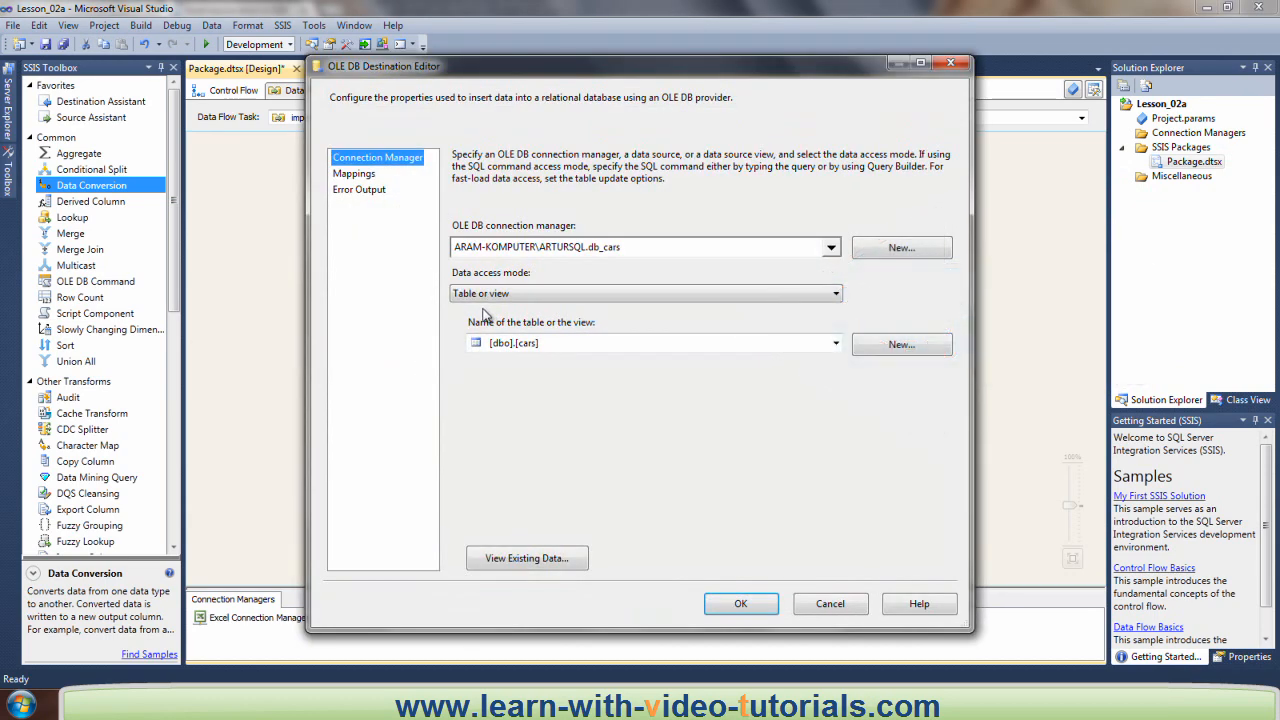
left_click(363, 175)
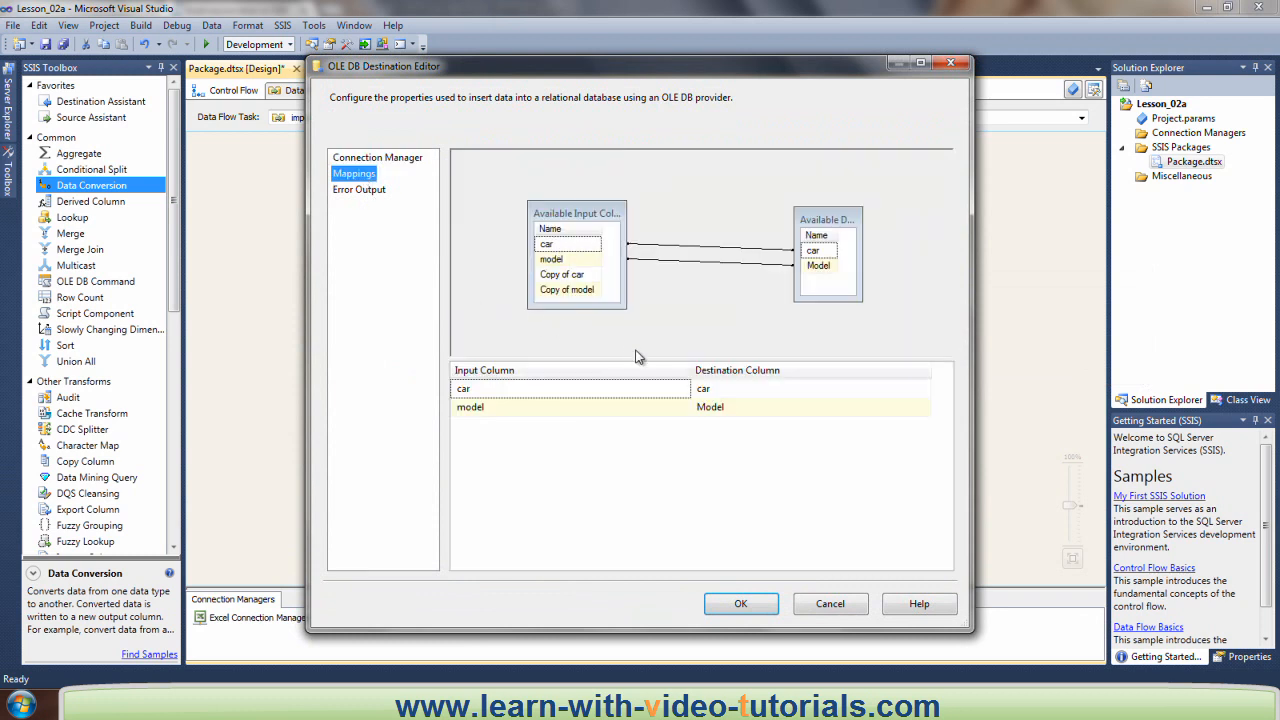
left_click(677, 389)
left_click(684, 389)
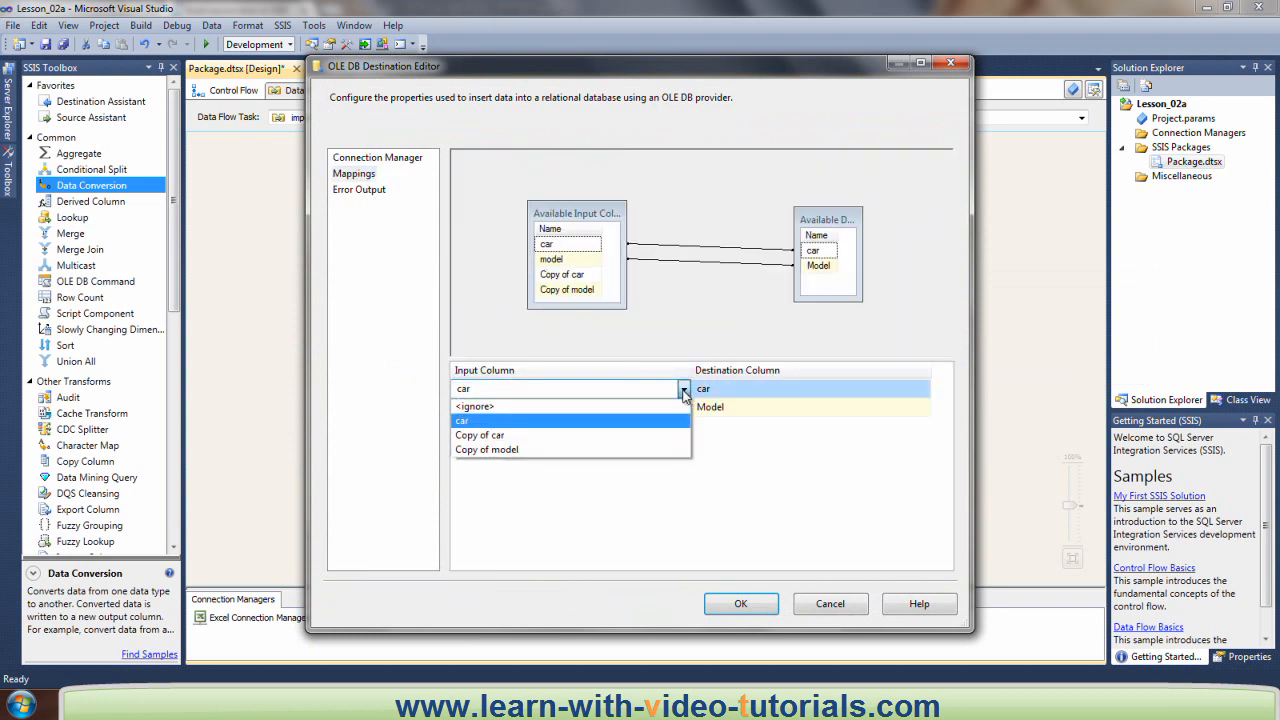
left_click(532, 435)
left_click(666, 407)
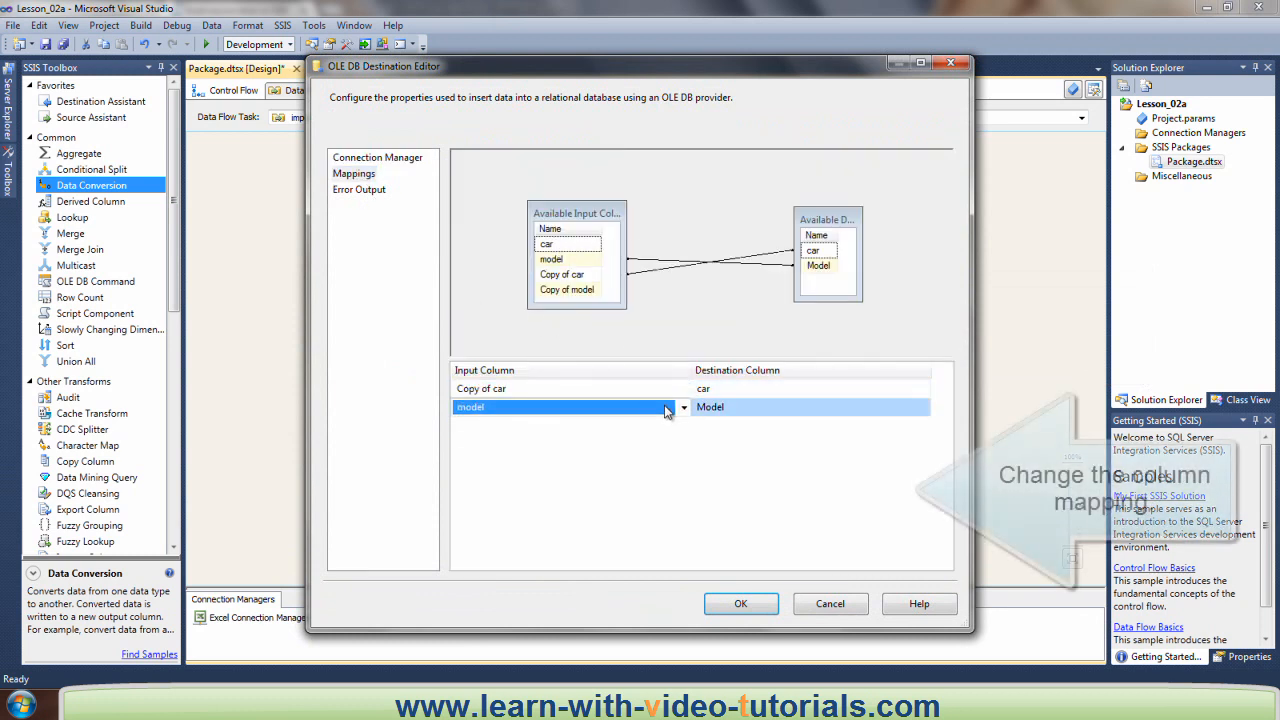
left_click(684, 408)
left_click(556, 469)
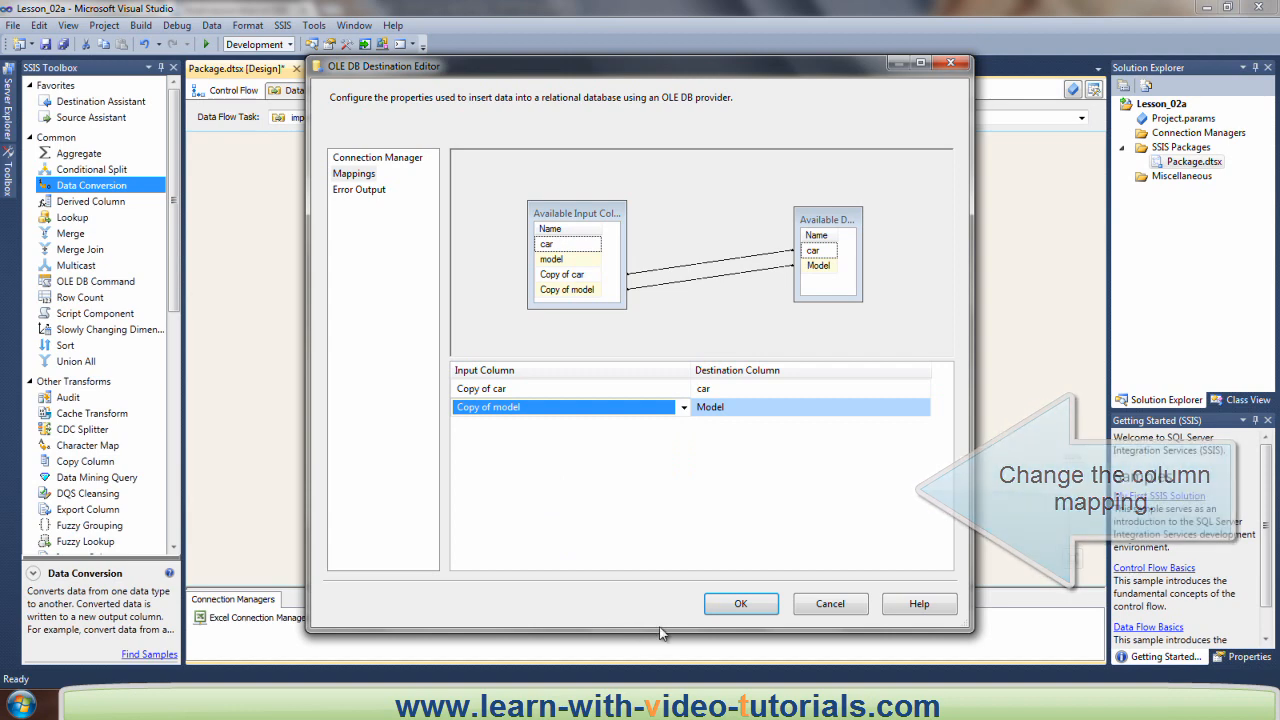
left_click(740, 605)
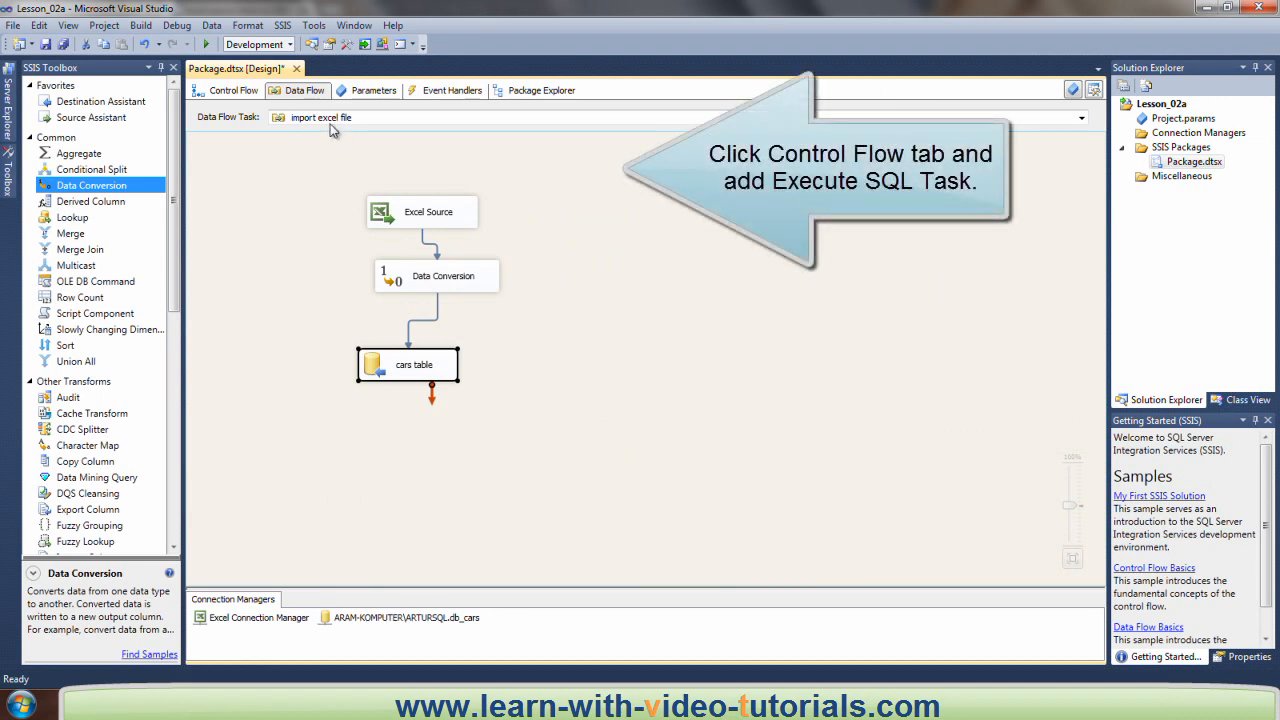
Step: Add an Execute SQL Task to the control flow above the import excel file task and name it delete cars
left_click(235, 90)
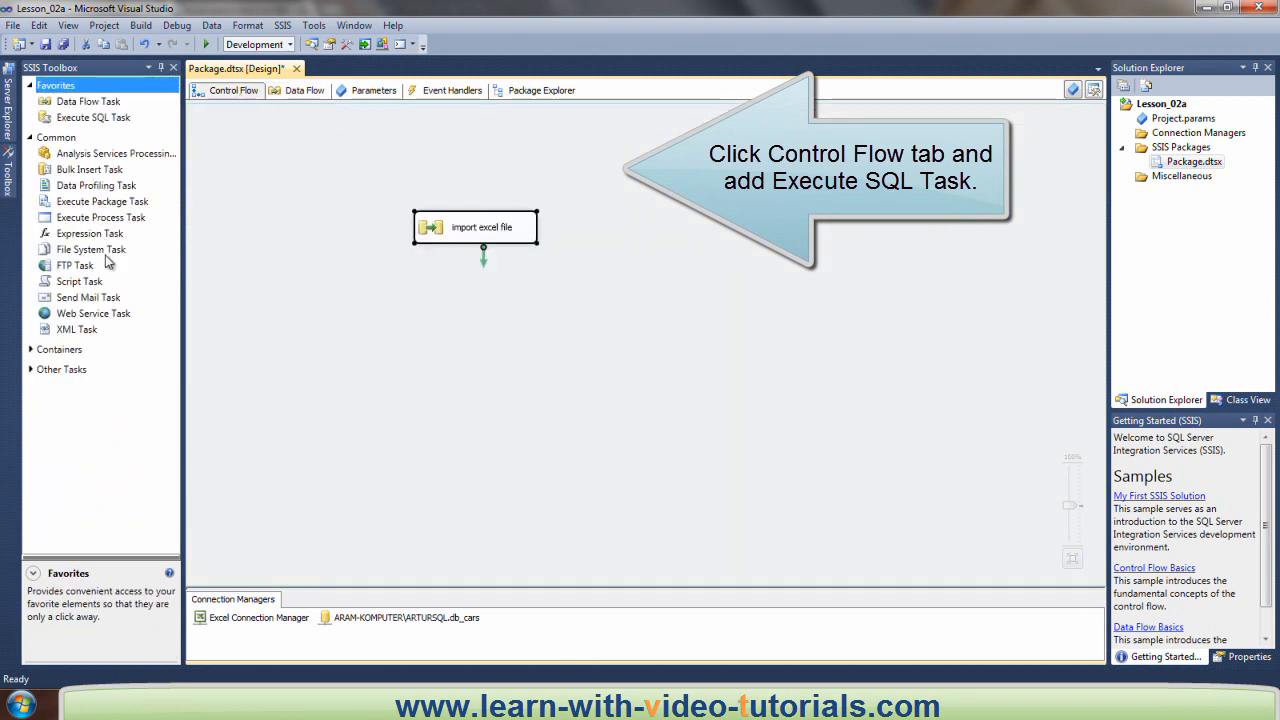
left_click_drag(105, 117, 463, 158)
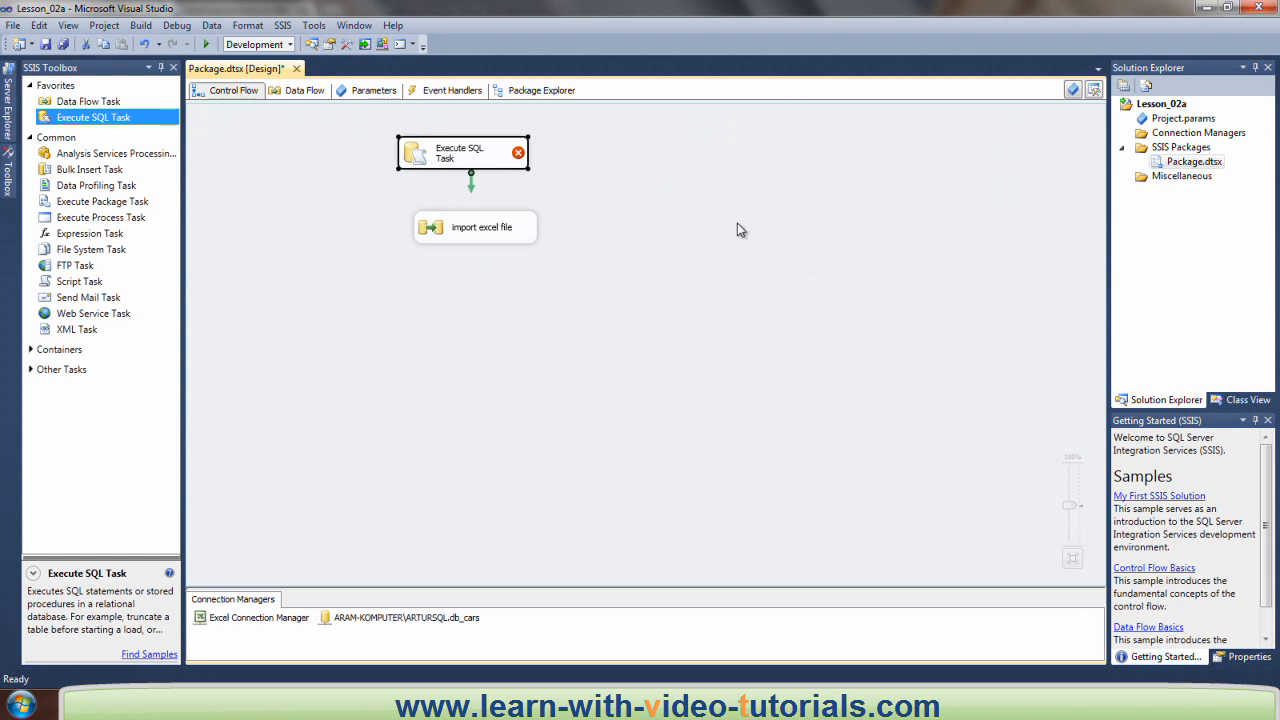
left_click(449, 156)
type("delete ca")
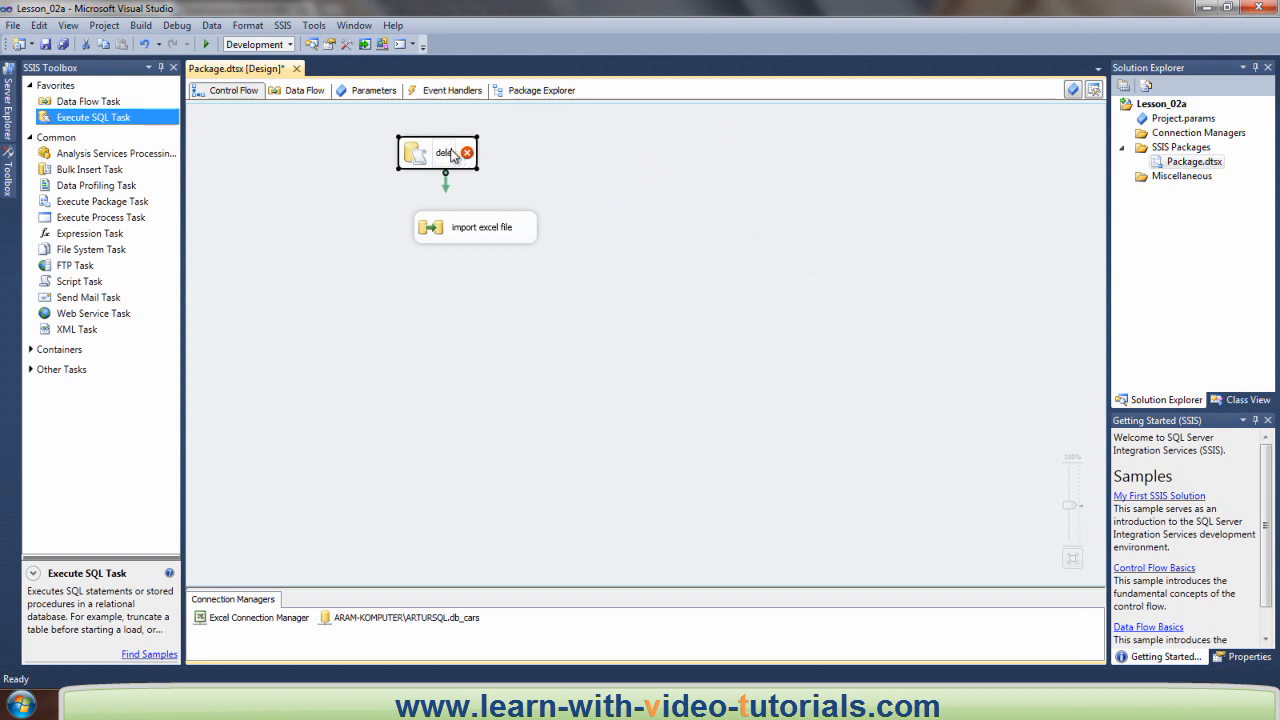
type("r")
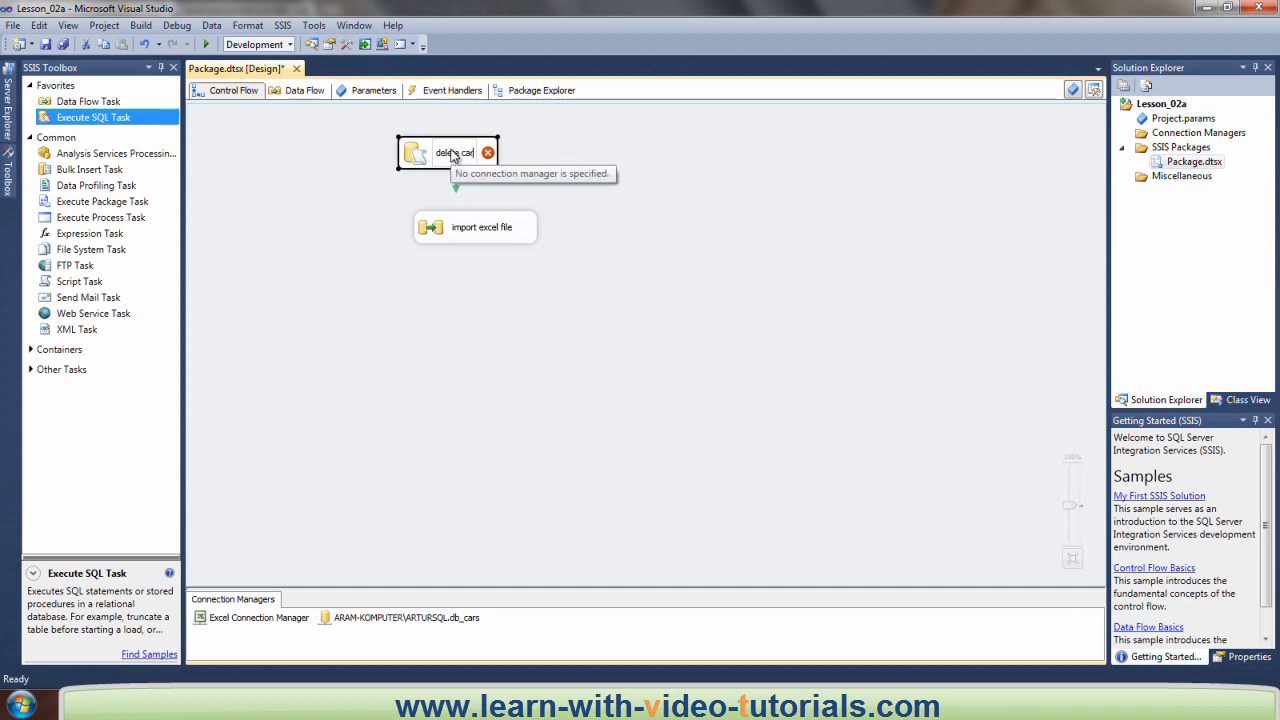
type("s")
key("Return")
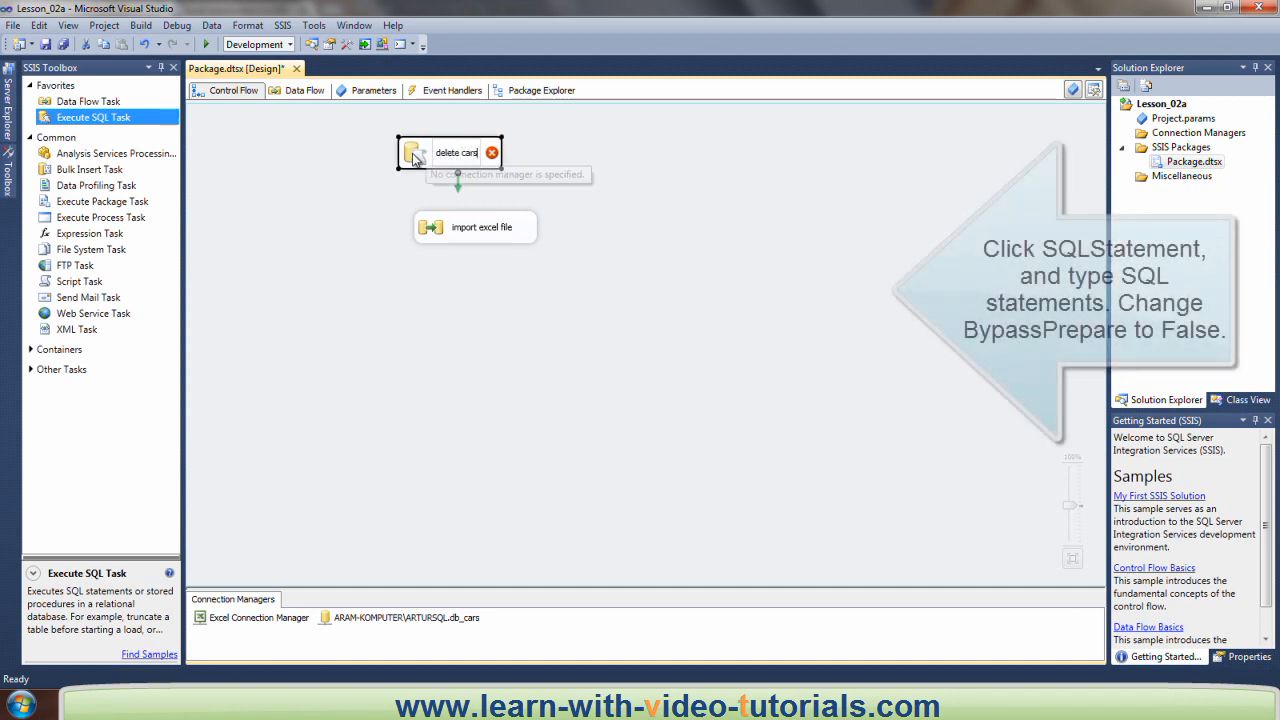
Step: Set the delete cars task's Connection to the db_cars connection and BypassPrepare to False
double_click(414, 157)
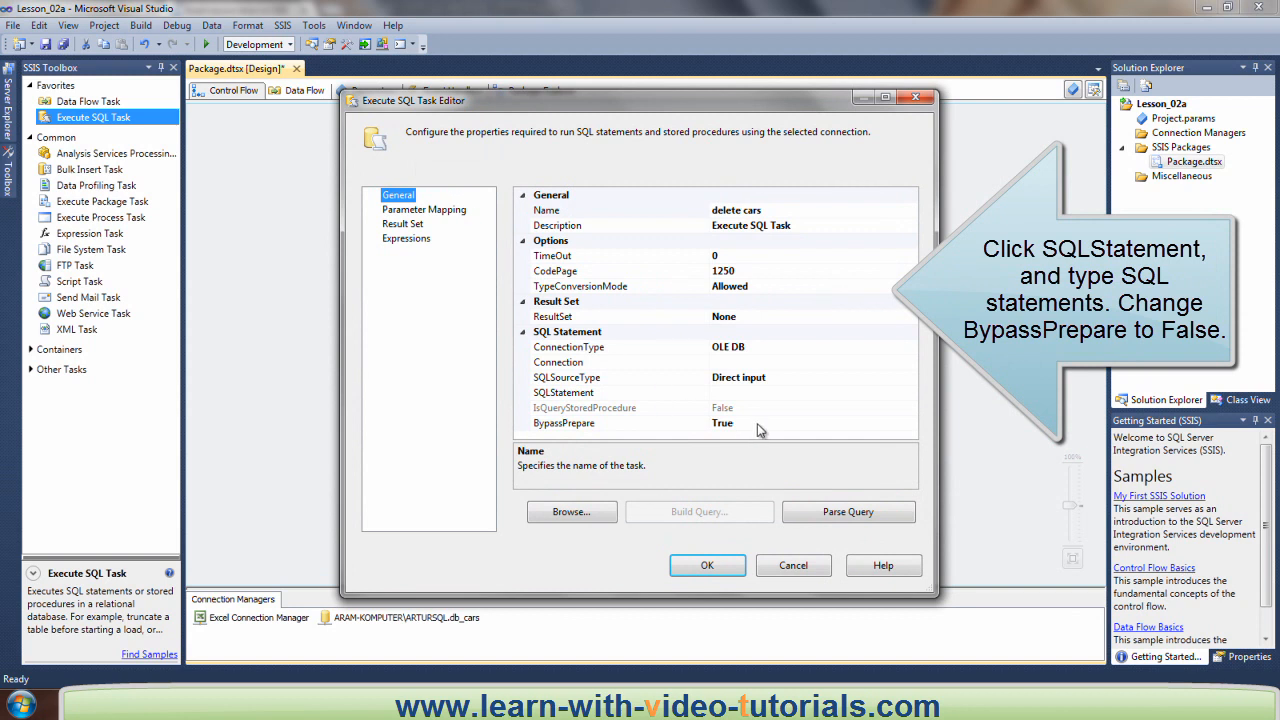
left_click(807, 362)
left_click(911, 364)
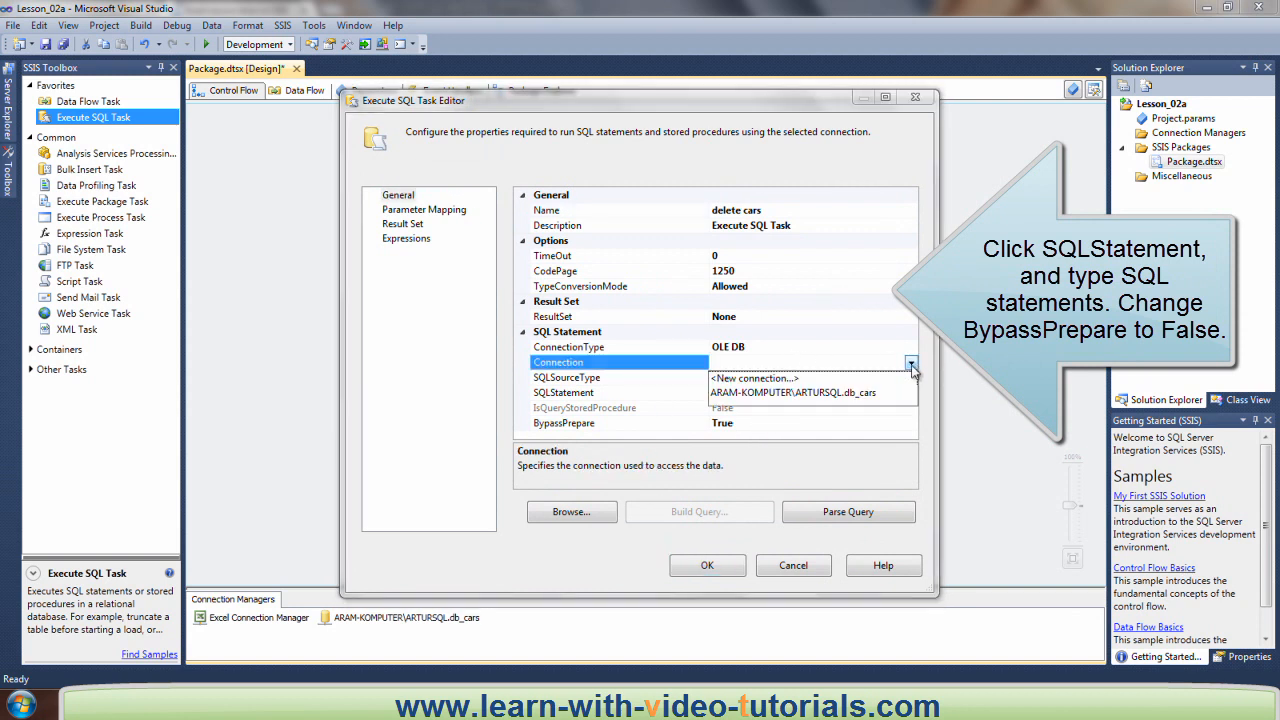
left_click(840, 395)
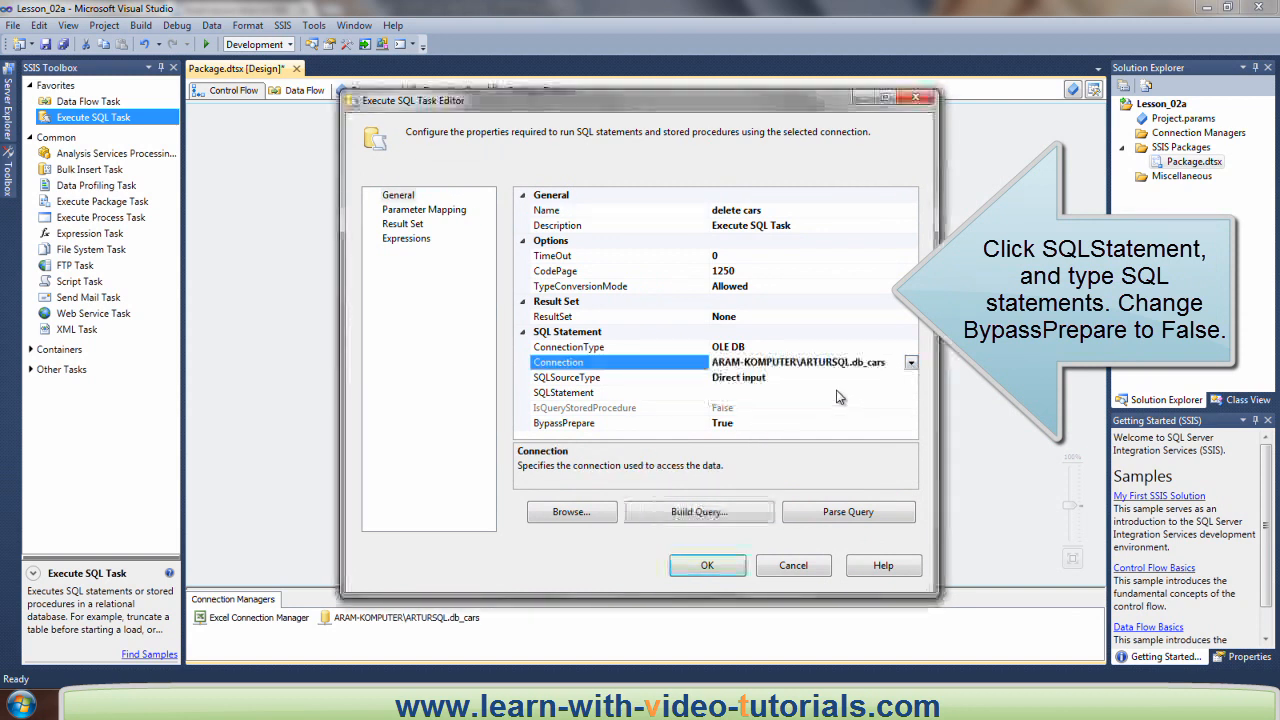
left_click(783, 395)
left_click(769, 421)
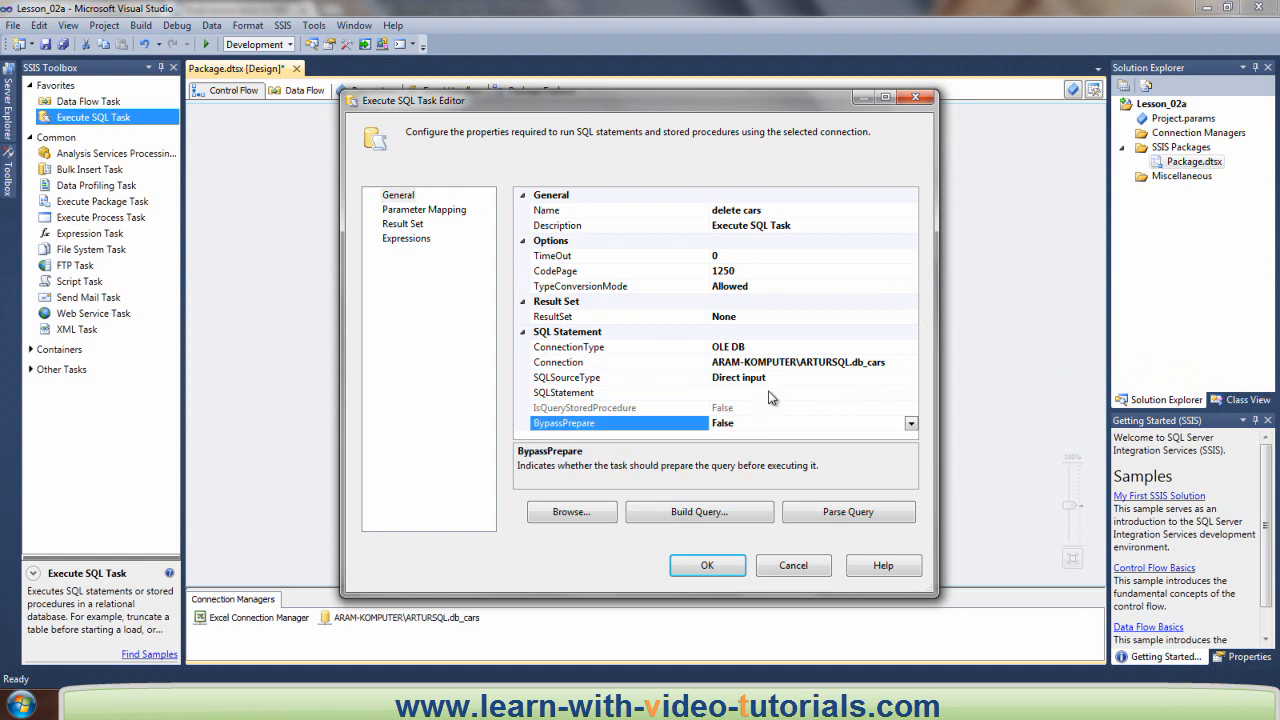
Step: Enter the SQL statement DELETE FROM cars where car = 'Ford', parse it, and accept the delete cars task settings
left_click(771, 394)
left_click(911, 395)
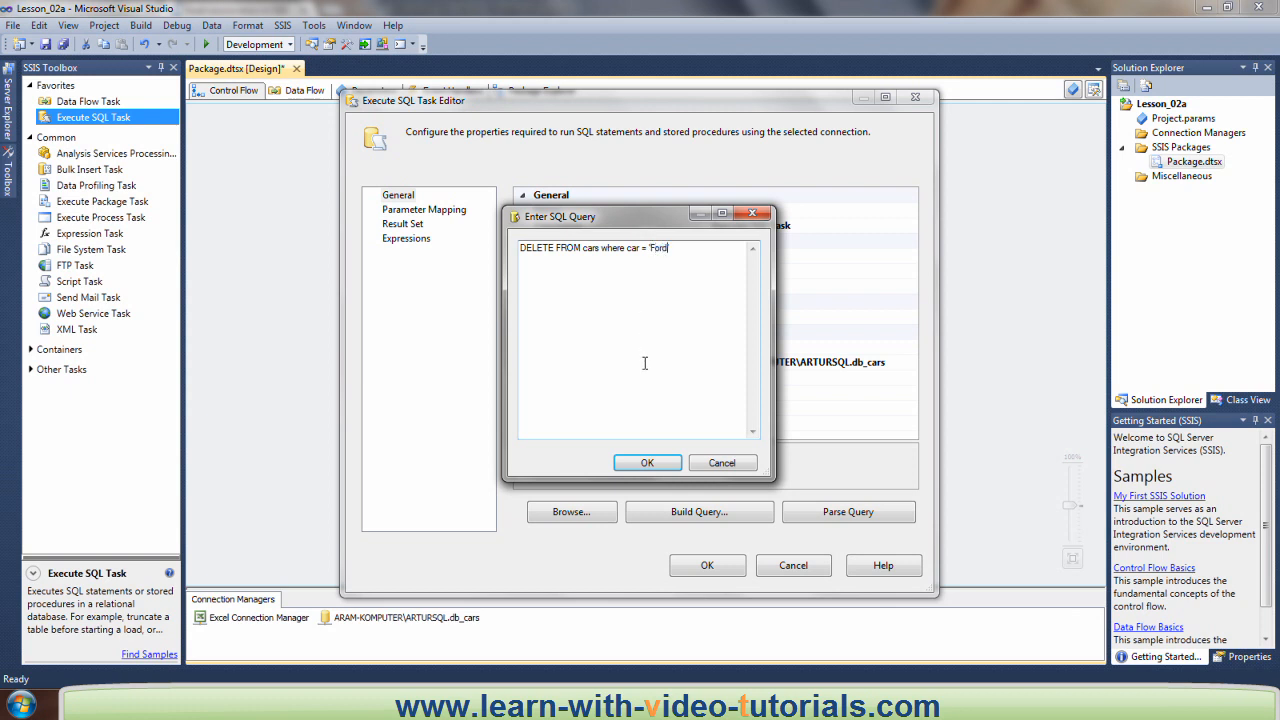
left_click(647, 463)
left_click(828, 513)
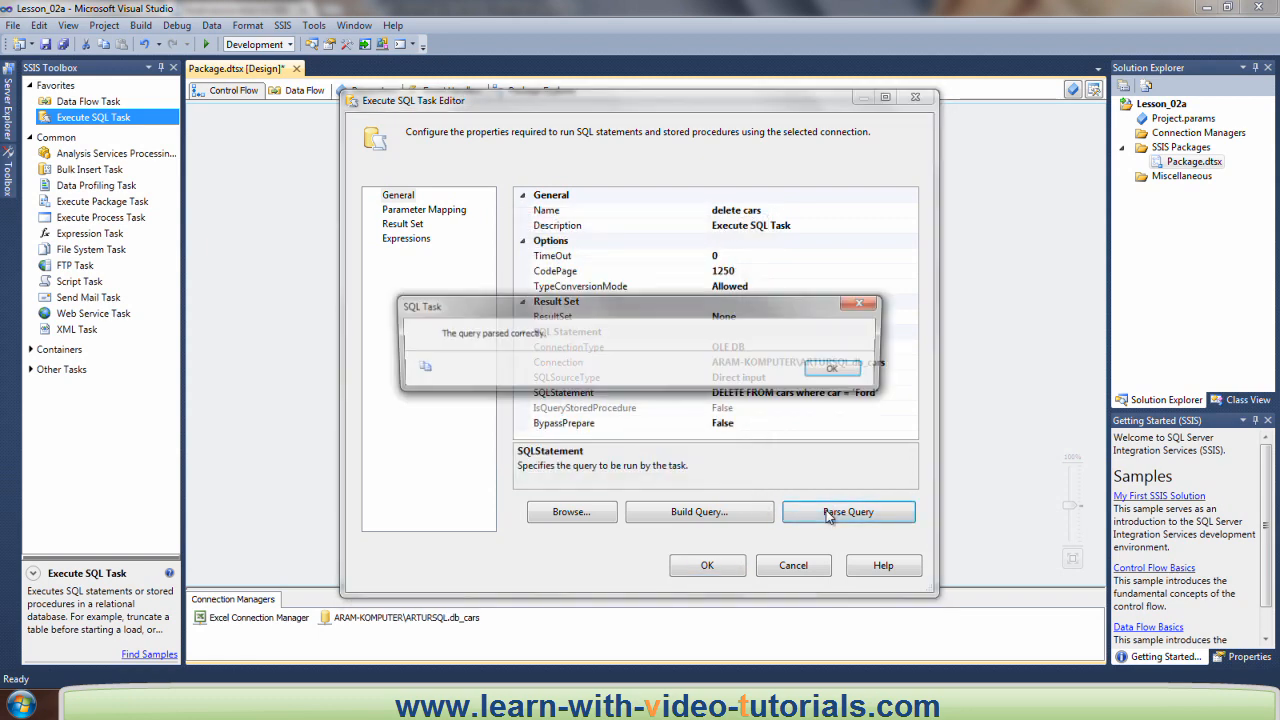
left_click(837, 371)
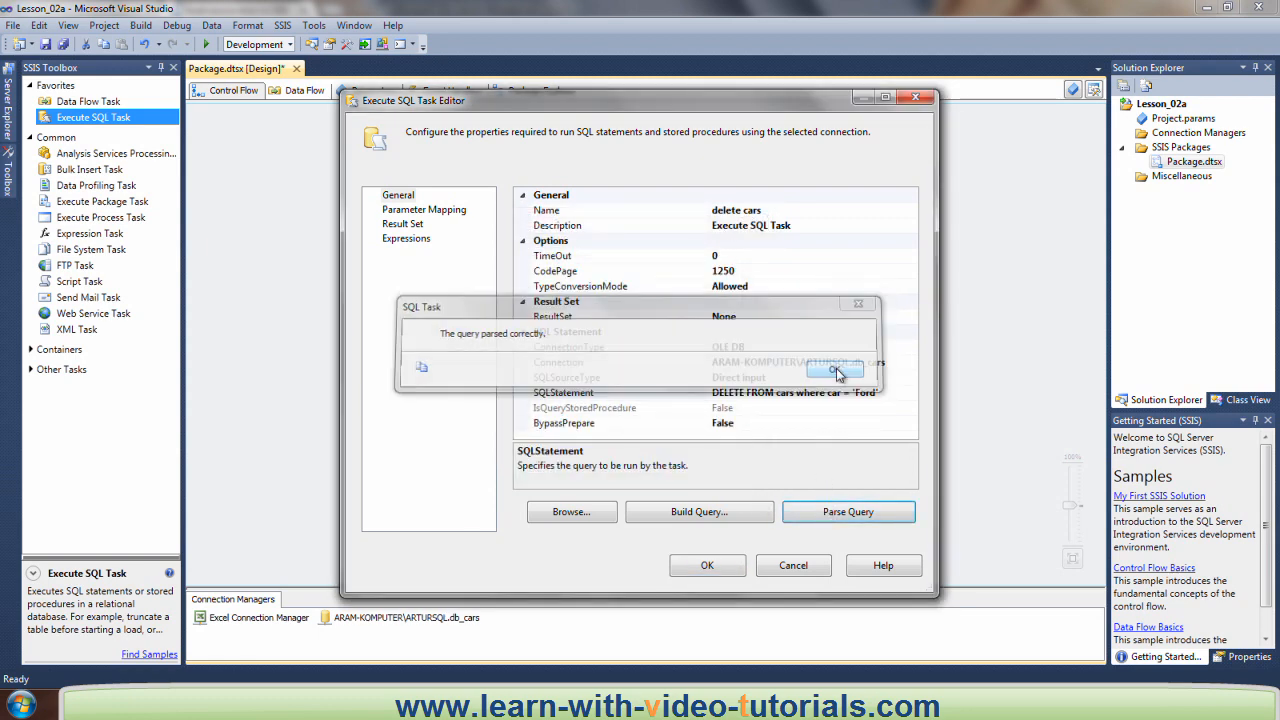
left_click(707, 566)
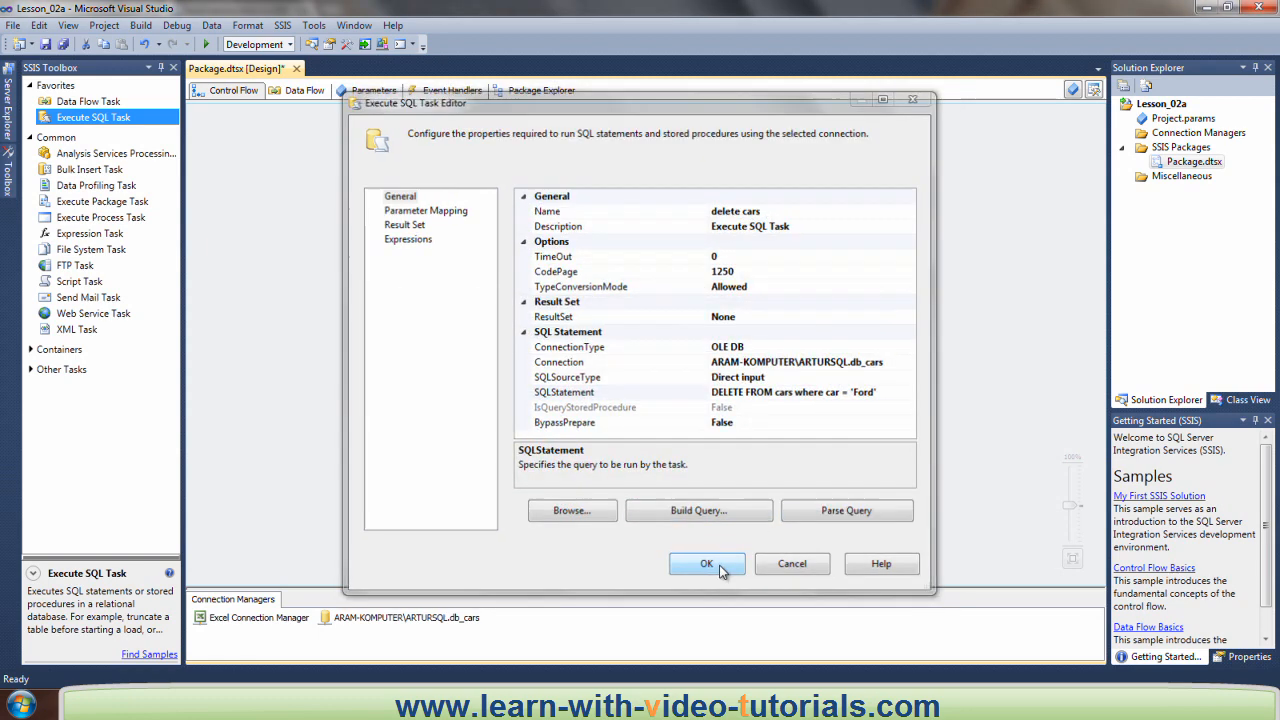
Step: Connect delete cars to the import excel file task, then save and run the package
left_click_drag(458, 184, 478, 227)
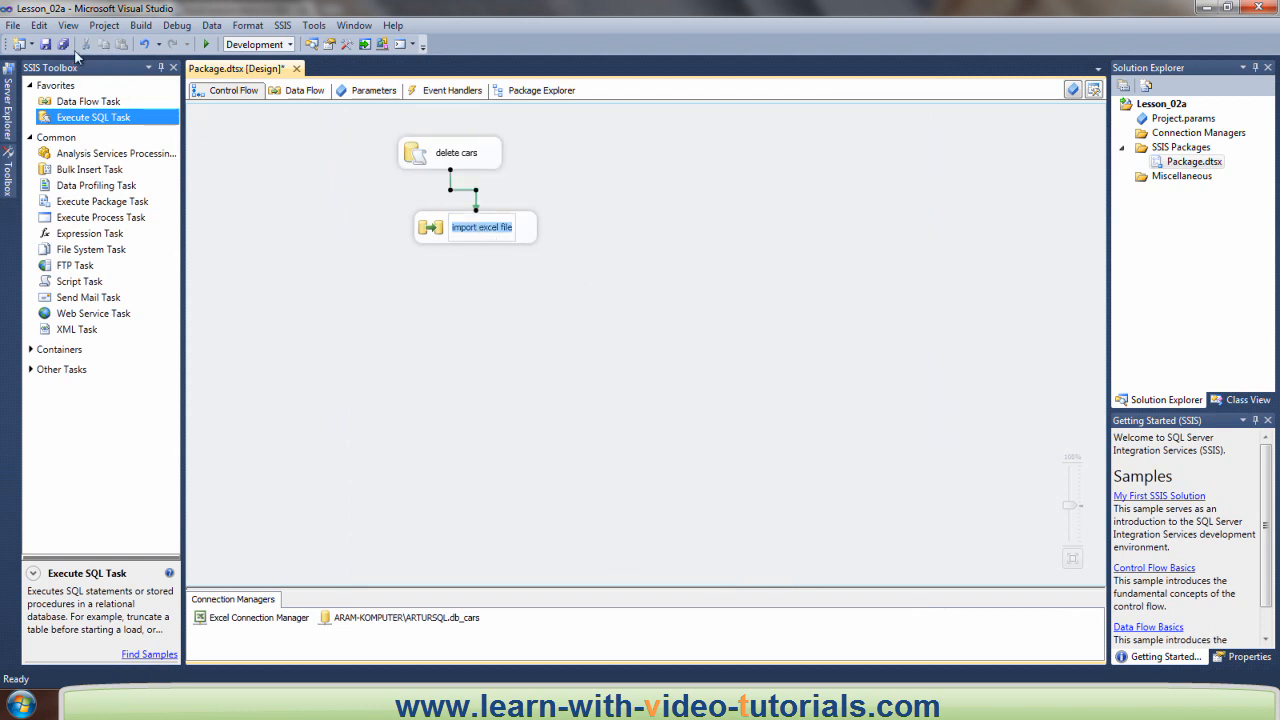
left_click(44, 45)
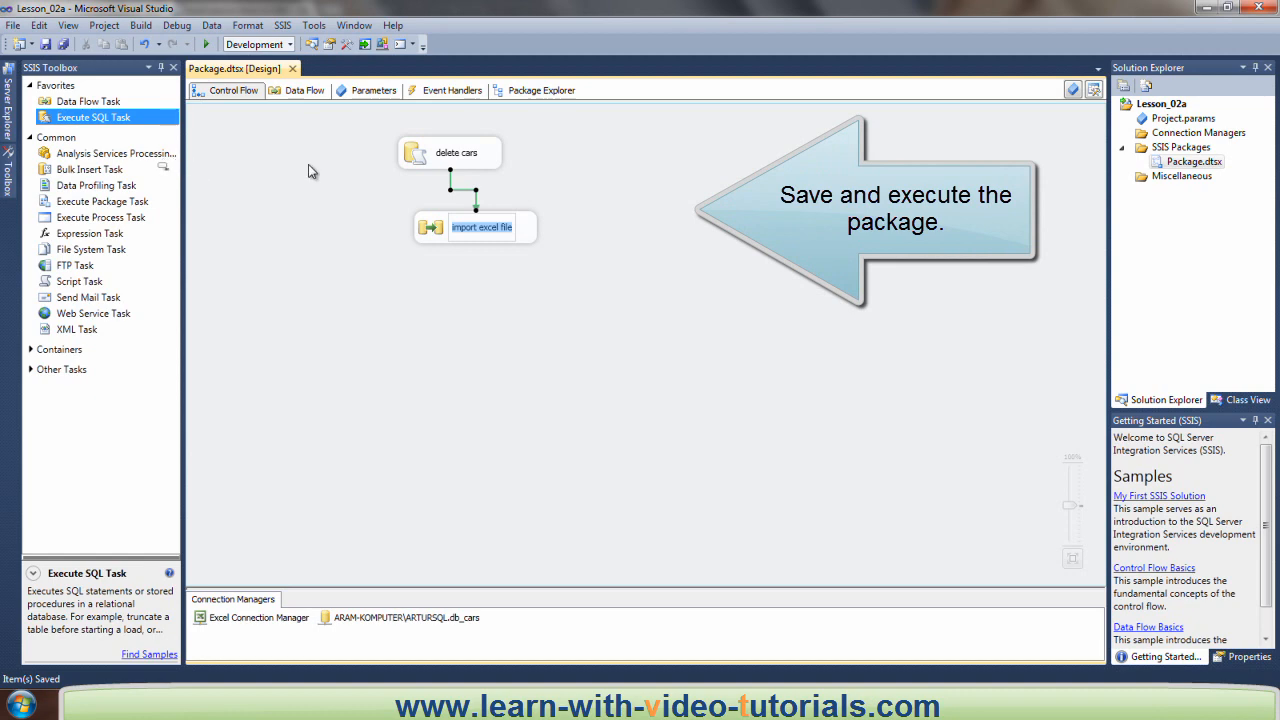
left_click(206, 44)
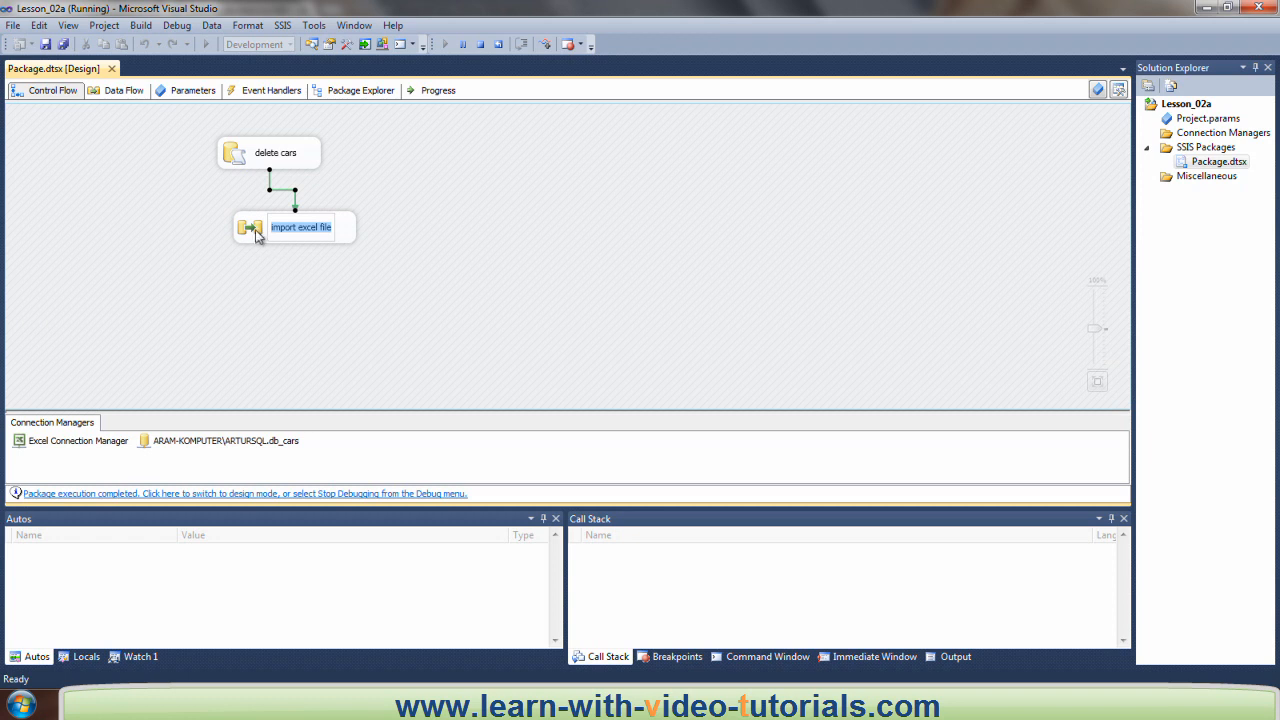
Step: Examine the import excel file data flow and the run's progress messages for errors, then stop debugging the package
left_click(254, 230)
double_click(254, 230)
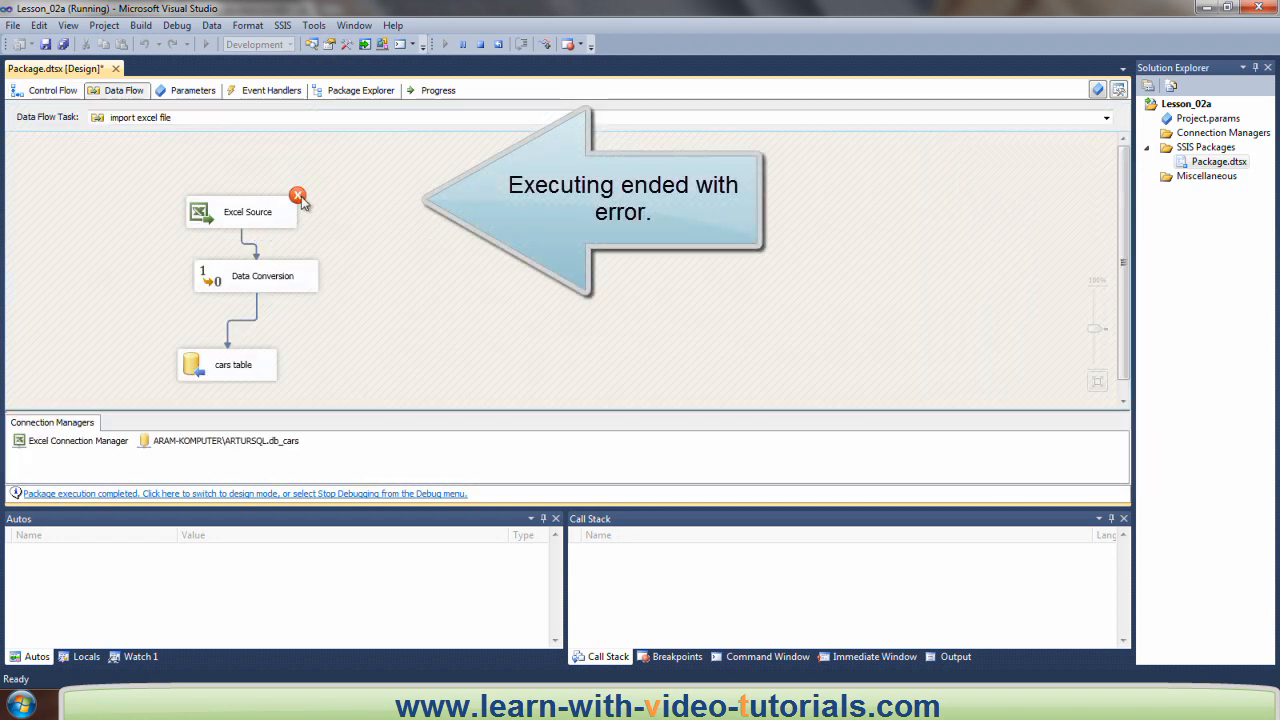
left_click(436, 92)
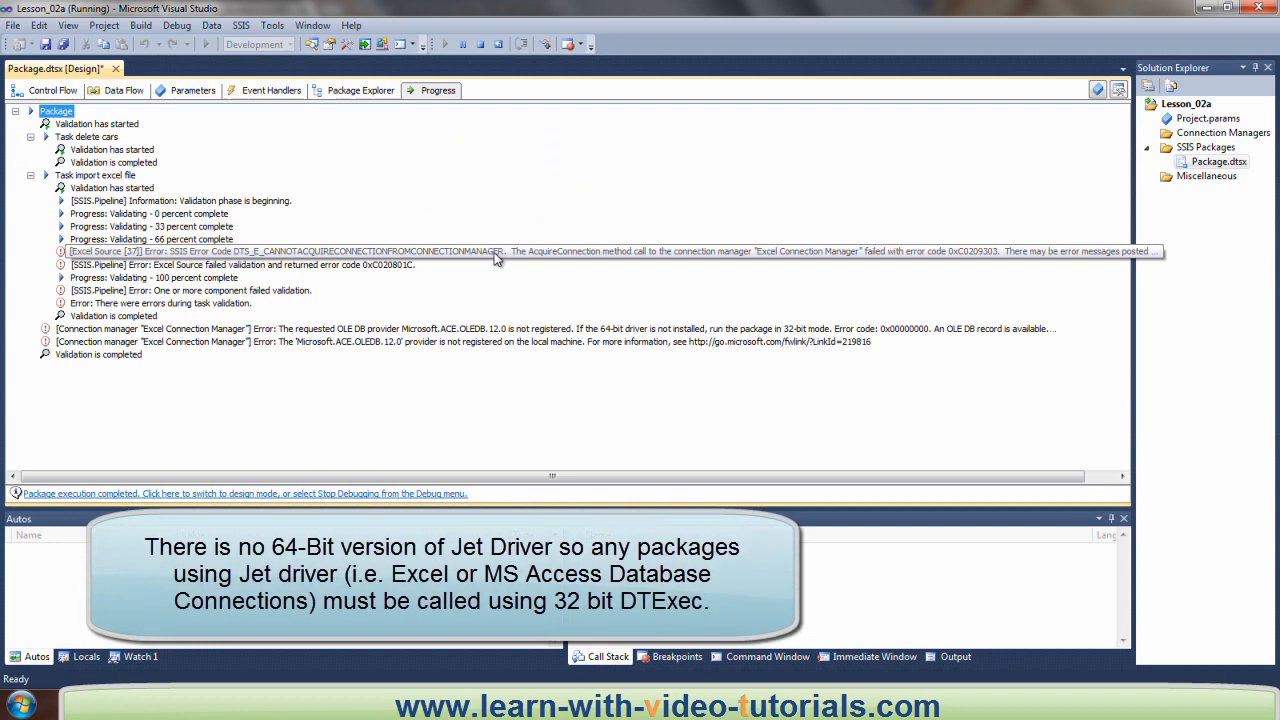
left_click(47, 90)
left_click(176, 25)
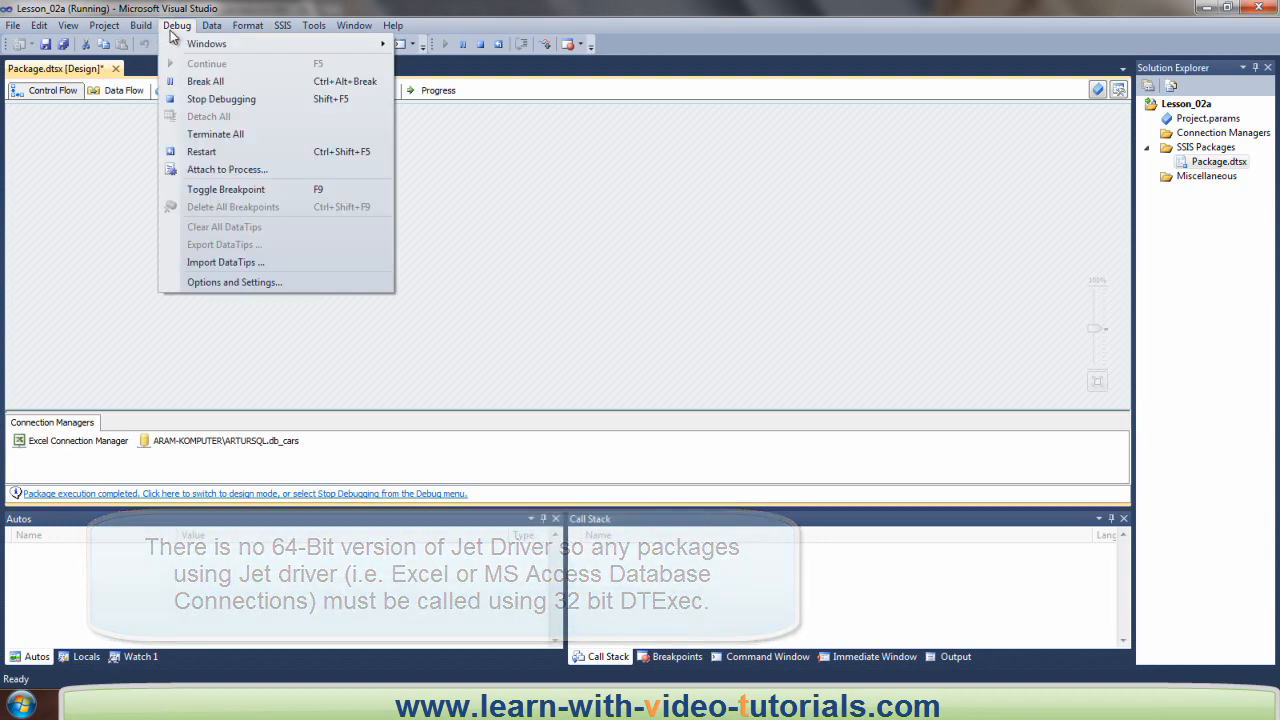
left_click(221, 99)
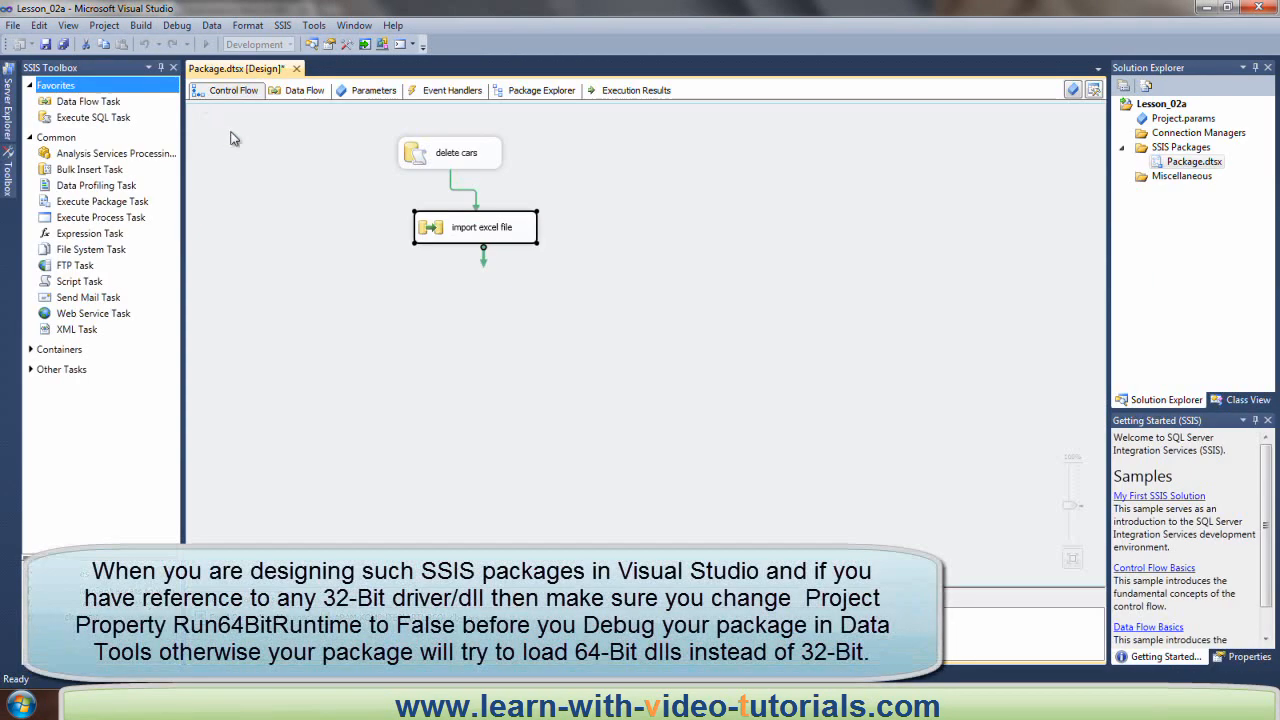
Step: Set Run64BitRuntime to False in the Lesson_02a project's debugging properties and accept the change
right_click(1150, 106)
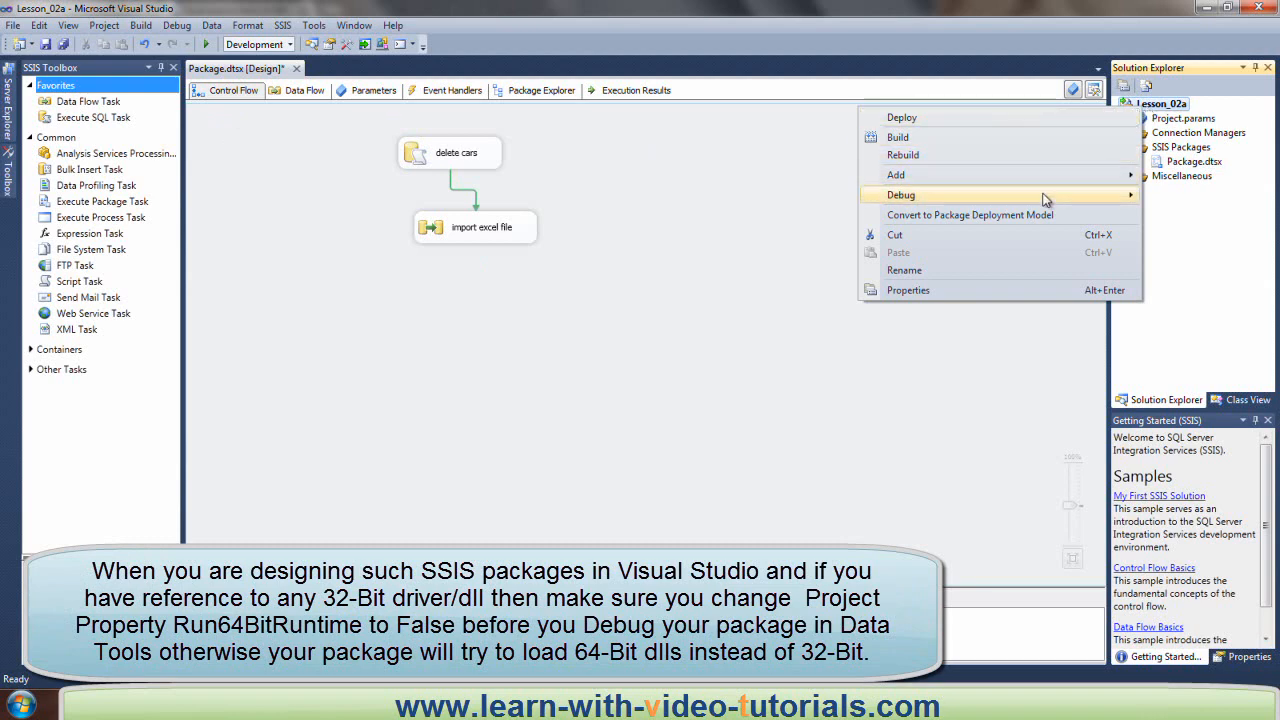
left_click(933, 289)
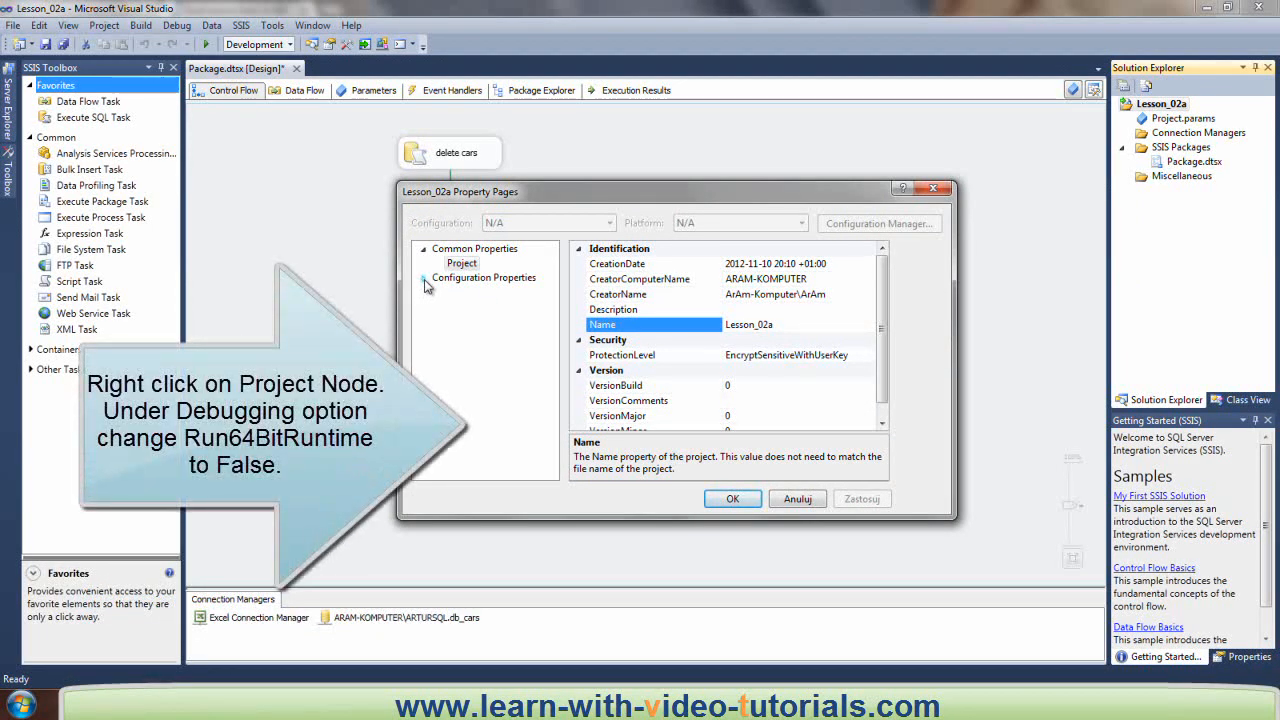
left_click(423, 279)
left_click(469, 322)
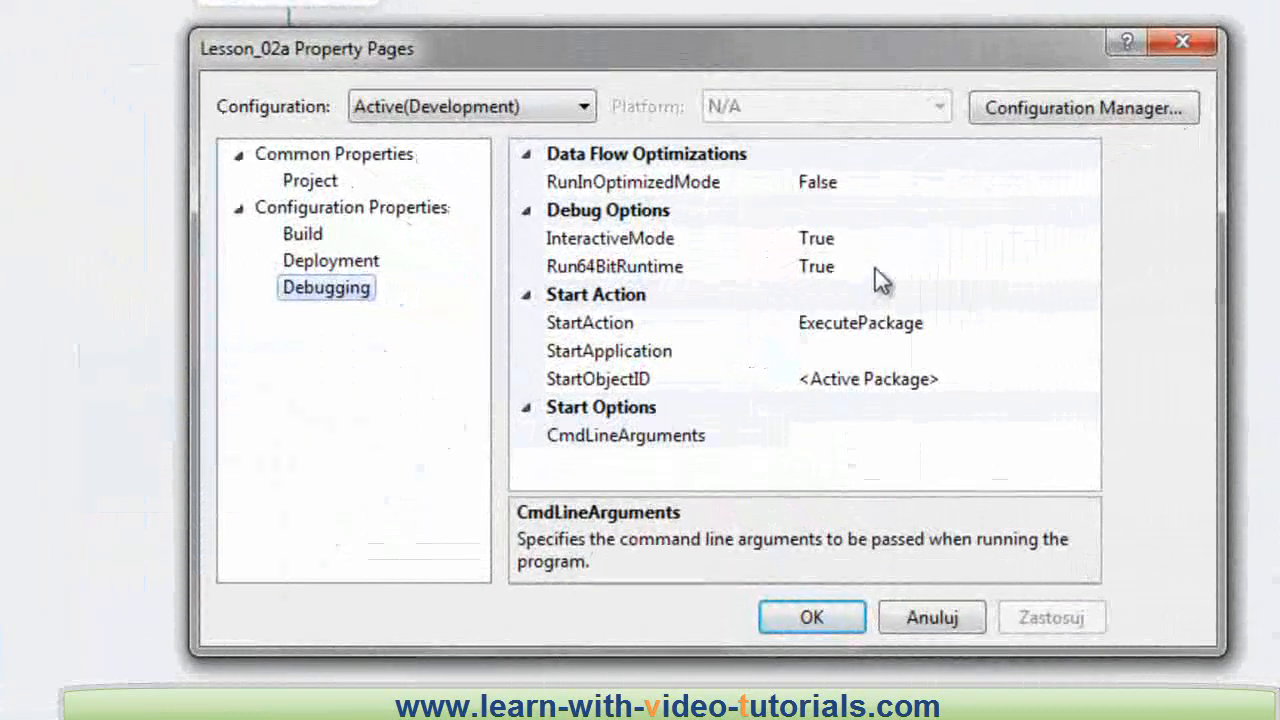
double_click(877, 268)
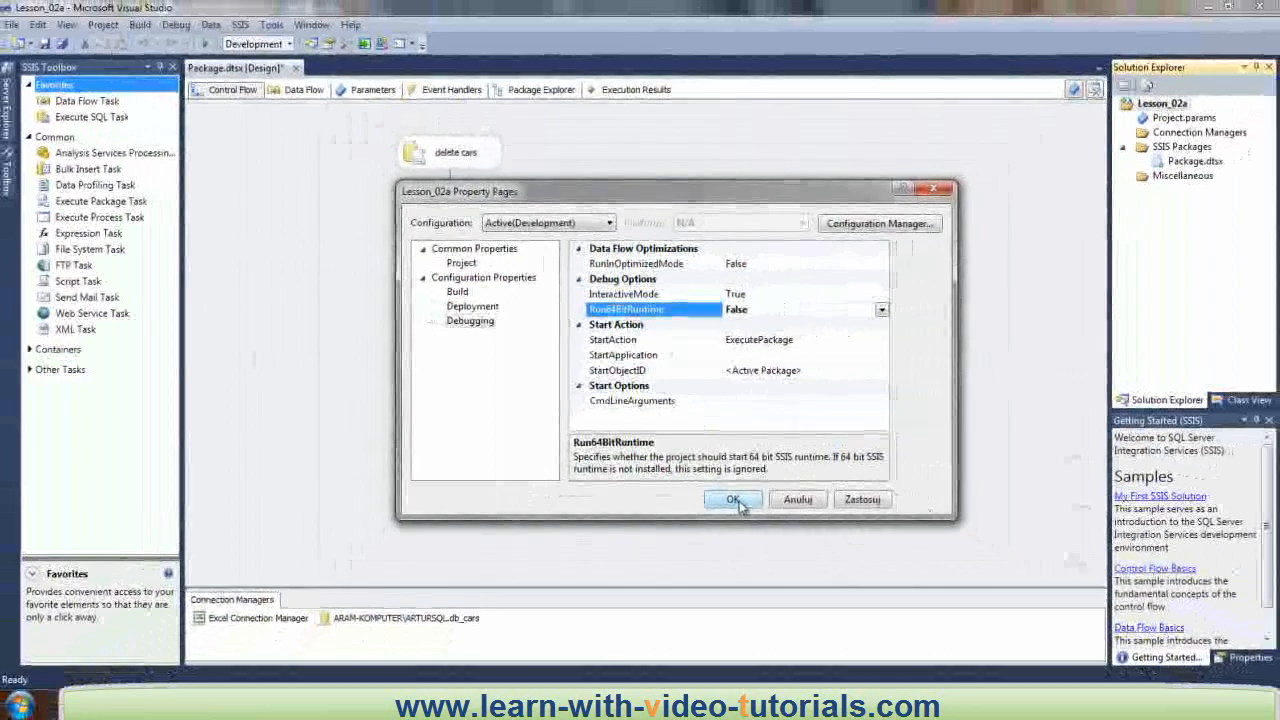
left_click(812, 618)
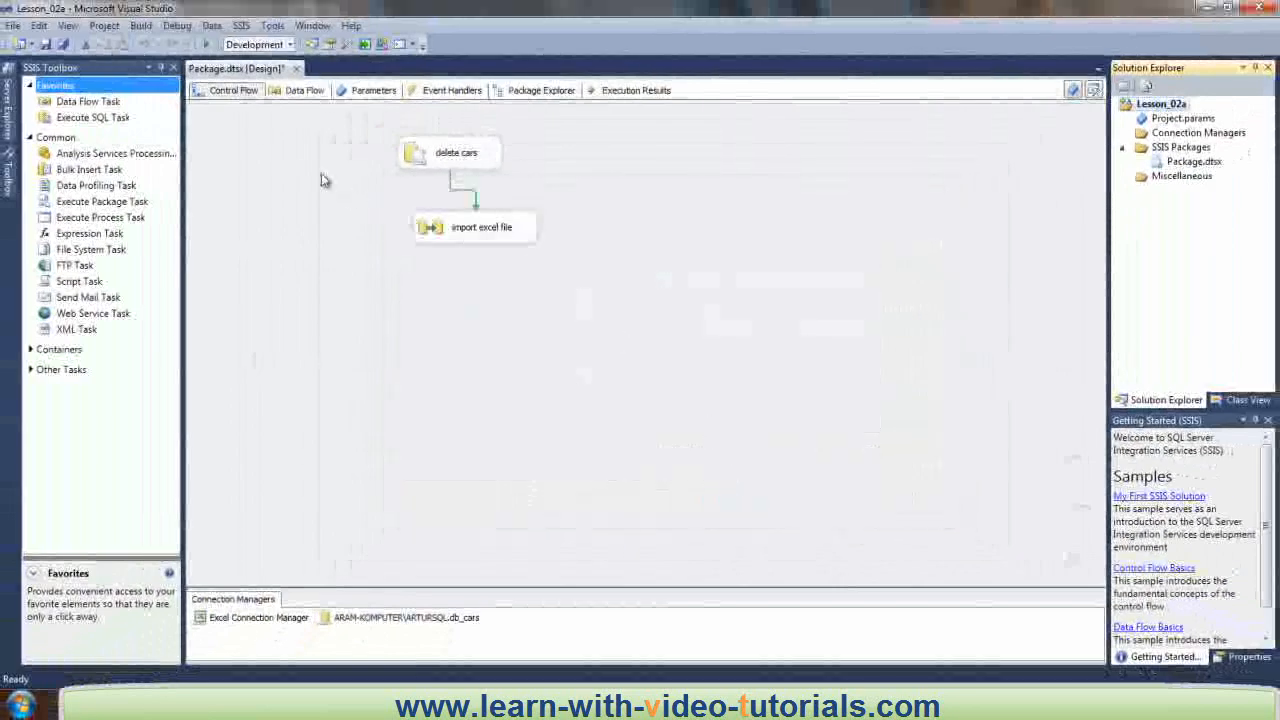
Step: Save and rerun the package, and check the import excel file data flow's execution
left_click(43, 45)
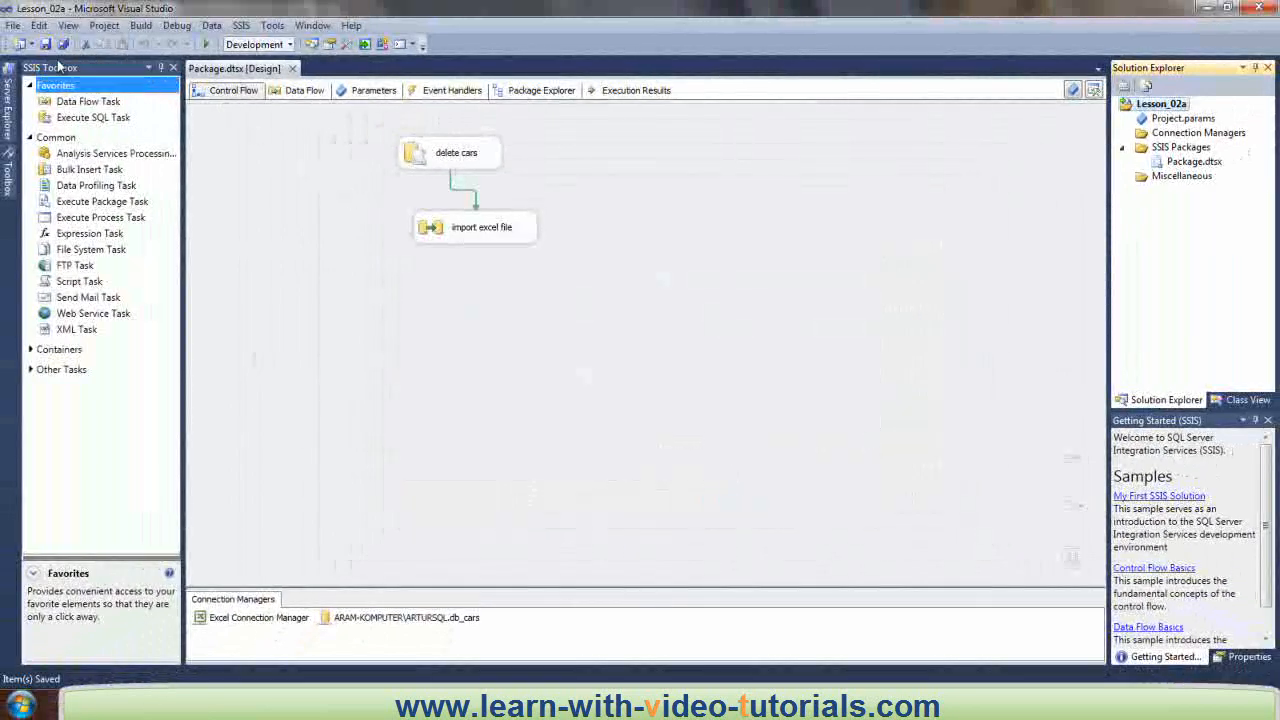
left_click(207, 45)
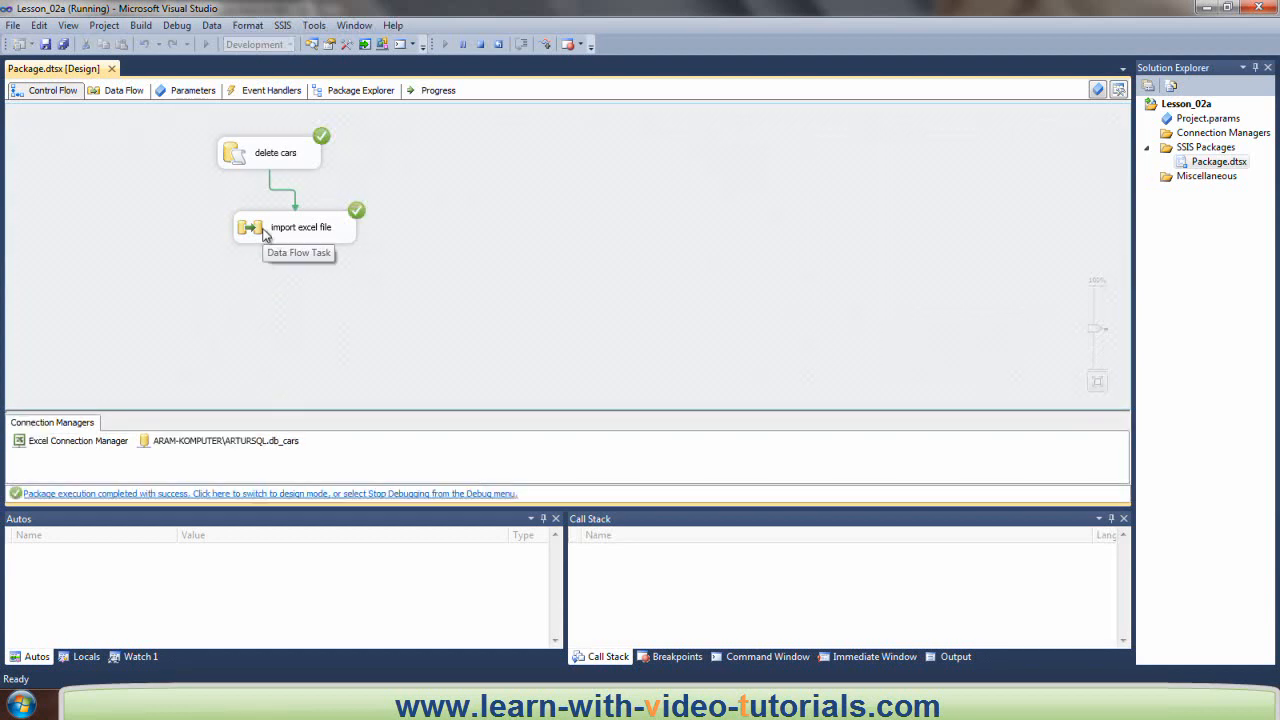
double_click(264, 230)
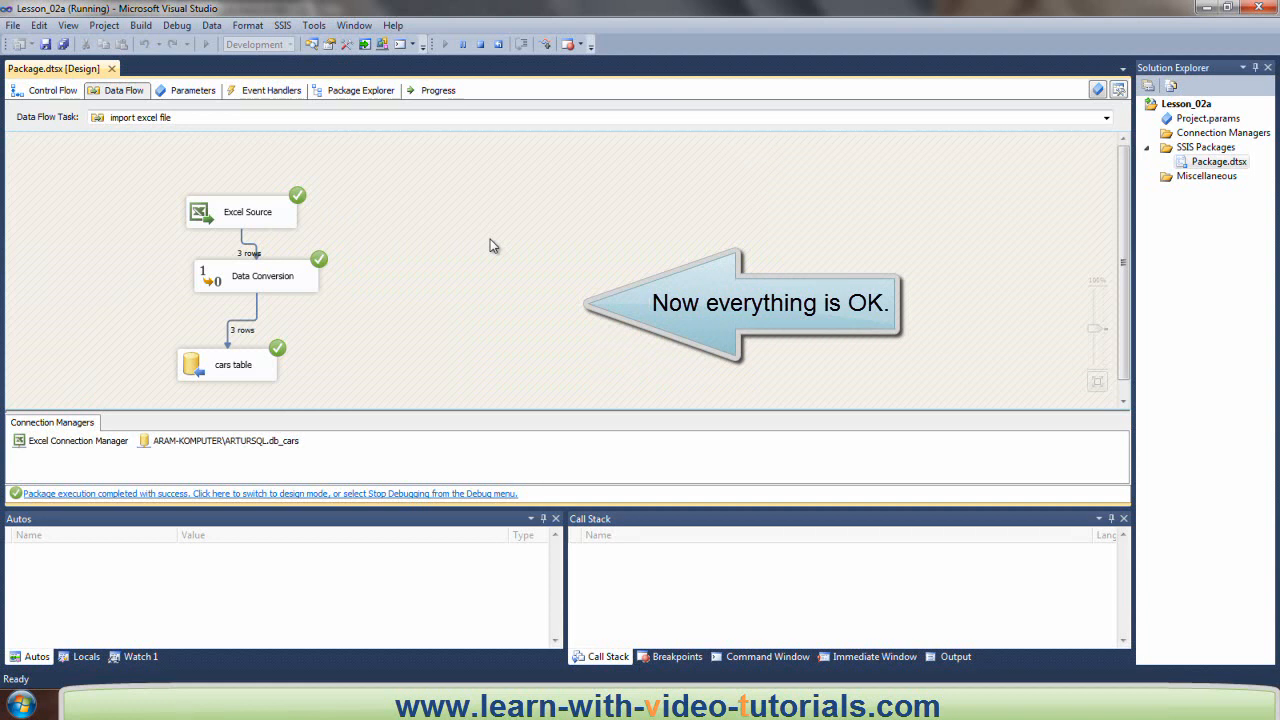
Step: Stop debugging, switch to SQL Server Management Studio, and run select * from cars with (nolock); against db_cars
left_click(185, 26)
left_click(222, 99)
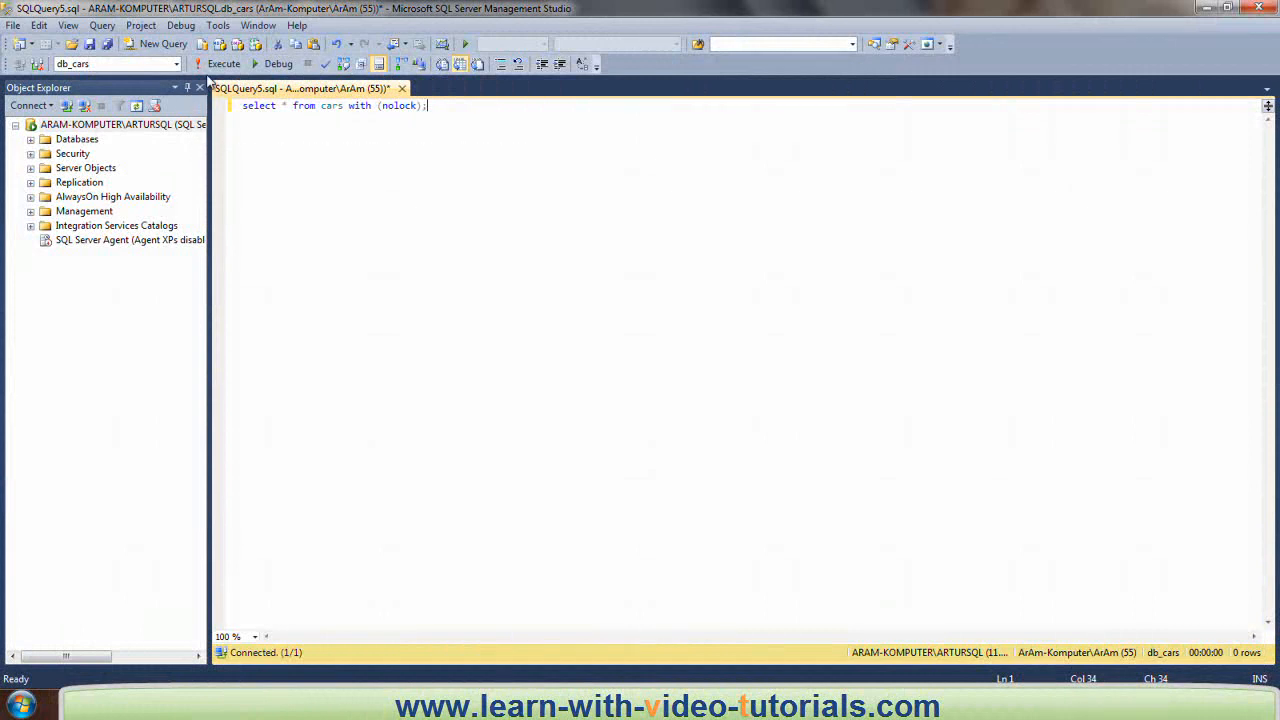
left_click(218, 63)
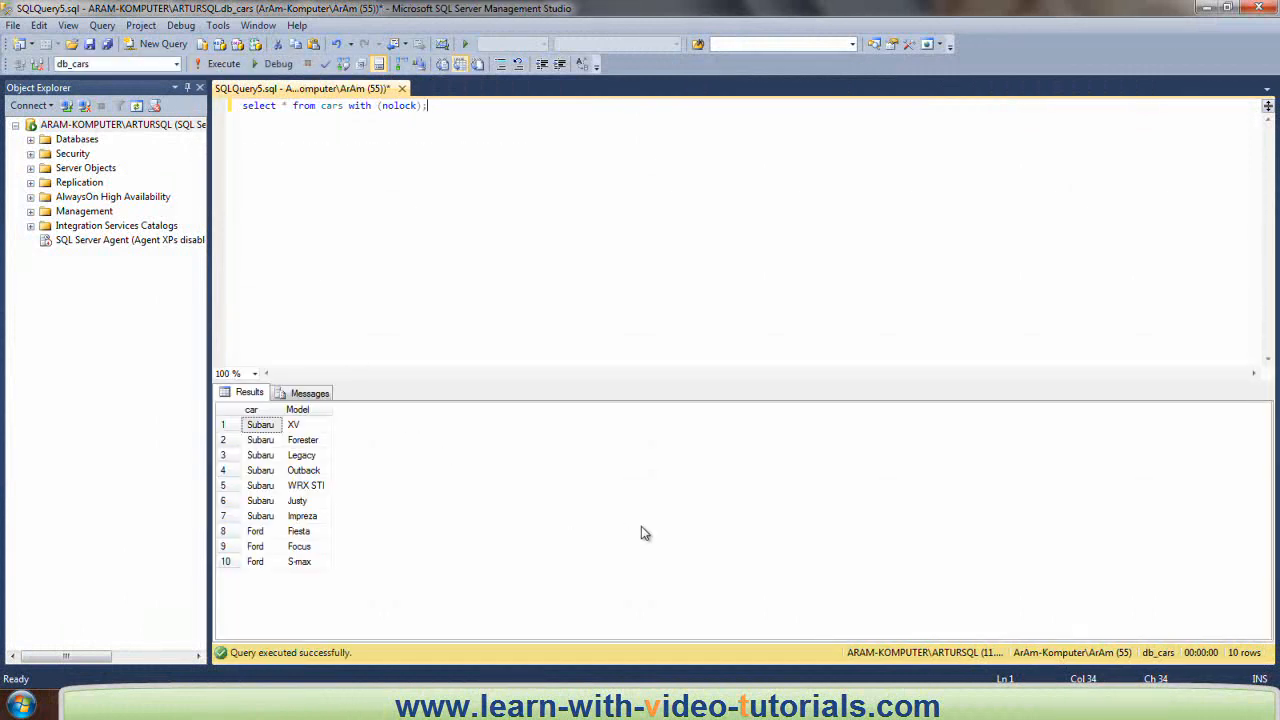